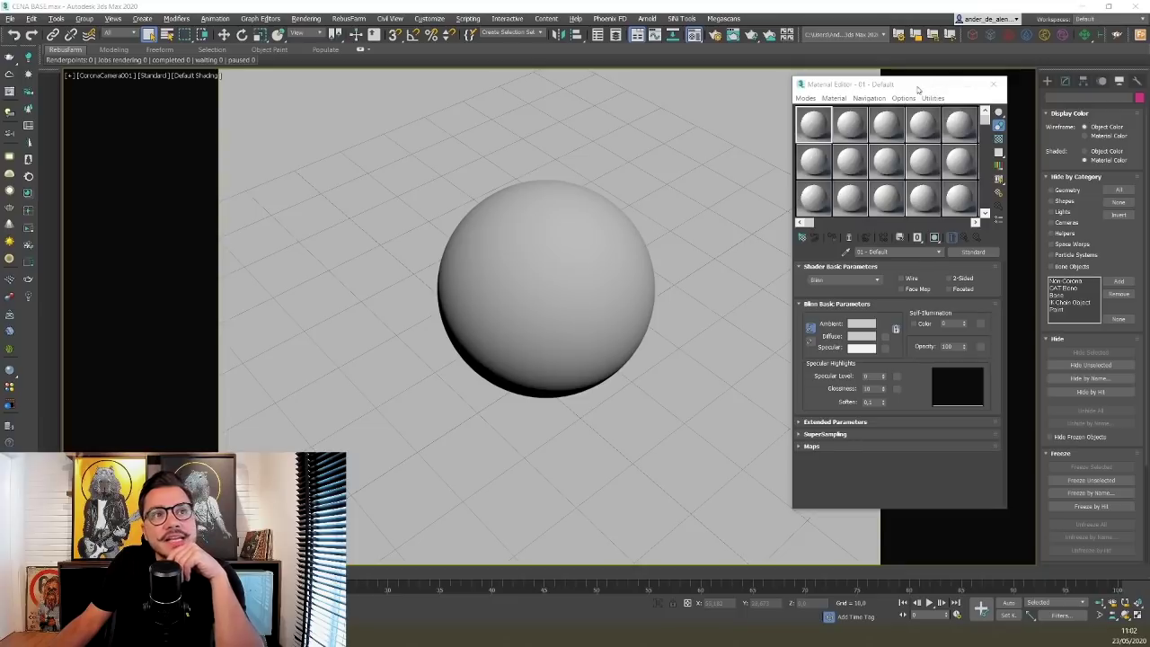
- Move the Material Editor closer to the sphere, and close and reopen it
left_click_drag(916, 89, 788, 85)
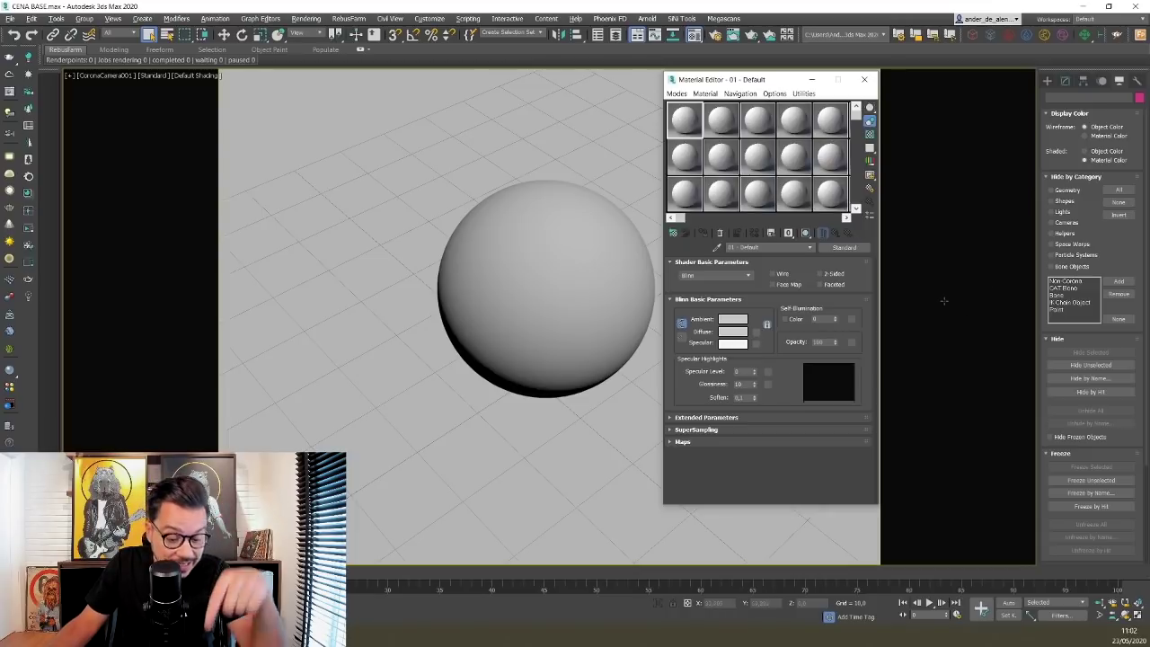
key("m")
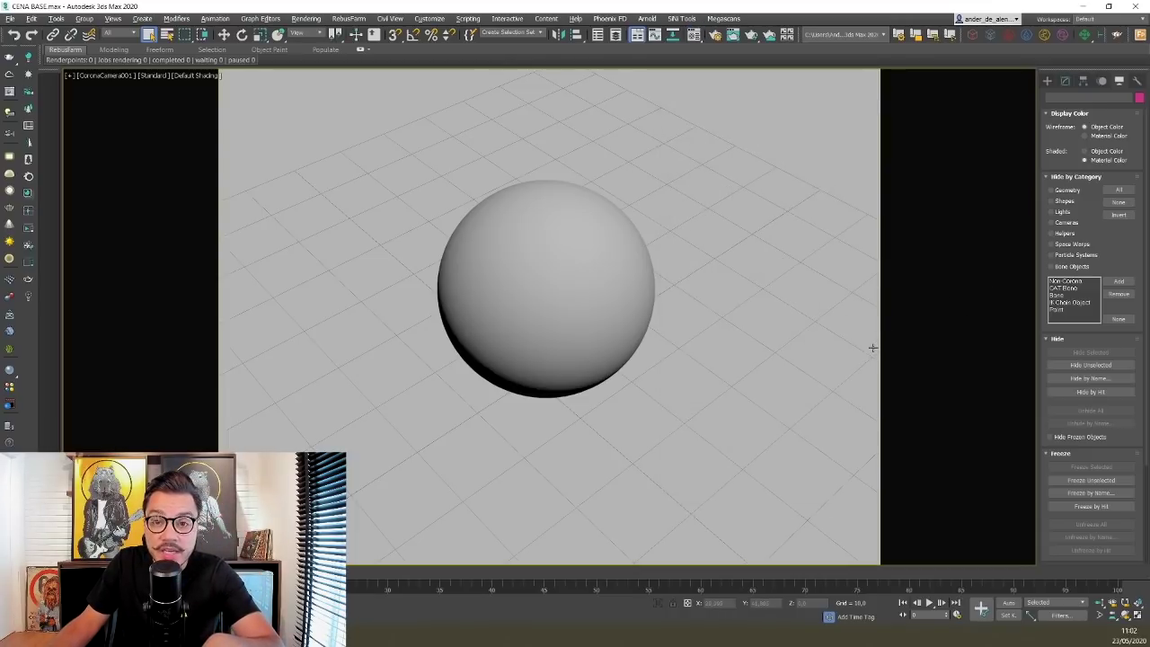
key("m")
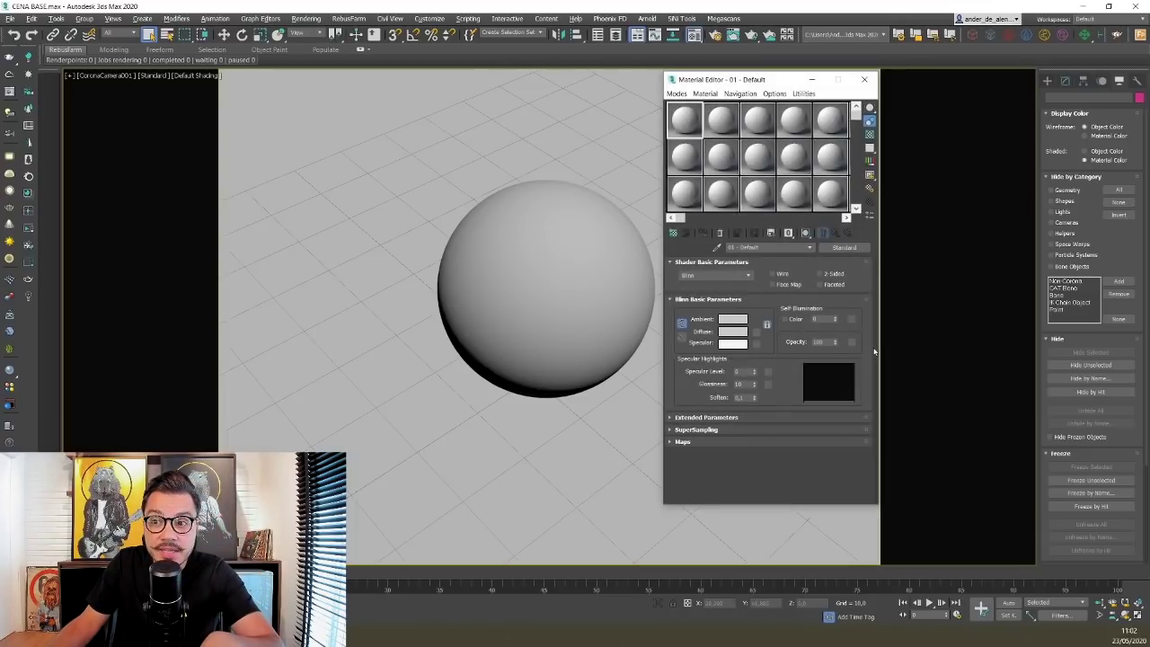
key("m")
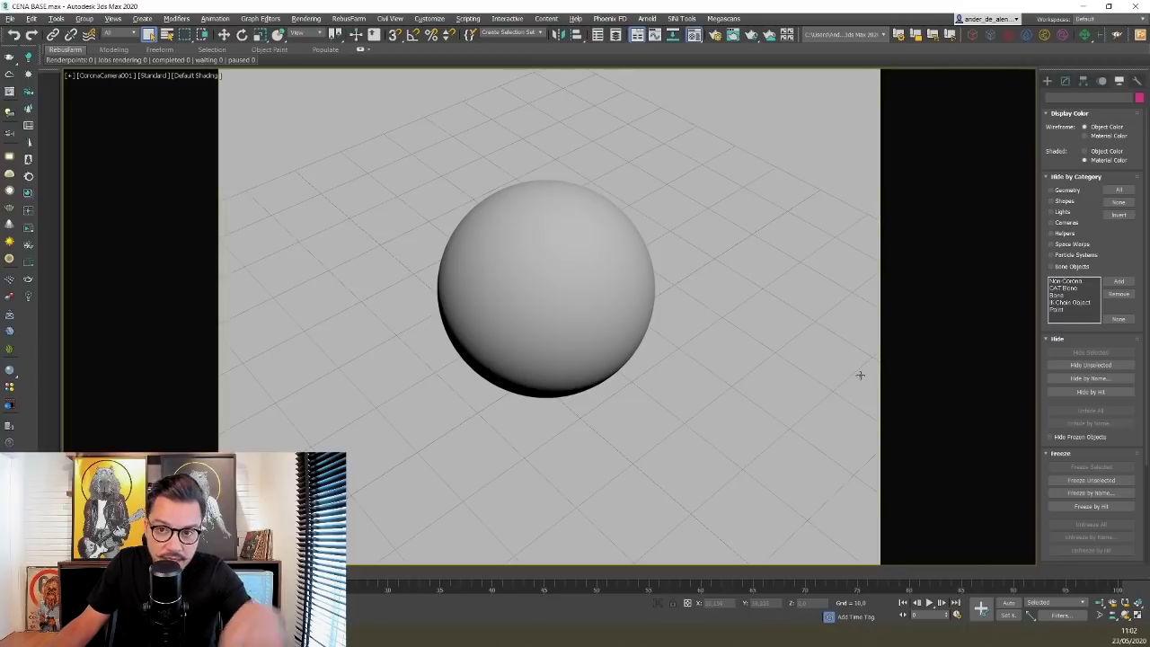
key("m")
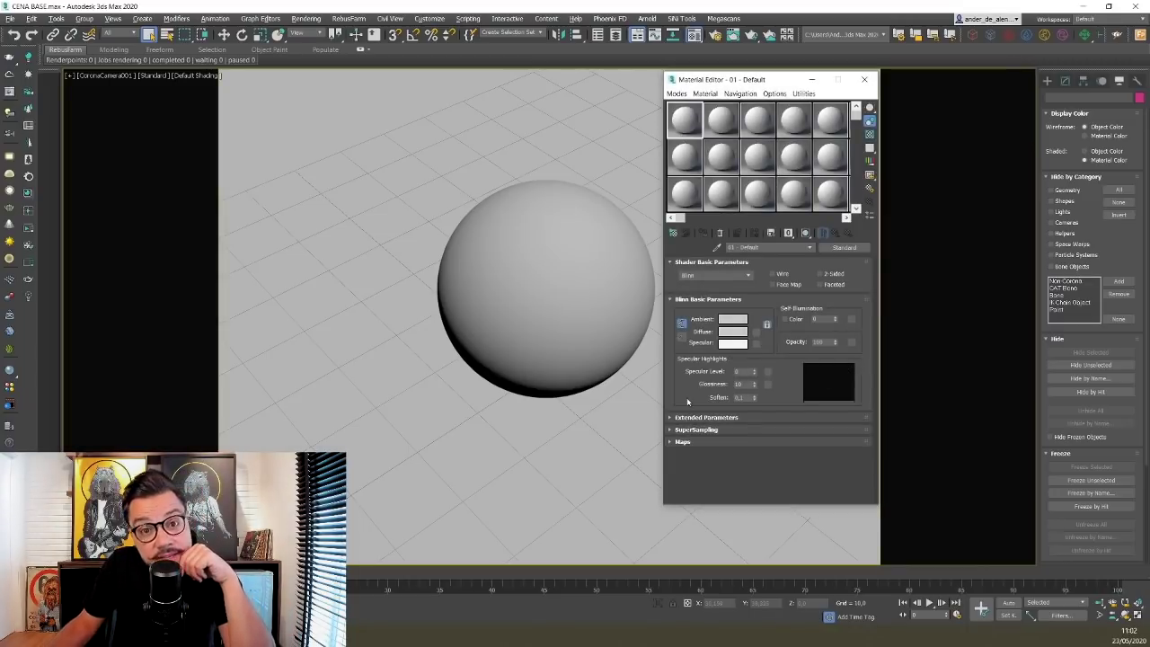
- Change the Material Editor to Slate mode and collapse the General, Scanline and Scene Materials groups in its browser
left_click(677, 93)
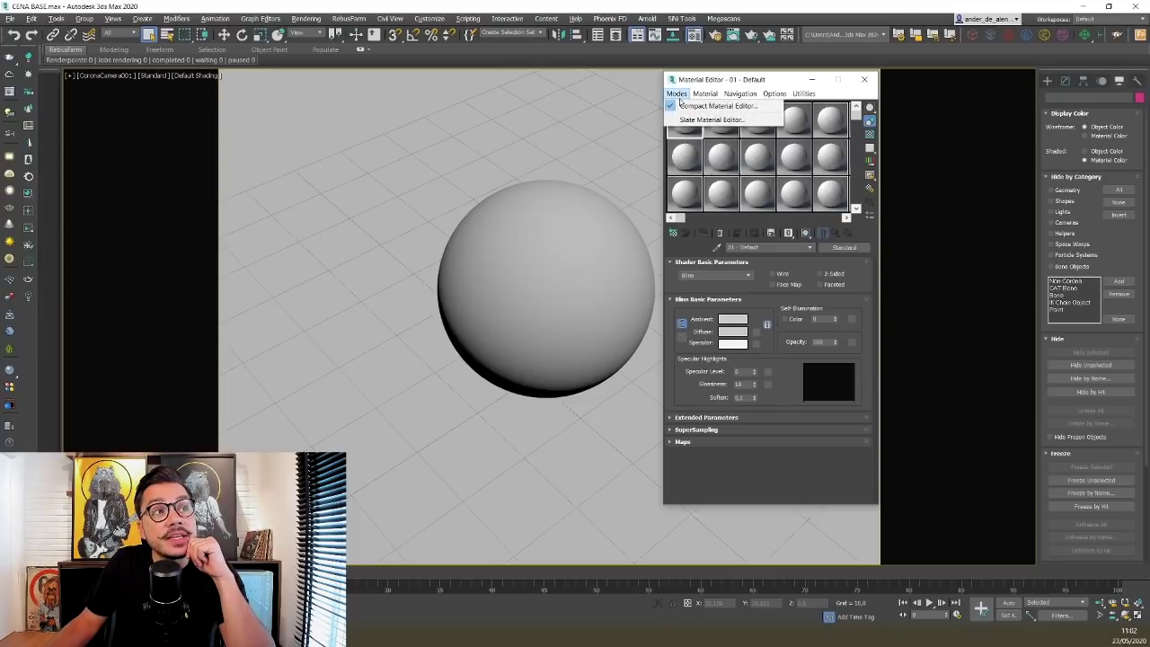
left_click(684, 119)
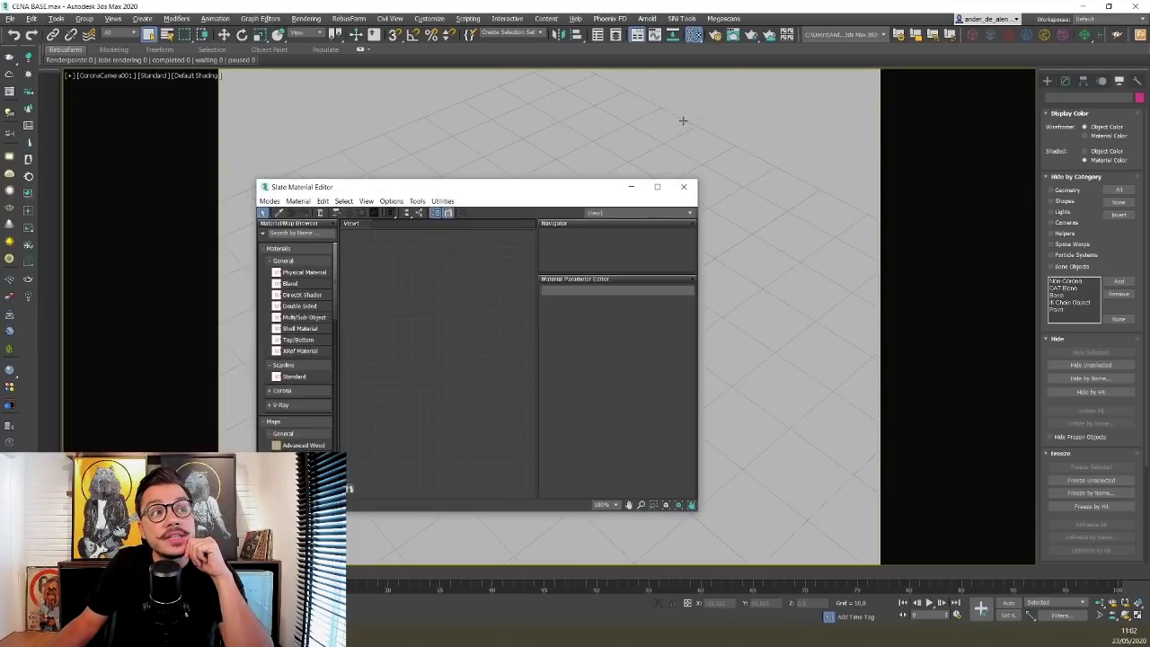
left_click_drag(541, 192, 845, 111)
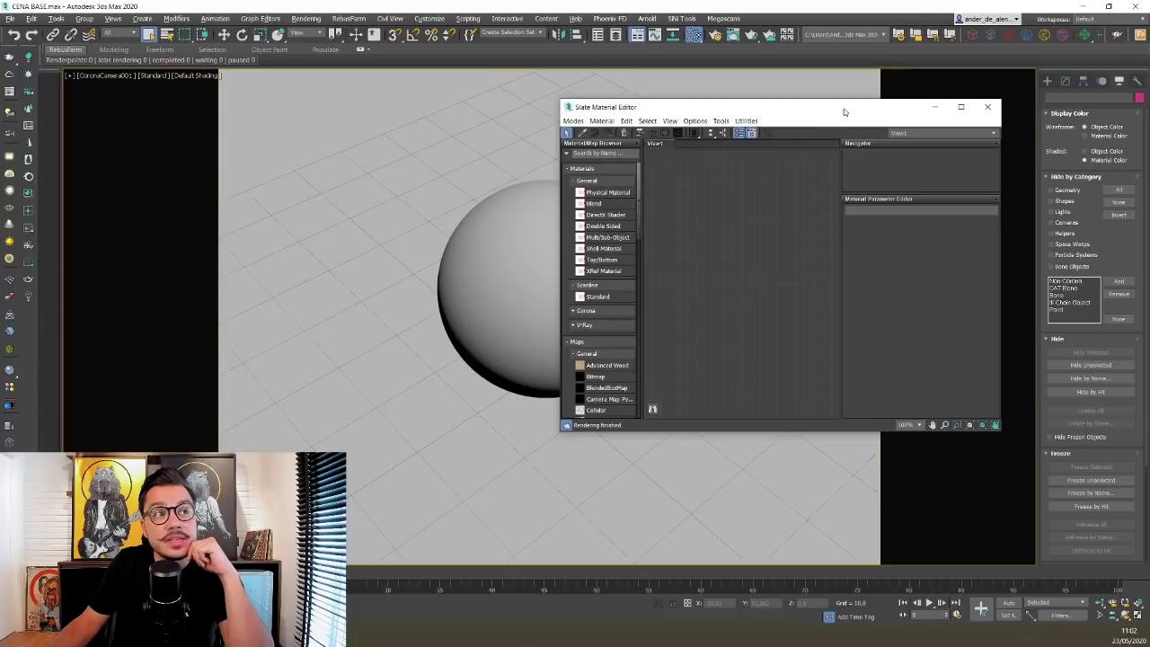
left_click(595, 181)
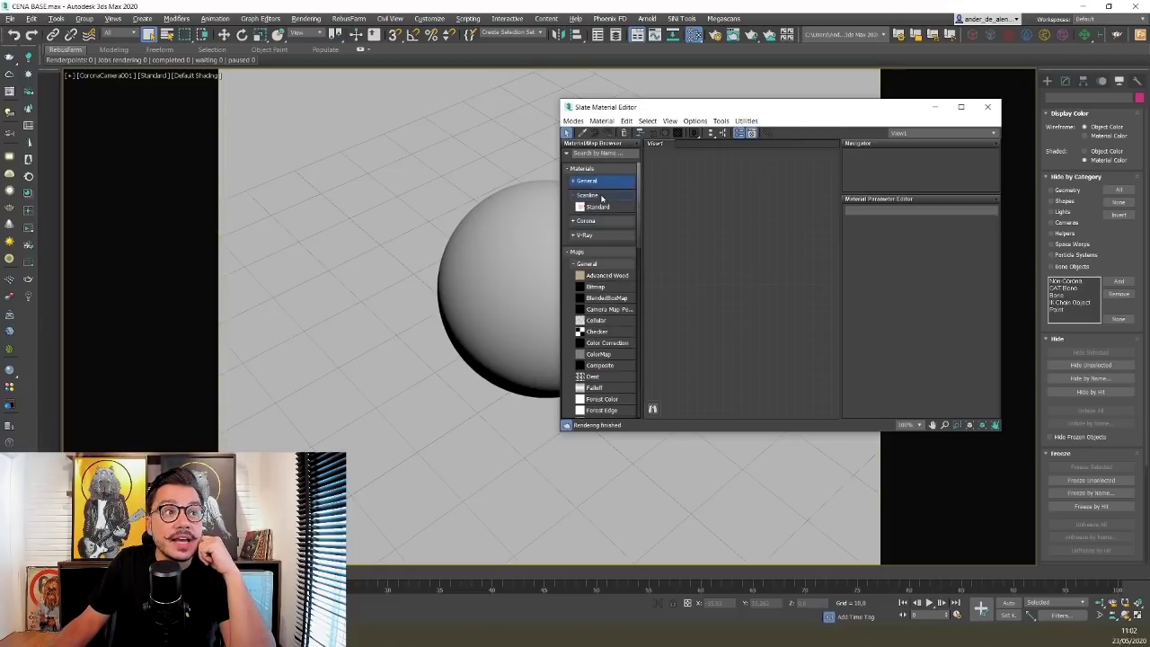
left_click(593, 195)
left_click(593, 253)
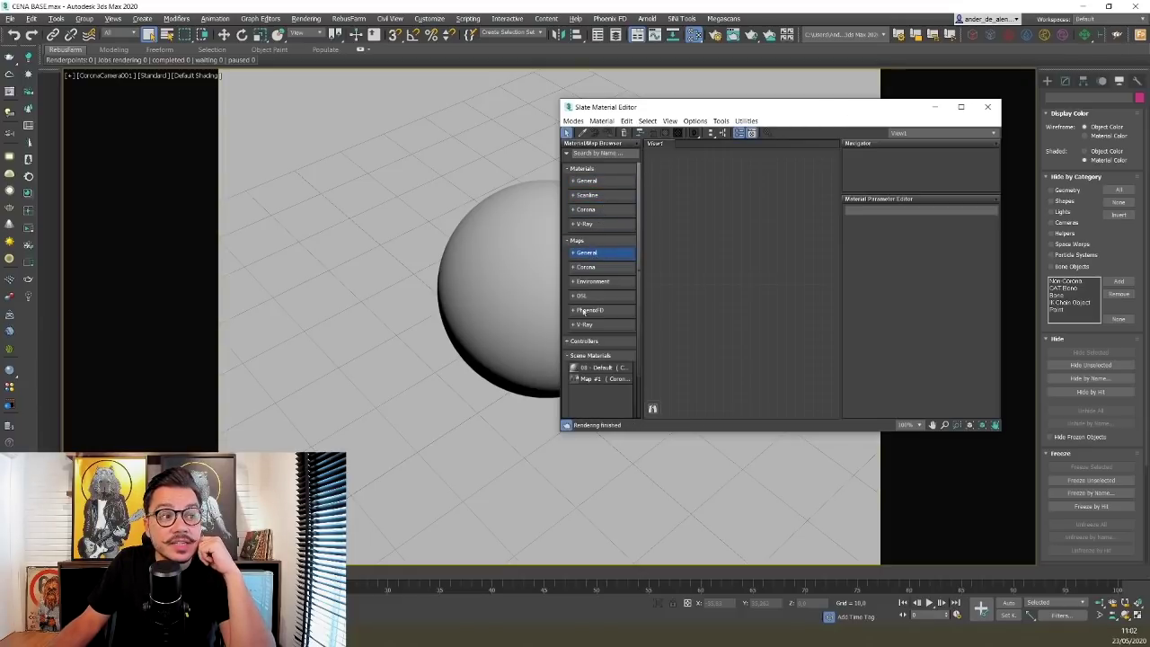
left_click(602, 355)
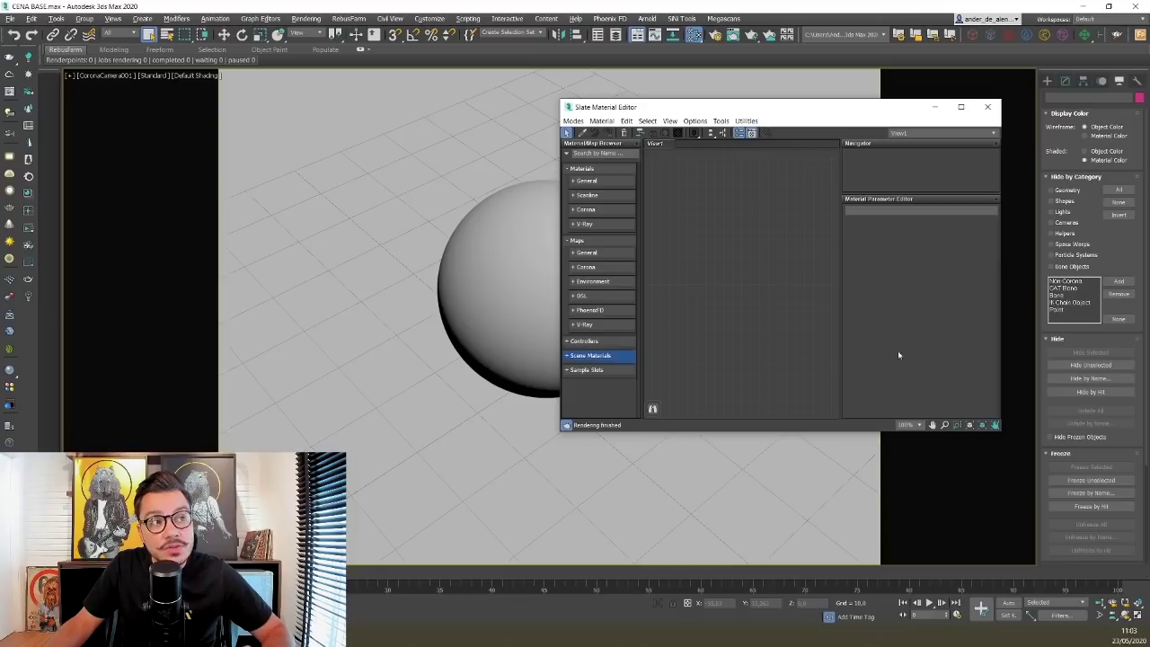
- Add a CoronaMtl node from the Corona materials to the node view and look through its basic options and maps
left_click(578, 211)
left_click_drag(595, 255, 733, 189)
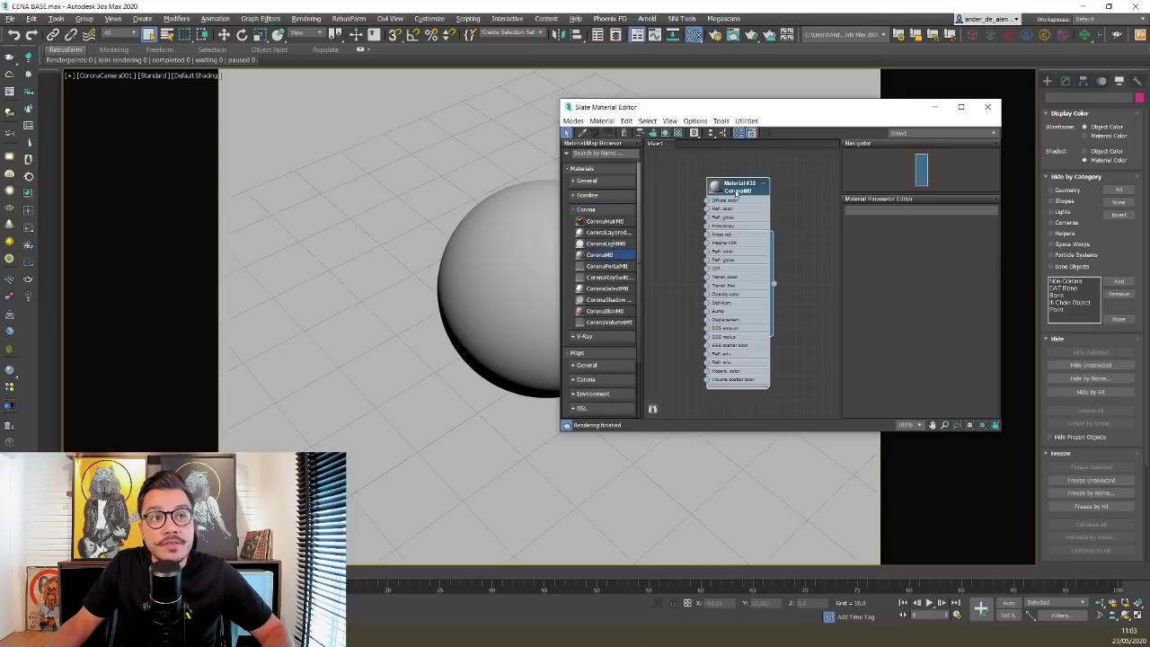
scroll(895, 367, "down", 3)
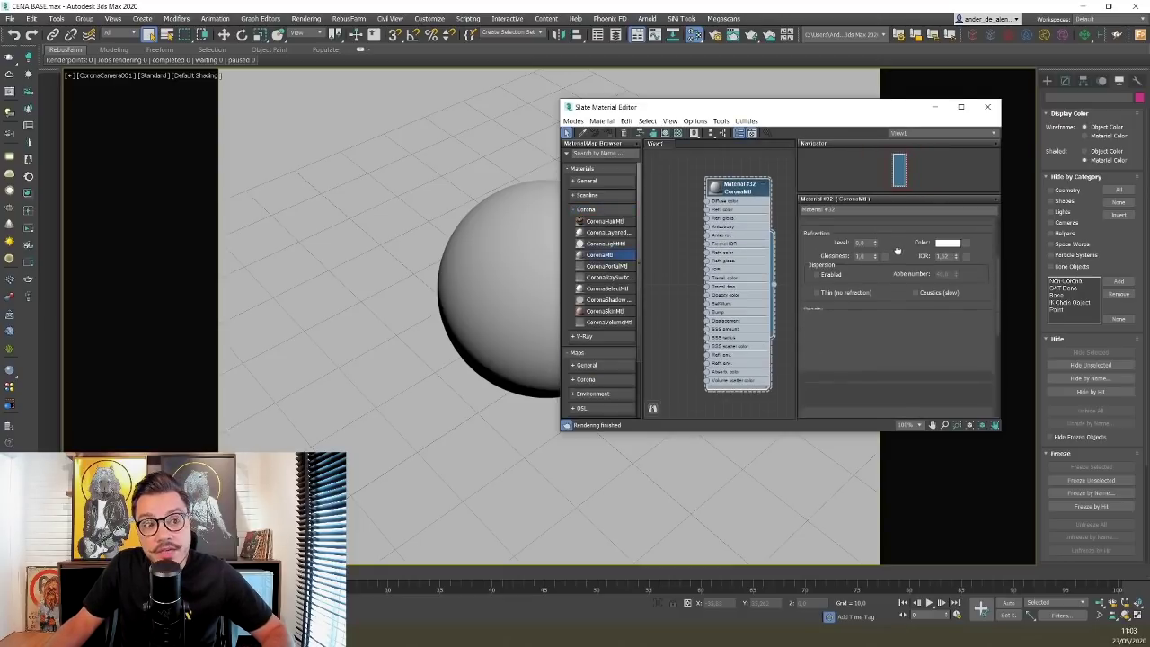
scroll(893, 369, "down", 5)
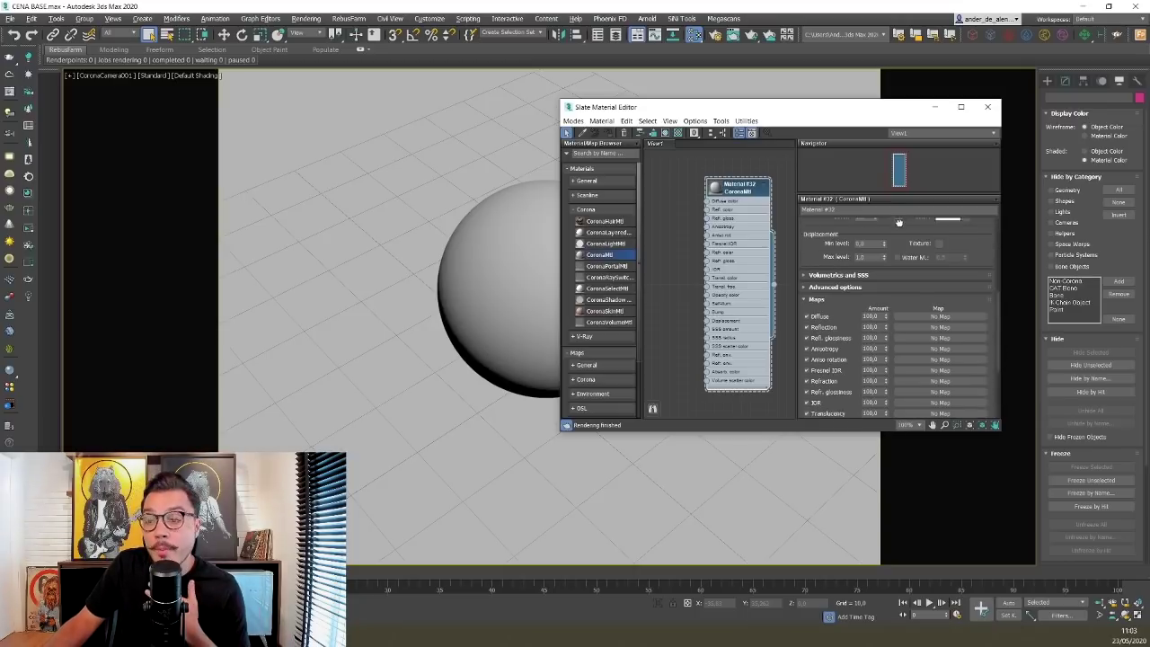
scroll(916, 242, "up", 8)
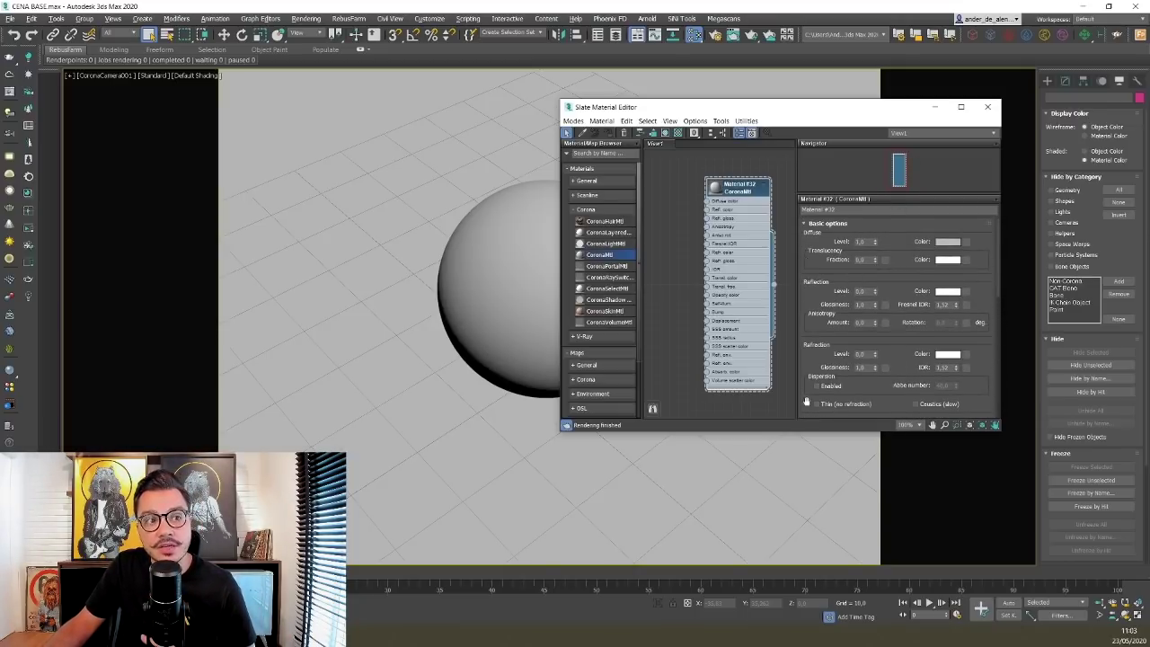
scroll(821, 228, "down", 4)
scroll(822, 228, "down", 5)
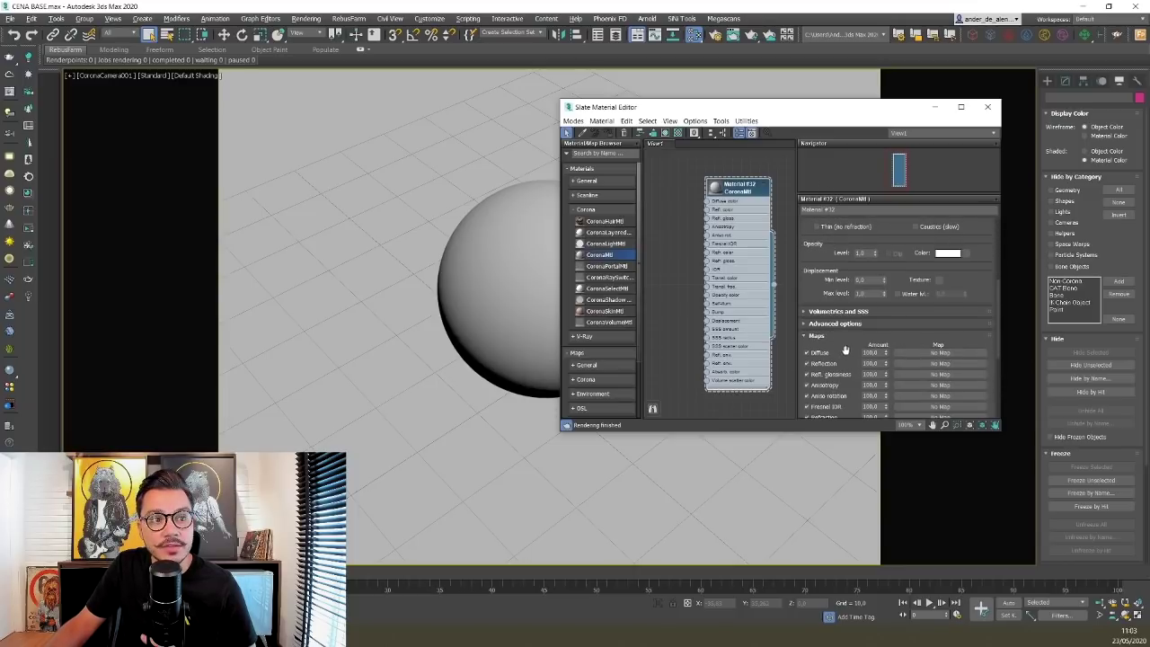
scroll(847, 269, "up", 9)
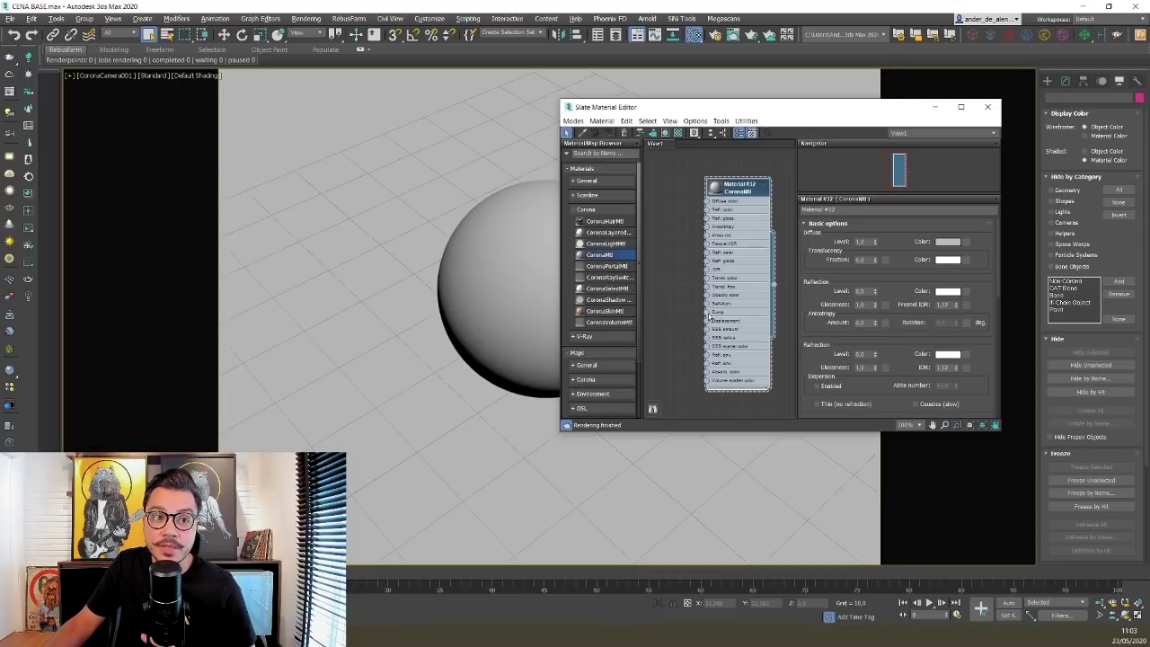
scroll(898, 406, "down", 9)
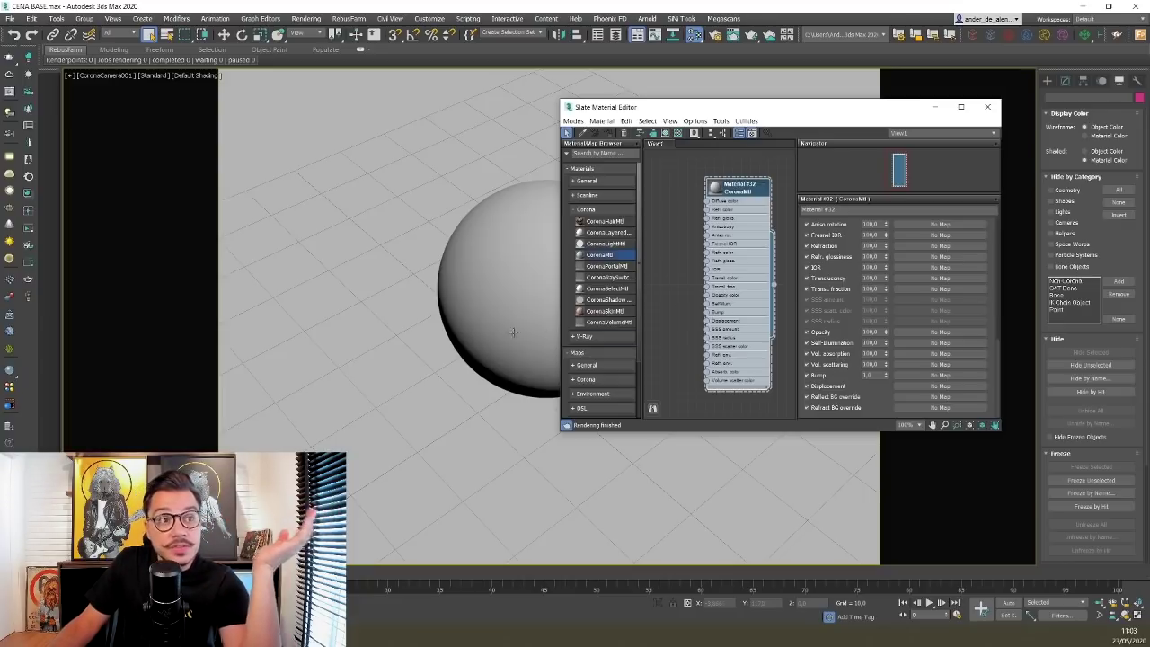
- Switch the editor to the Compact Material Editor and back to the Slate Material Editor
left_click_drag(629, 107, 535, 86)
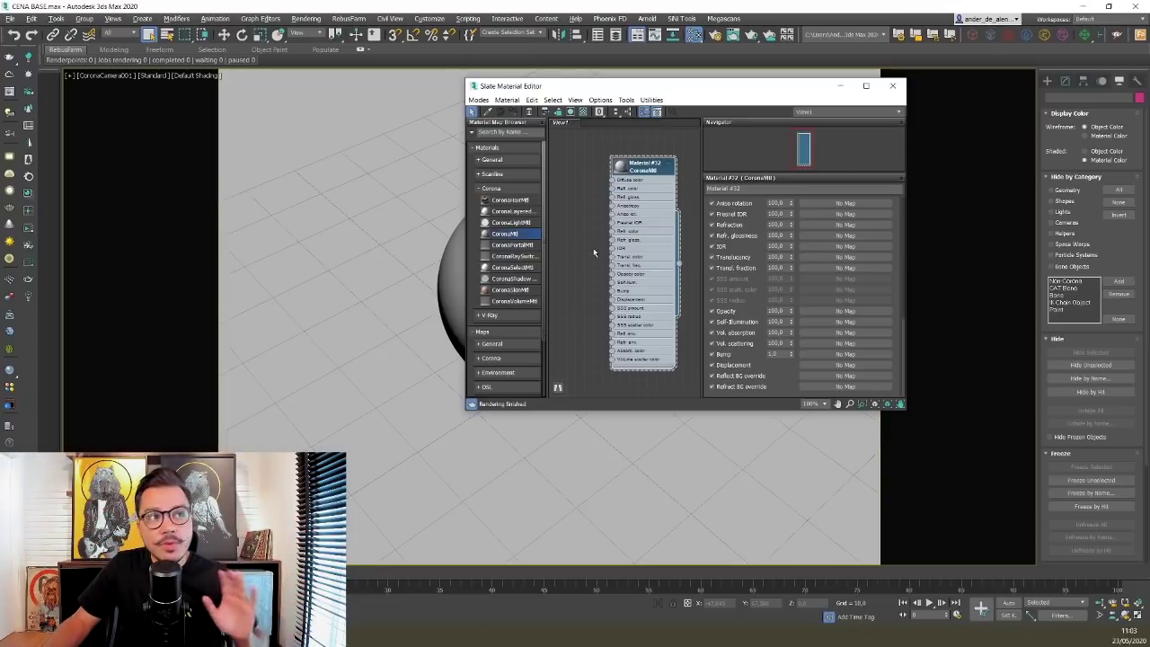
left_click(478, 99)
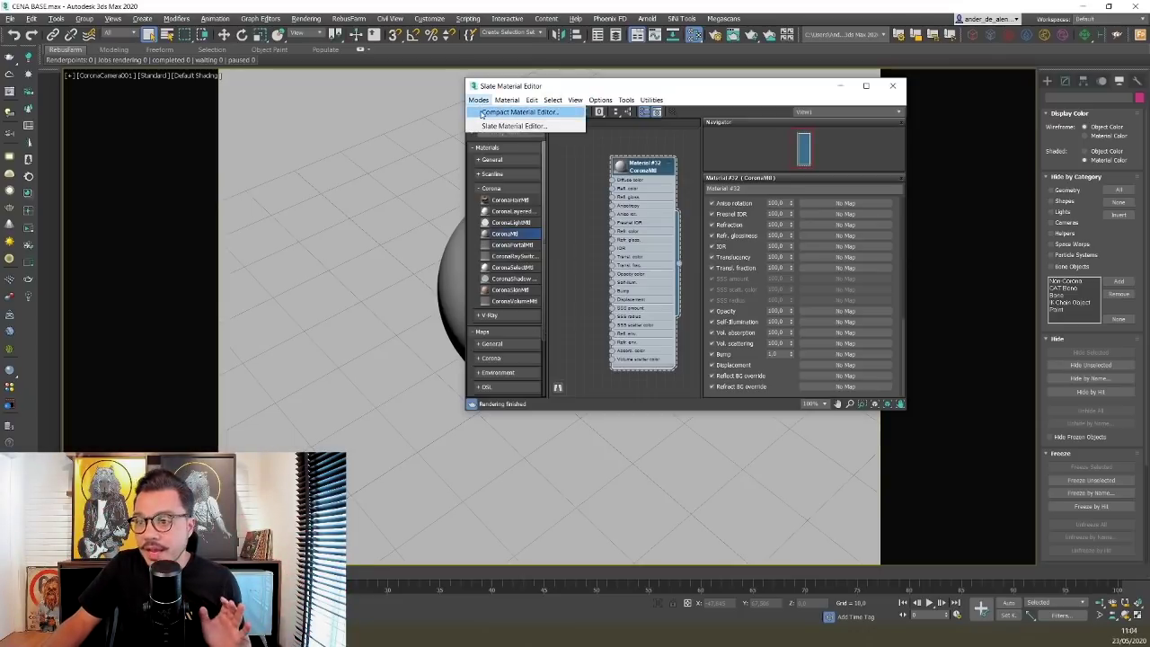
left_click(485, 113)
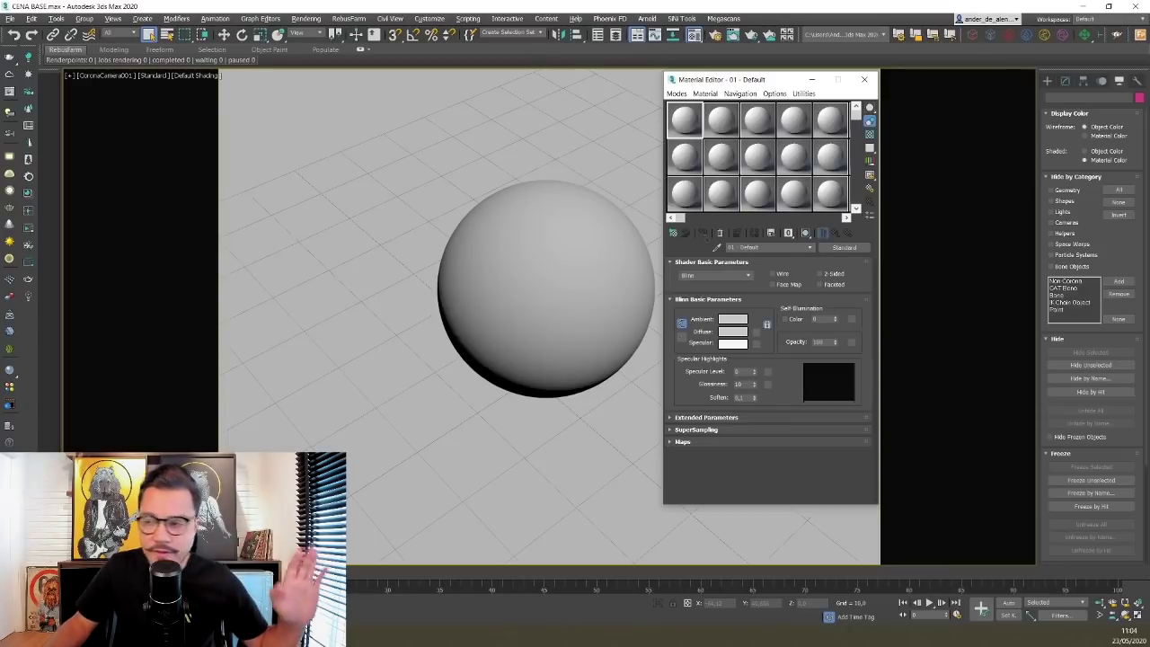
left_click(676, 93)
left_click(688, 119)
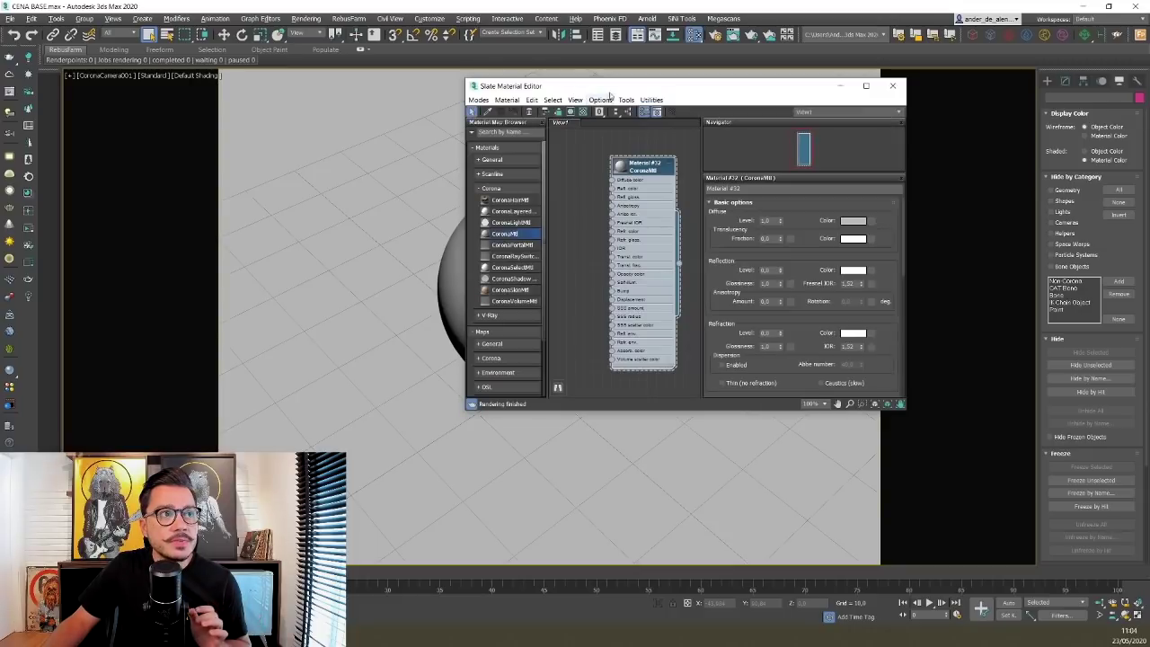
left_click_drag(652, 90, 709, 99)
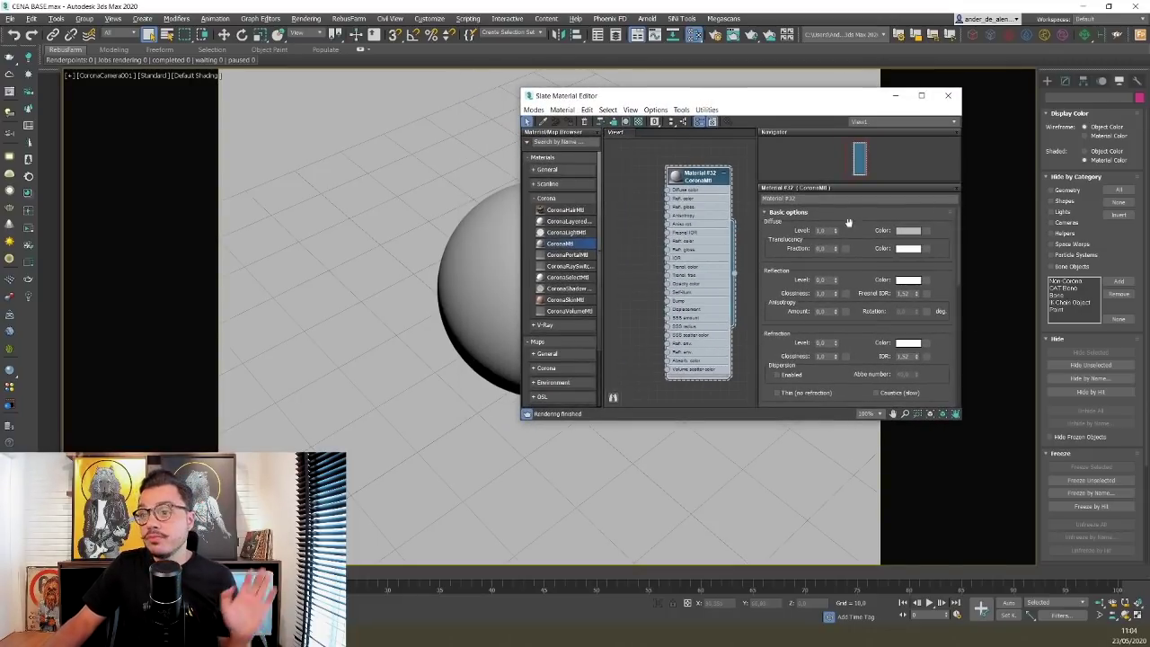
- Delete the CoronaMtl node from the view and return to the Compact Material Editor
key("Delete")
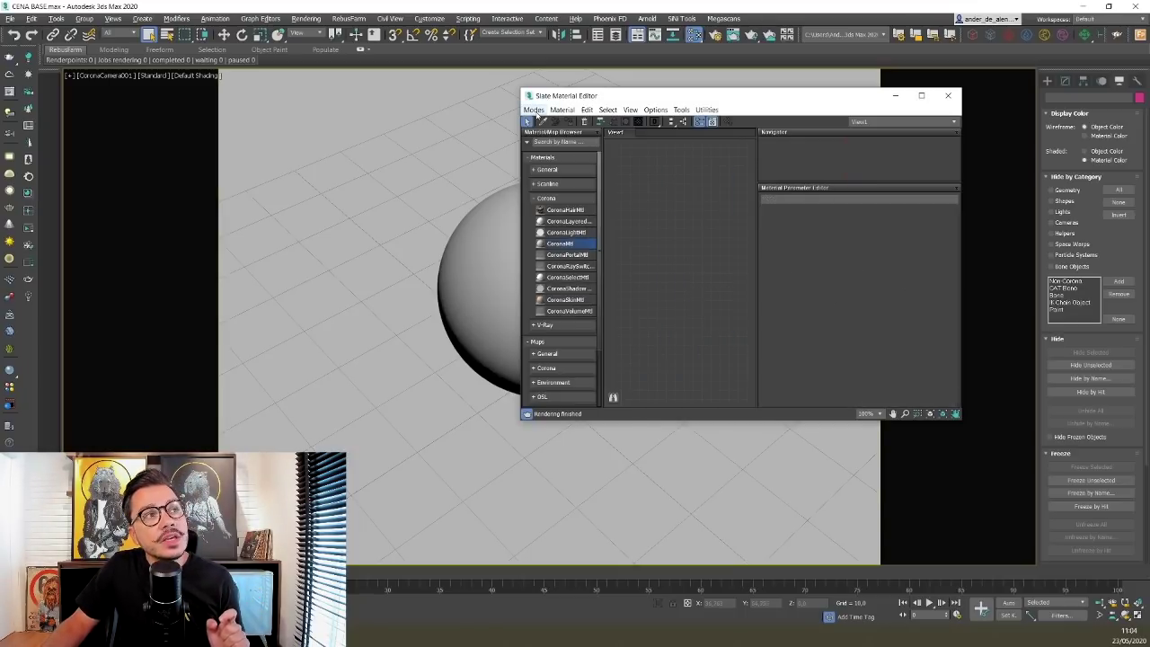
left_click(536, 110)
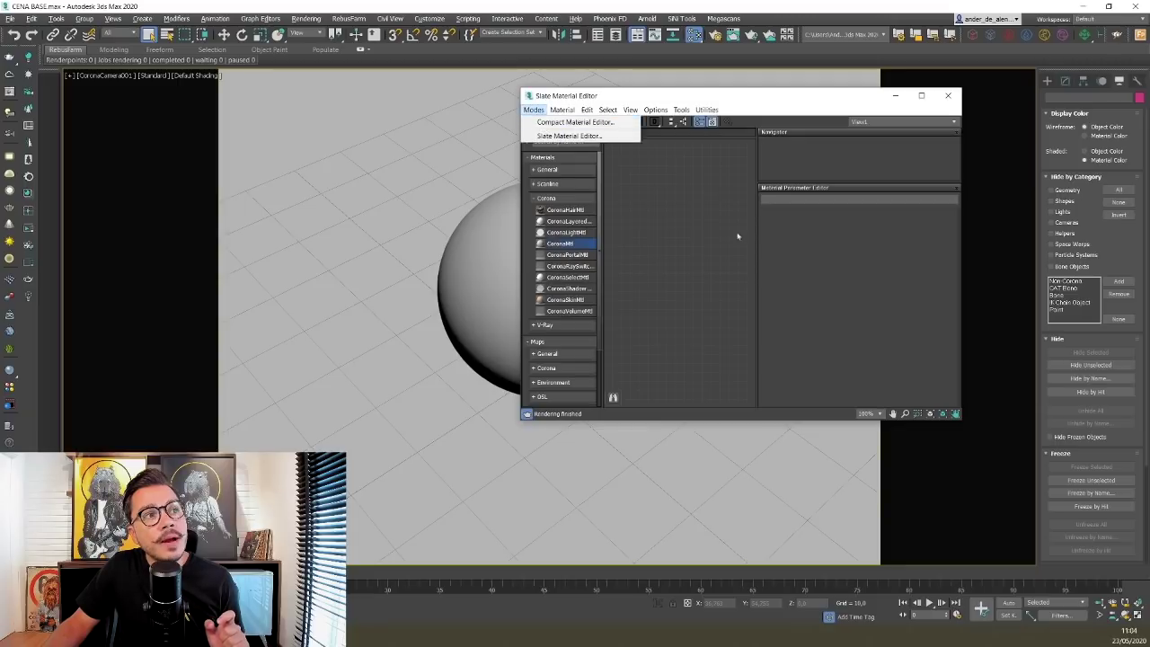
left_click(543, 123)
key("m")
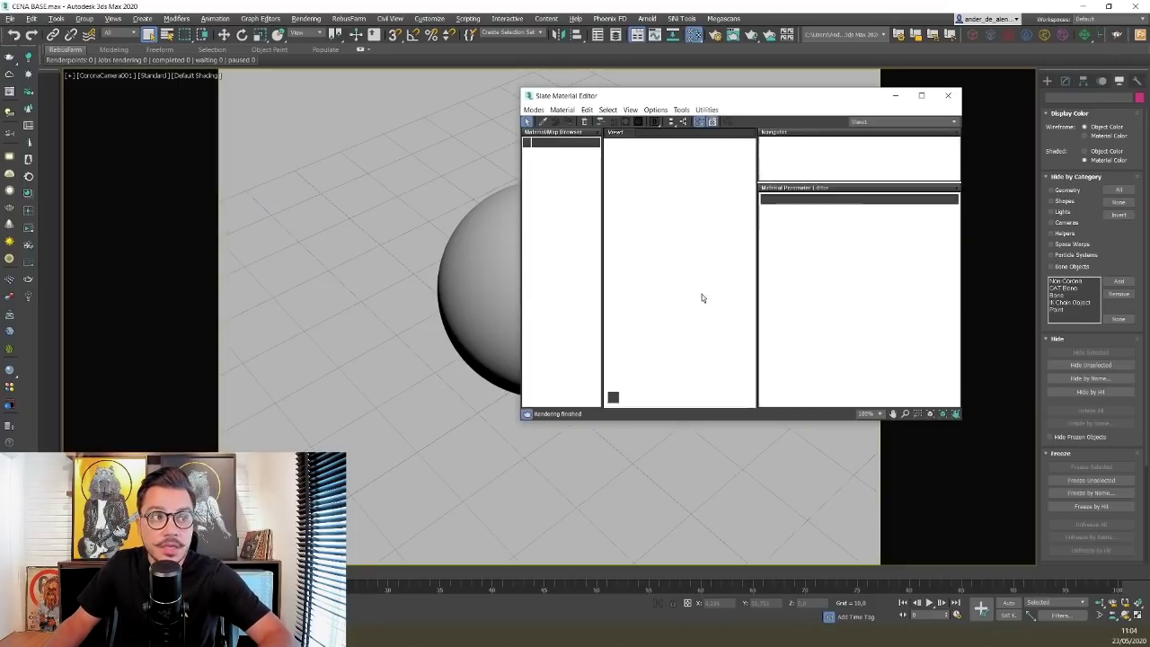
left_click(534, 109)
left_click(536, 122)
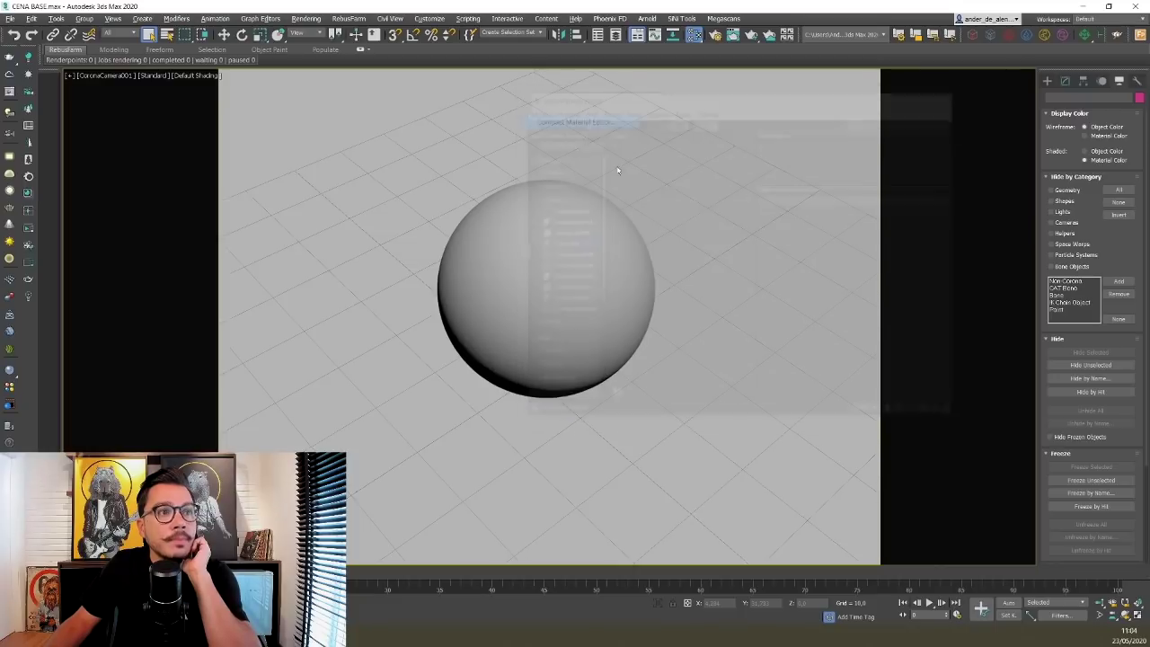
- Change the 01 - Default material in the first slot from Standard to the CoronaMtl type
mouse_move(730, 84)
left_mouse_down()
mouse_move(707, 84)
mouse_move(721, 89)
left_mouse_up()
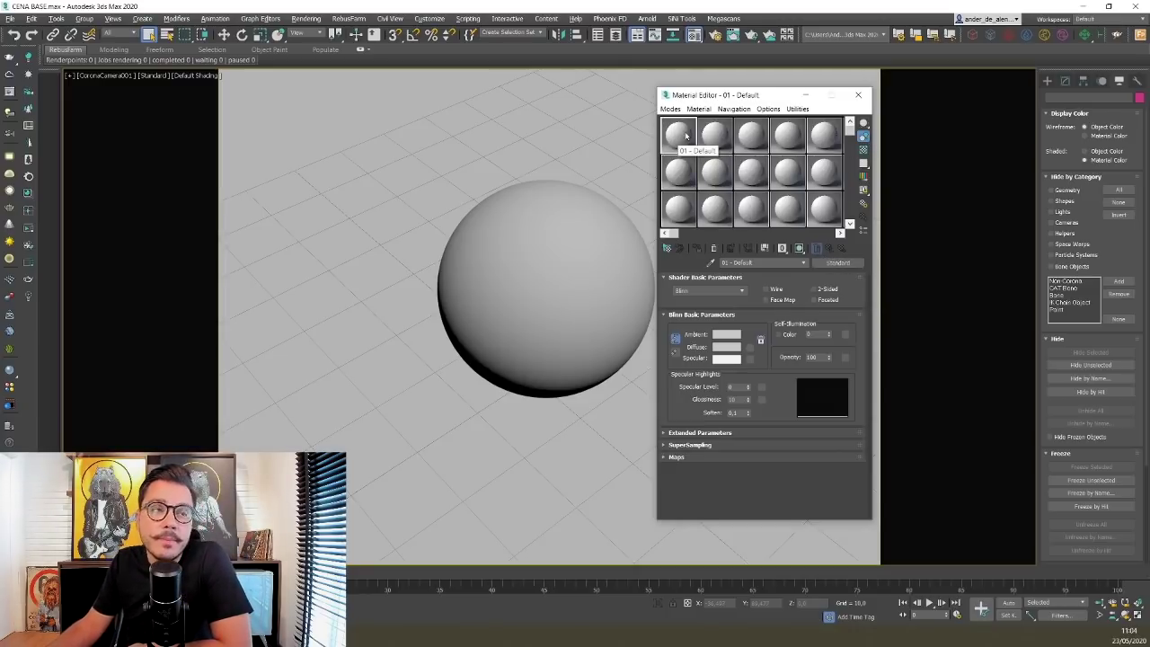
left_click(830, 265)
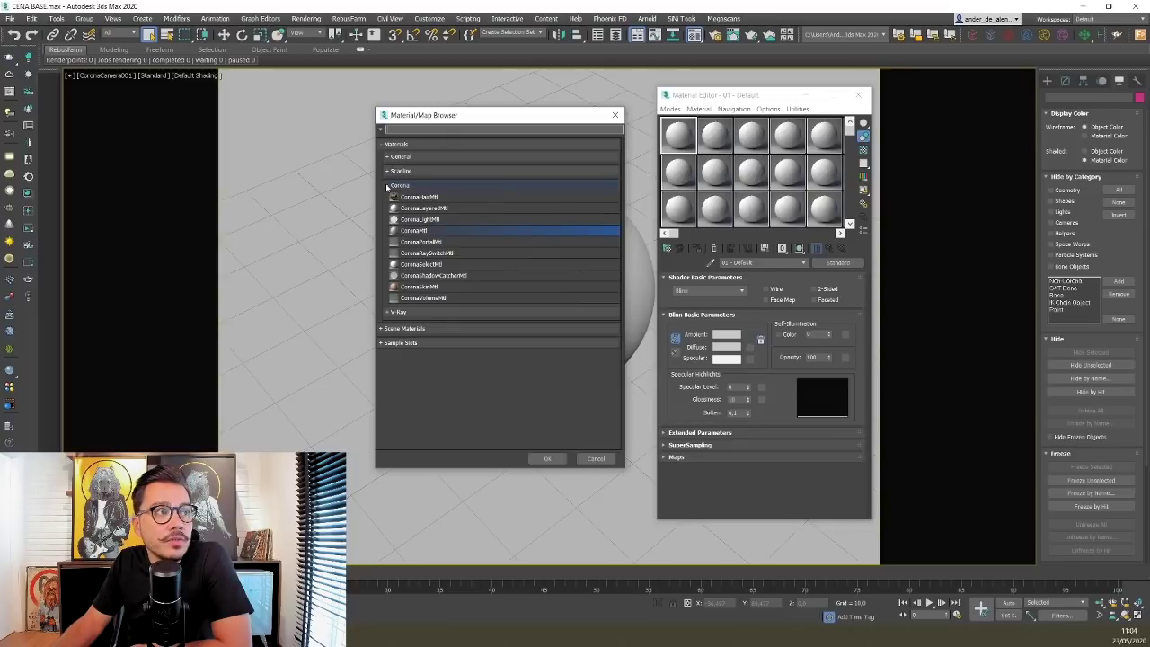
double_click(416, 231)
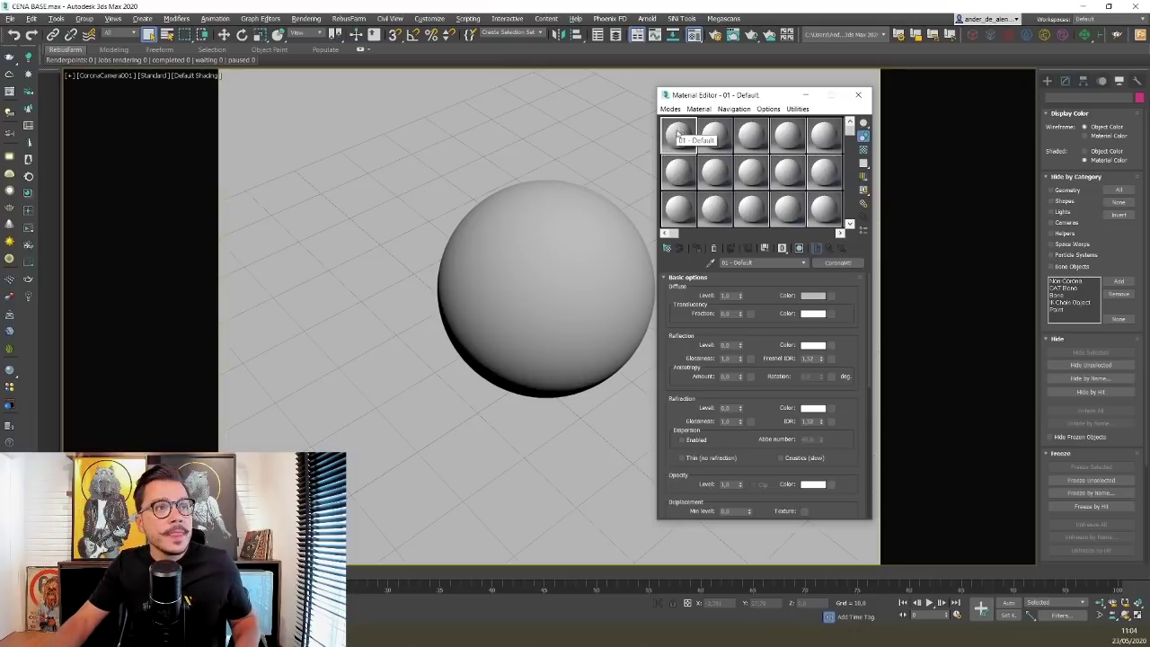
- Select the floor plane and the sphere together and assign the 01 - Default CoronaMtl material to both
left_click(509, 130)
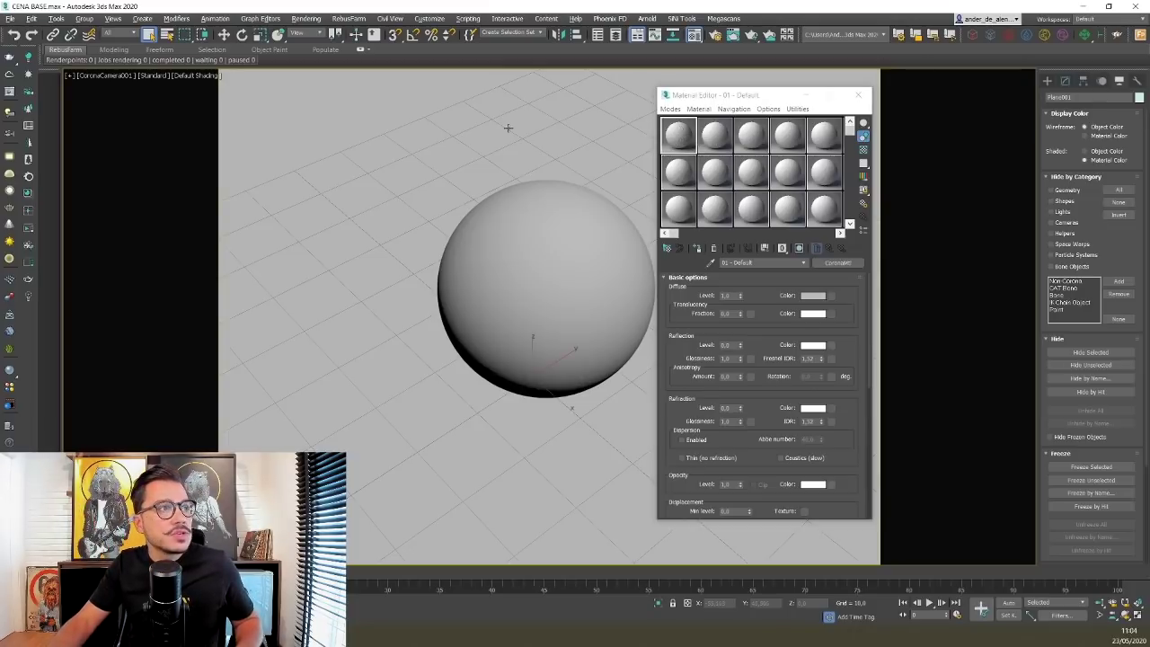
left_click(538, 277)
right_click(557, 225)
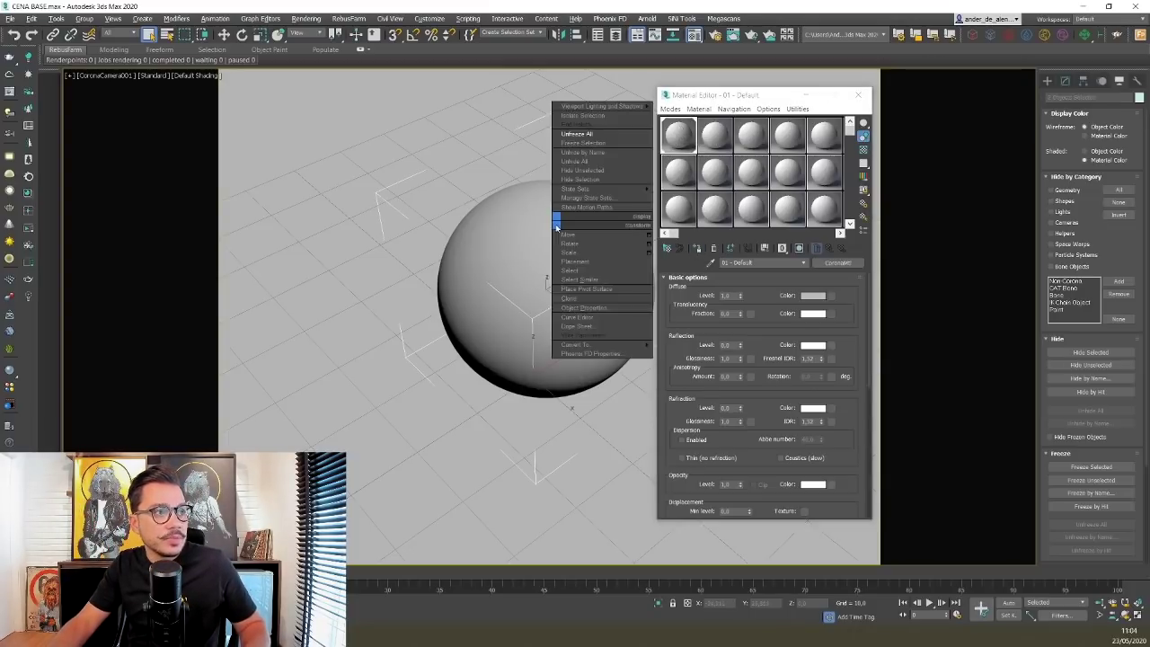
left_click(524, 255)
key("F3")
left_click(468, 147)
key("F3")
left_click(673, 142)
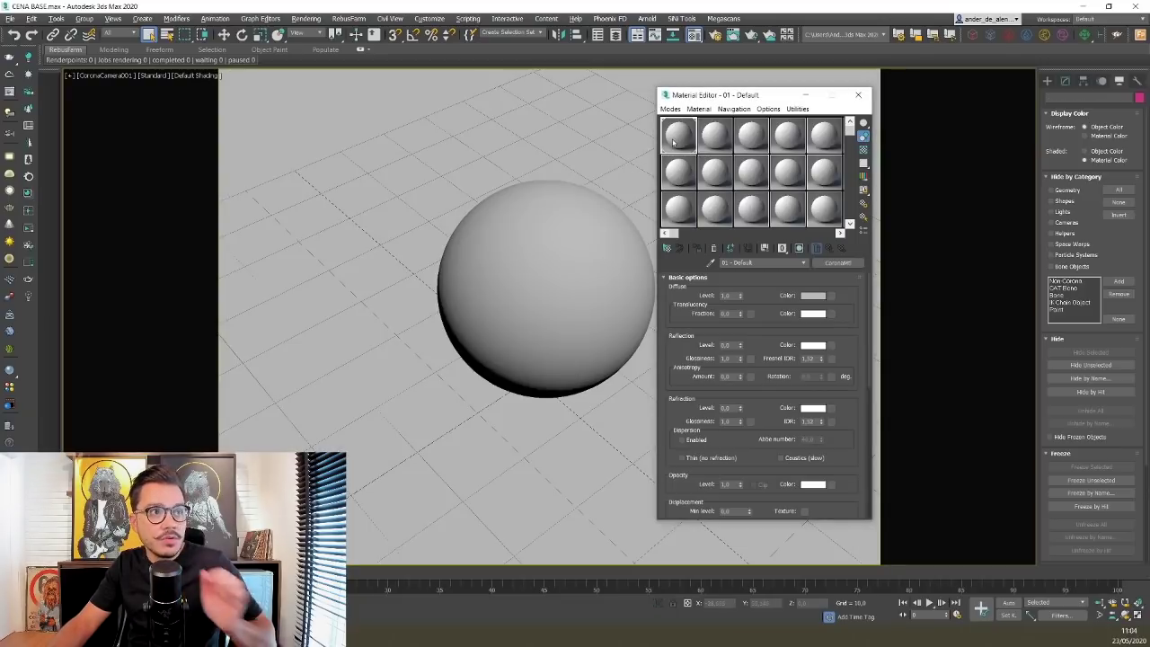
- Start the Corona interactive render of the camera view and move its window further away from the Material Editor
key("shift+q")
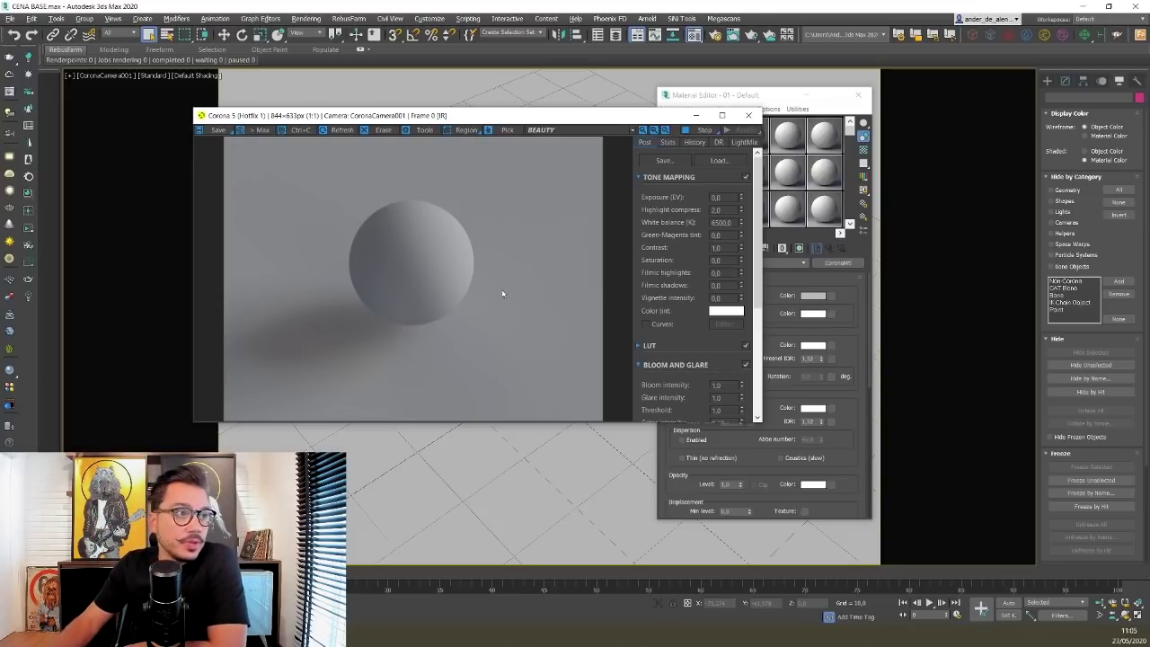
left_click_drag(603, 121, 518, 96)
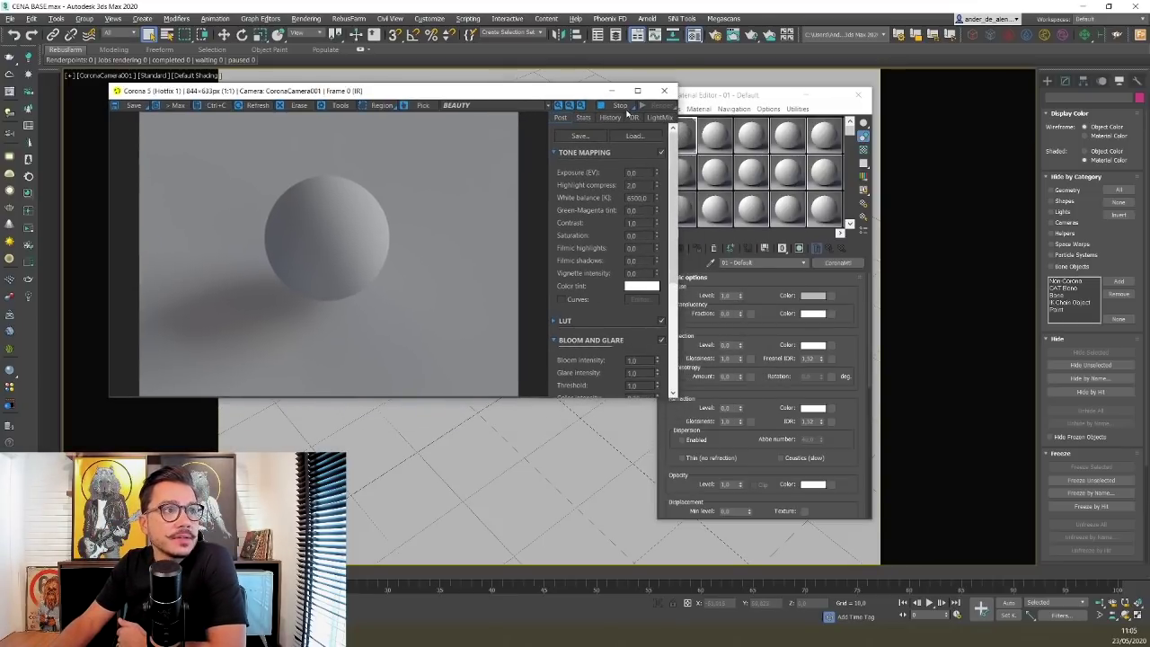
- Stop the Corona interactive render and close its window, and check the 01 - Default material in a magnified preview
left_click(623, 105)
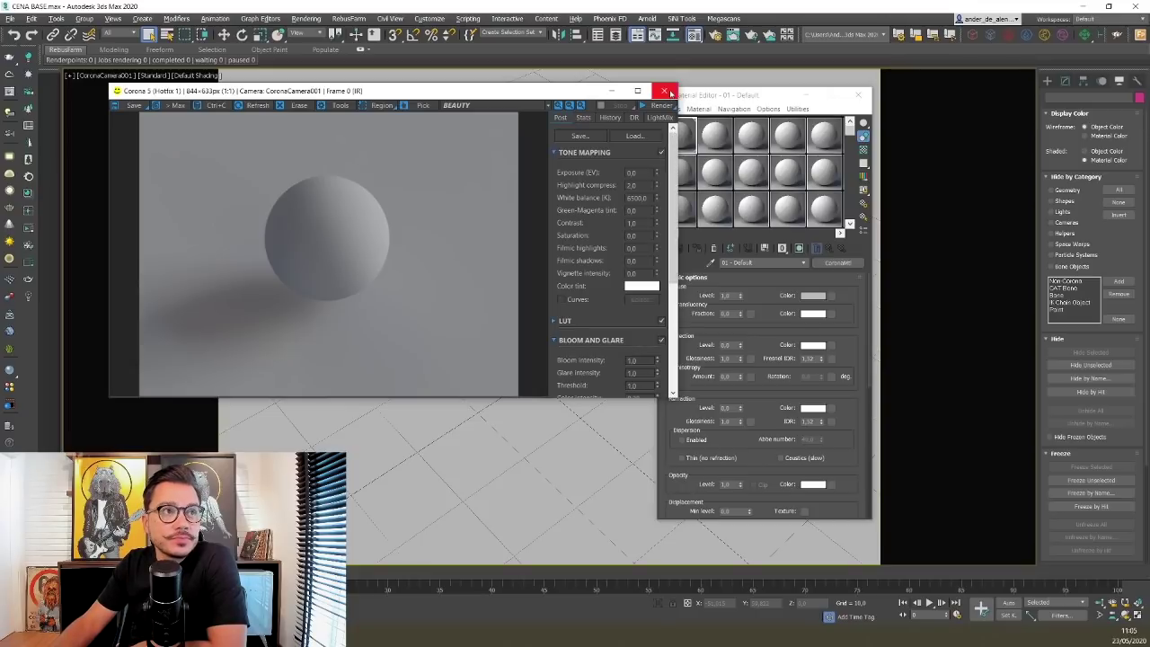
left_click(665, 92)
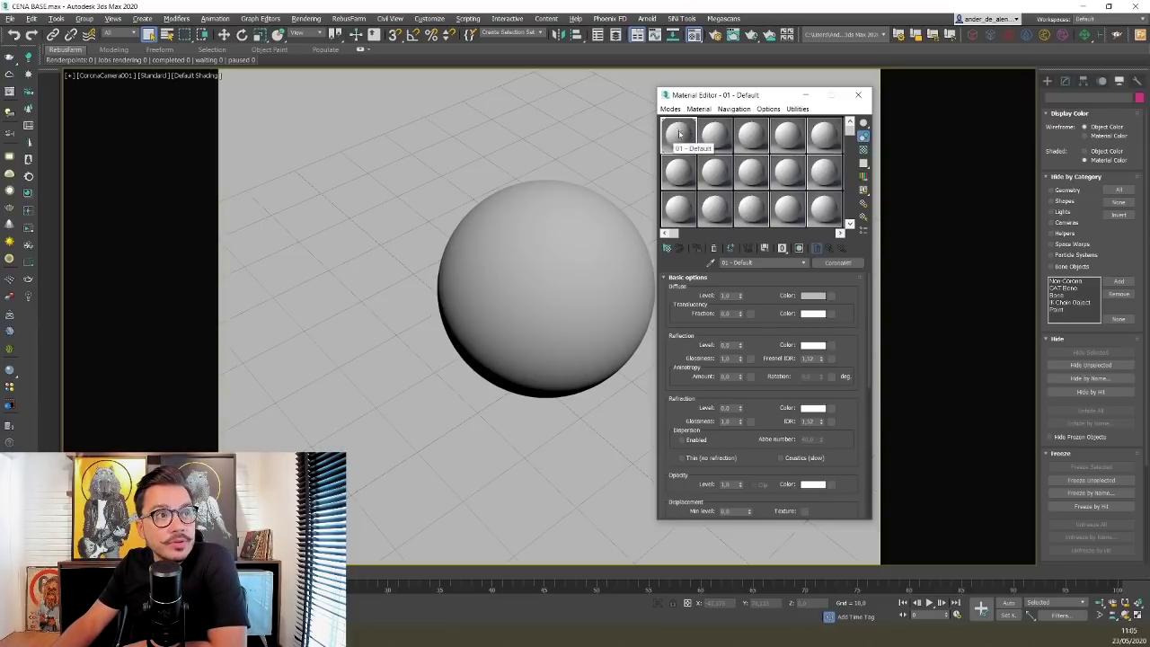
double_click(676, 137)
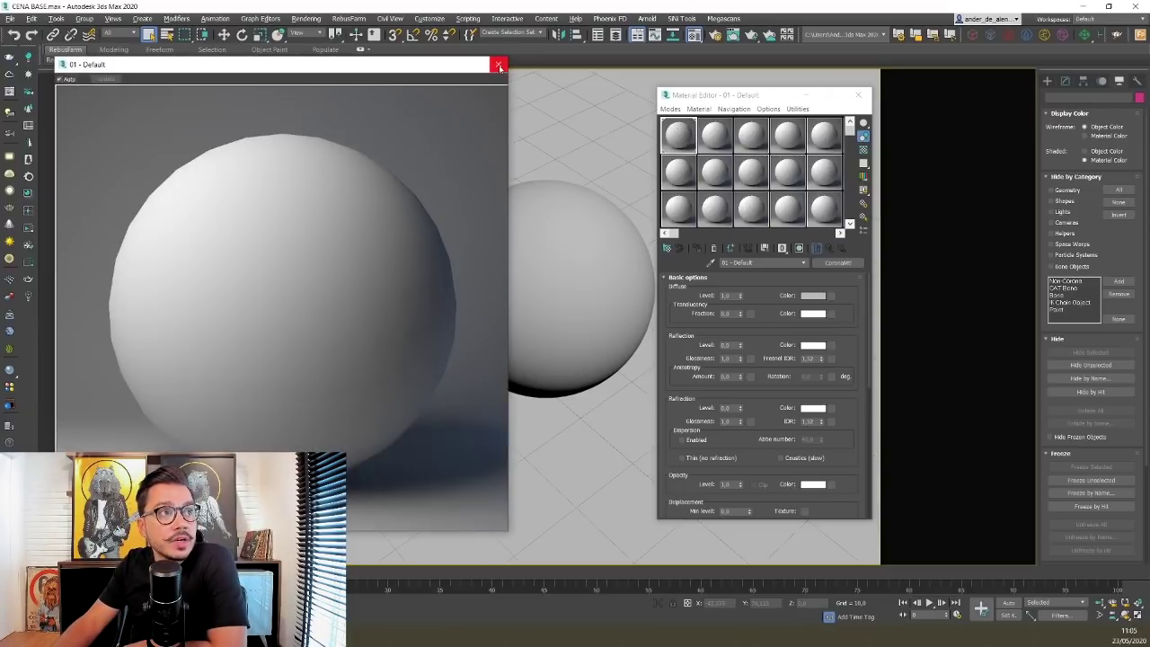
left_click(498, 64)
- Change the 02 - Default material in the second slot from Standard to the CoronaMtl type
left_click(715, 136)
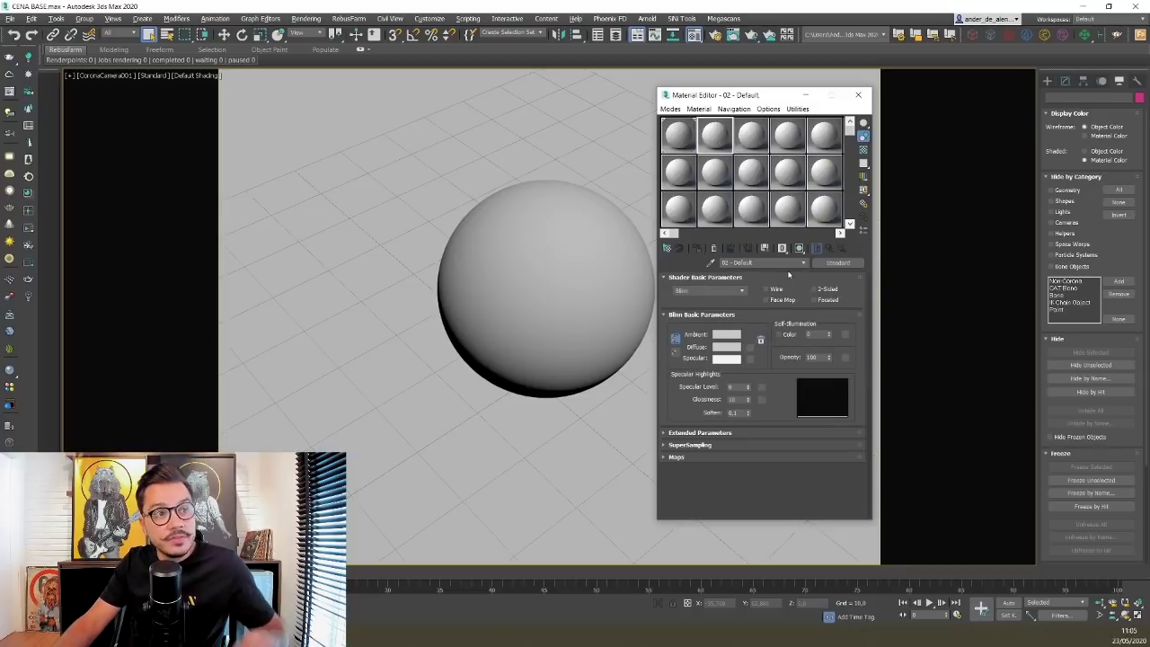
left_click(836, 262)
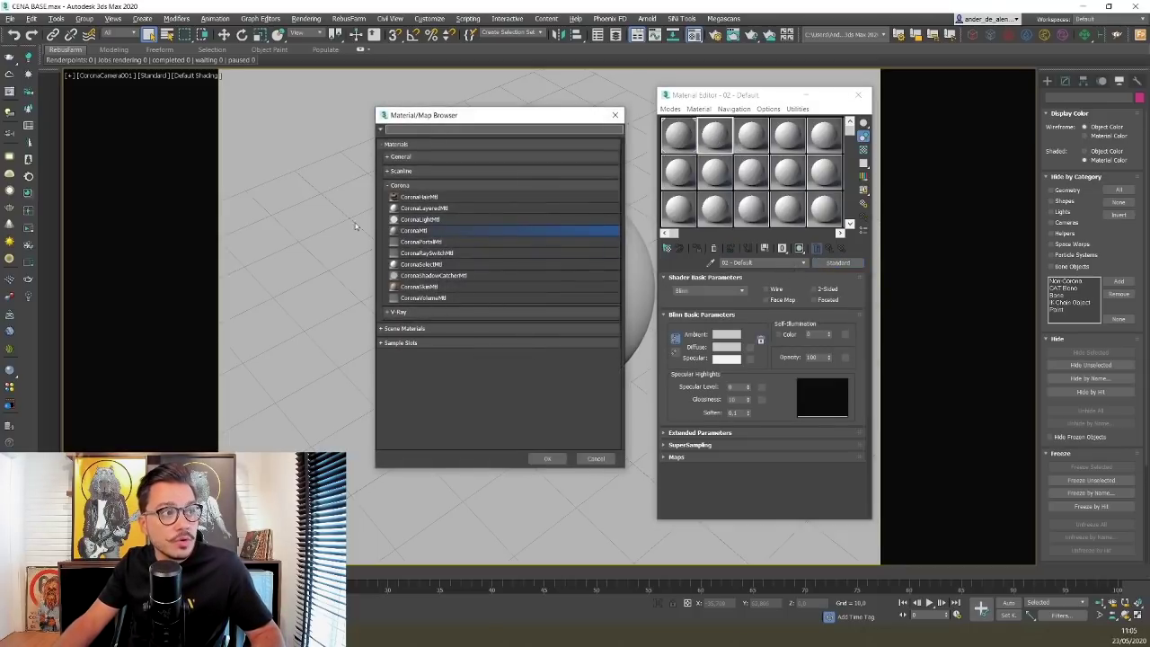
double_click(416, 233)
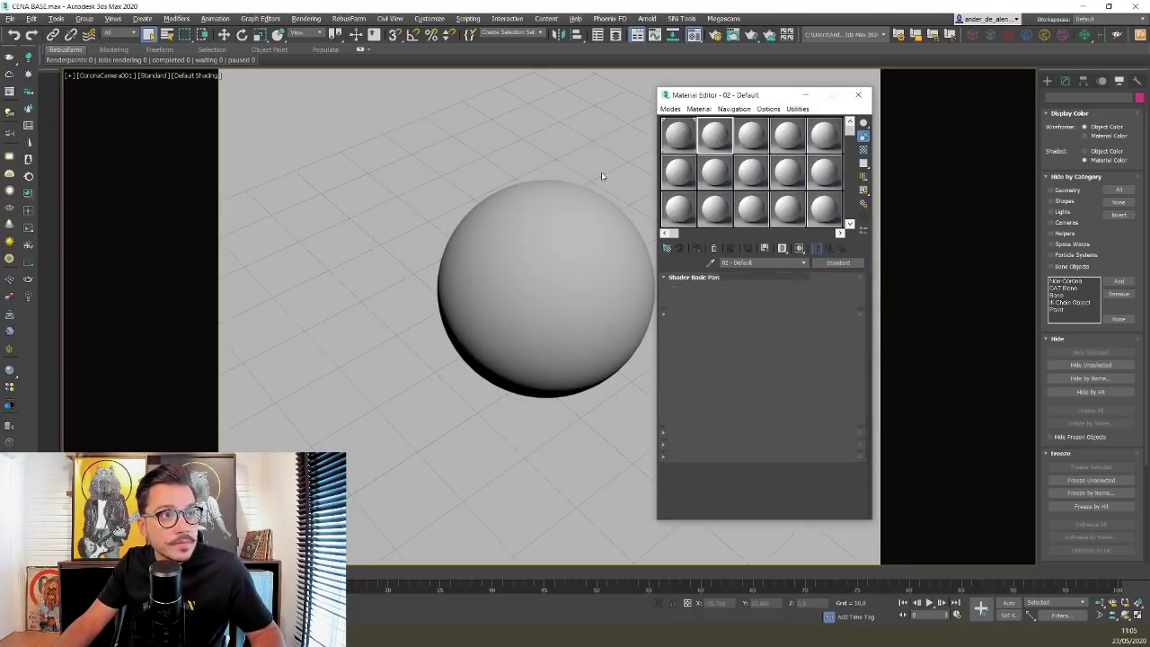
- Rename the first slot's material as BASE and the second slot's material as VIDRO TRANSPARENTE
left_click(688, 150)
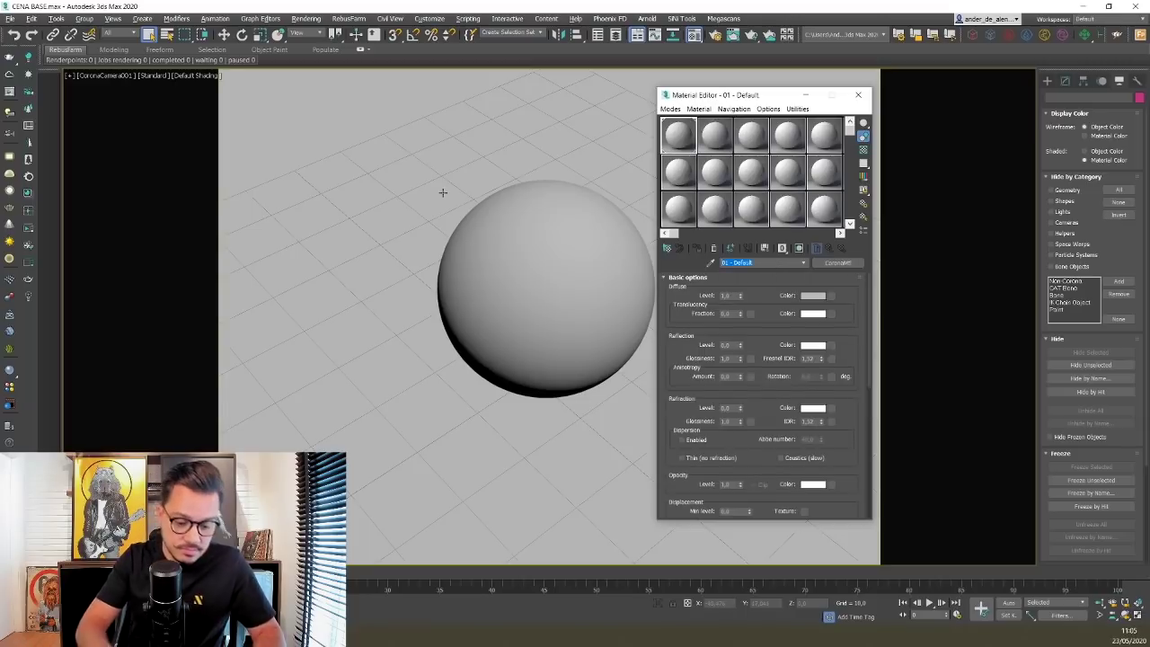
type("BASE")
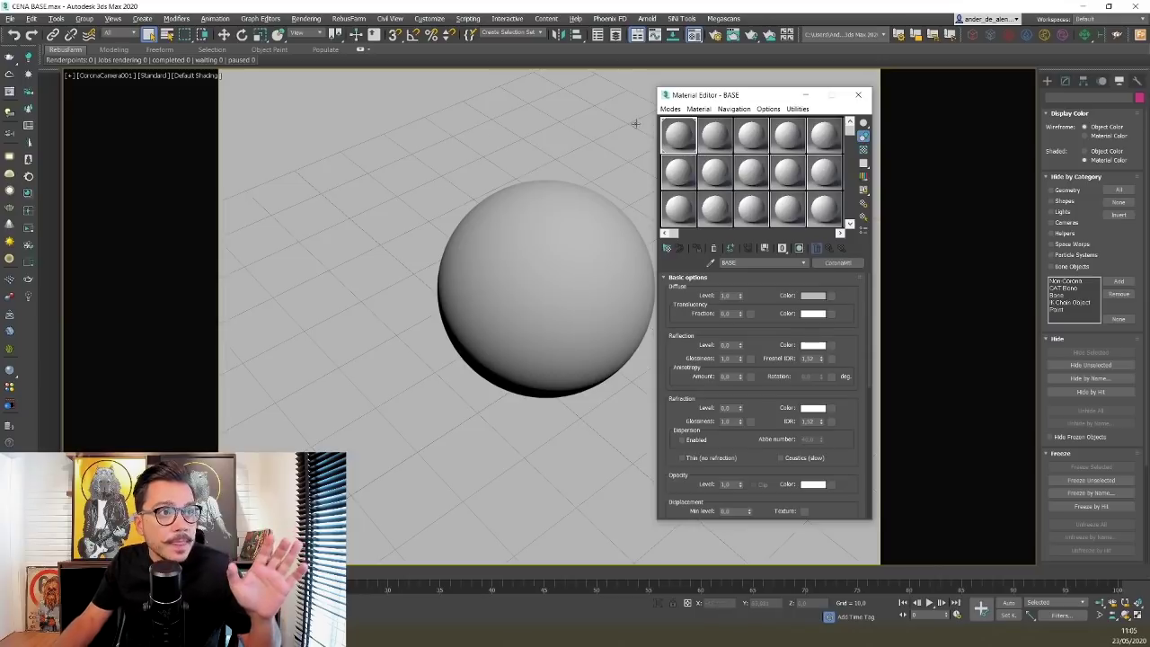
left_click(715, 134)
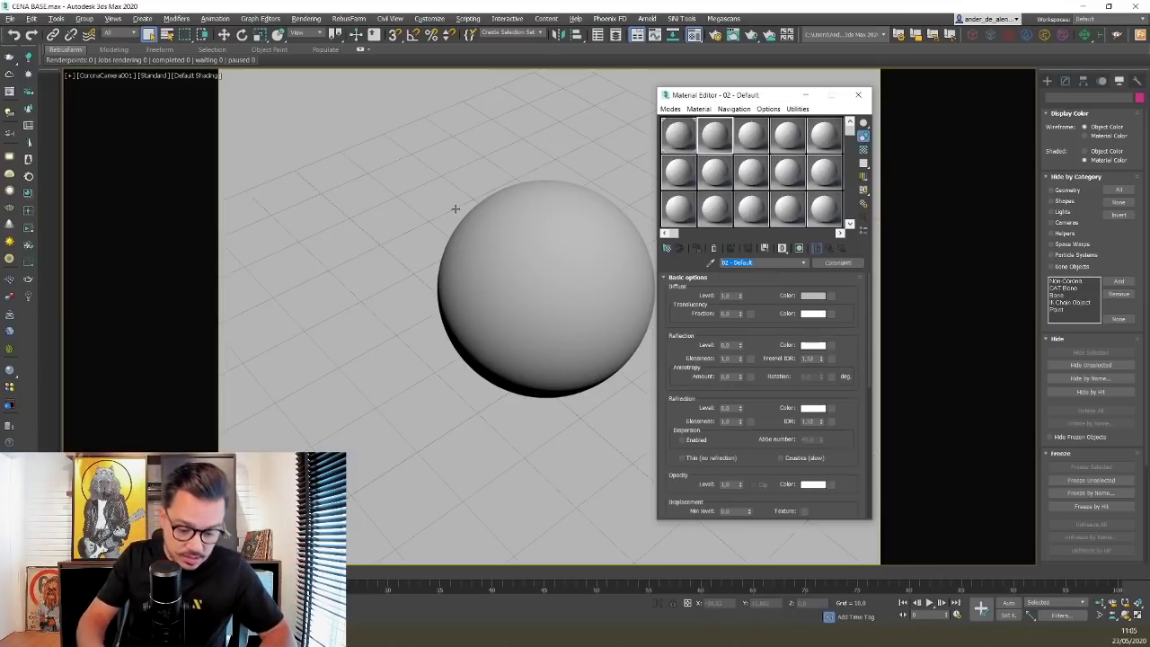
type("VIDRO TRANSPARENTE")
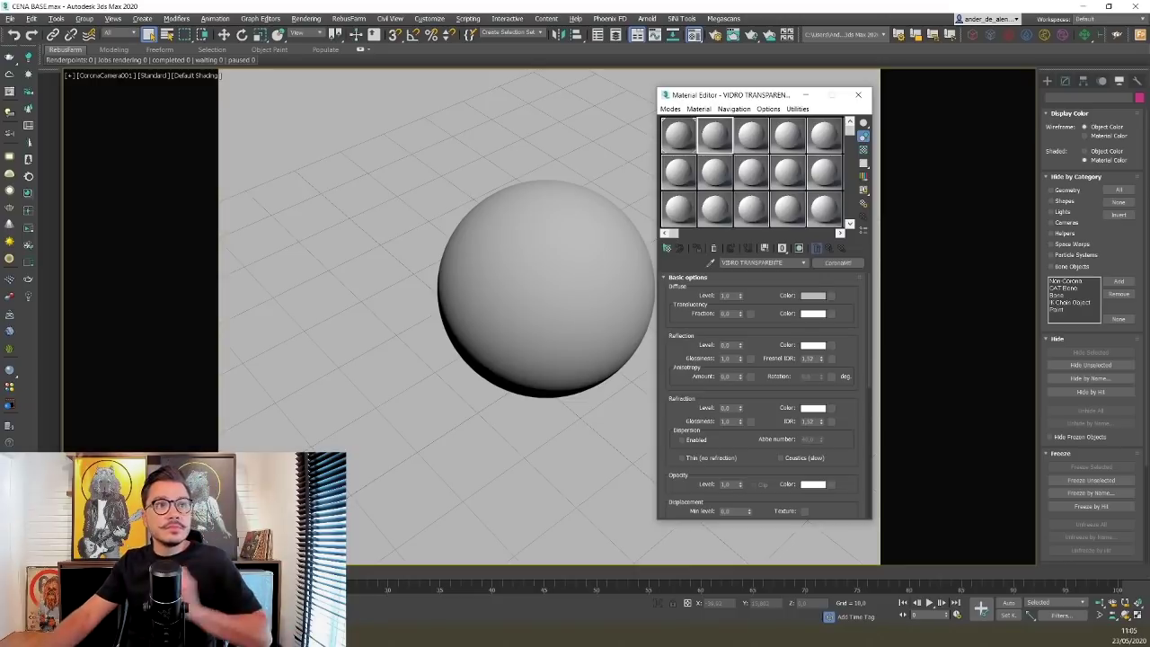
- Assign the VIDRO TRANSPARENTE material to the sphere and clear the selection
left_click(578, 262)
left_click(697, 249)
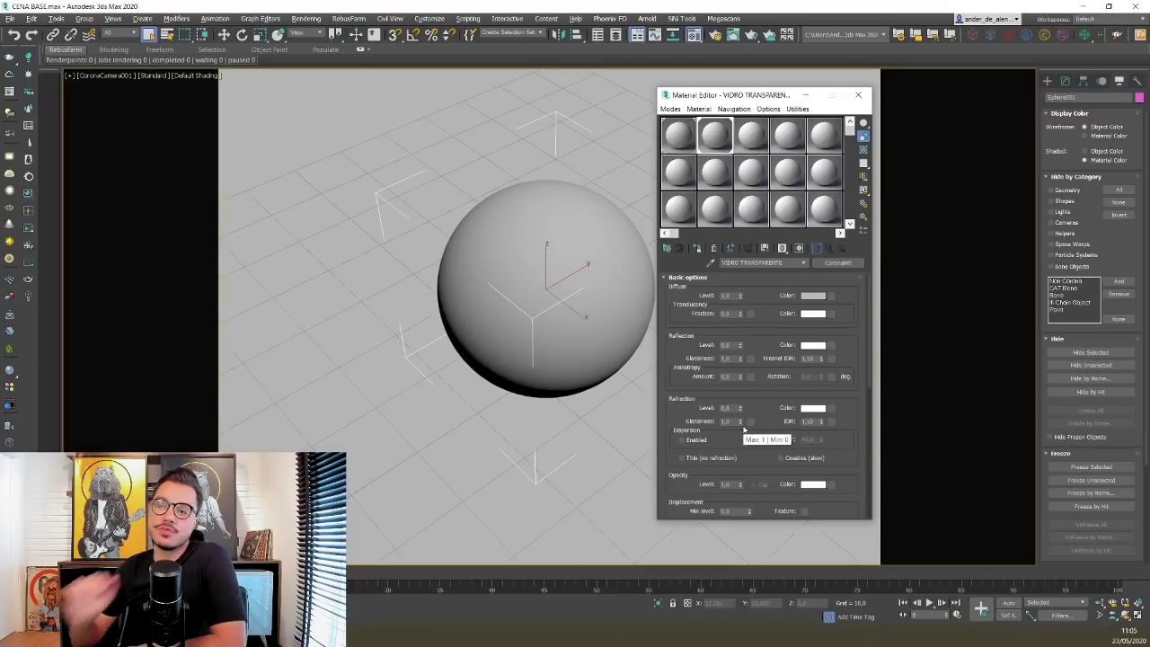
right_click(620, 424)
left_click(601, 431)
left_click(600, 431)
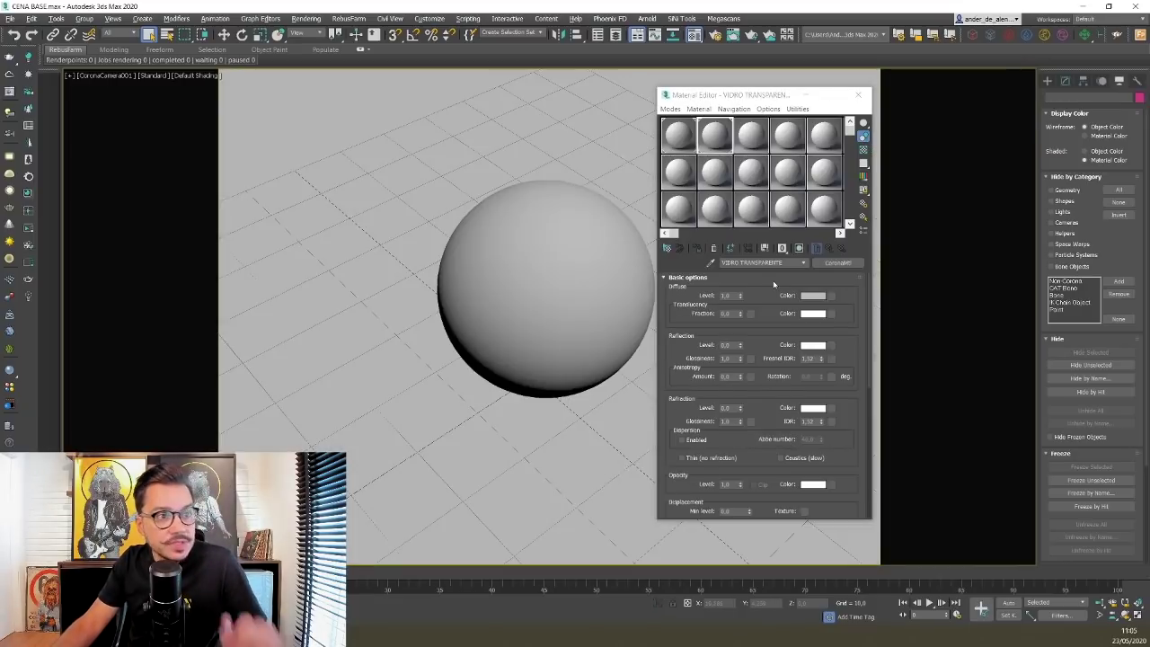
- Examine the rollouts of the VIDRO TRANSPARENTE material and its Basic options, from diffuse and reflection to refraction, opacity and displacement
left_click(666, 277)
left_click(665, 314)
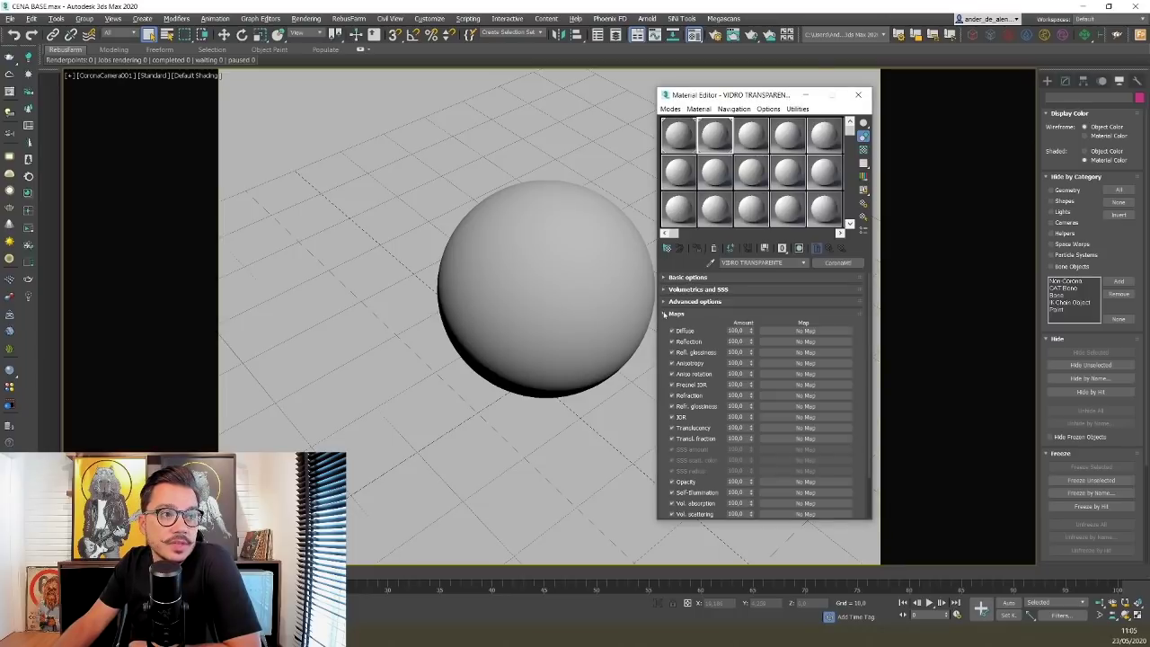
left_click(665, 314)
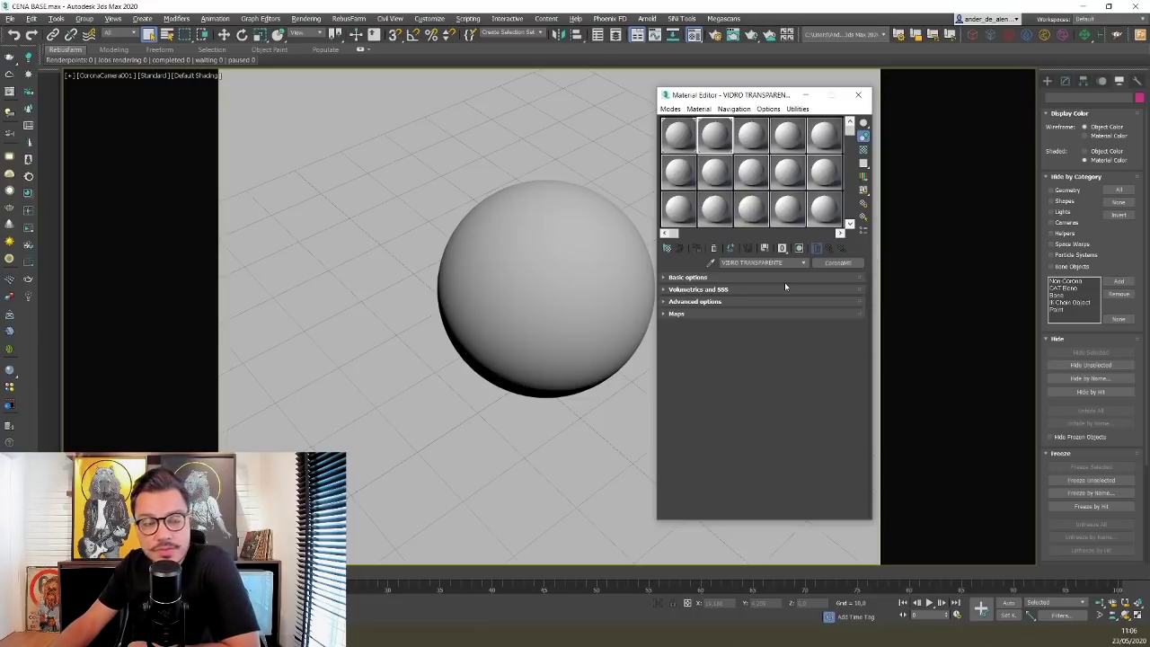
left_click(689, 279)
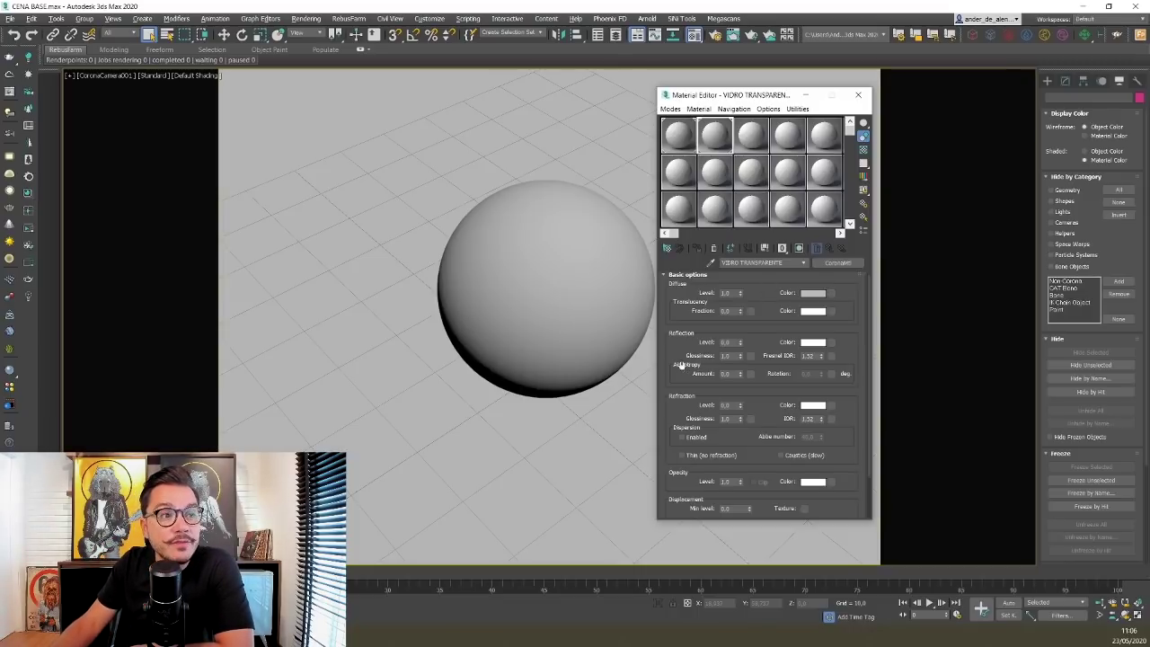
left_click_drag(683, 353, 686, 318)
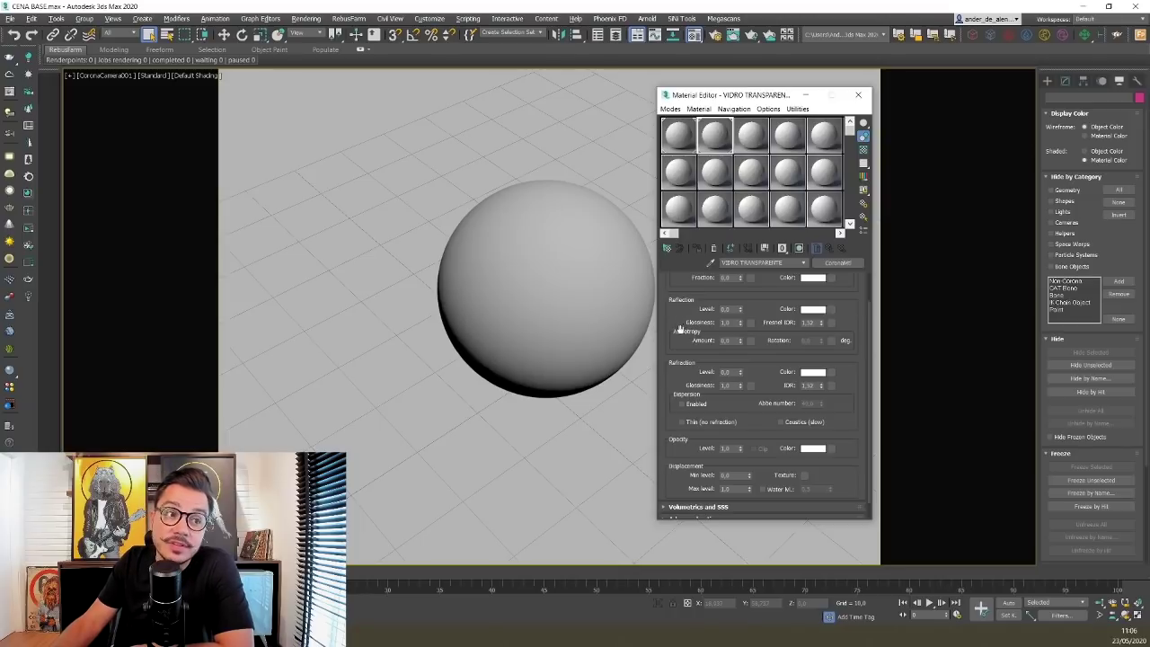
left_click_drag(682, 376, 682, 358)
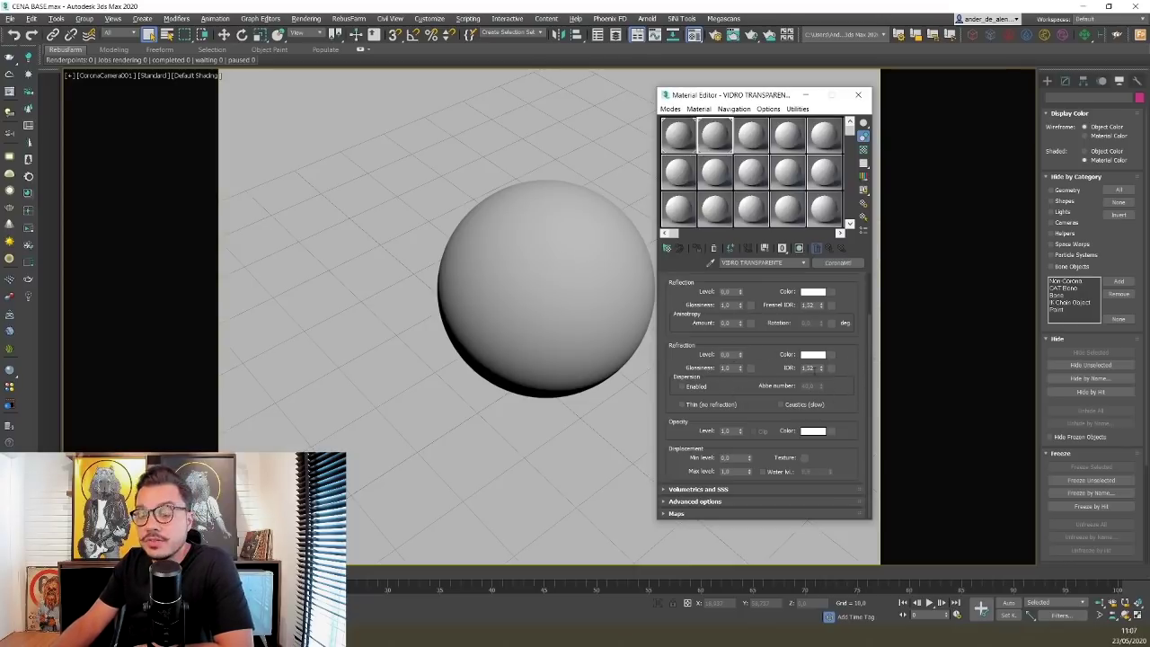
mouse_move(811, 368)
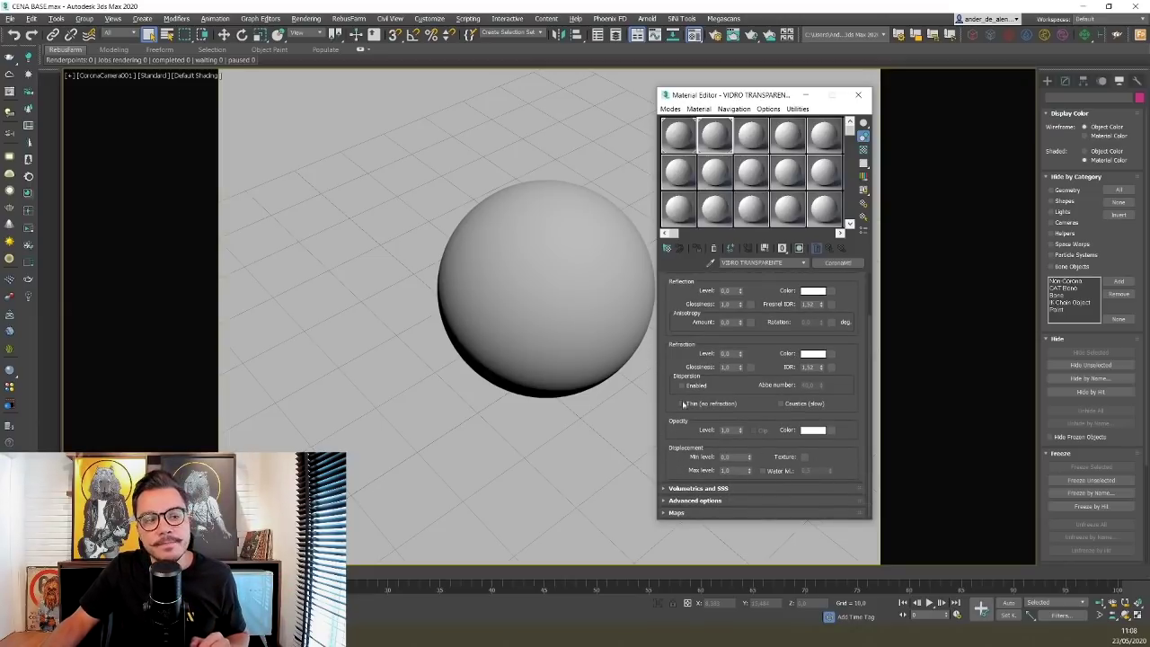
- Examine the material's Volumetrics and SSS, Advanced options and Maps settings, and return to the Basic options
scroll(685, 310, "up", 2)
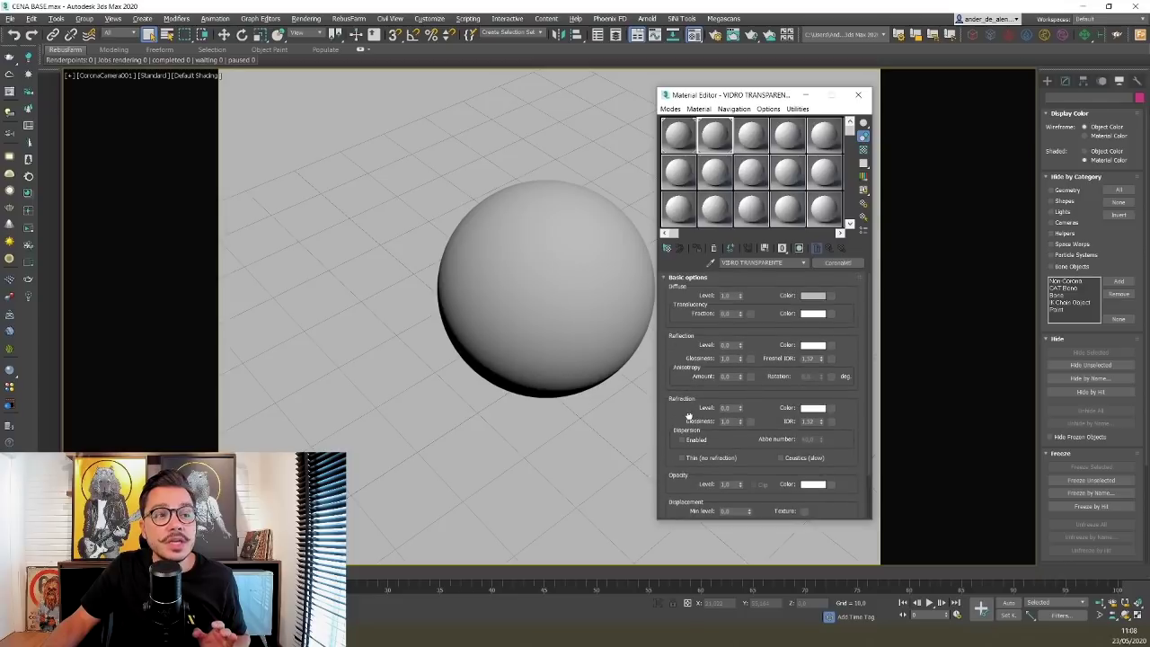
scroll(685, 302, "down", 2)
left_click(725, 491)
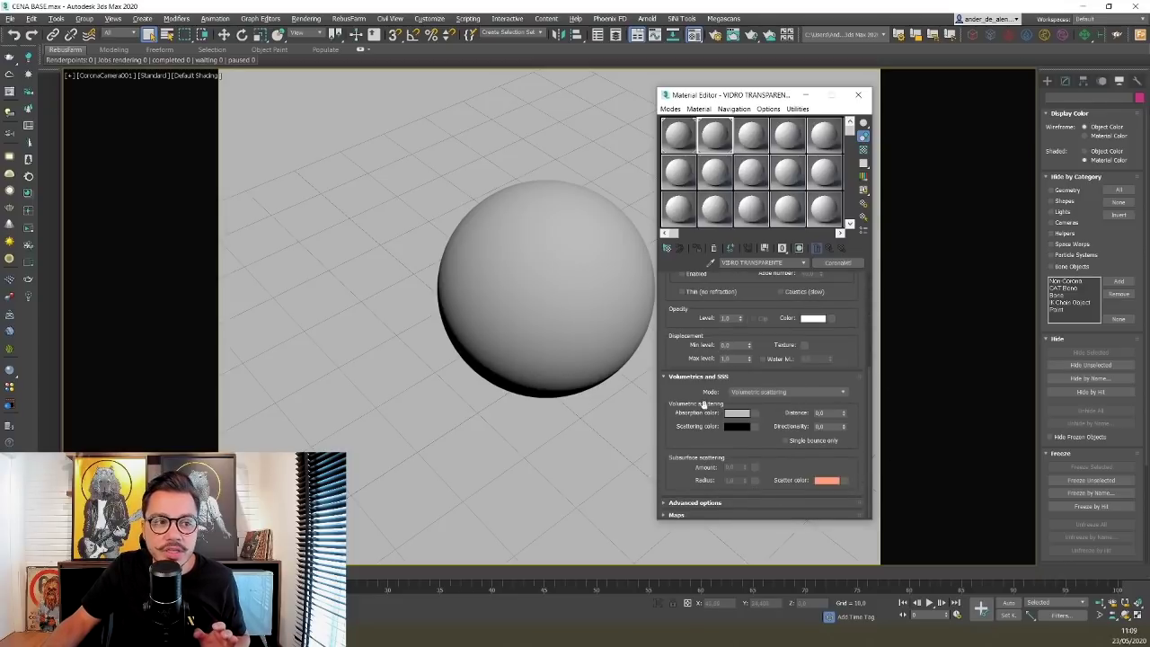
left_click(698, 378)
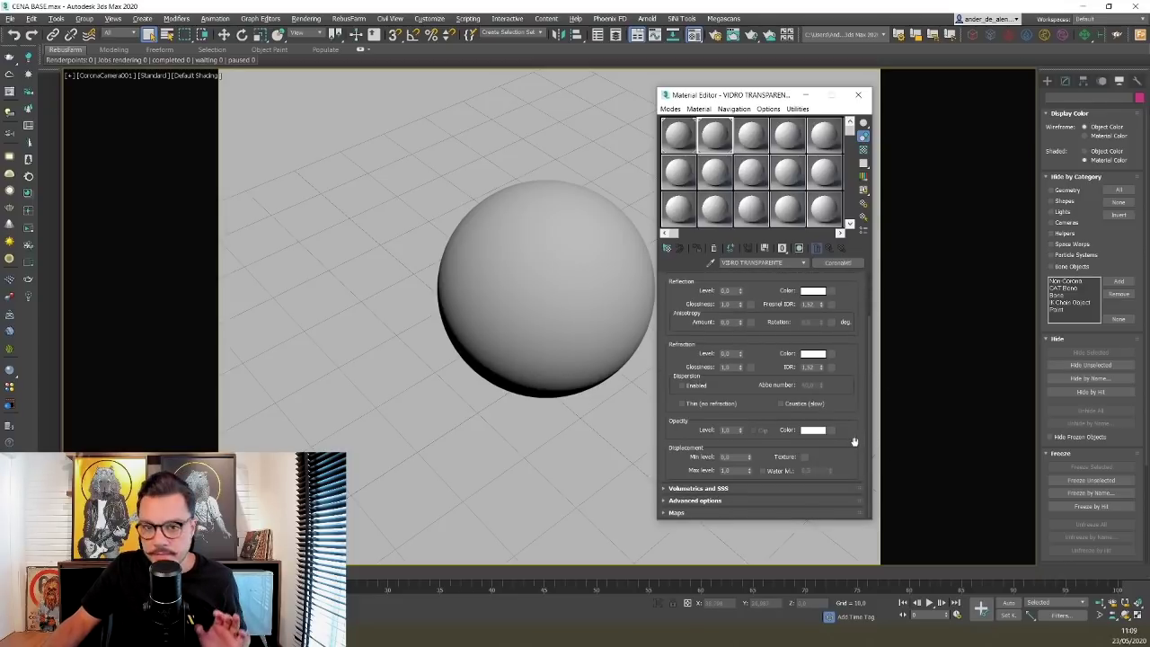
left_click(787, 501)
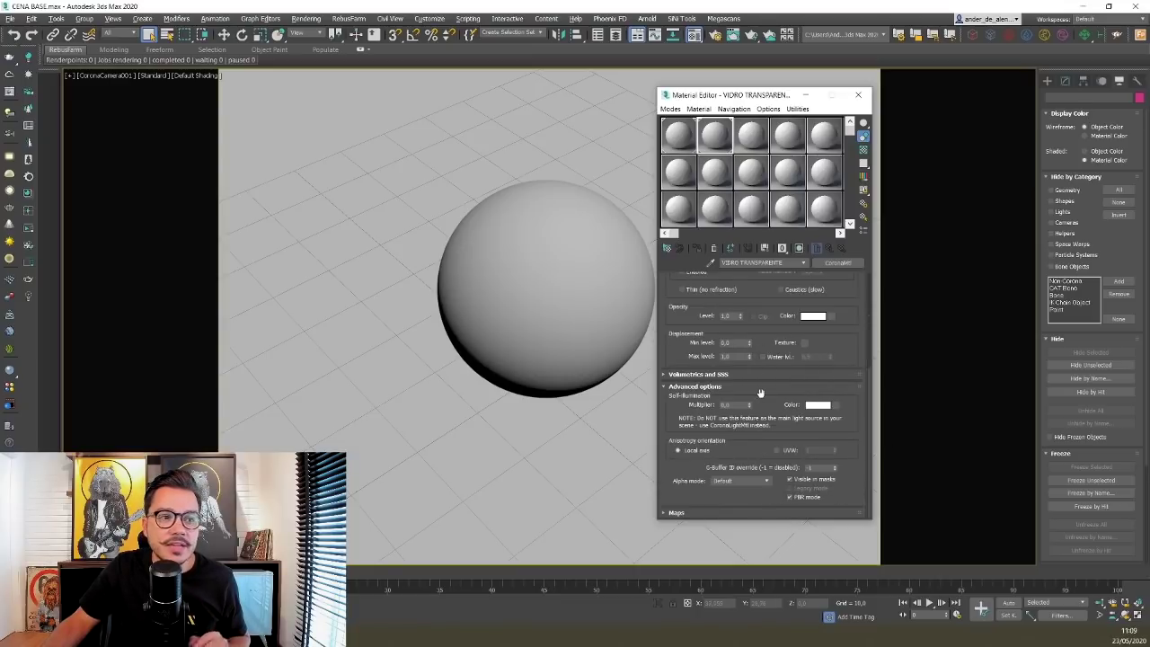
left_click(695, 389)
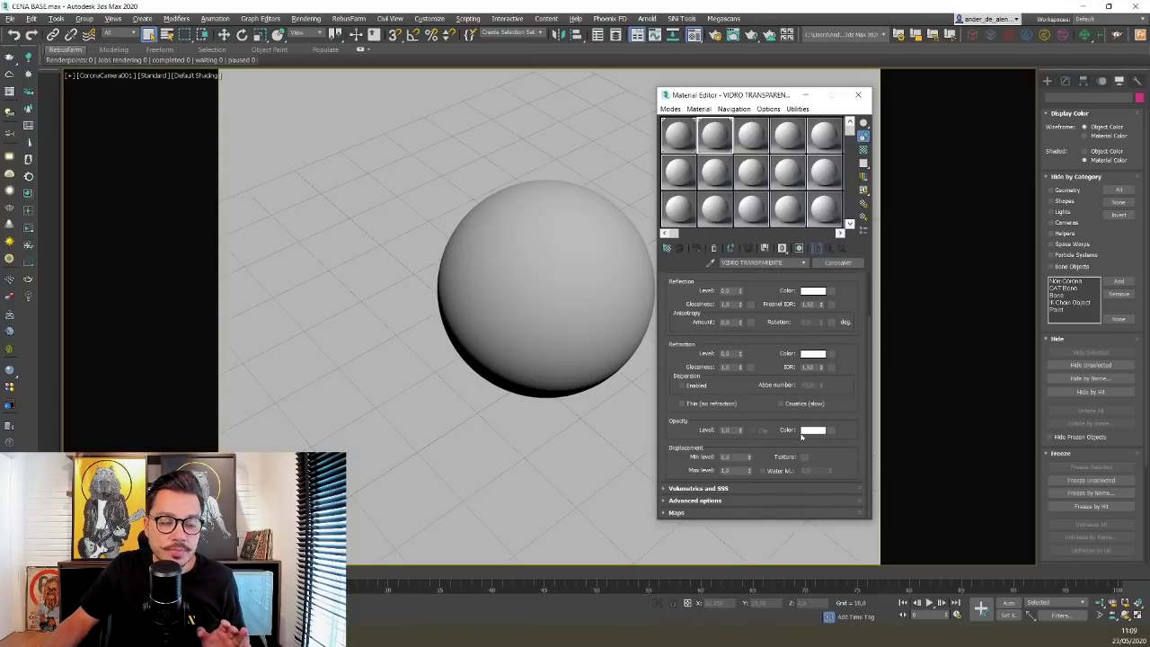
scroll(844, 434, "down", 5)
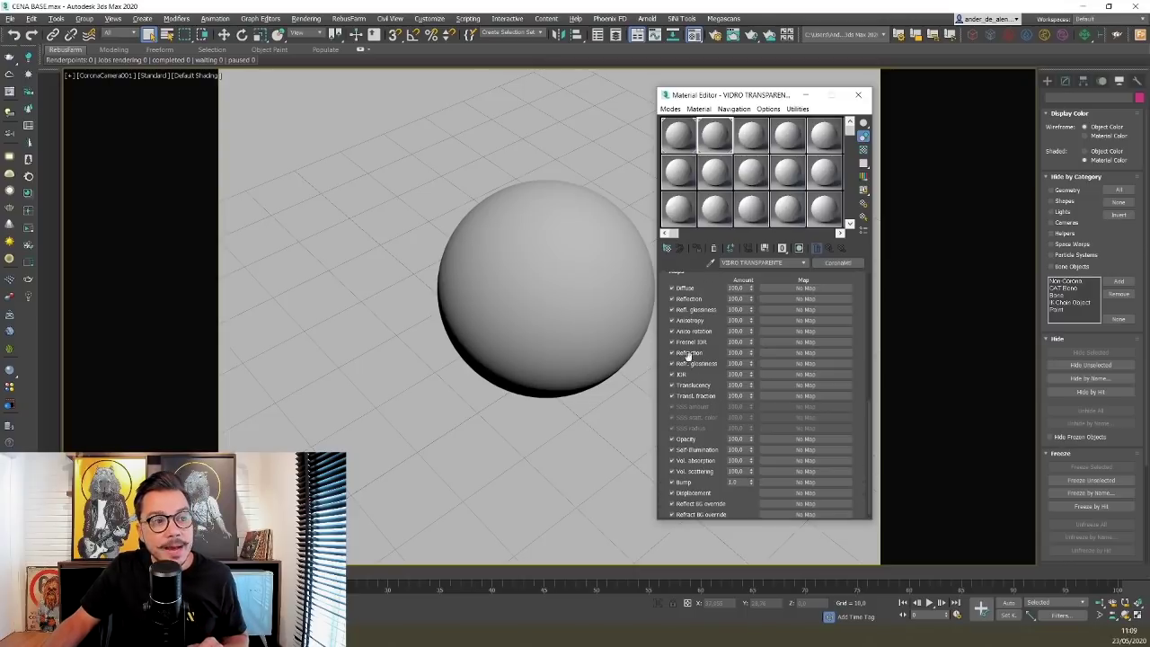
scroll(845, 360, "up", 1)
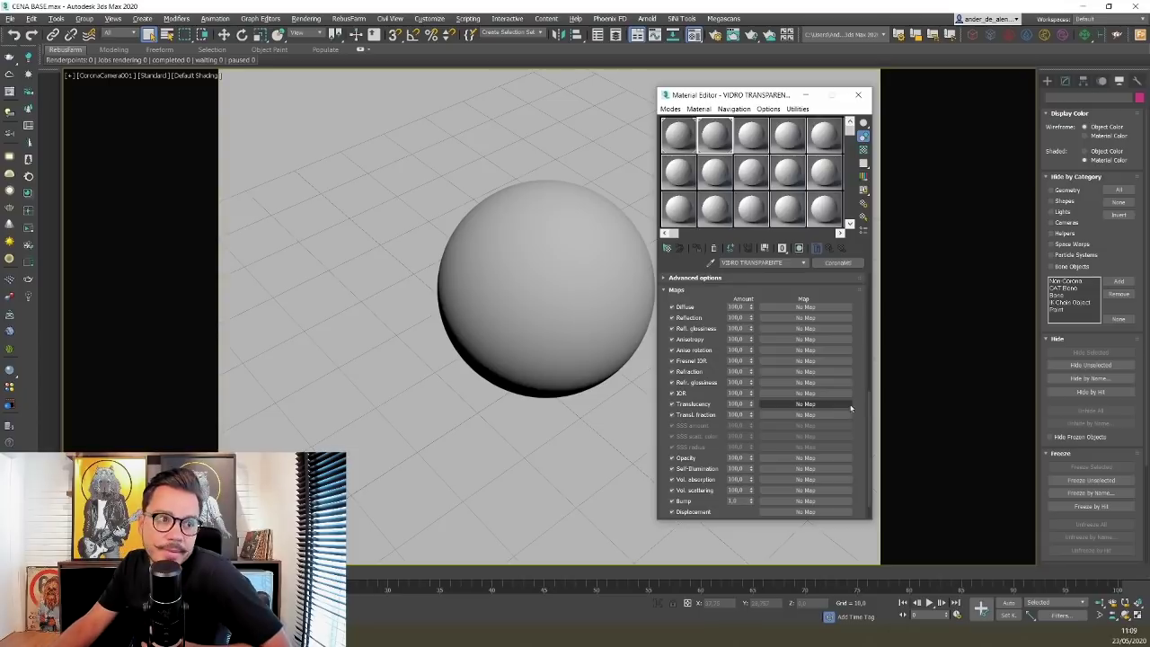
left_click(754, 263)
scroll(700, 398, "up", 6)
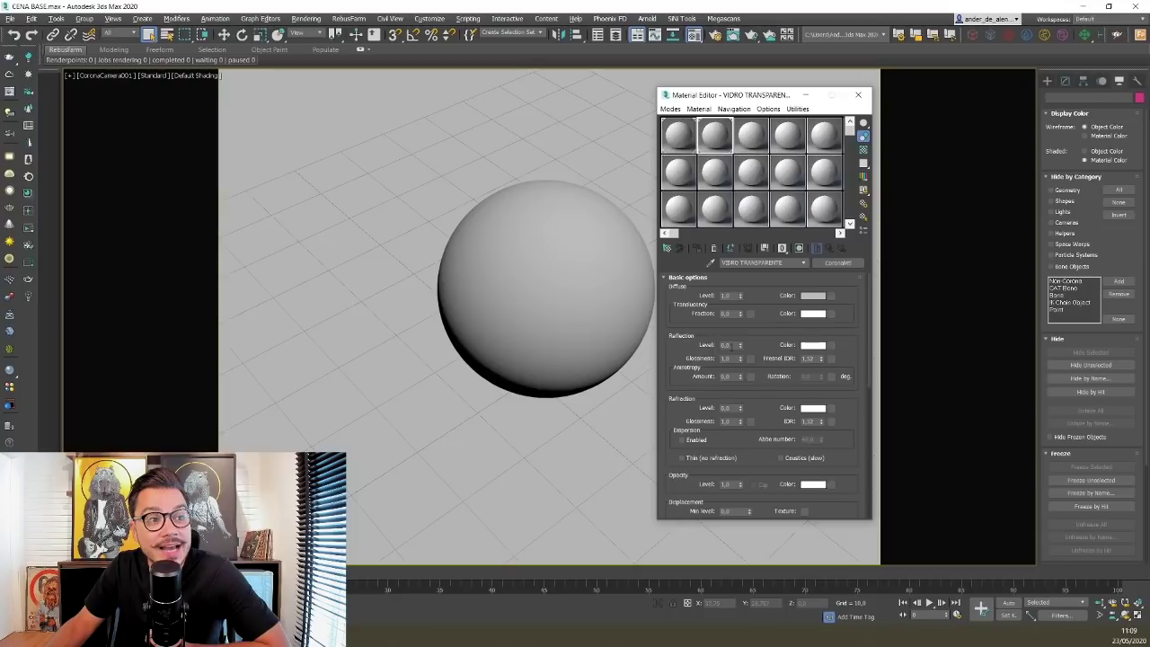
- Set the reflection level of the VIDRO TRANSPARENTE material to 1
double_click(726, 345)
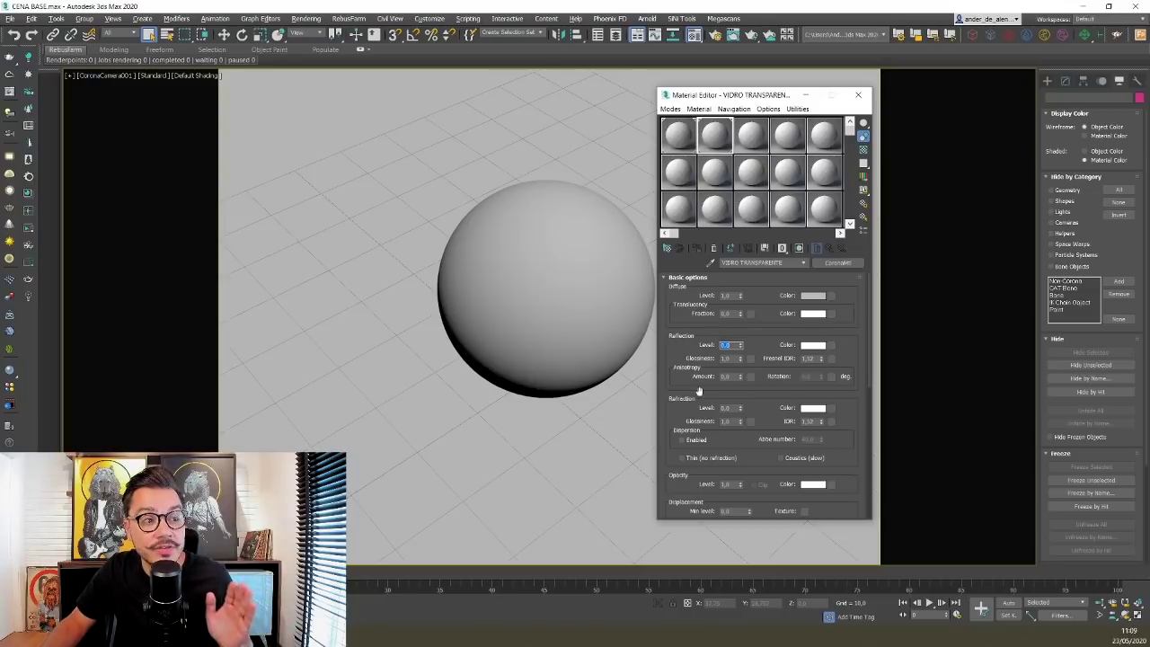
type("1")
key("Return")
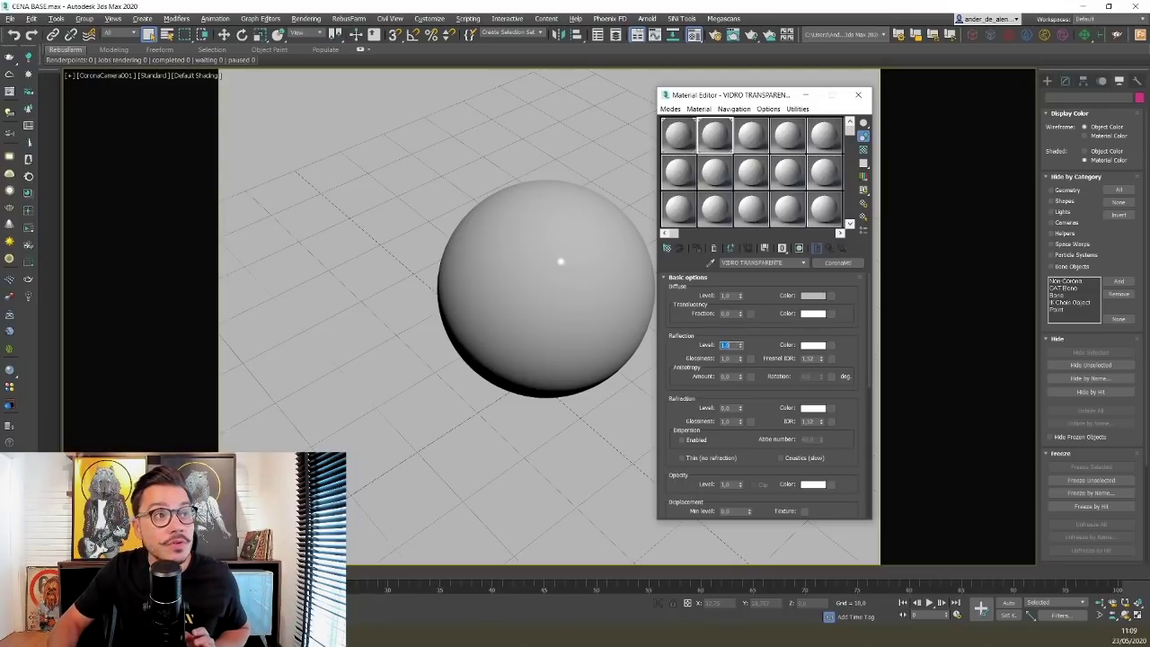
- Open a magnified preview of the VIDRO TRANSPARENTE material and arrange it beside the Material Editor without overlap
double_click(716, 137)
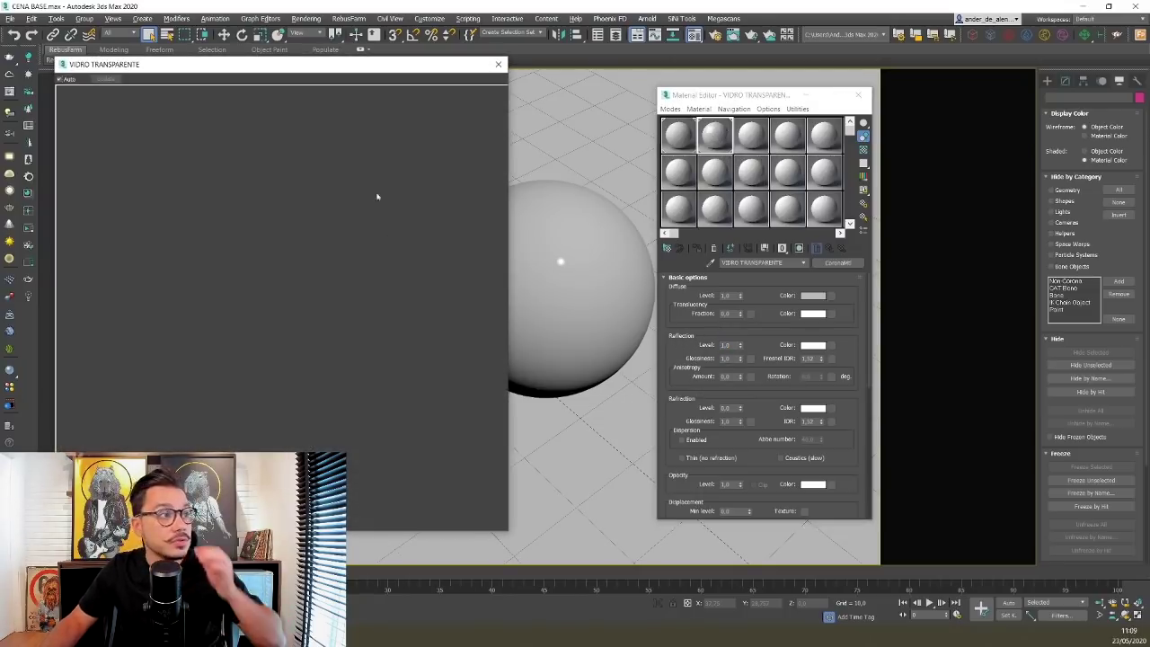
left_click_drag(392, 62, 539, 49)
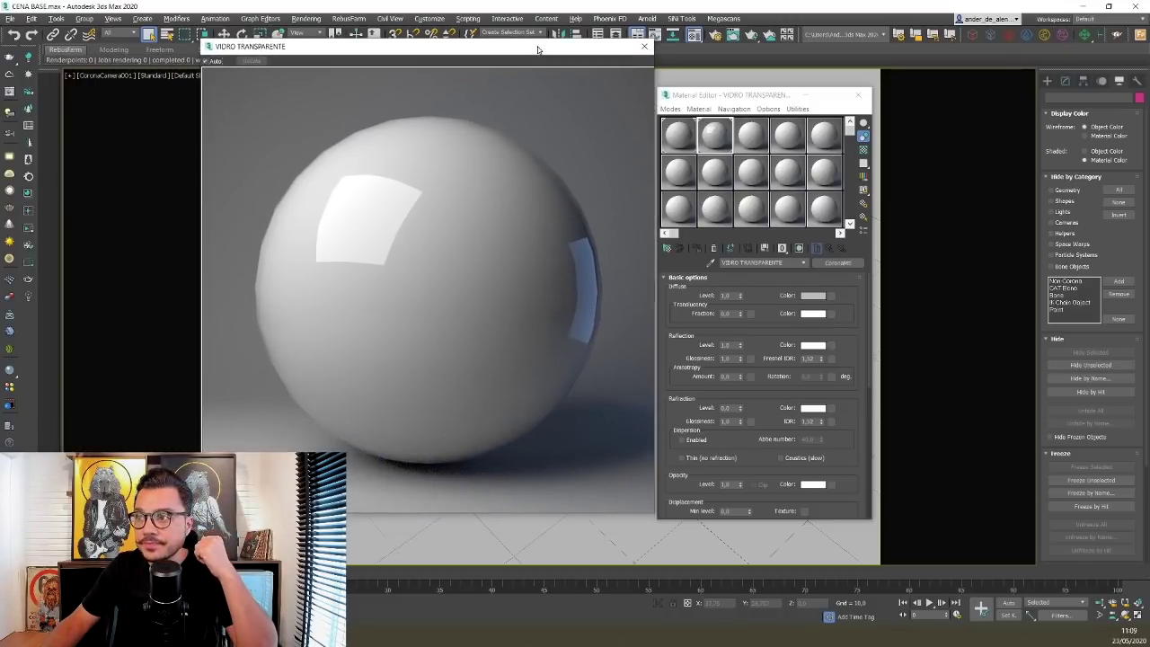
left_click_drag(745, 97, 757, 70)
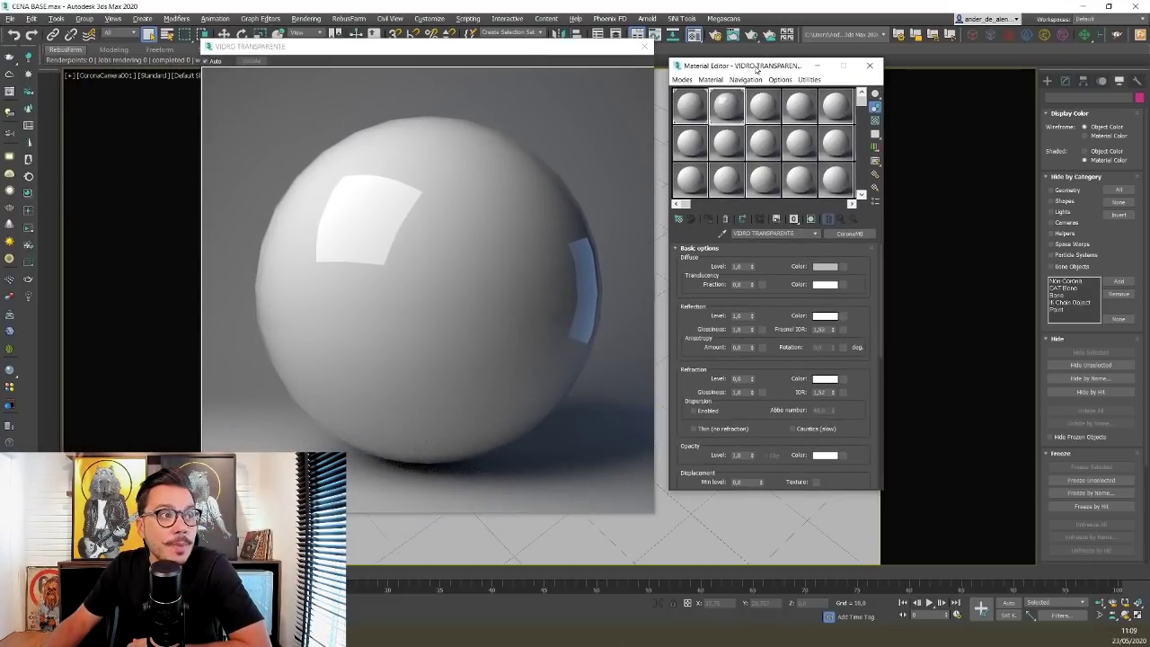
- Try a dark grey reflection colour on the VIDRO TRANSPARENTE material, and return the reflection colour to pure white (255)
double_click(743, 315)
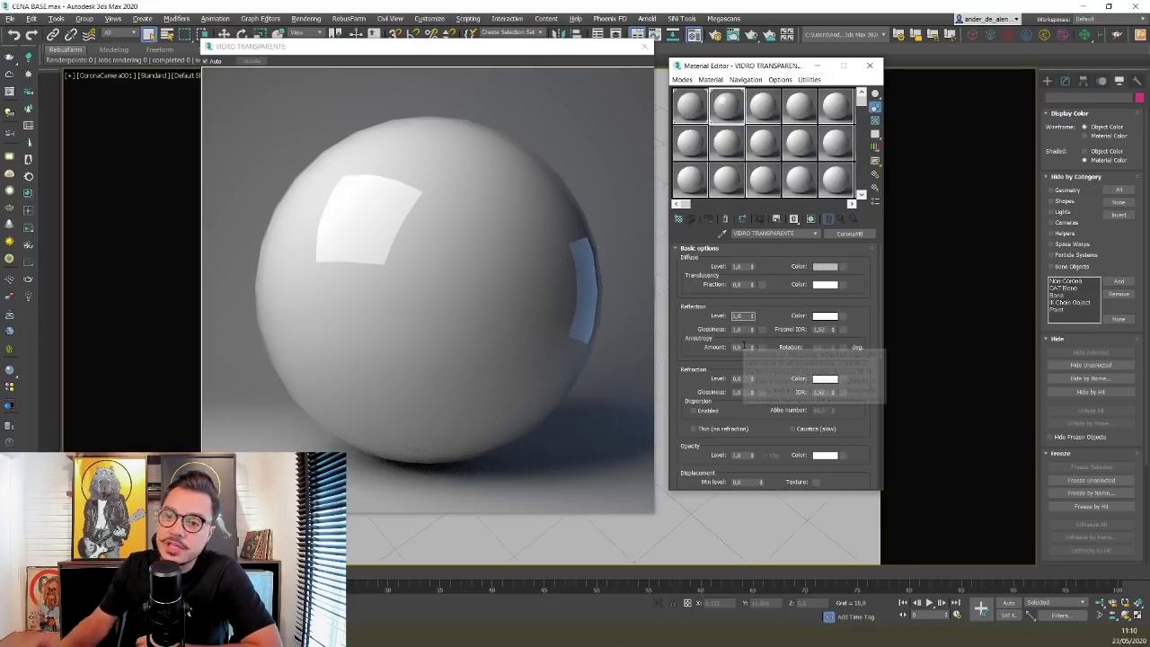
mouse_move(744, 347)
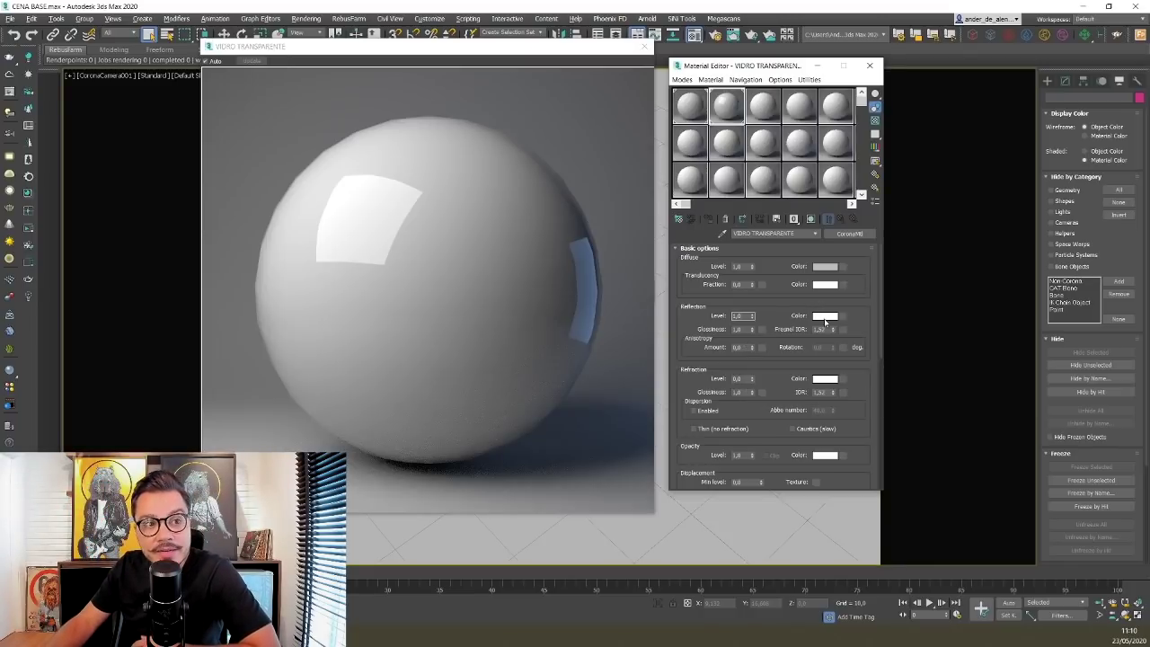
left_click(825, 316)
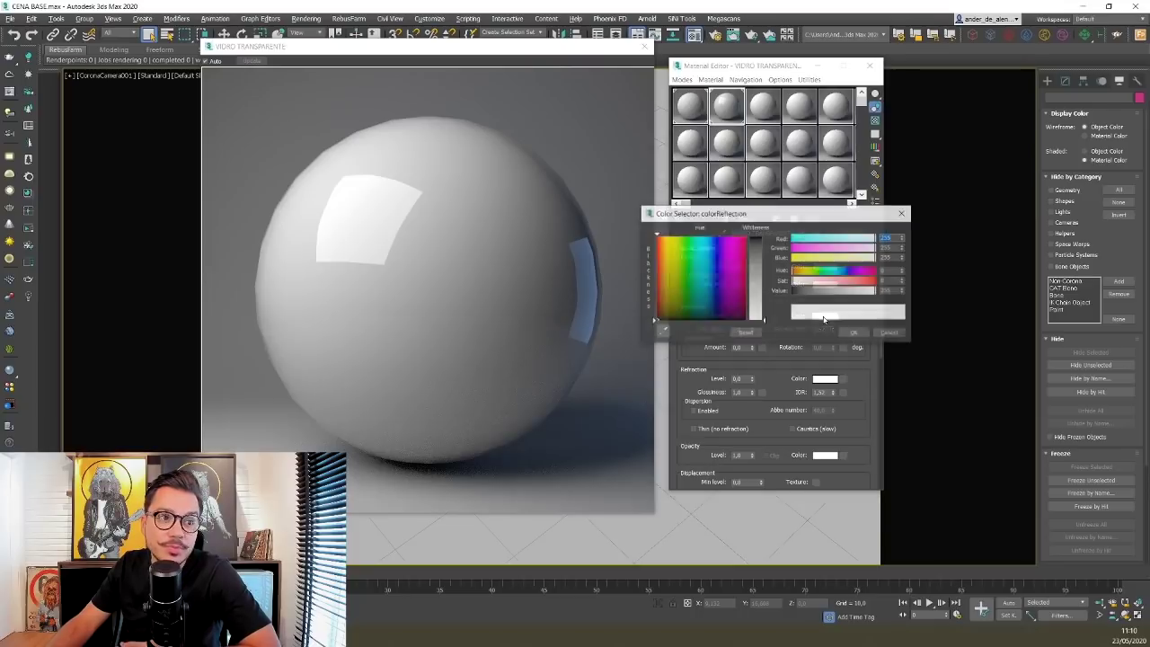
left_click_drag(764, 320, 763, 255)
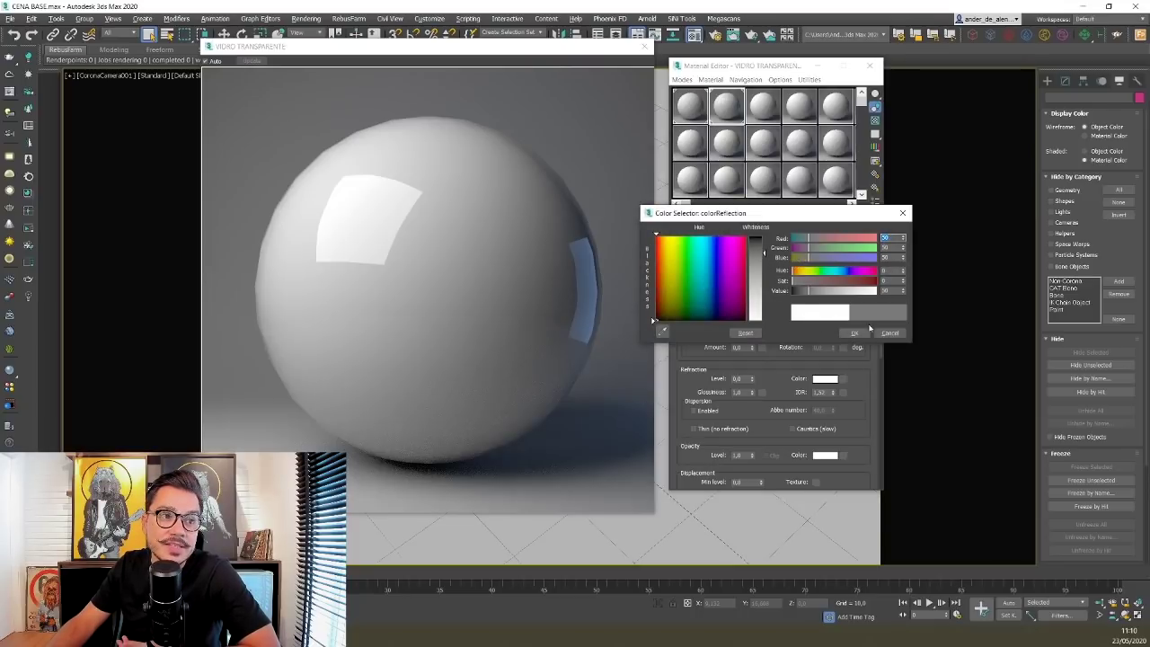
left_click(856, 334)
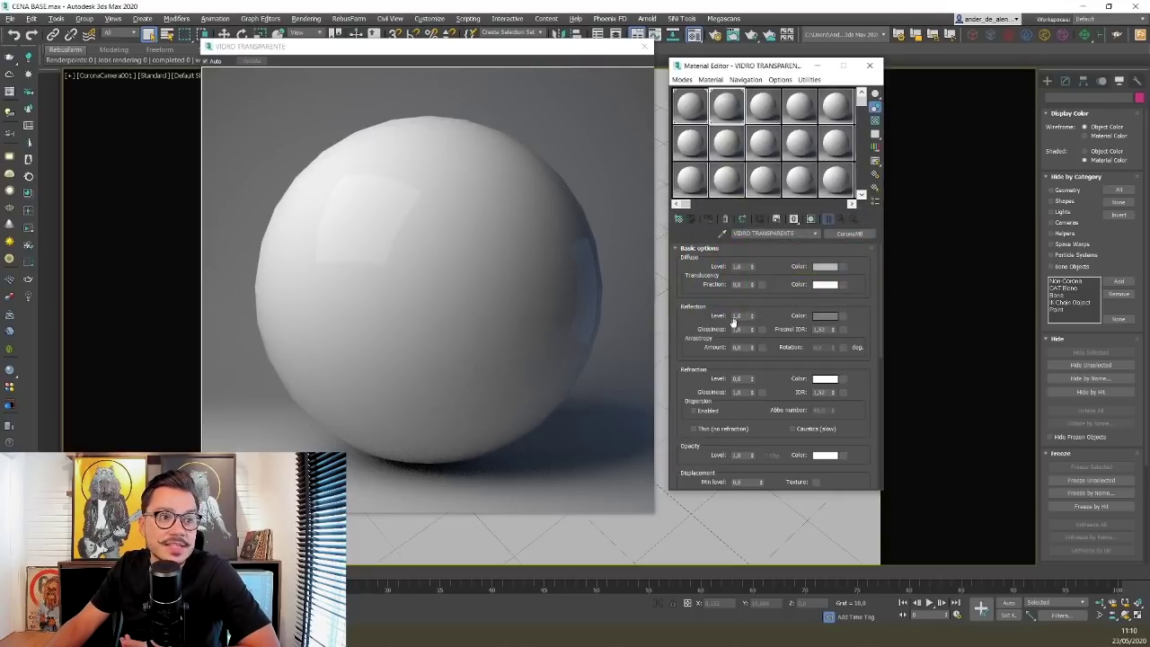
left_click(823, 316)
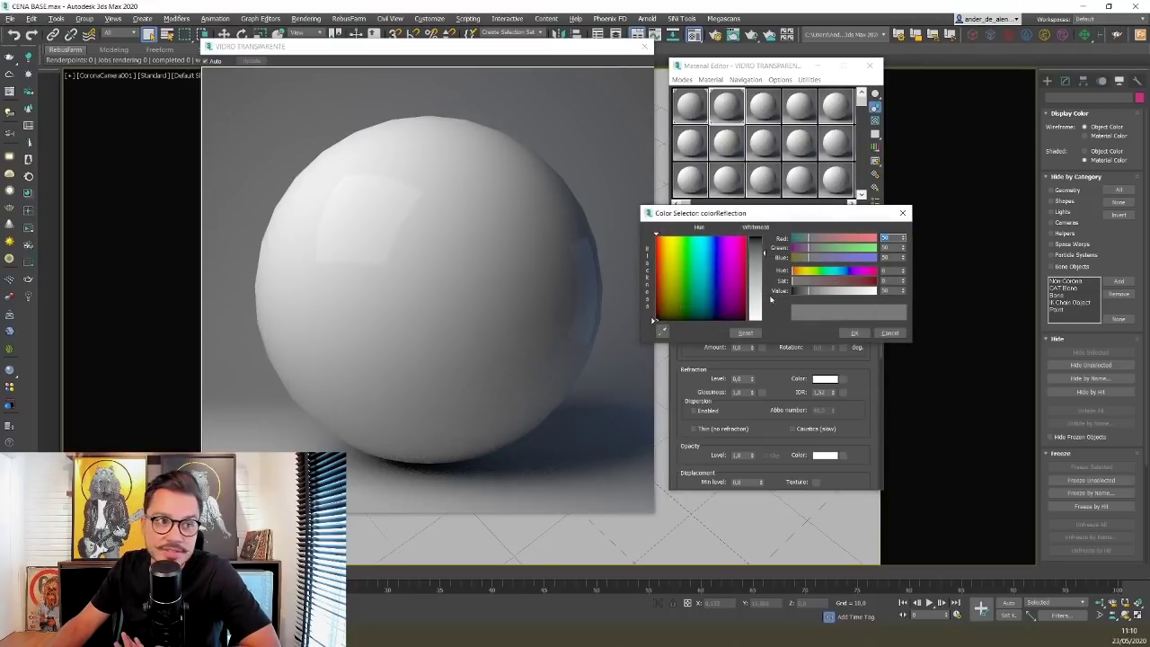
left_click_drag(754, 267, 755, 321)
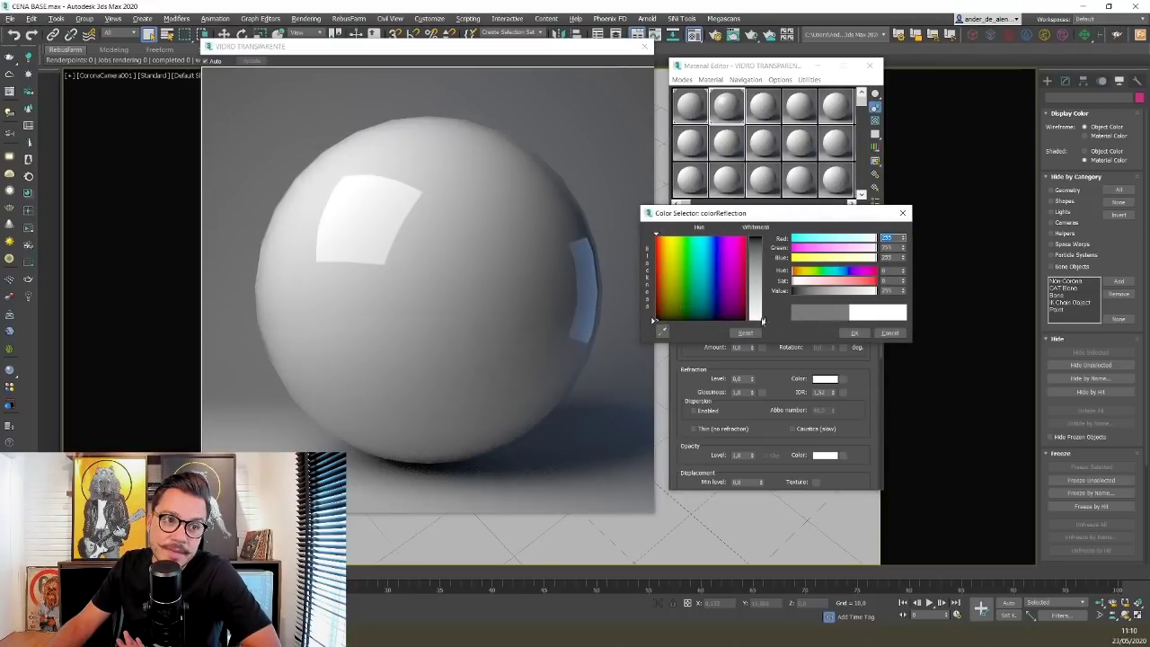
left_click(854, 333)
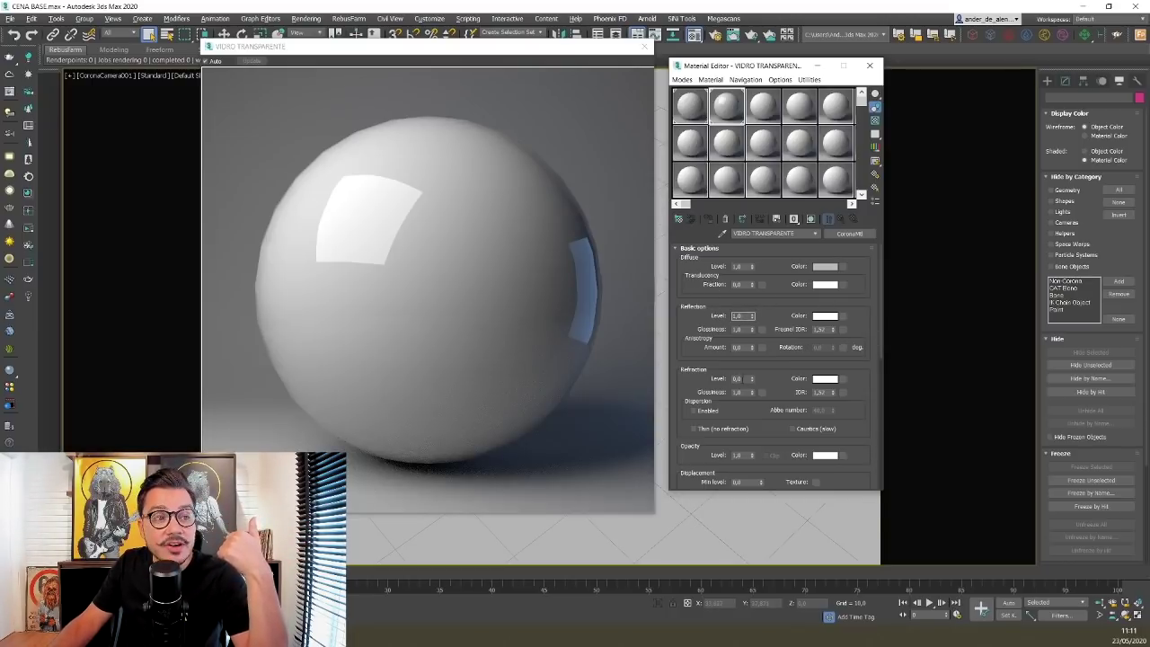
- Set the refraction level of the VIDRO TRANSPARENTE material to 1
left_click(743, 379)
type("1")
key("Return")
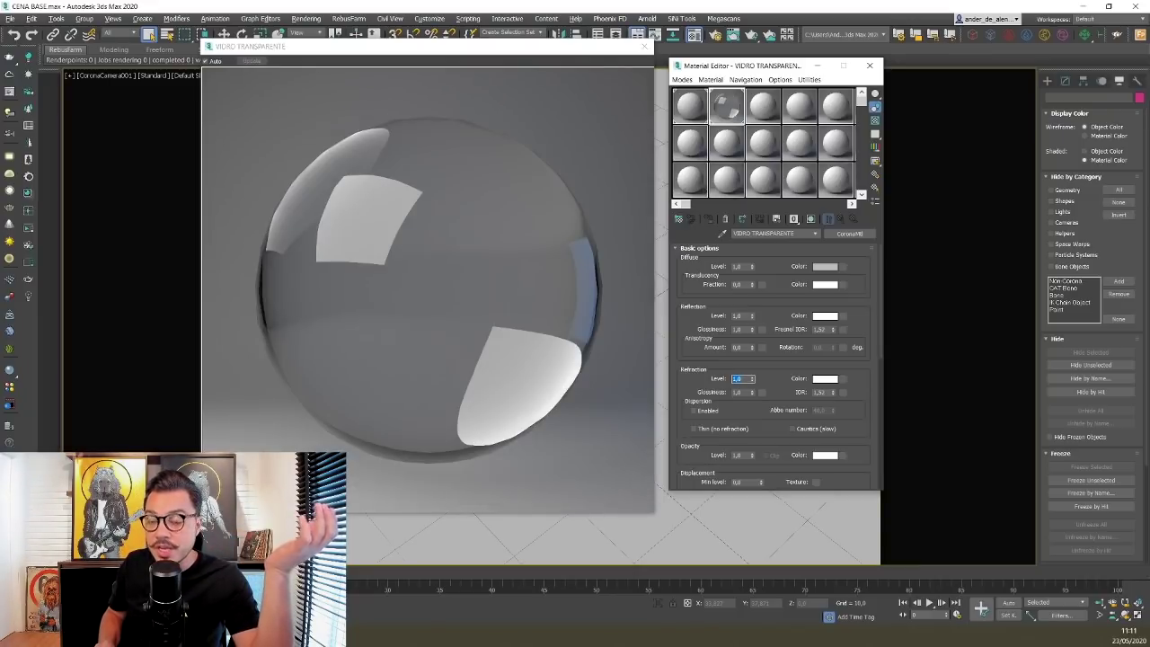
left_click(772, 368)
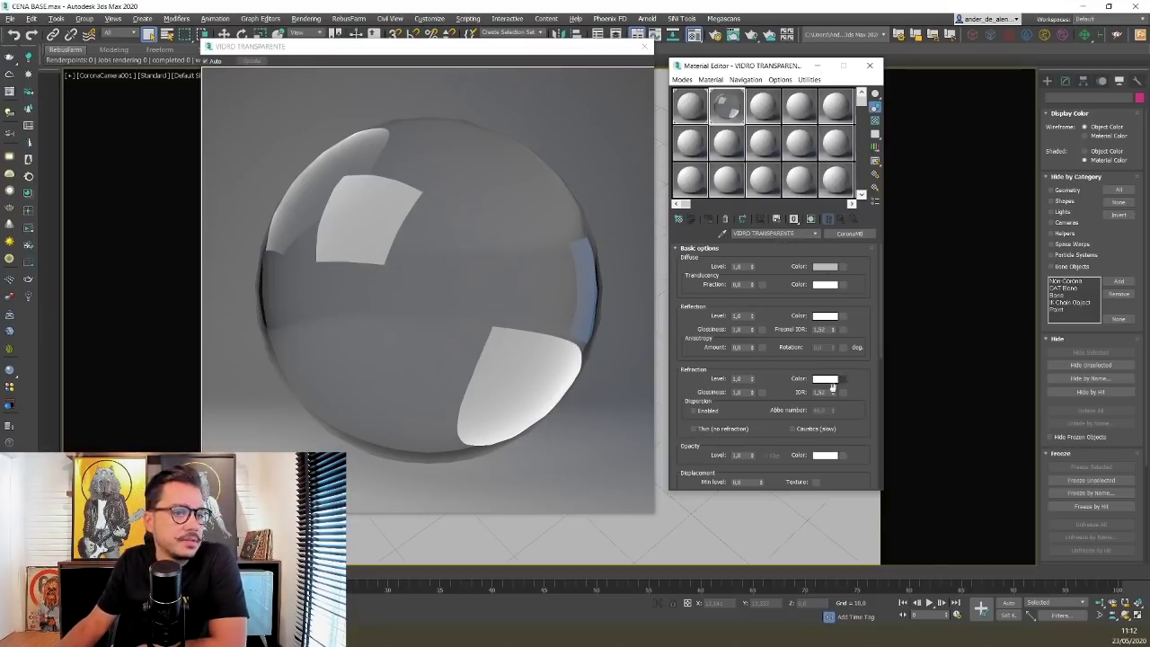
left_click(827, 393)
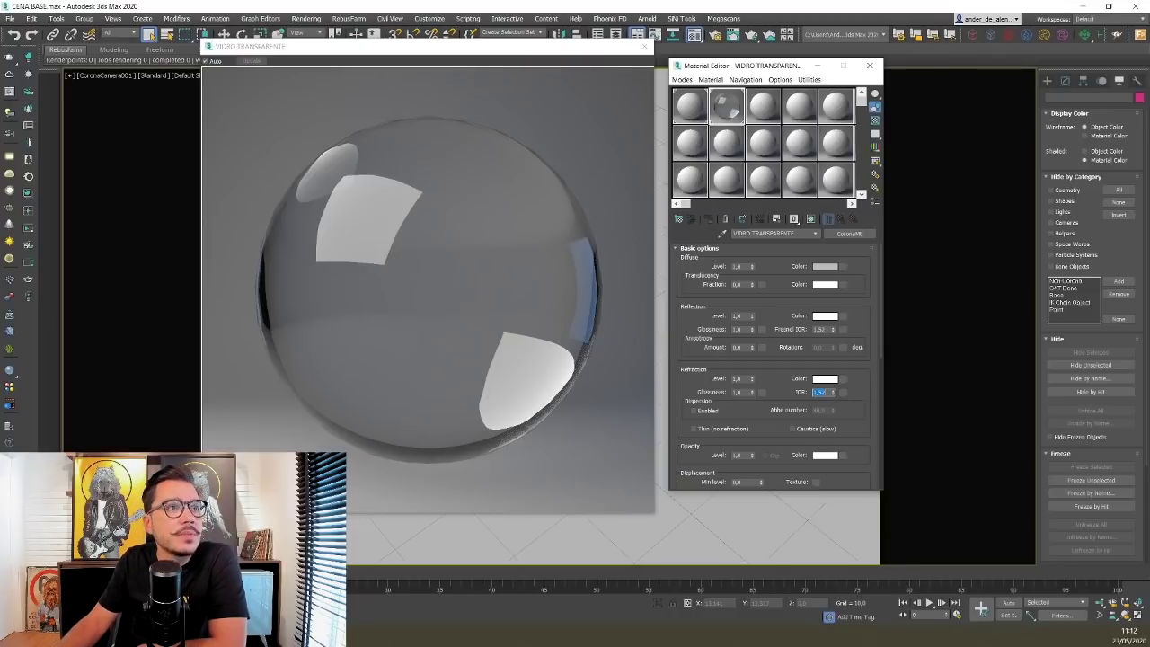
- Replace the magnified material preview with an interactive Corona render of the selected sphere, placed beside the Material Editor
left_click(644, 45)
left_click(520, 270)
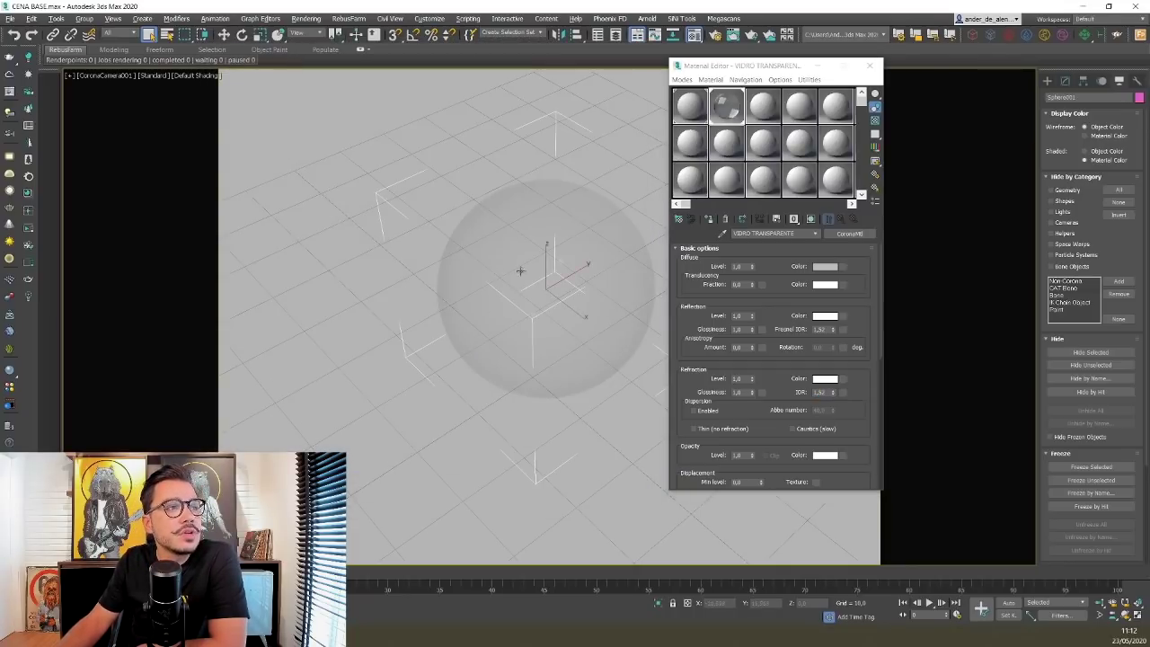
left_click(28, 228)
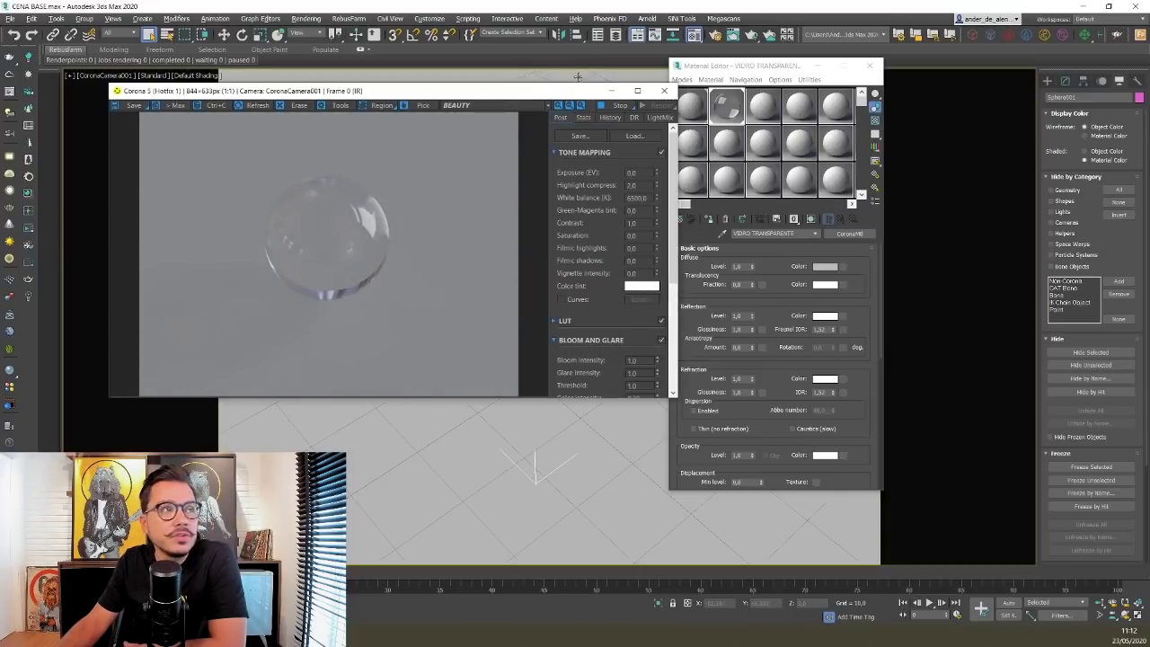
left_click_drag(551, 94, 535, 65)
- Try a refraction level of 0,5 on the glass sphere in the live render, and return the level to 1
left_click(726, 381)
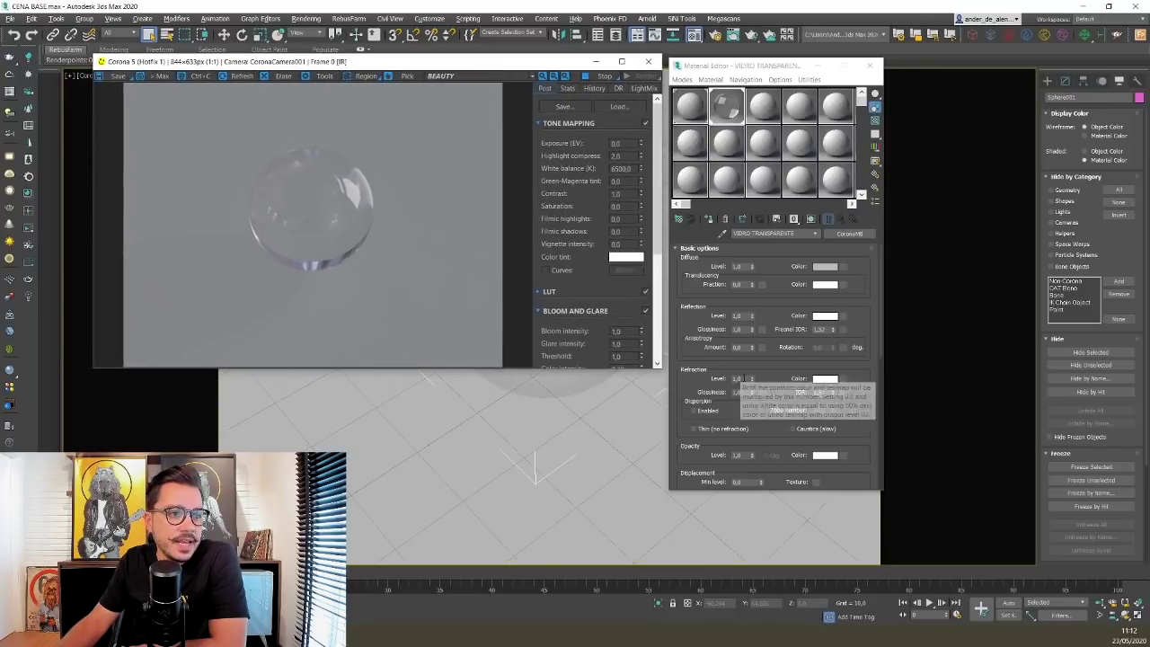
double_click(737, 379)
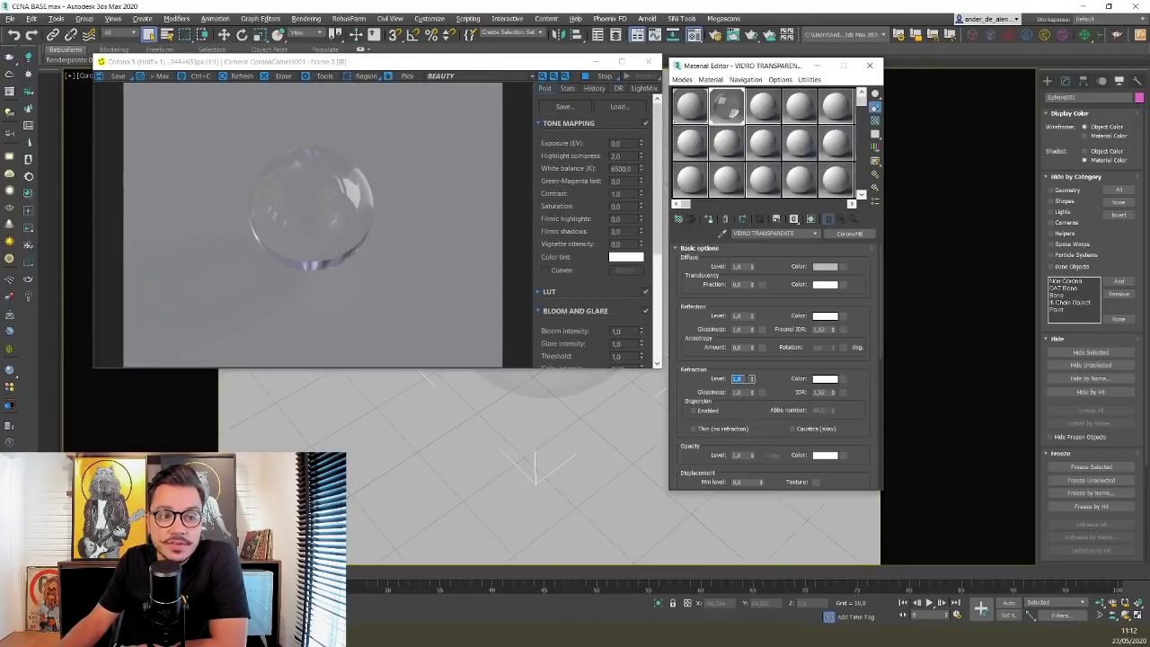
type("0,5")
key("Return")
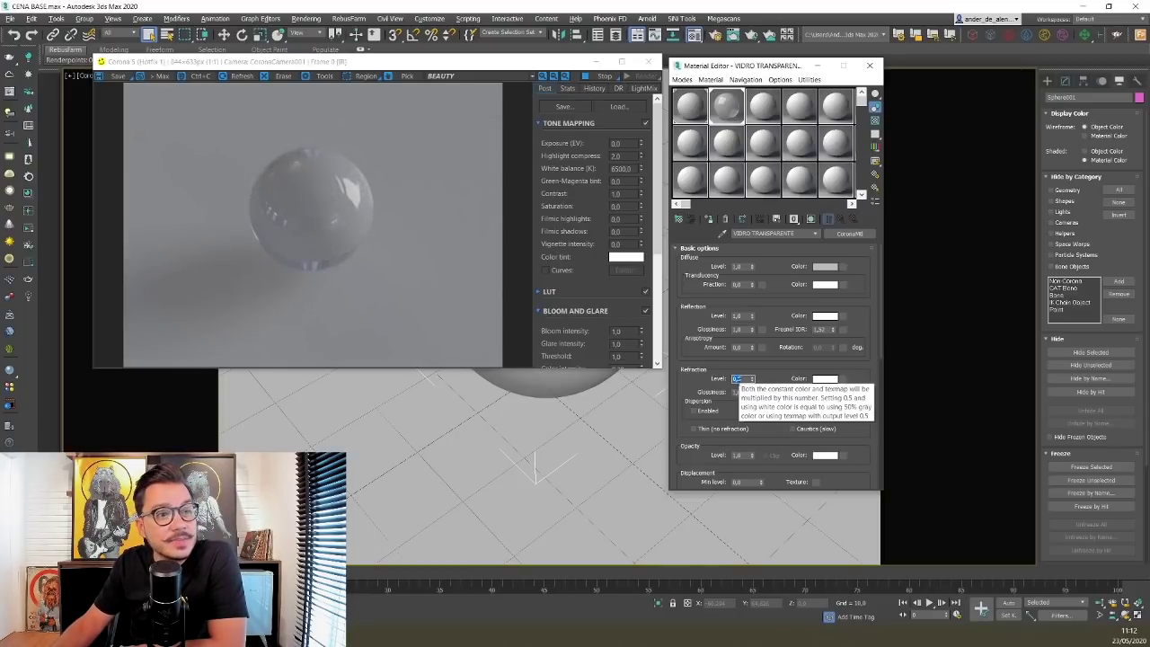
type("1")
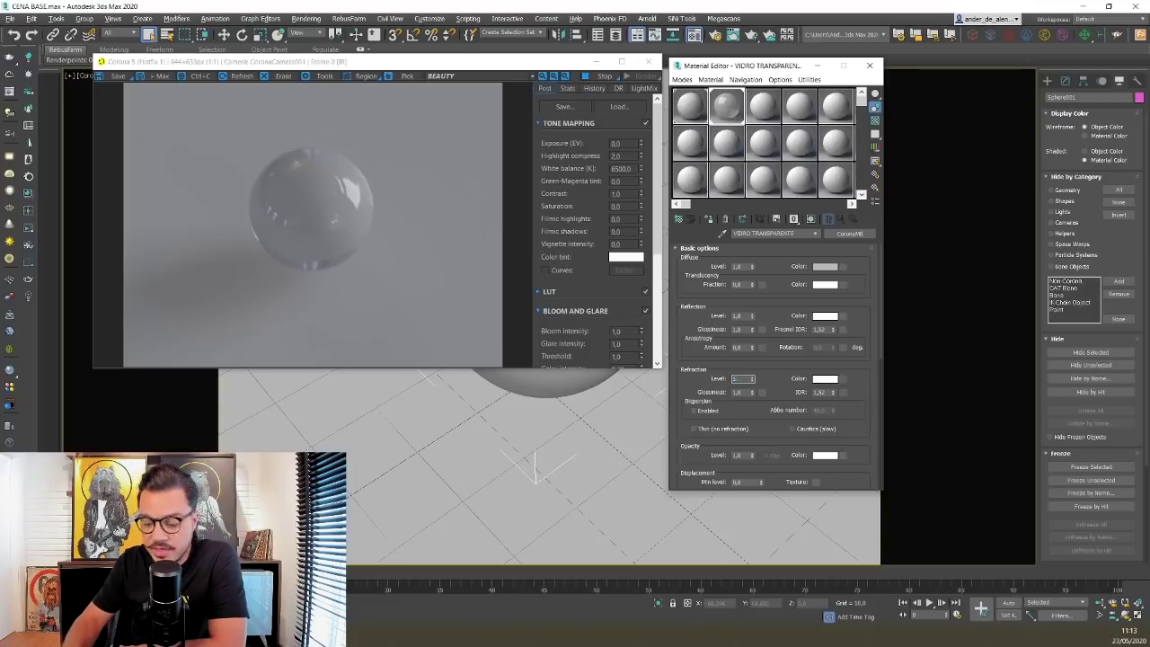
key("Return")
left_click(307, 168)
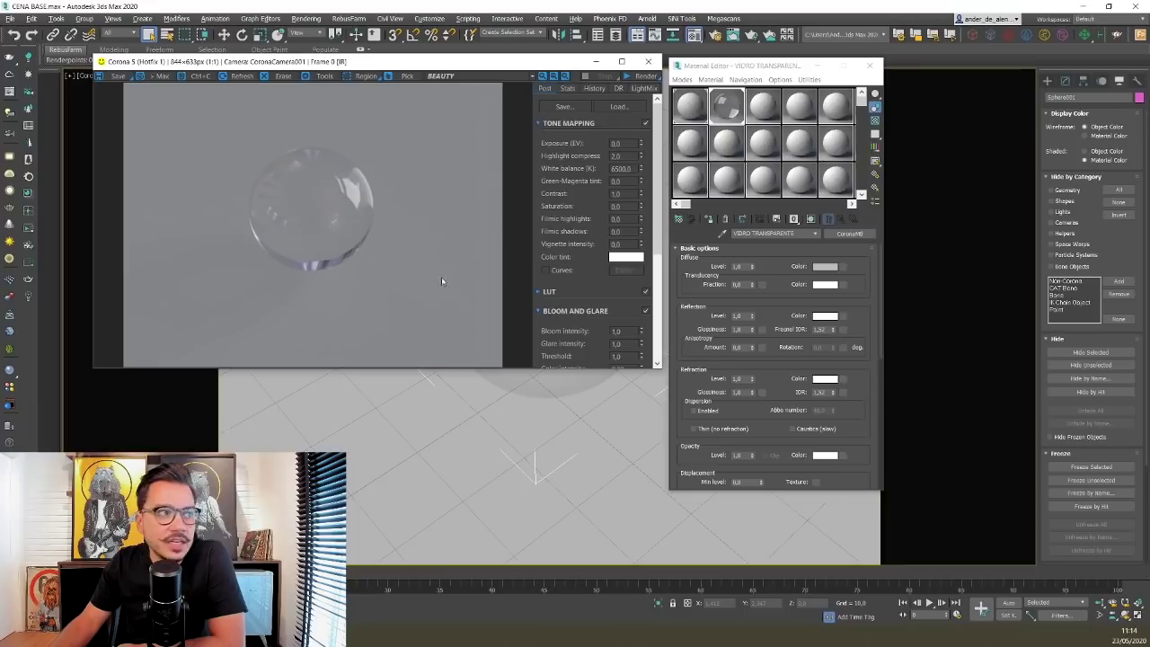
- Try a refraction IOR of 1,8 in the restarted interactive render, and return the IOR to 1,52
double_click(819, 329)
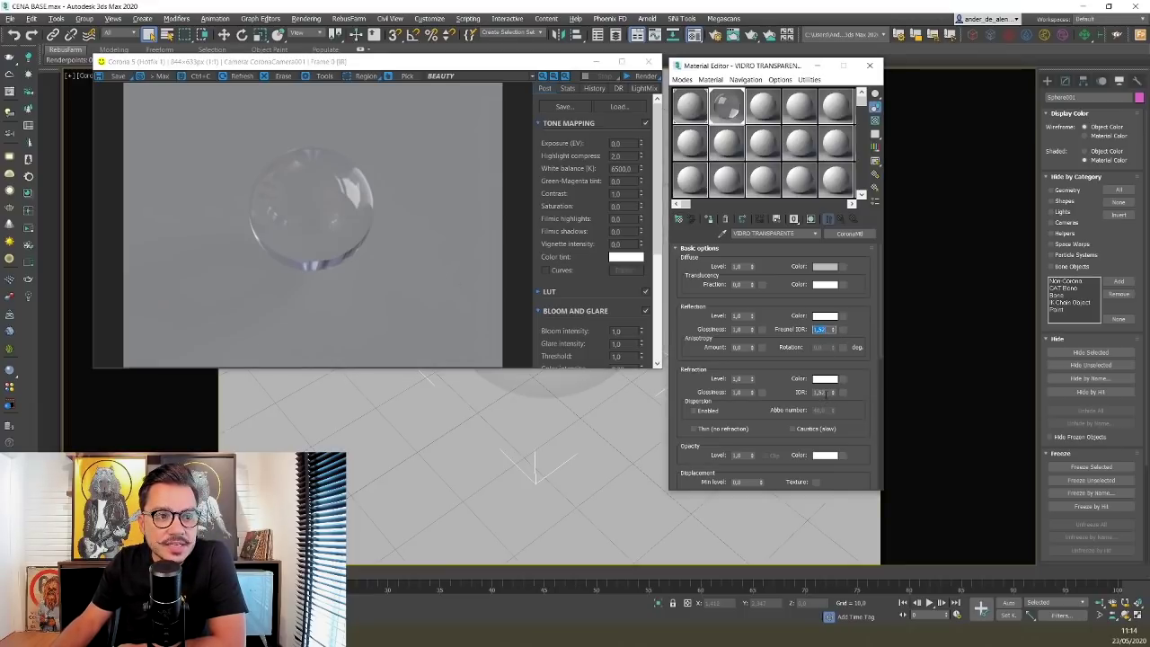
double_click(822, 392)
type("1,5")
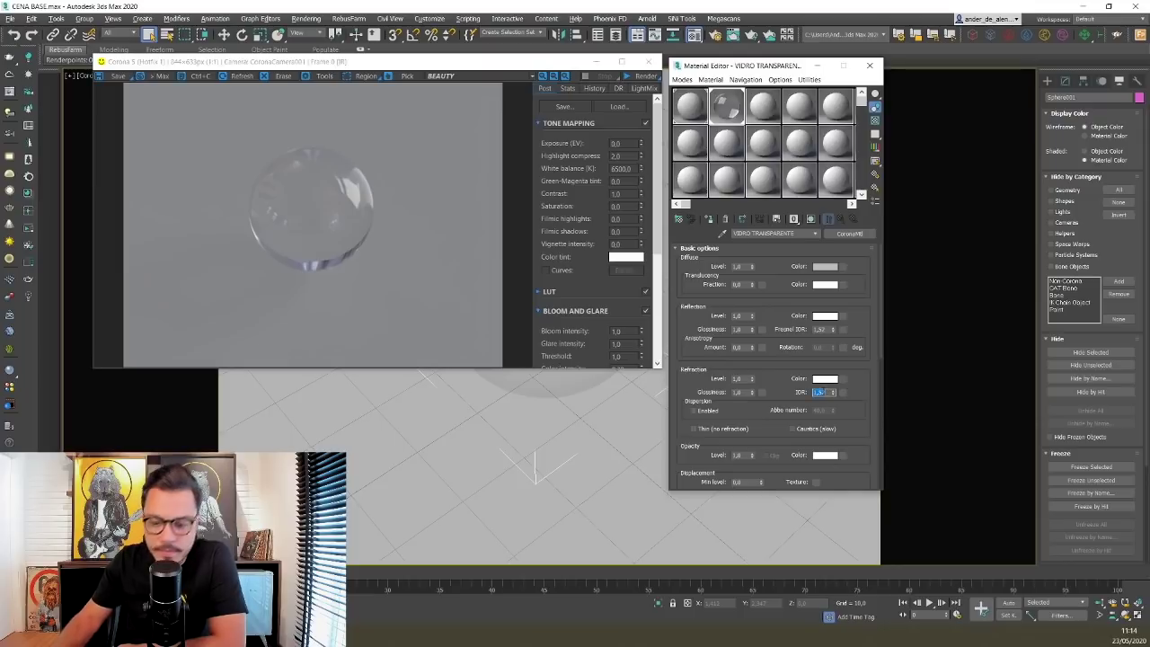
key("BackSpace")
key("Return")
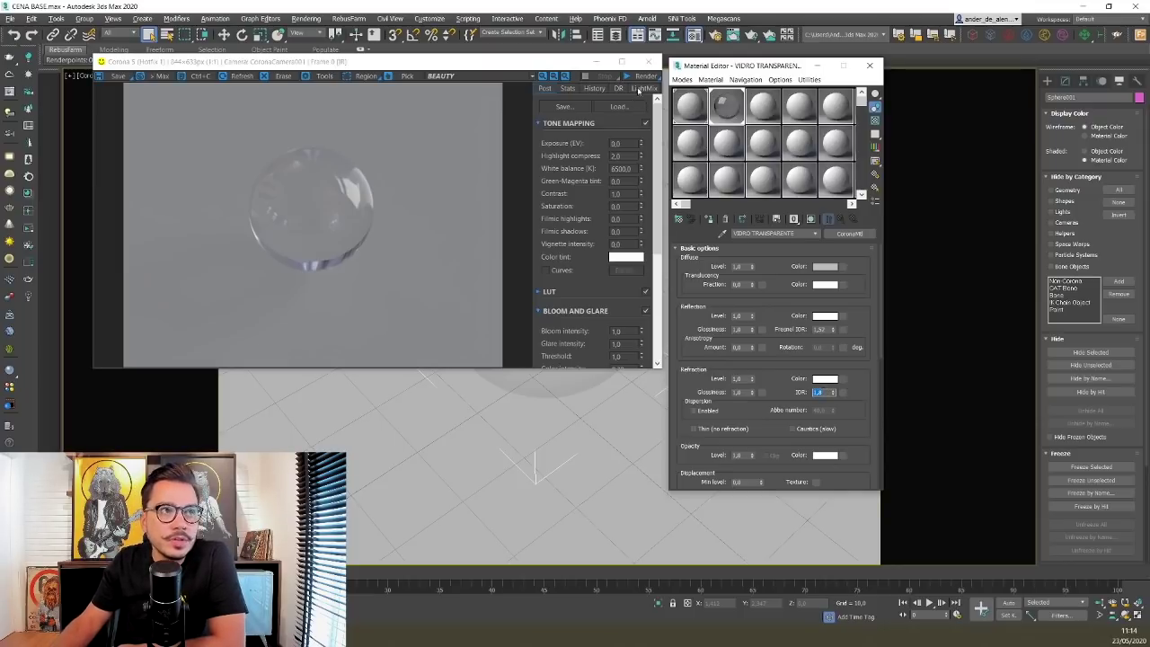
left_click(646, 75)
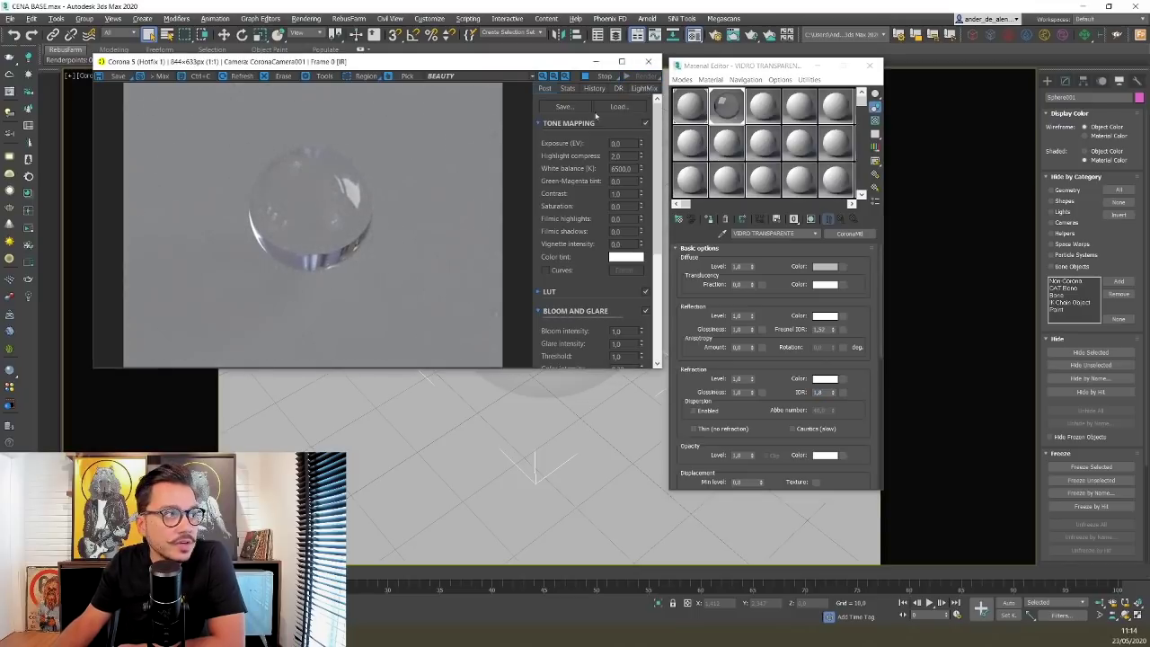
double_click(826, 391)
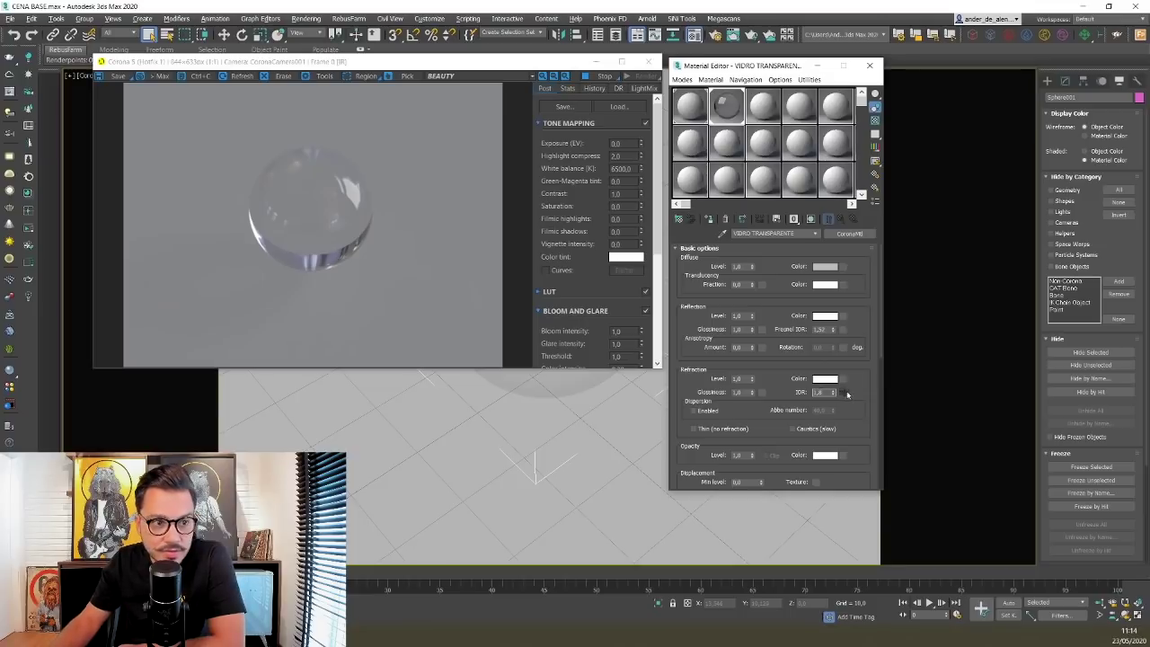
key("Return")
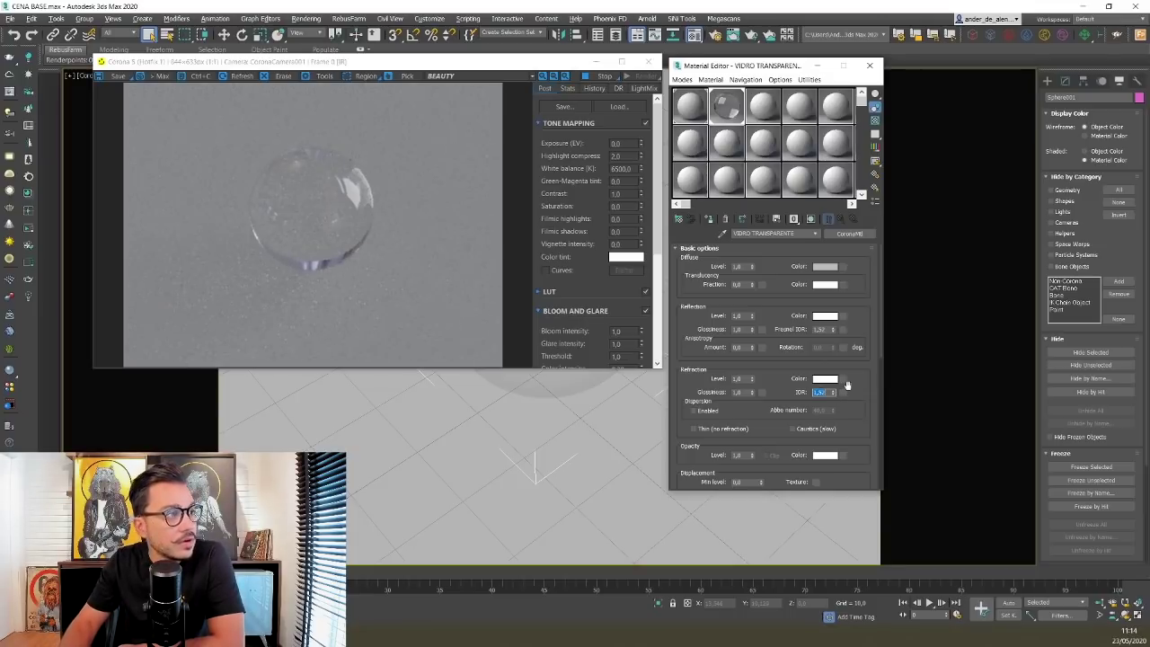
- Compare refraction IOR values of 1 and 2 on the rendered sphere, ending with the IOR at 1,52
type("1")
key("Return")
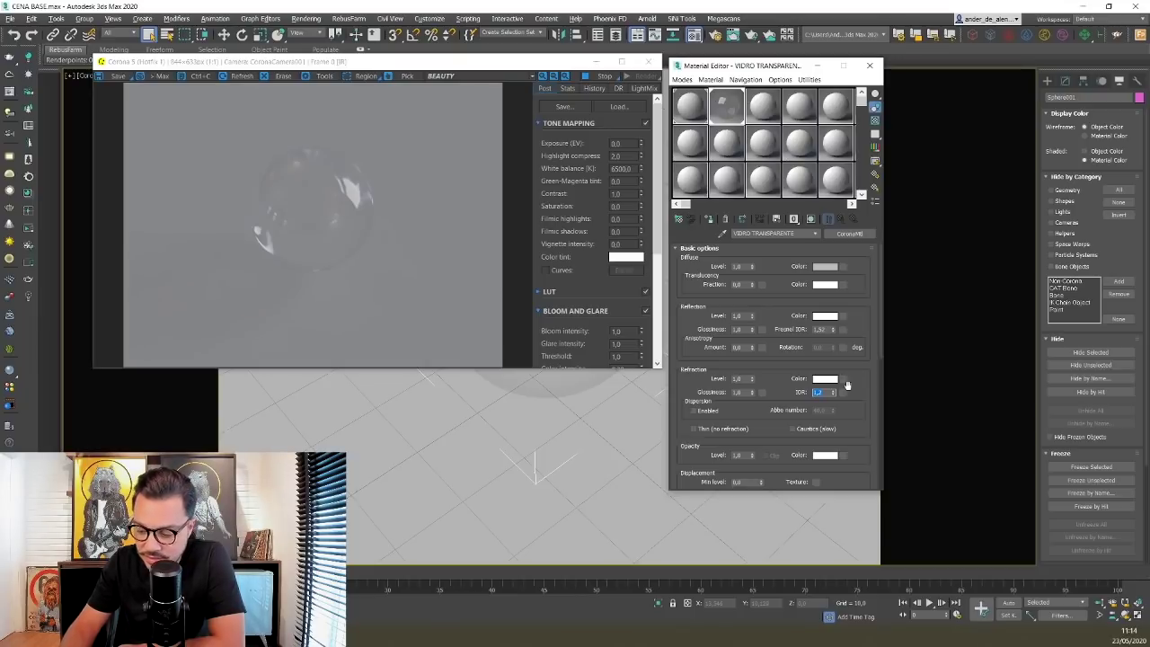
type("2")
key("Return")
type("1,52")
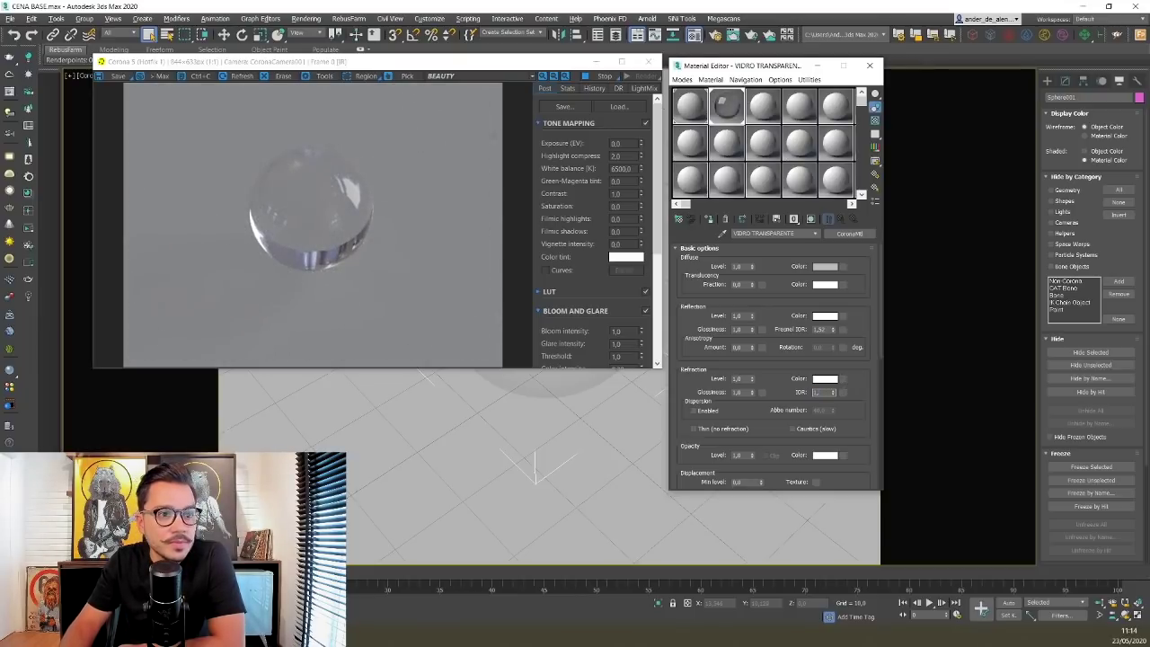
key("Return")
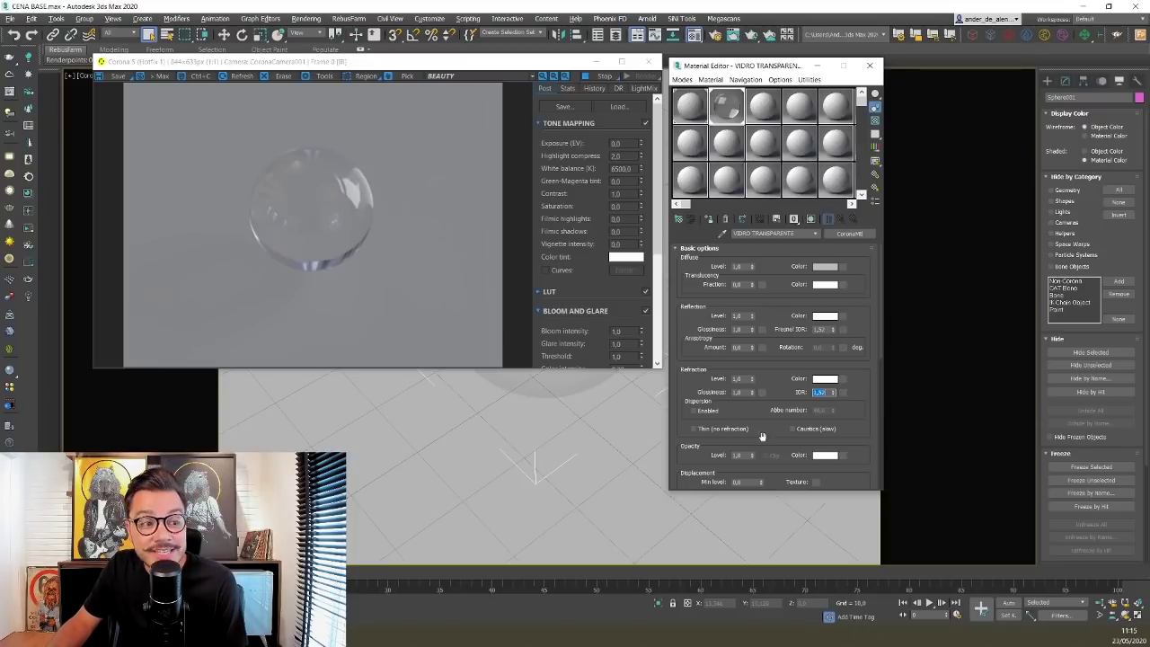
- Compare the rendered sphere with and without Thin (no refraction), leaving the option enabled and stopping the interactive render
mouse_move(700, 433)
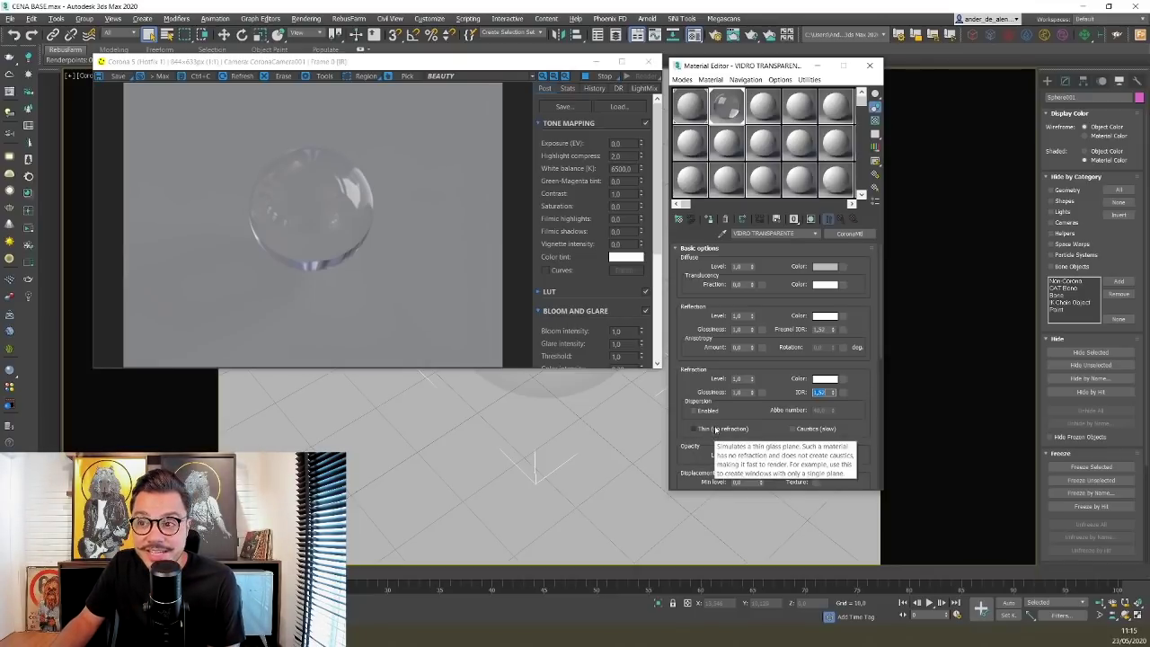
left_click(716, 431)
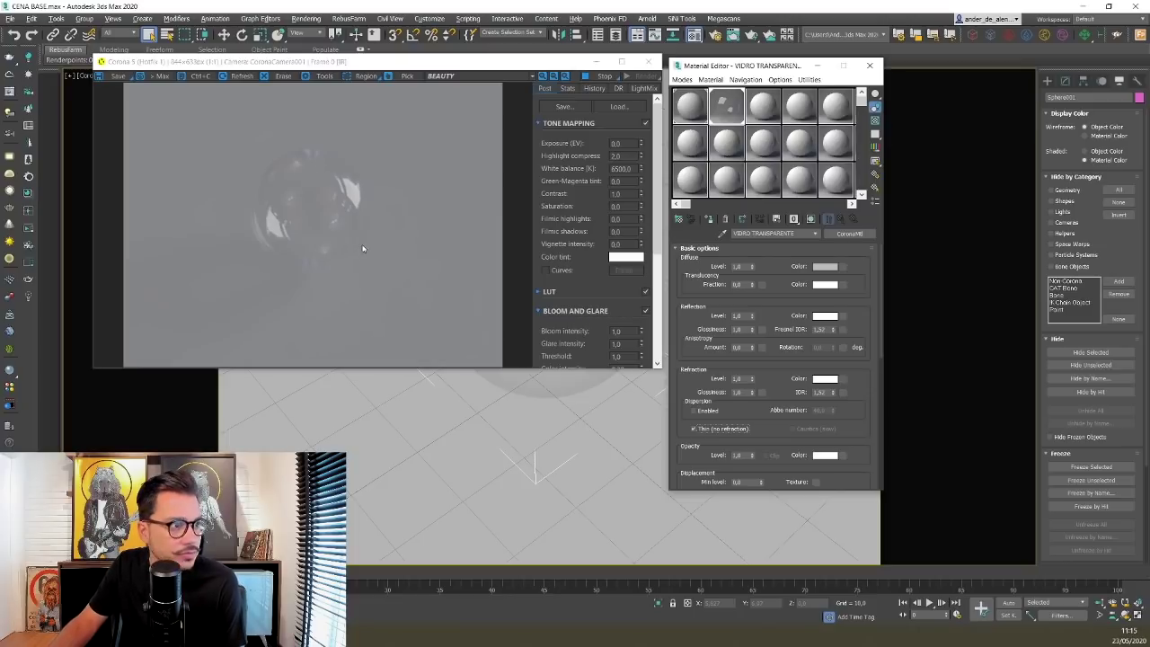
left_click(723, 435)
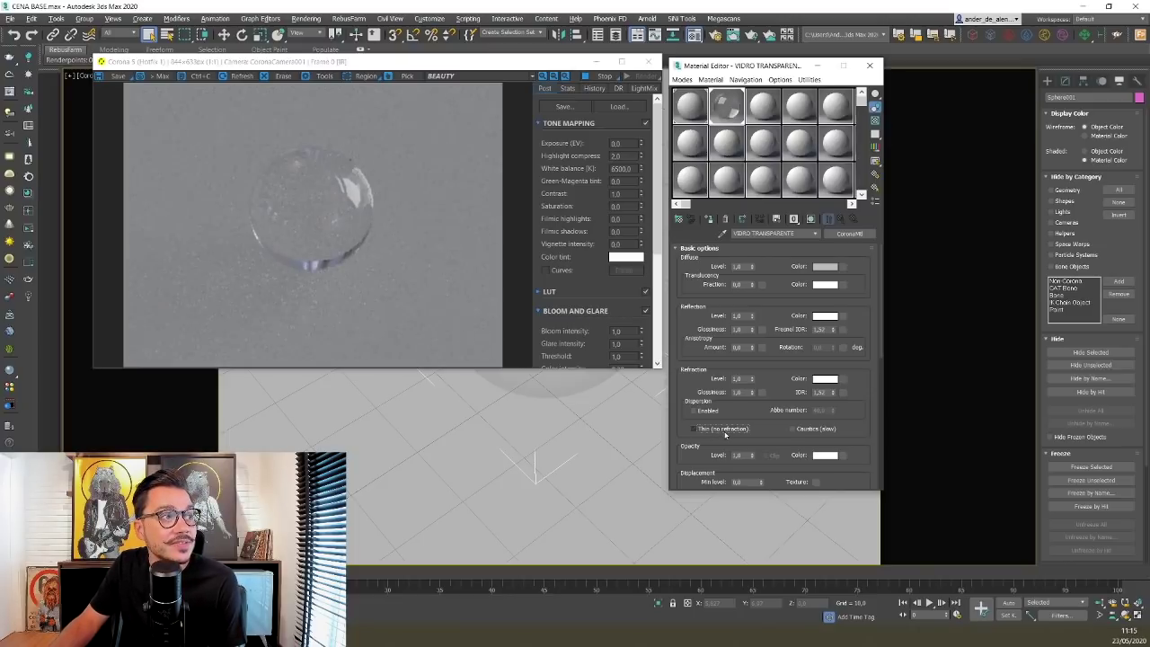
left_click(724, 435)
left_click(584, 74)
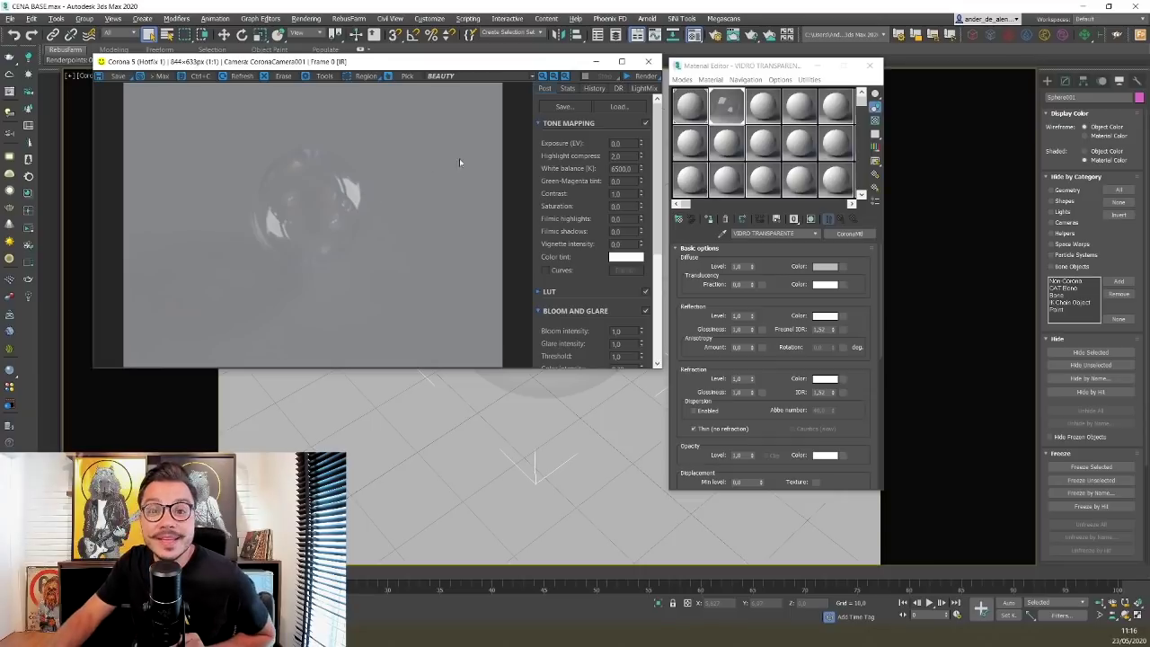
- Disable Thin (no refraction) for the glass material and restart the interactive render
left_click(724, 429)
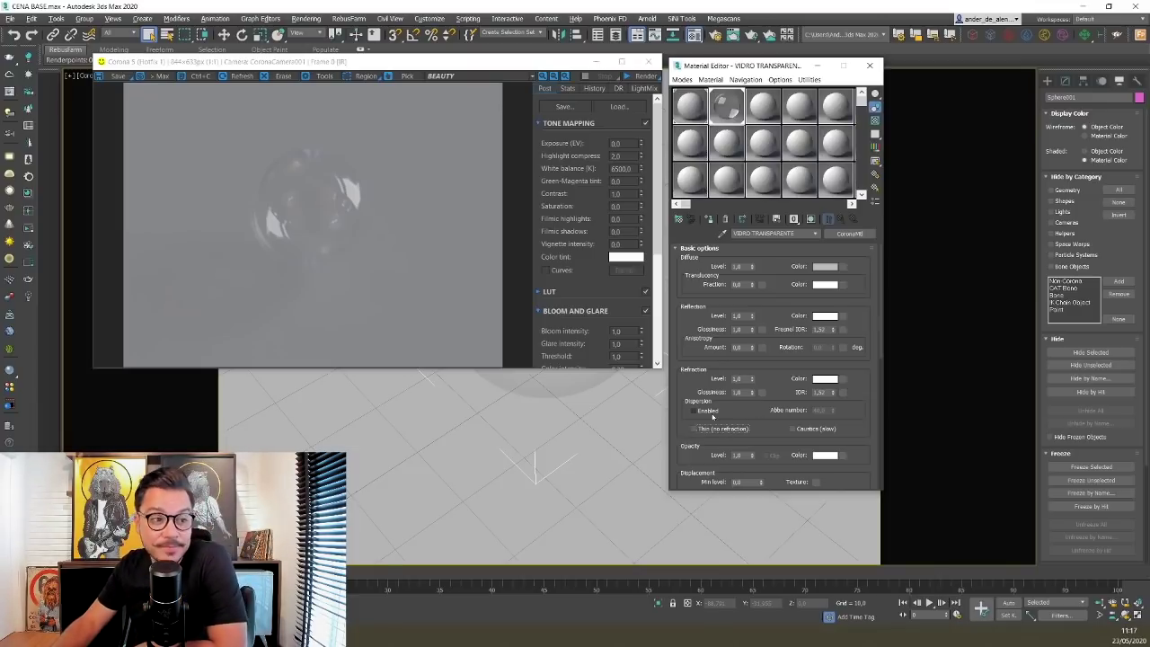
left_click(706, 431)
left_click(694, 430)
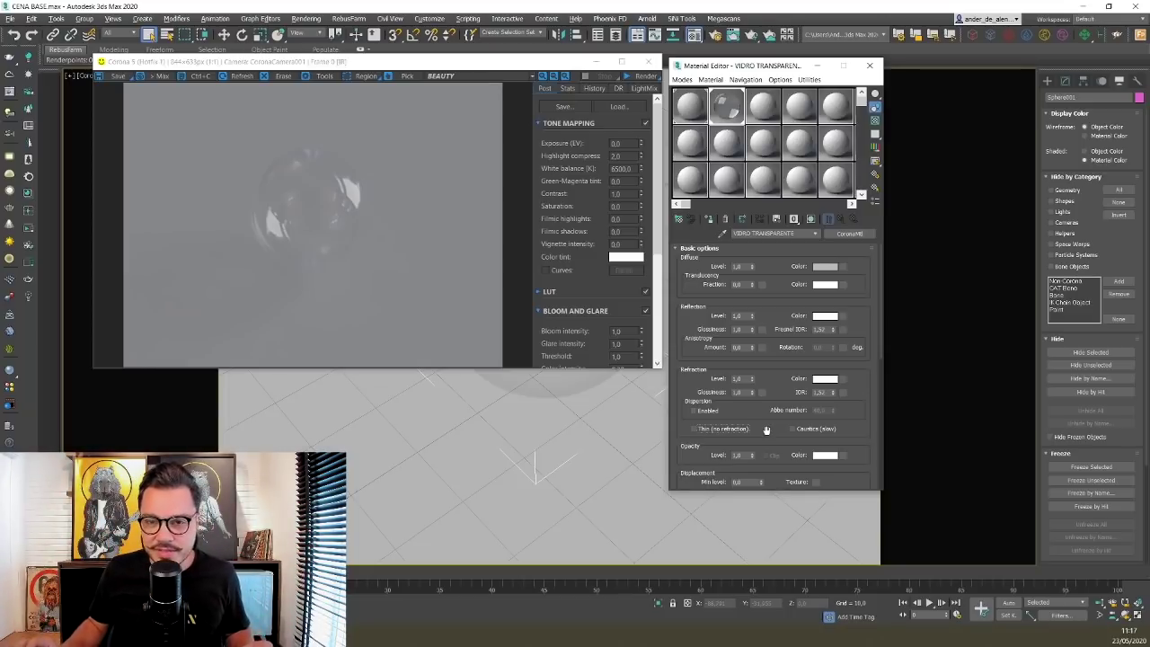
left_click(635, 77)
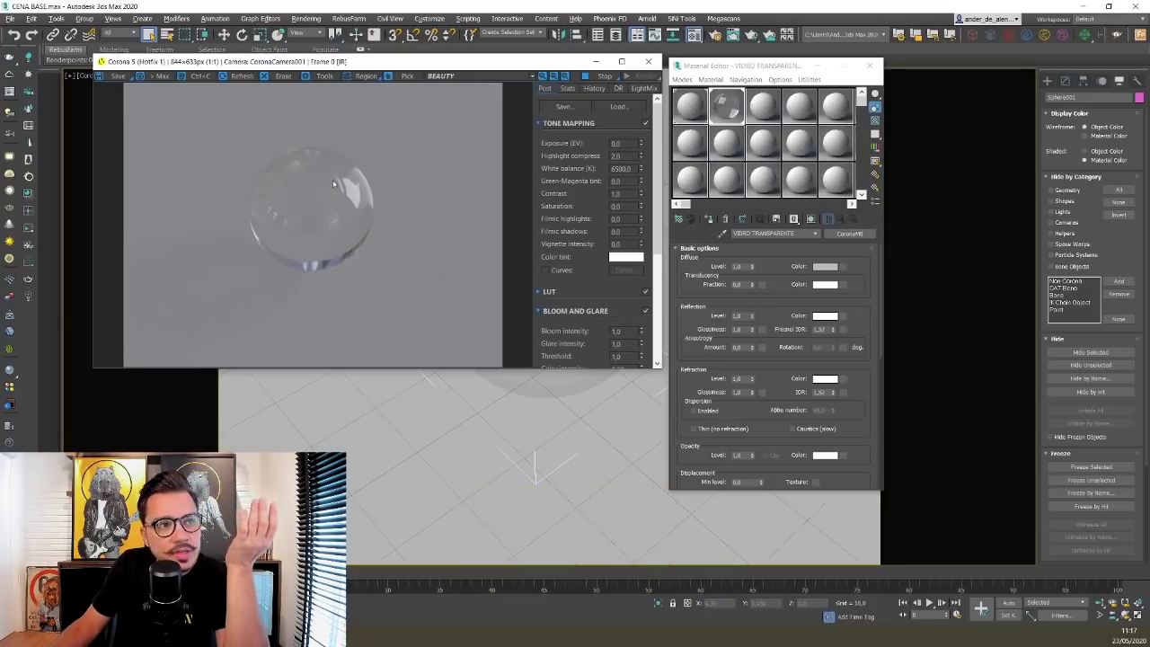
- Try a saturated green diffuse colour on the glass material to see its influence on the rendered sphere
left_click(820, 268)
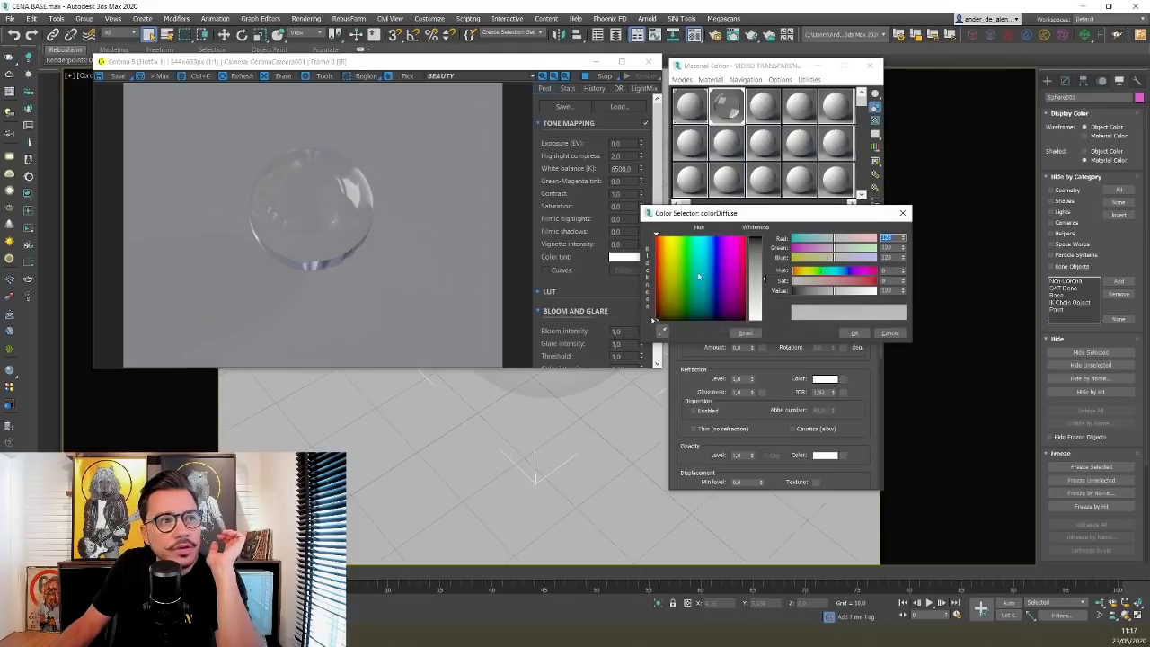
left_click(687, 278)
left_click_drag(764, 278, 763, 241)
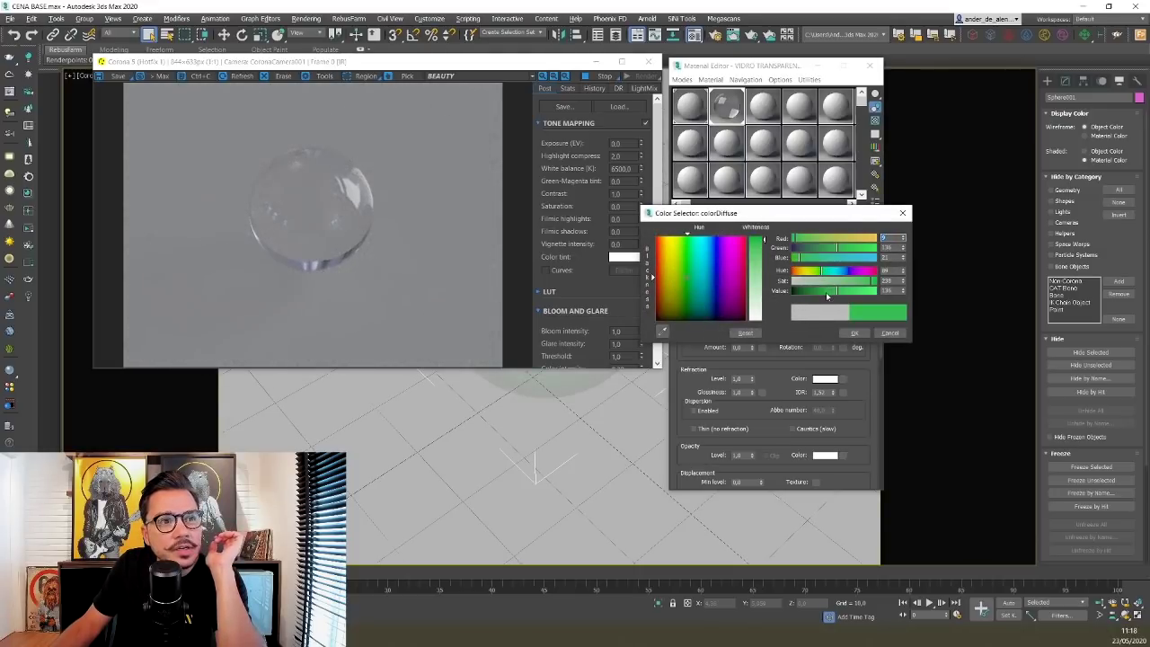
mouse_move(826, 292)
left_mouse_down()
mouse_move(801, 293)
mouse_move(830, 288)
left_mouse_up()
left_click(855, 332)
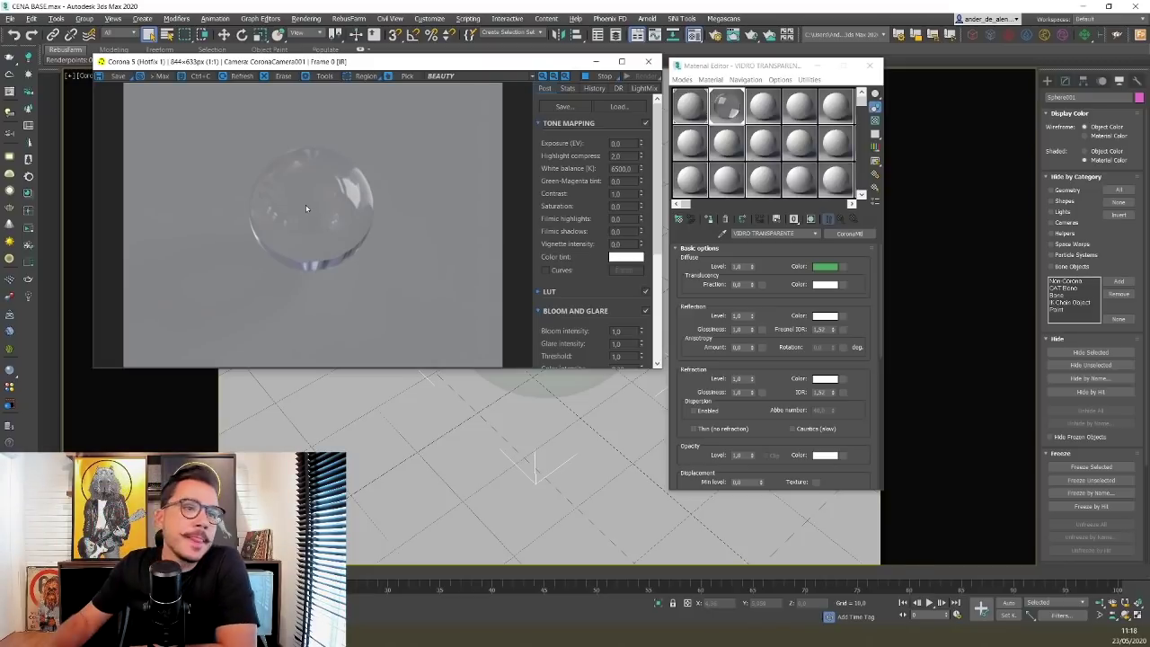
- Set the glass material's diffuse colour to pure white
left_click(825, 267)
left_click_drag(770, 274, 766, 324)
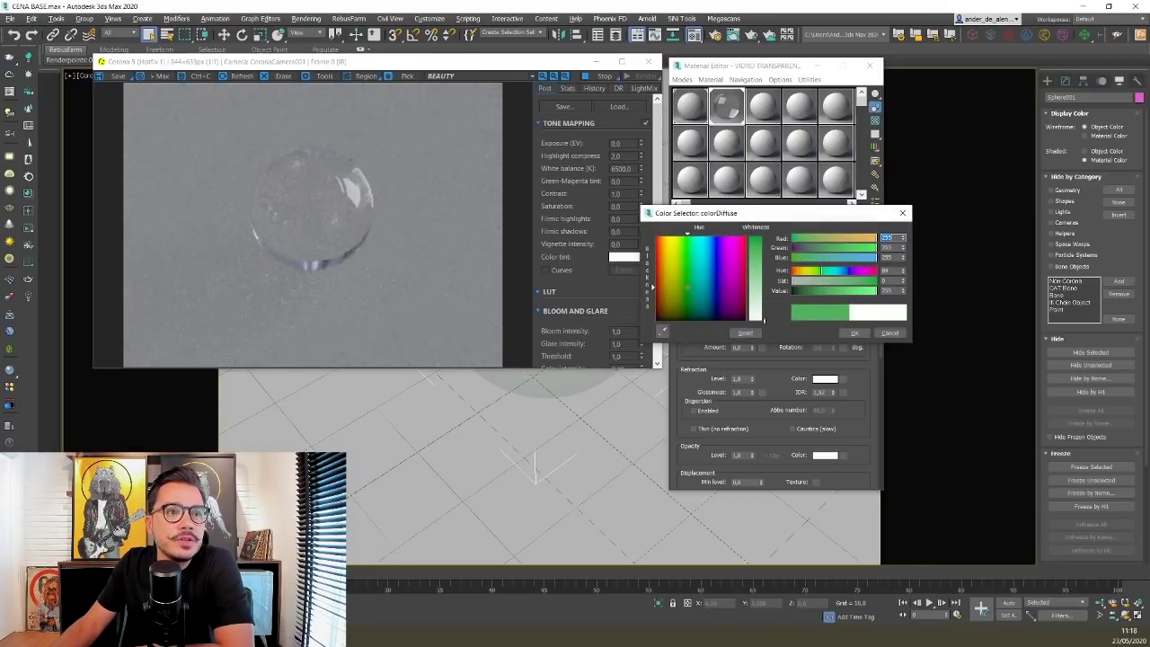
left_click(855, 335)
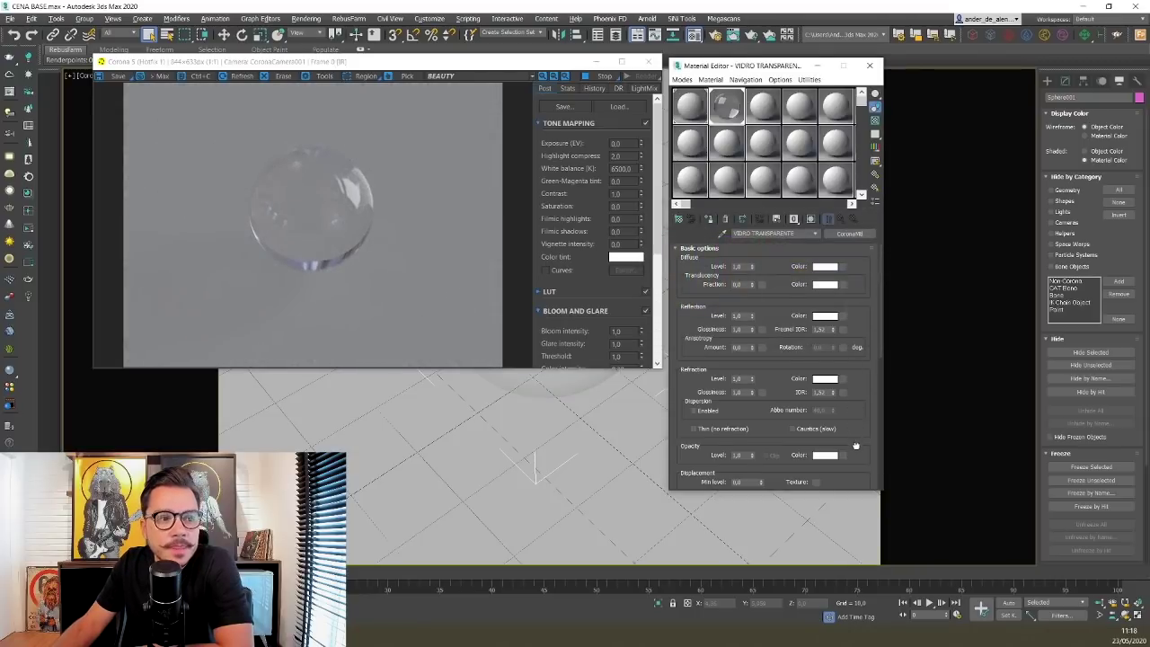
- Set the volumetric scattering absorption colour of the glass material to a muted medium green
left_click_drag(856, 442, 857, 288)
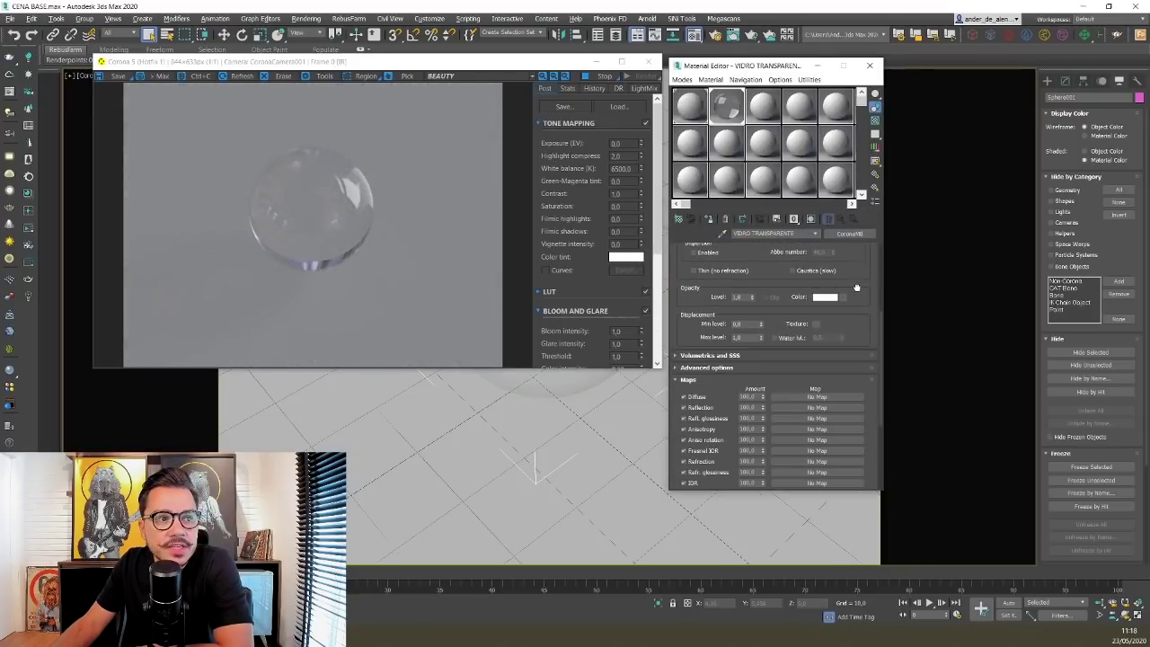
left_click(700, 357)
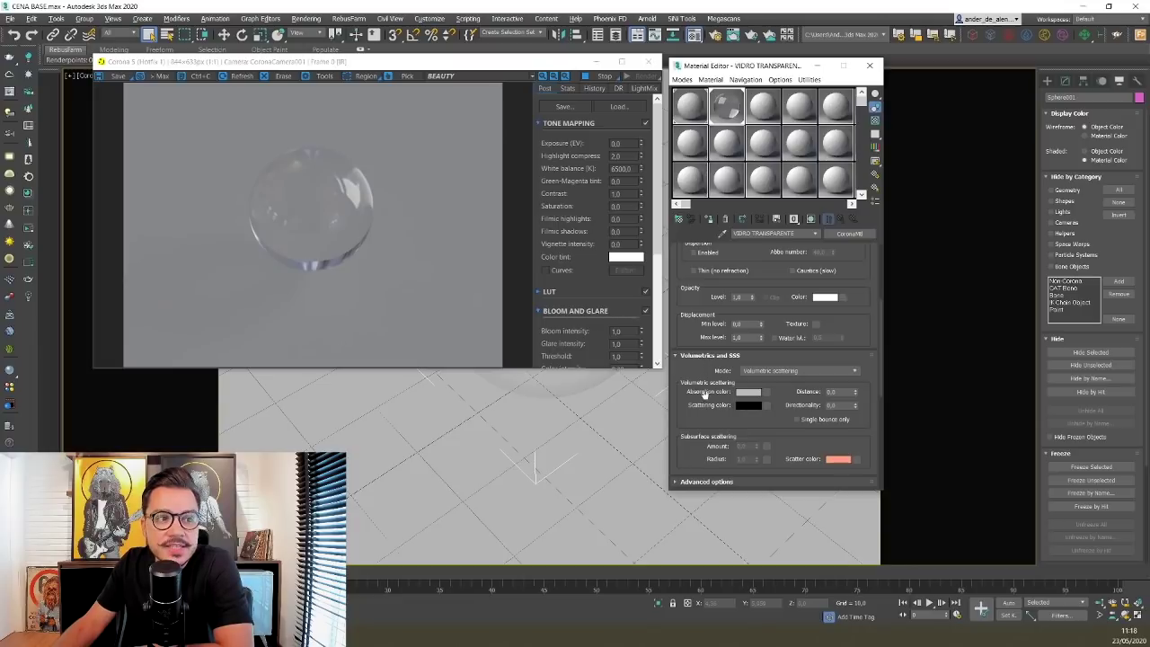
left_click(743, 394)
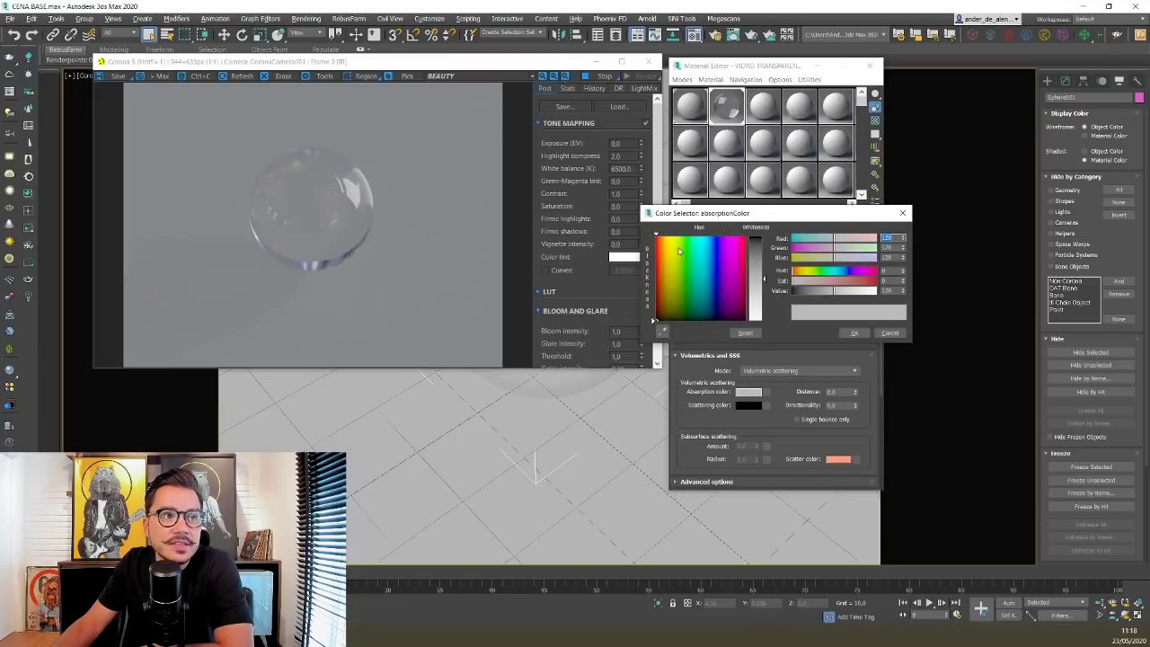
left_click(680, 251)
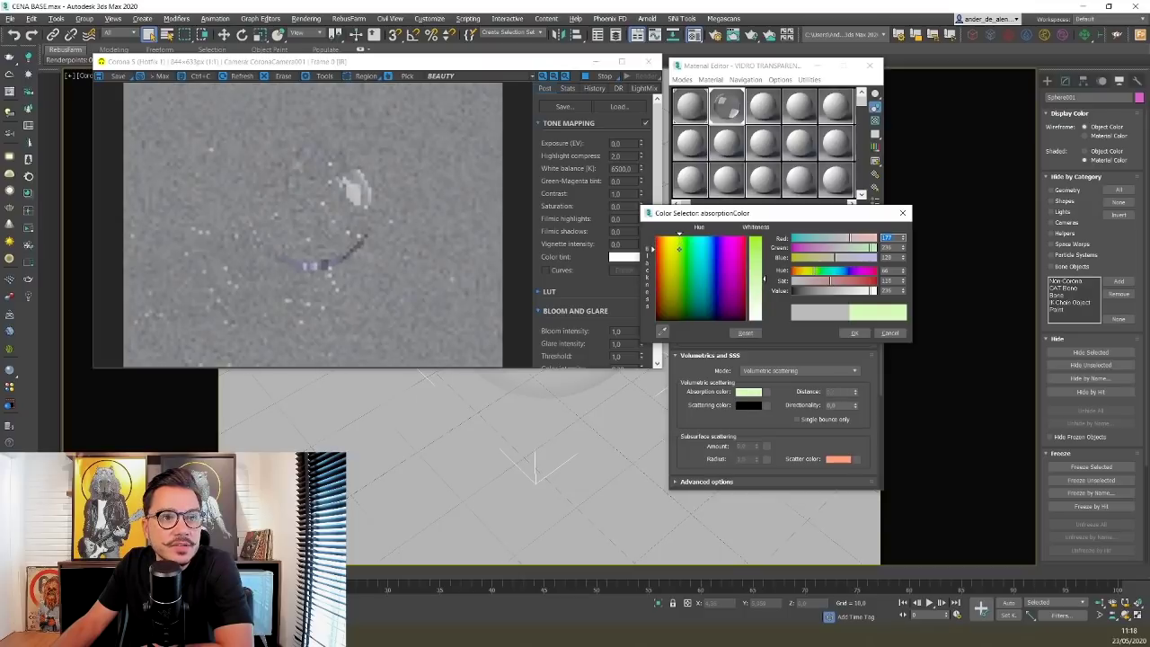
left_click(683, 253)
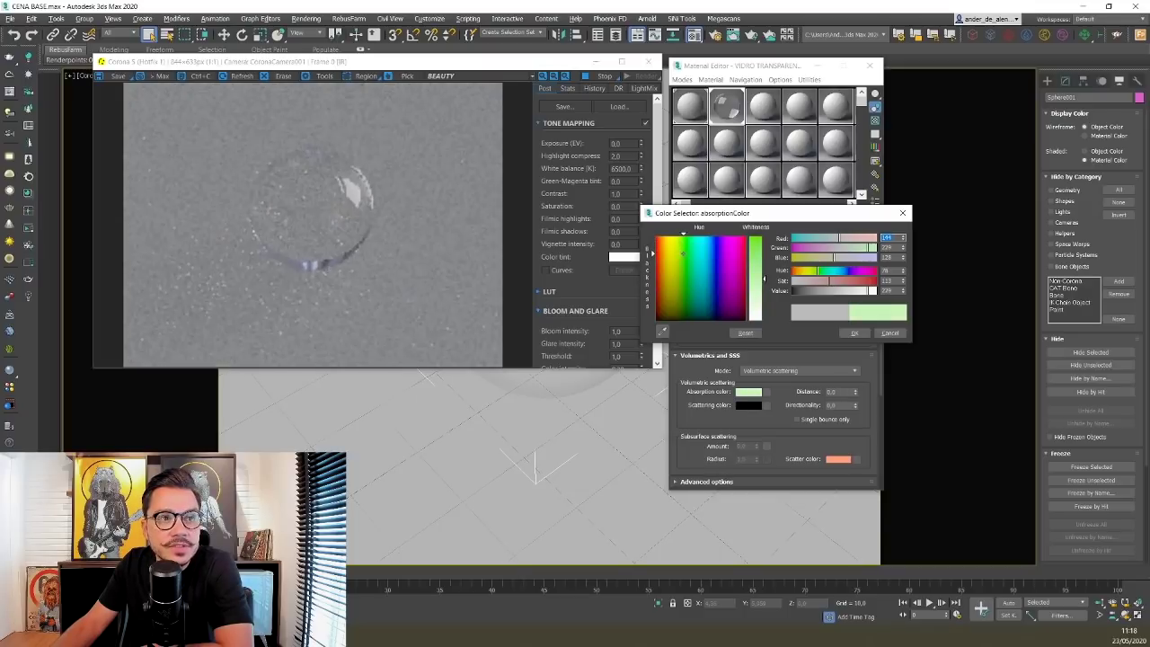
left_click(684, 258)
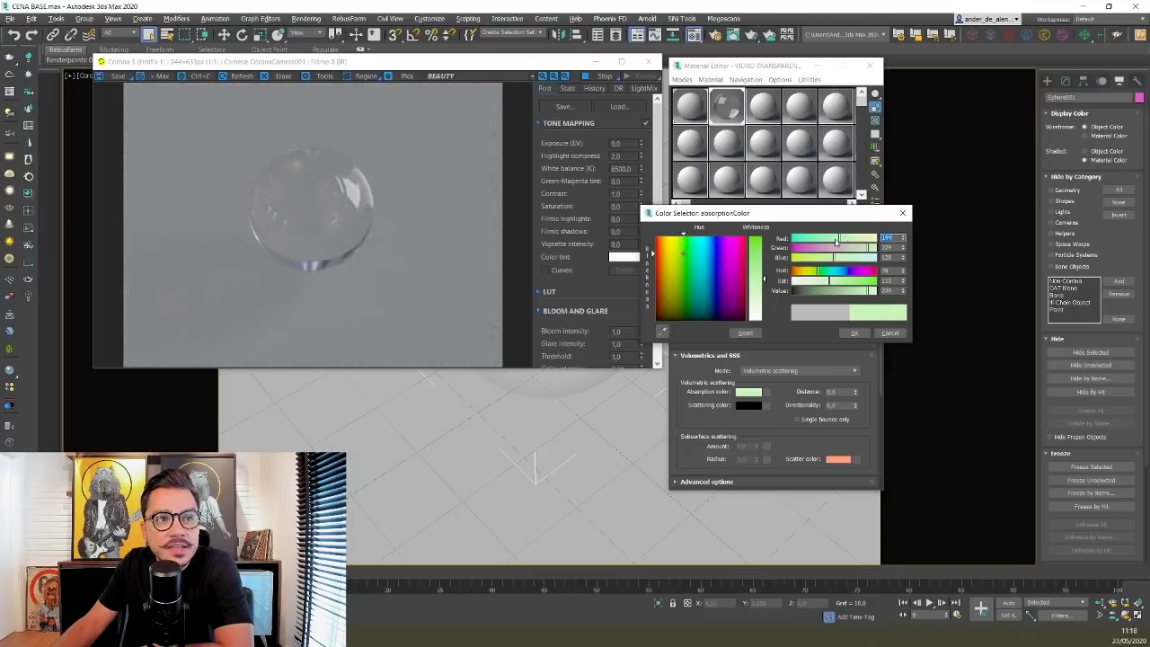
left_click(841, 281)
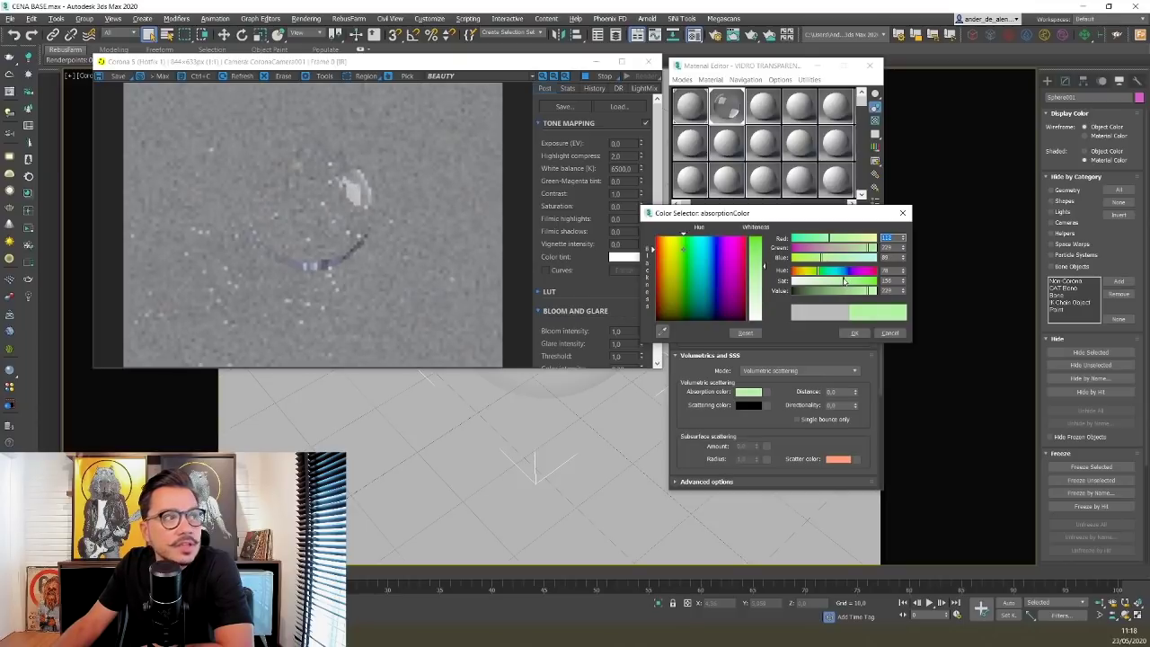
left_click_drag(854, 295, 845, 297)
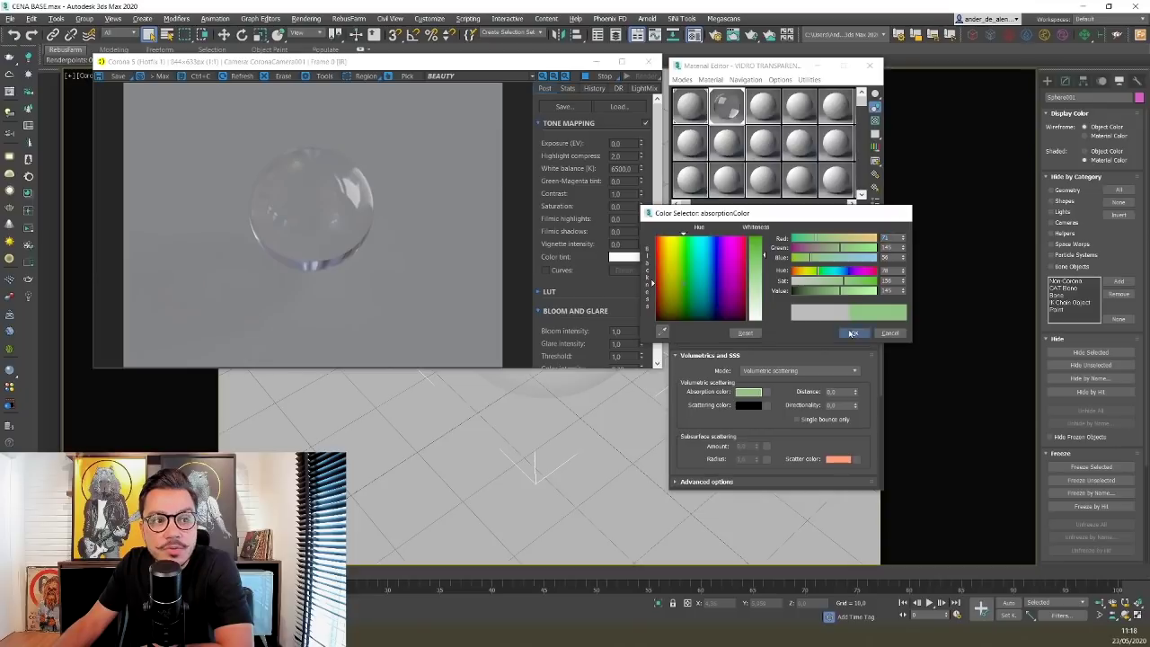
left_click(855, 333)
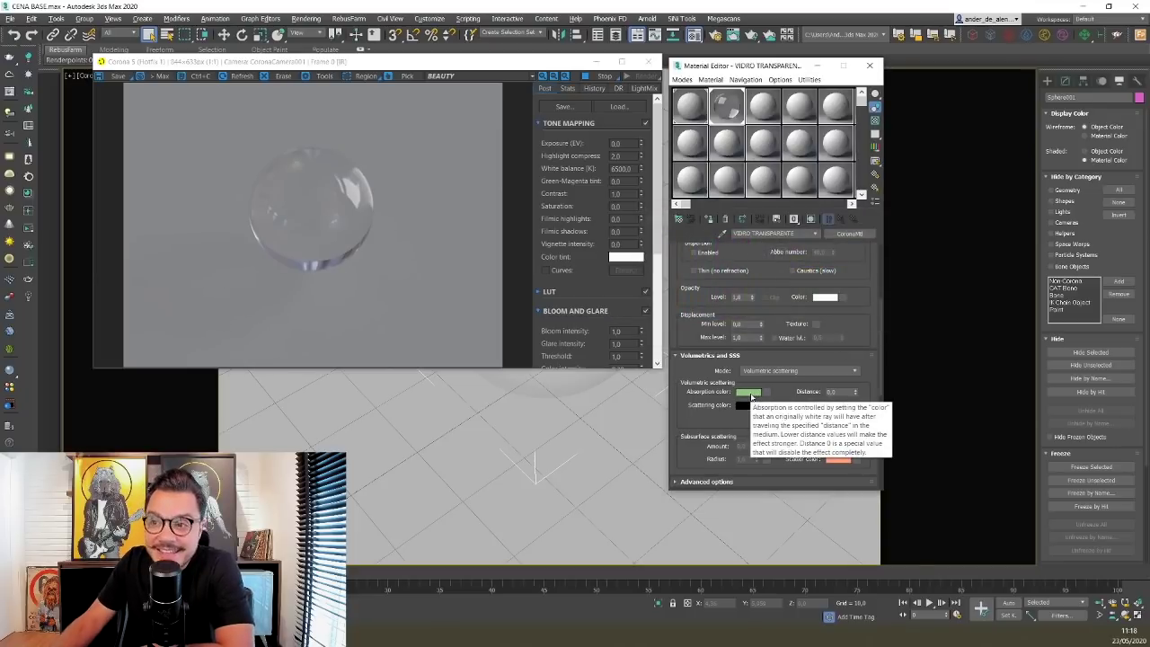
- Try an absorption distance of 0,1 on the green-tinted glass material
double_click(832, 392)
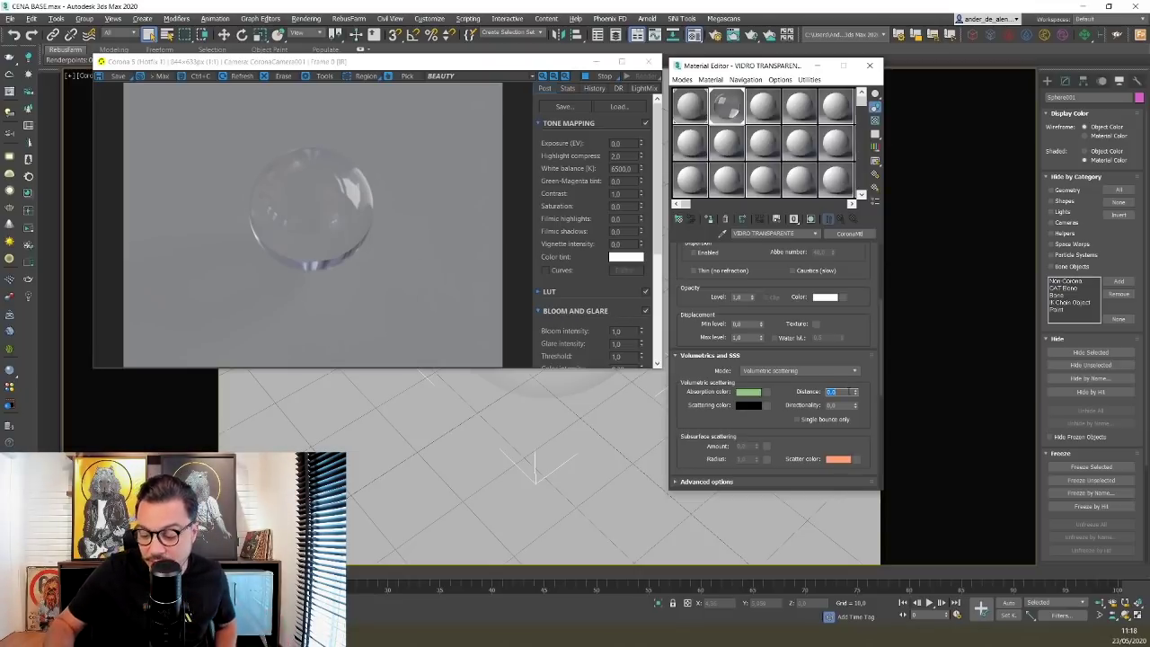
type("0,1")
key("Return")
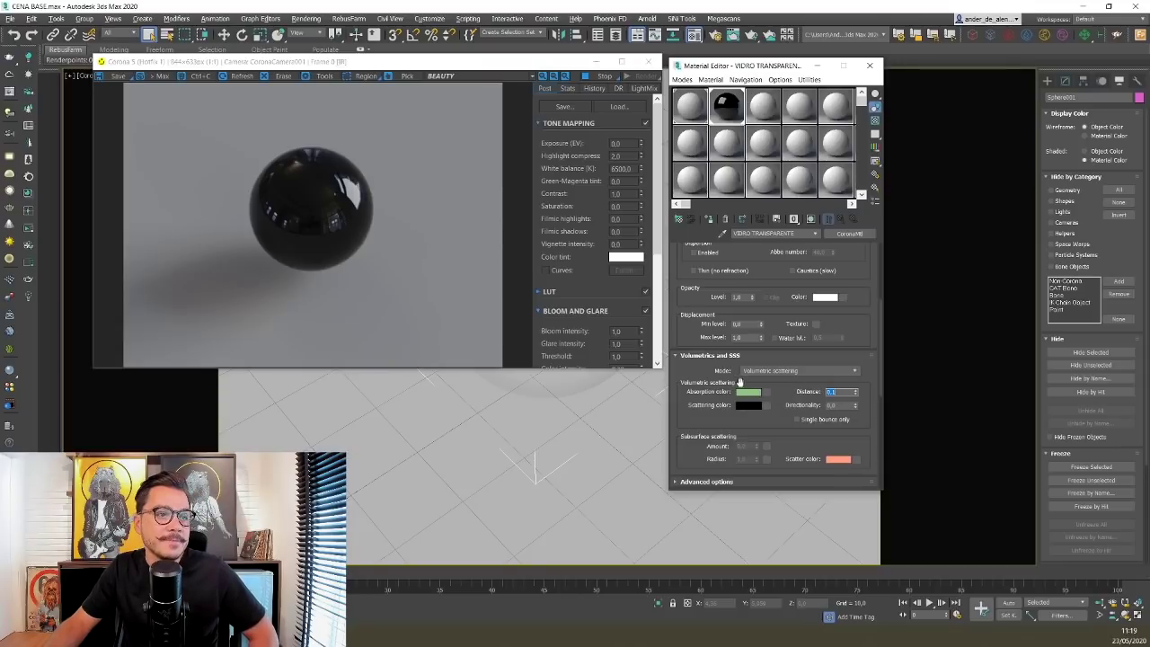
scroll(693, 358, "up", 2)
scroll(693, 358, "down", 2)
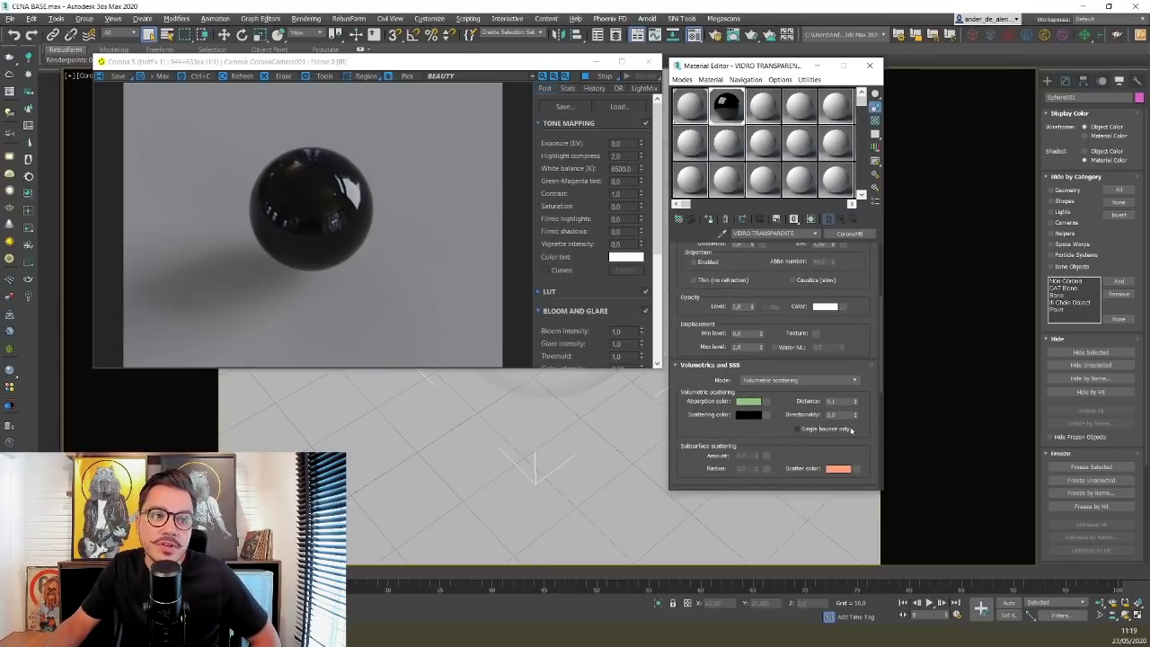
- Compare absorption distances of 20 and 50 on the rendered sphere, ending at 50
double_click(846, 402)
type("20")
key("Return")
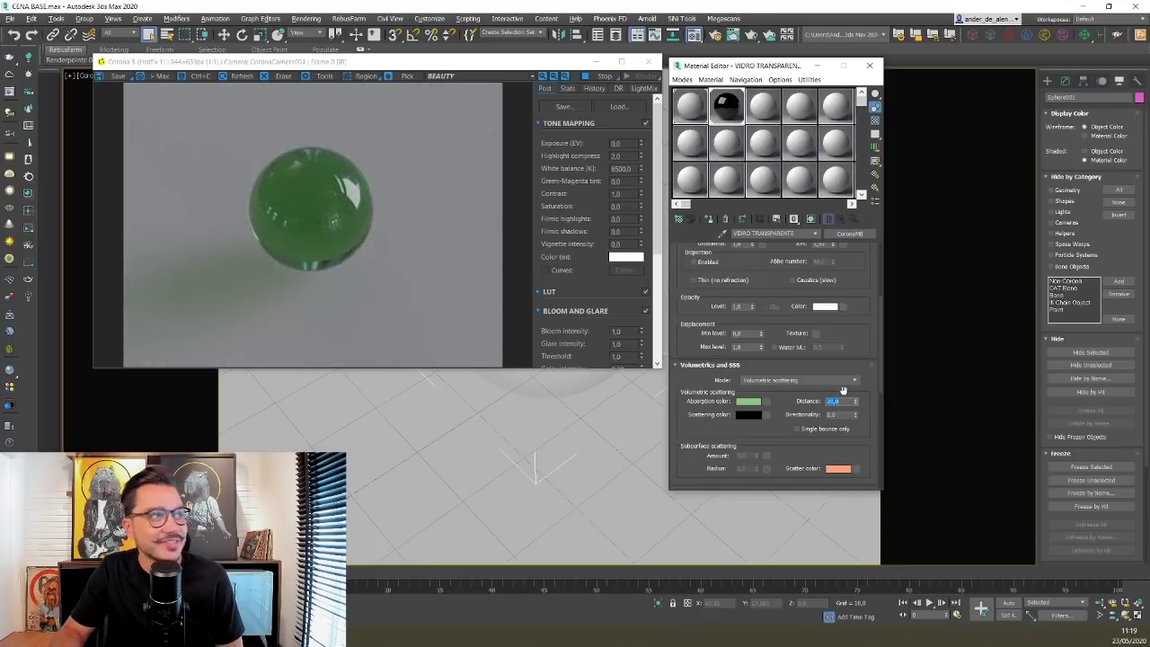
type("50")
key("Return")
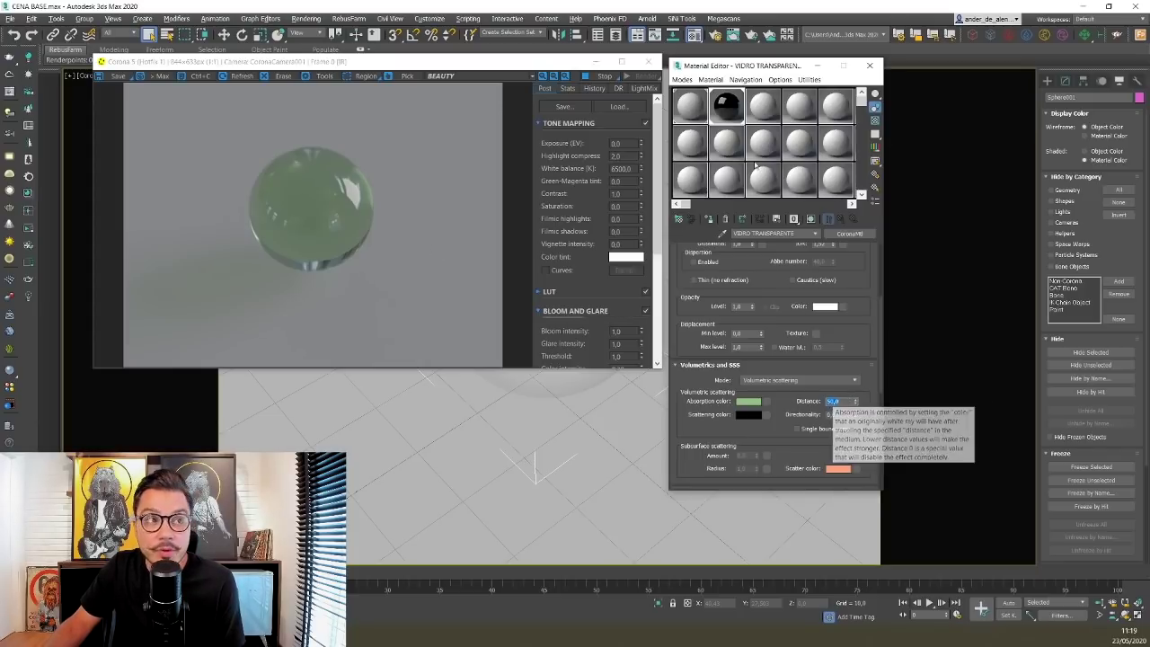
- Check an absorption distance of 0,1 in the enlarged VIDRO TRANSPARENTE material preview, and close the preview
left_click(729, 111)
double_click(730, 112)
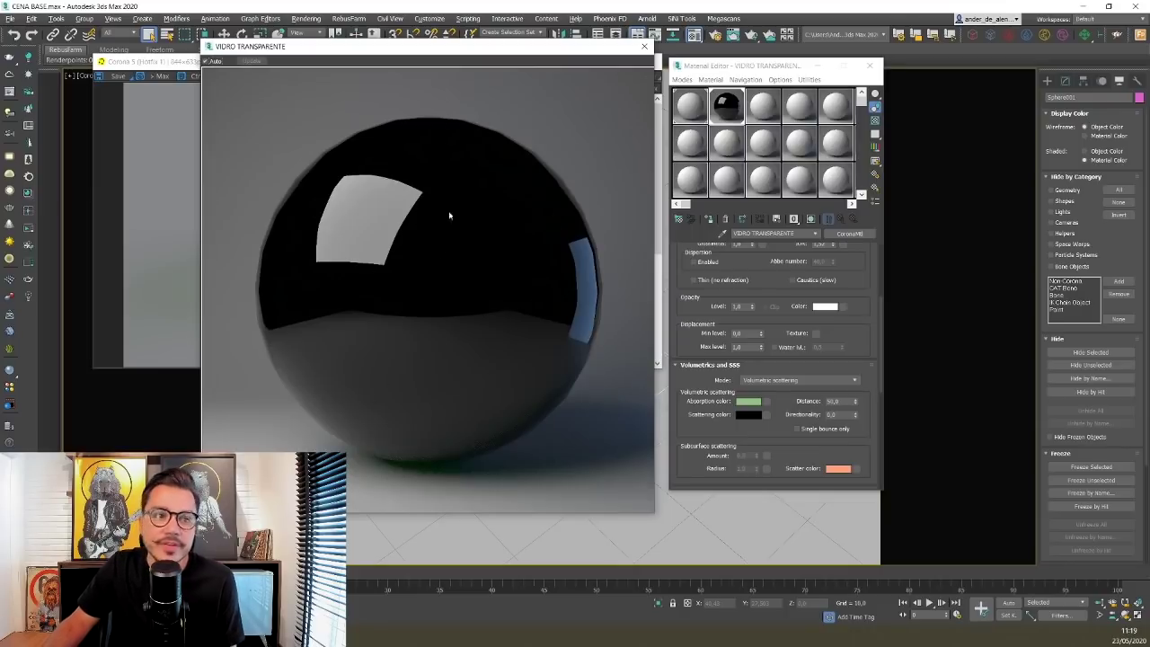
double_click(835, 401)
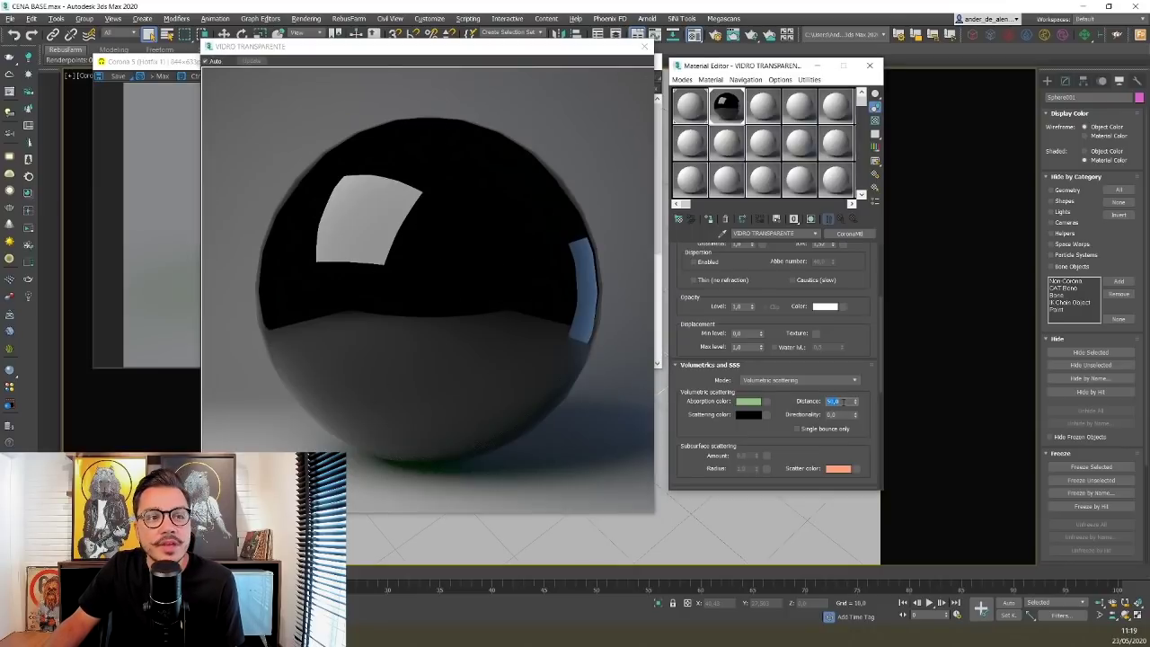
type("1")
key("Return")
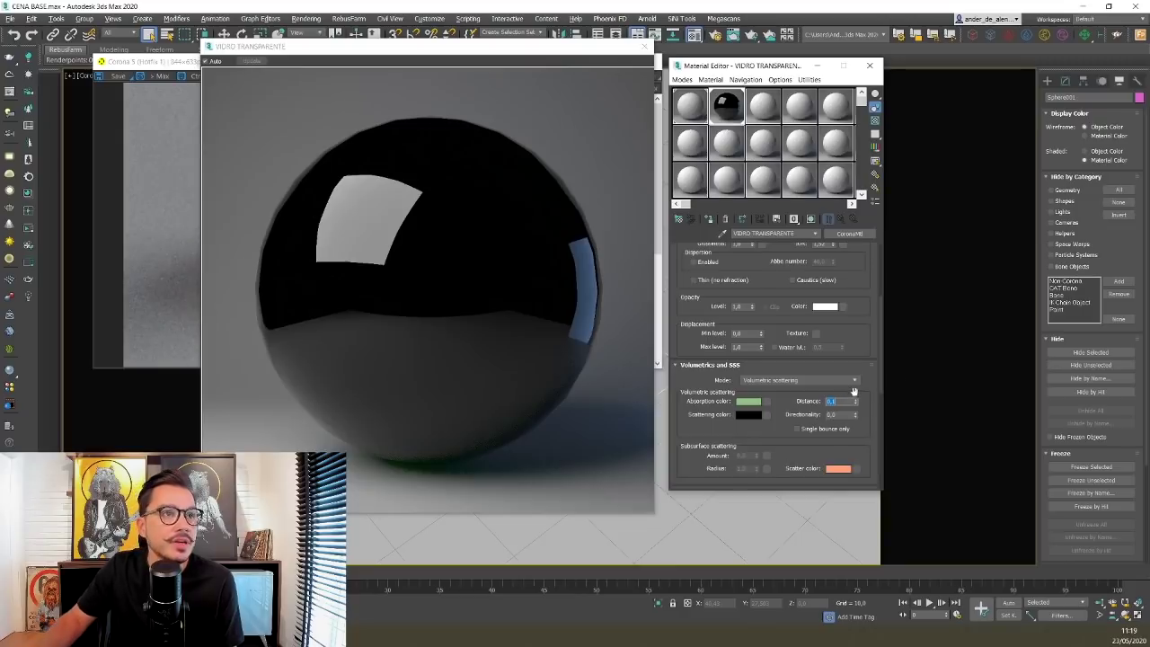
left_click_drag(538, 51, 605, 79)
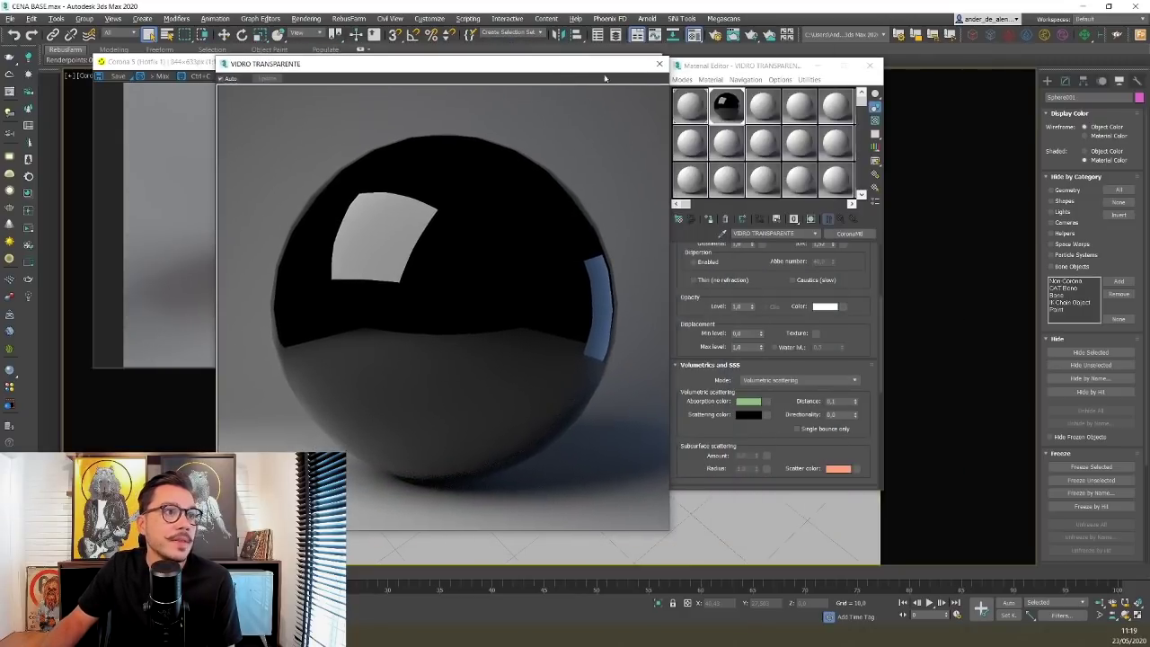
left_click(658, 64)
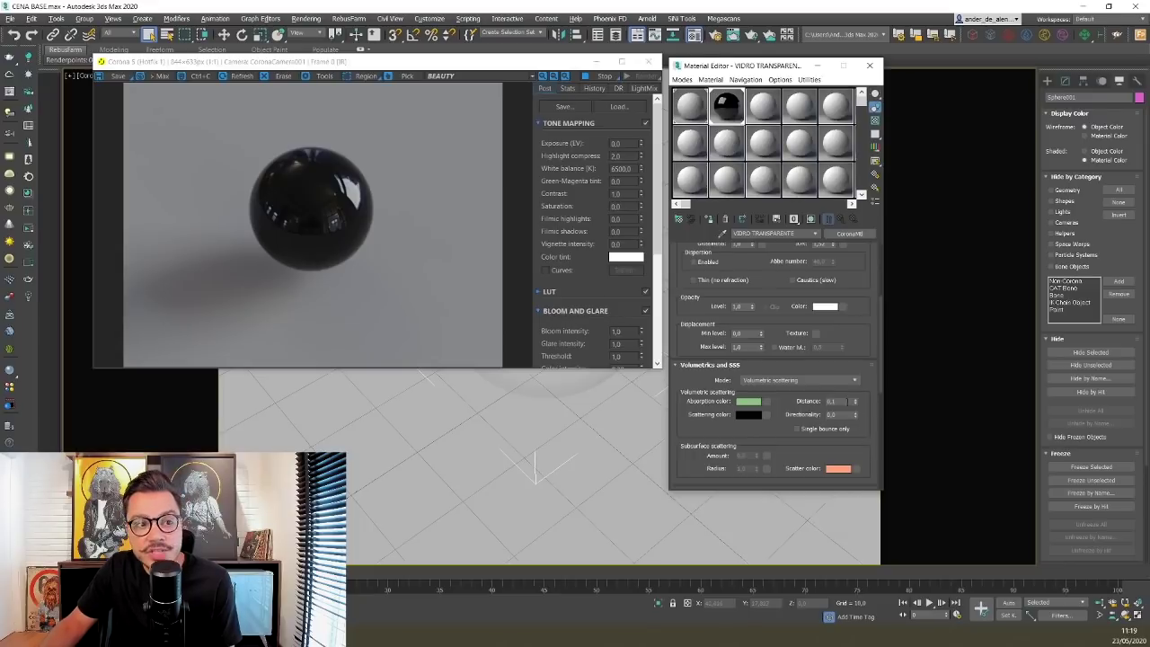
- Compare absorption distances of 20, 10 and 50 on the rendered sphere, leaving the distance at 50
double_click(833, 401)
type("50")
key("Return")
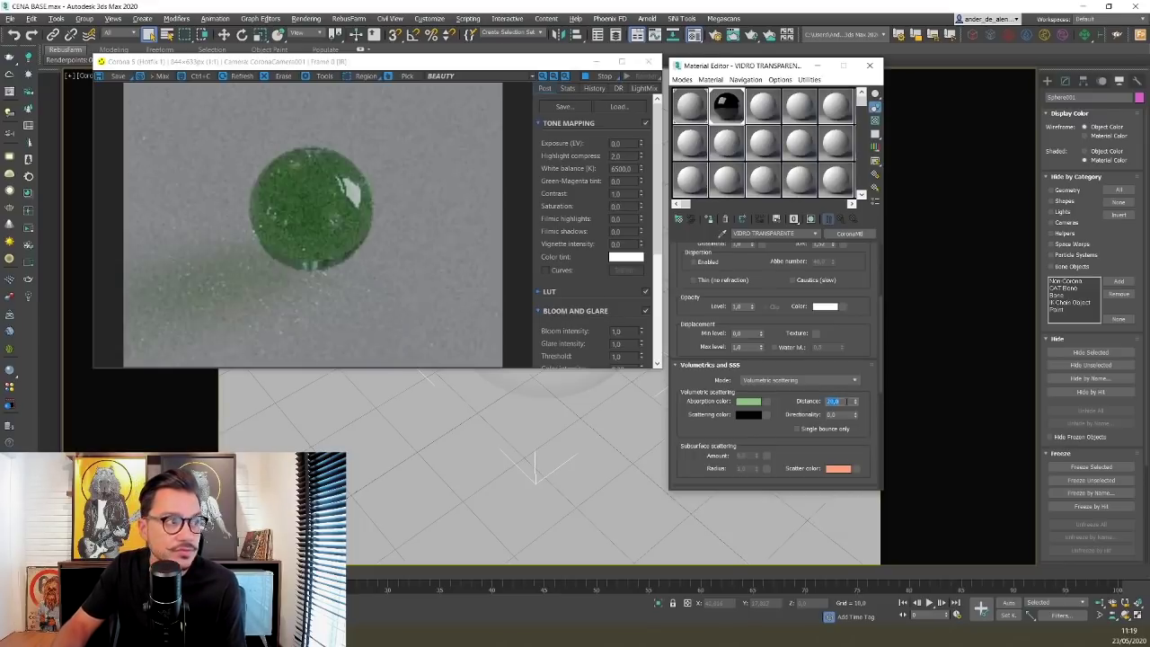
type("10")
key("Return")
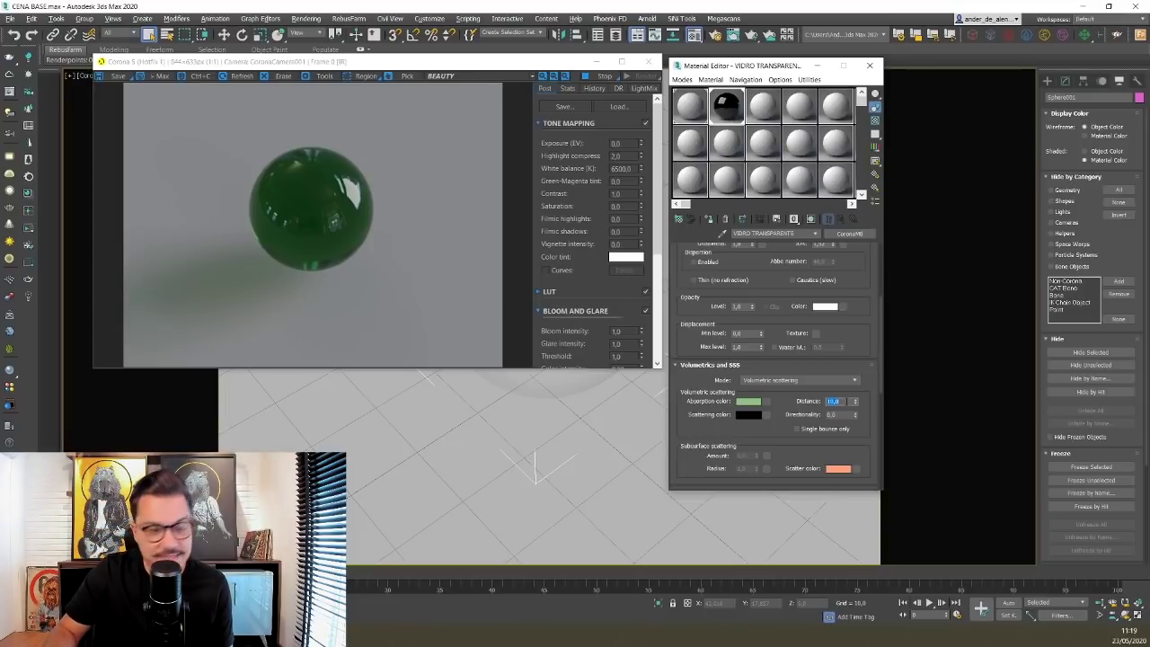
key("Return")
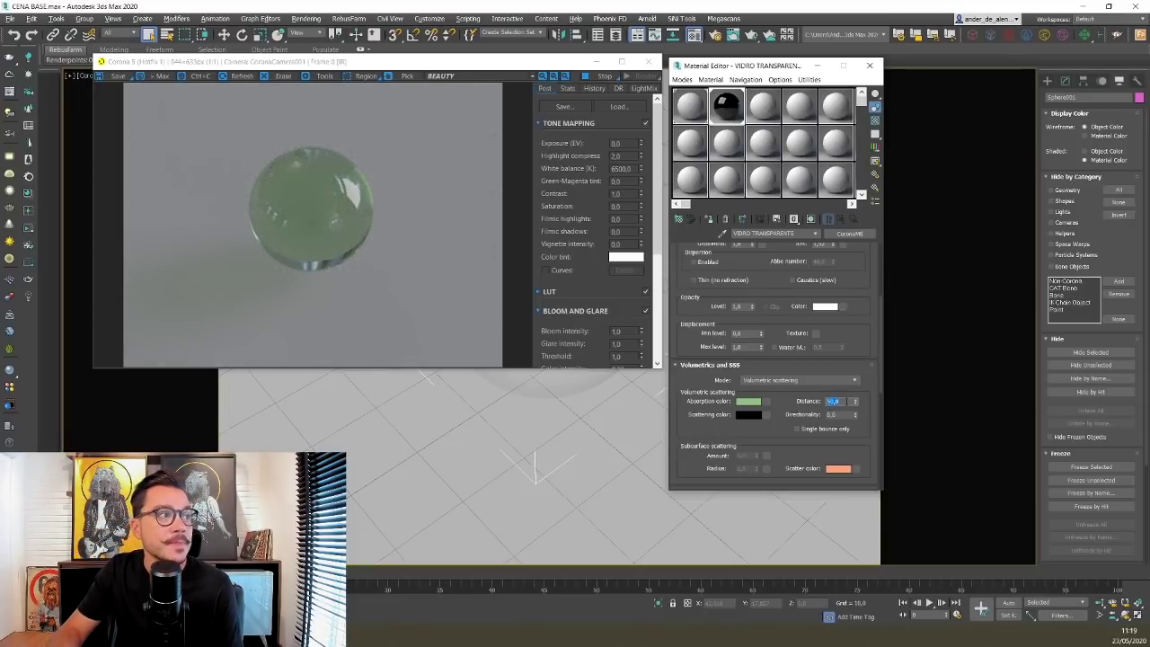
type("20")
key("Return")
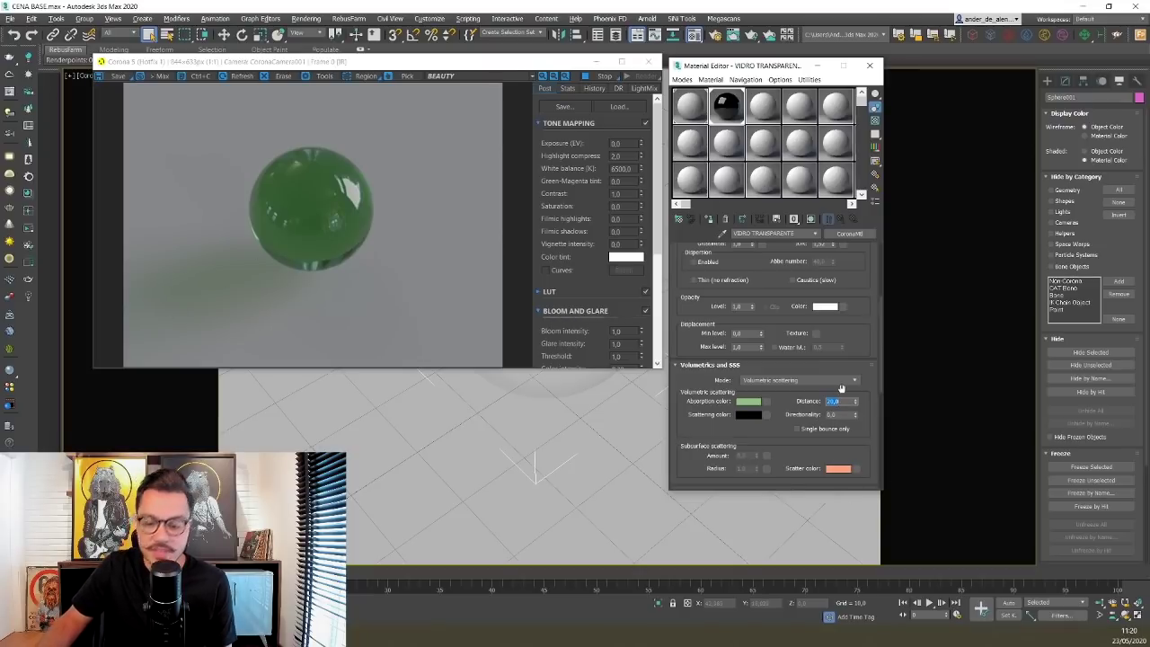
type("50")
key("Return")
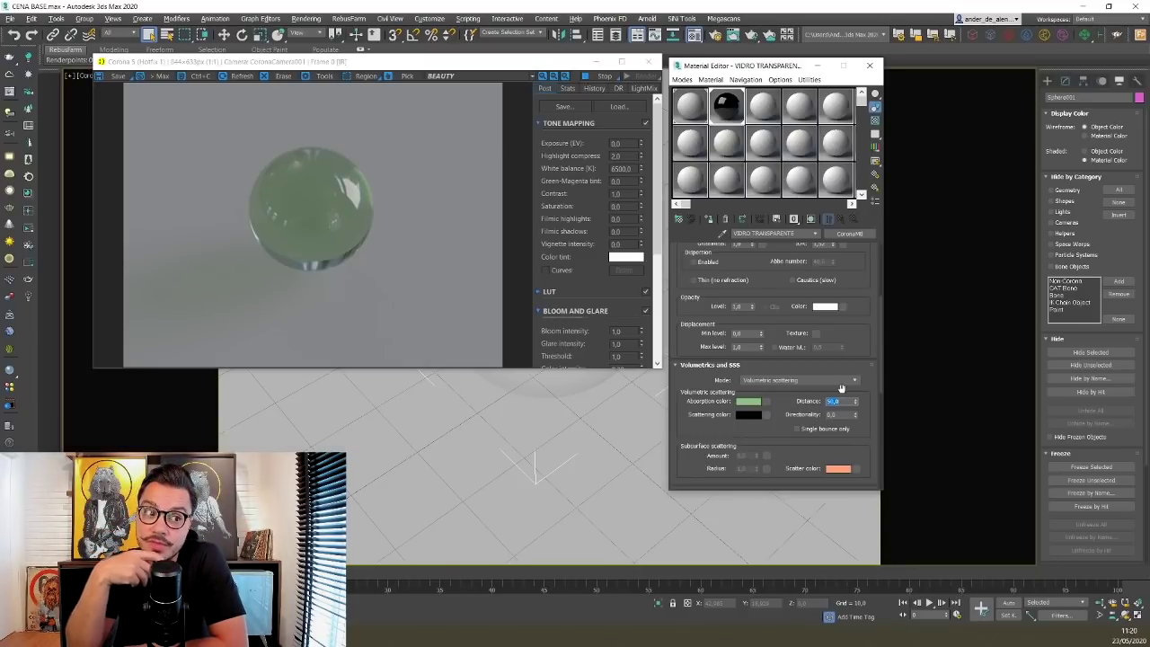
- Review the glass material's basic and volumetric settings and stop the interactive render
scroll(867, 422, "up", 5)
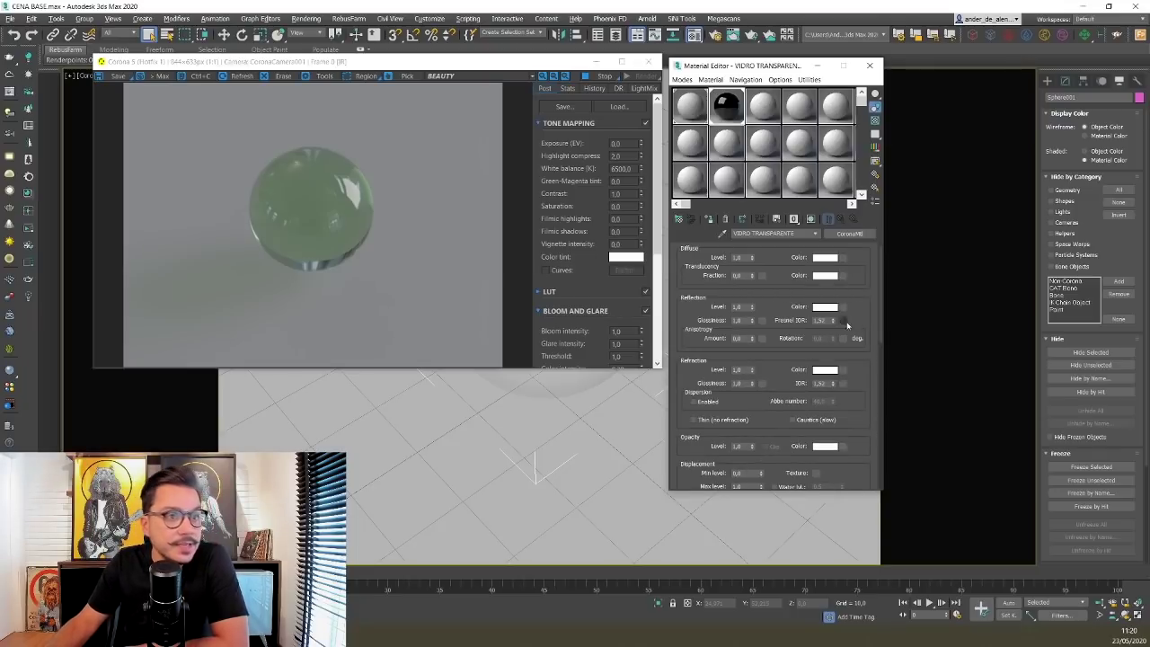
scroll(862, 442, "down", 4)
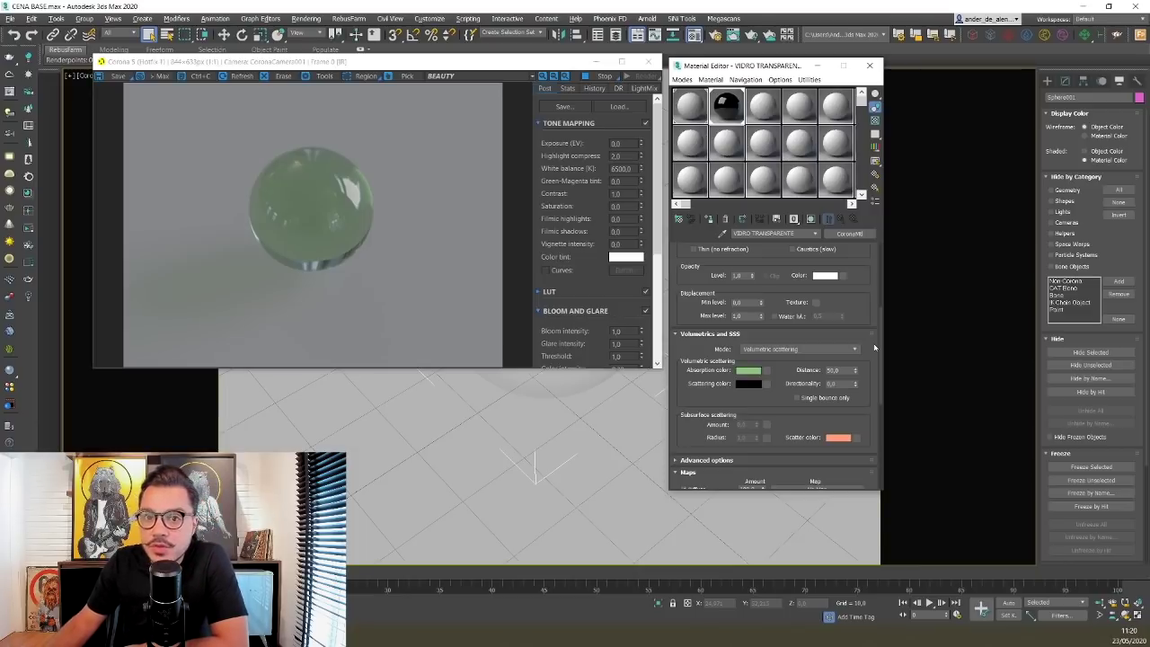
left_click(596, 82)
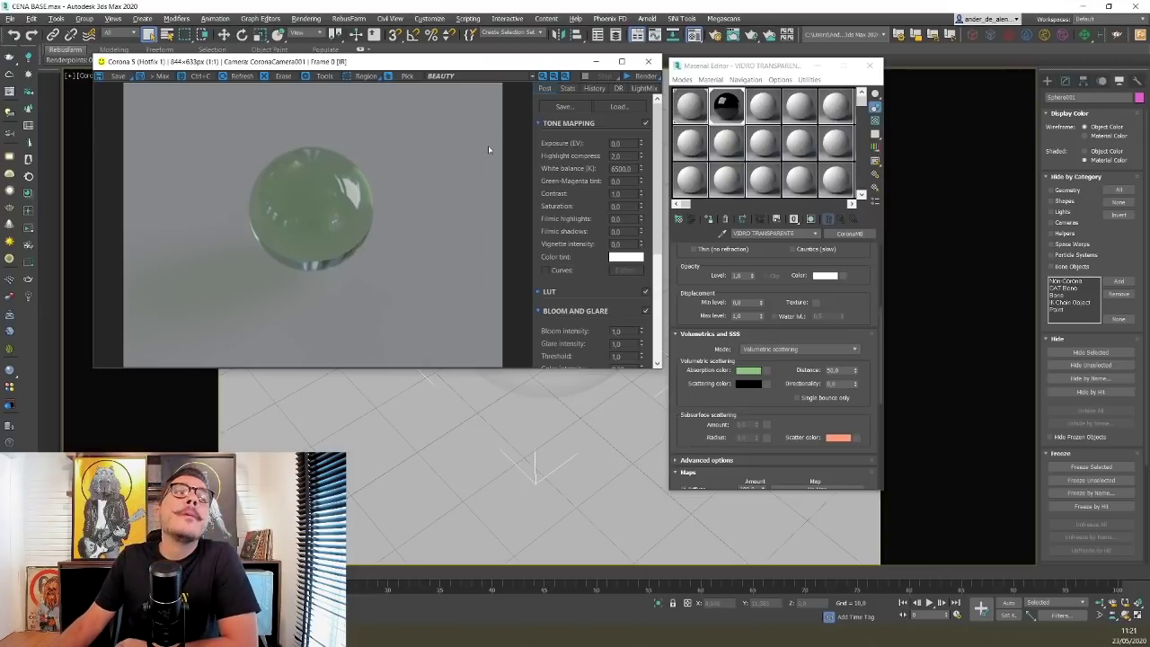
- Name the material in the third sample slot ESPELHO and change its type to CoronaMtl
left_click(790, 182)
left_click(787, 233)
type("ESPELHO")
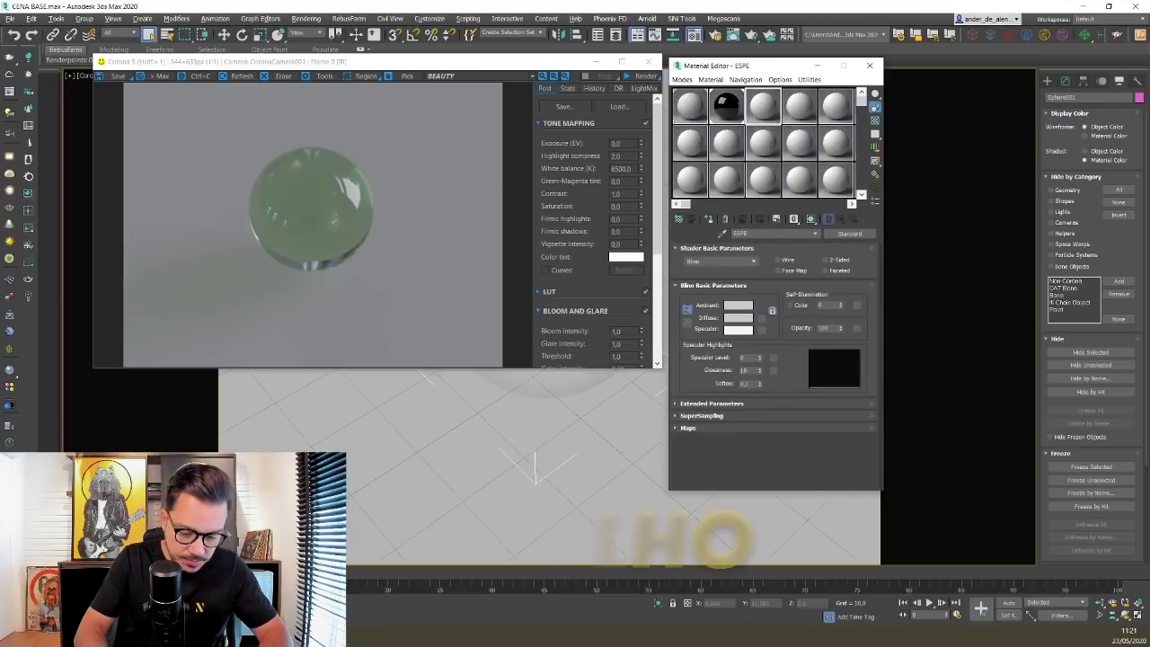
key("Return")
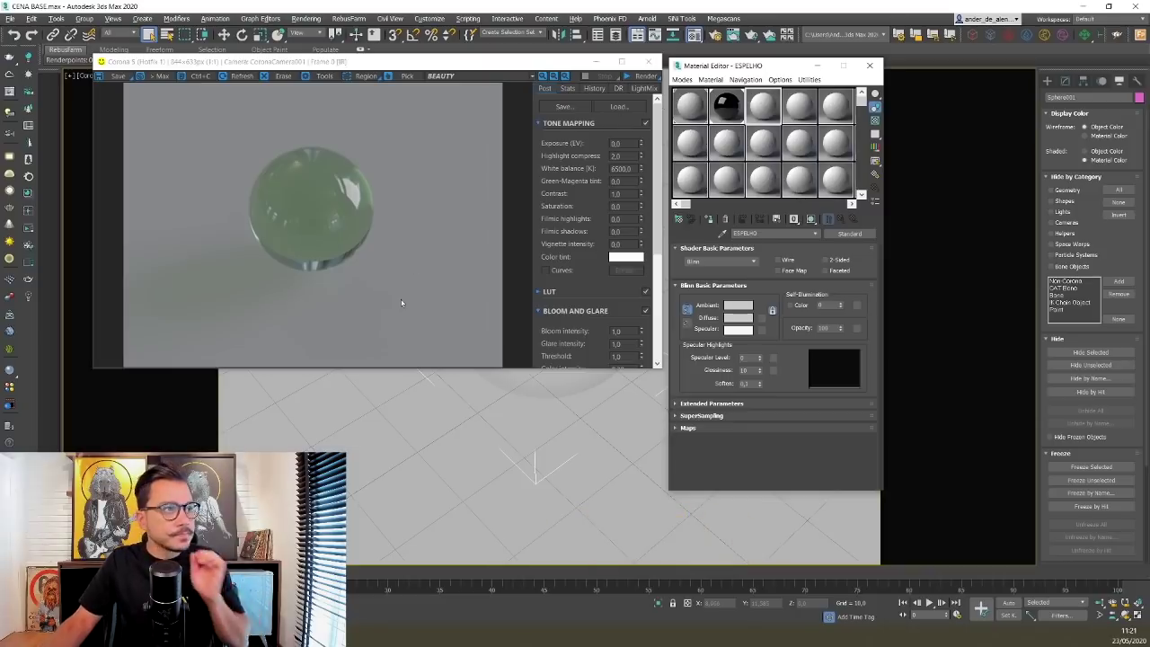
left_click(850, 233)
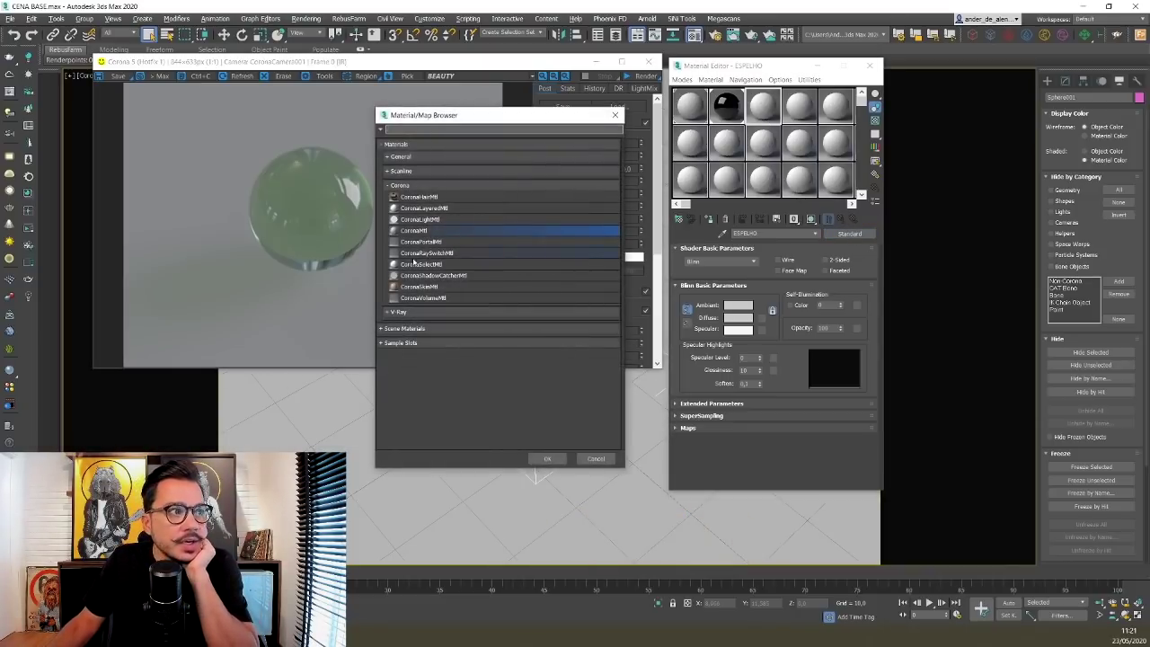
double_click(441, 232)
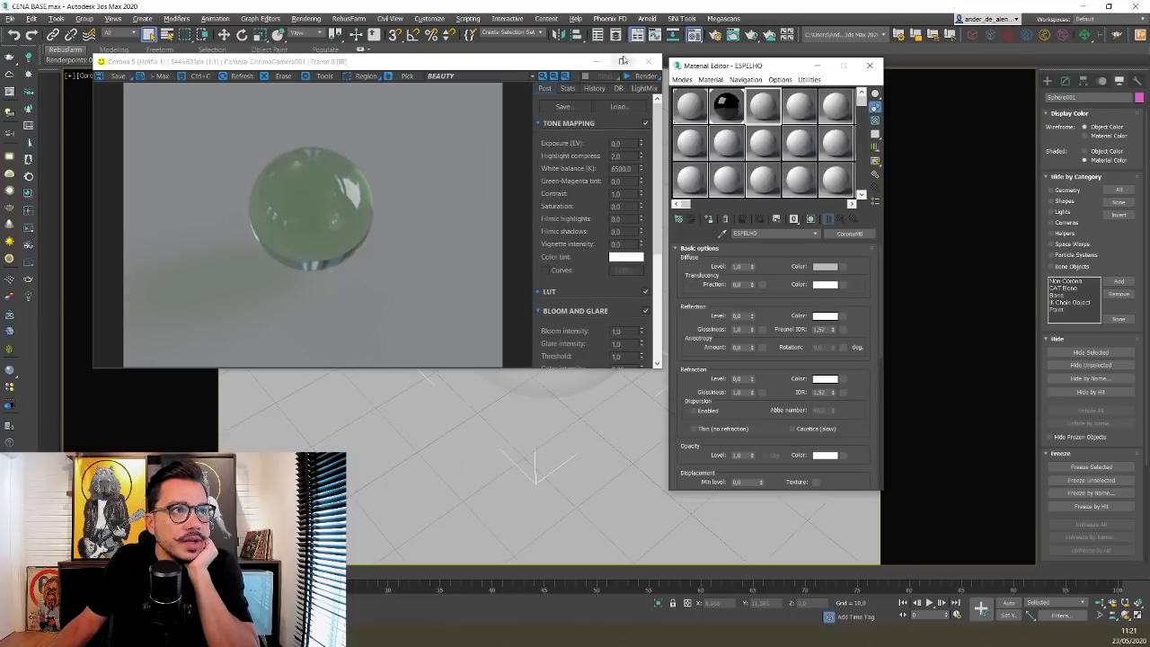
- Assign the BASE material to the sphere, check it in an interactive render, and close the render window
left_click(649, 62)
left_click(688, 121)
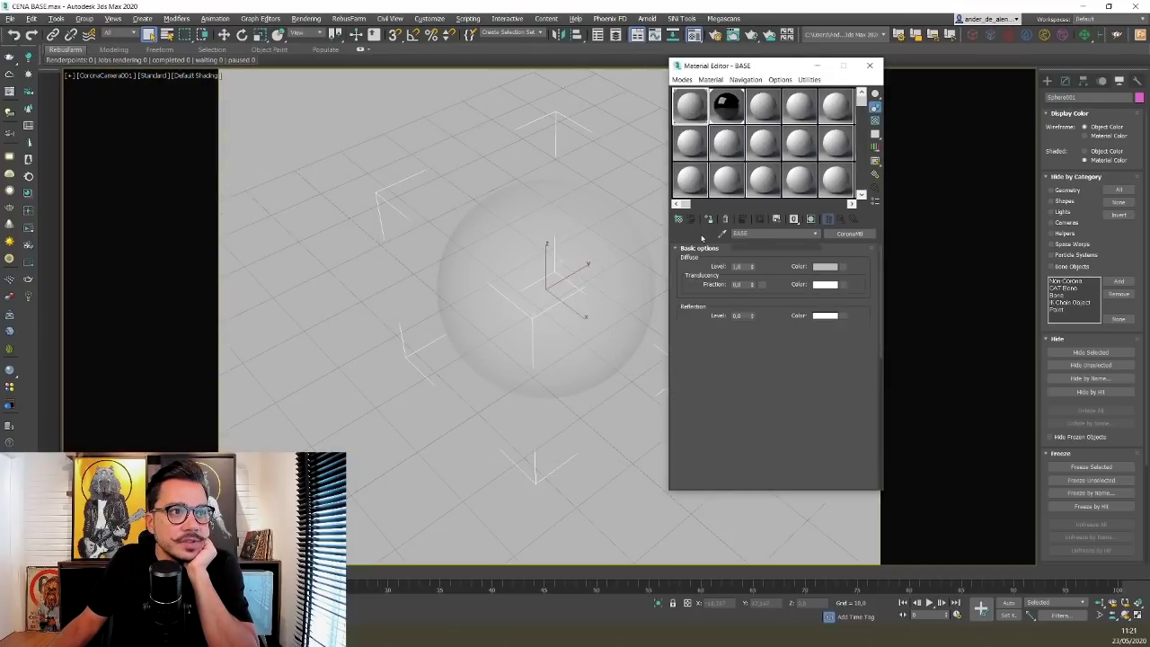
left_click(27, 230)
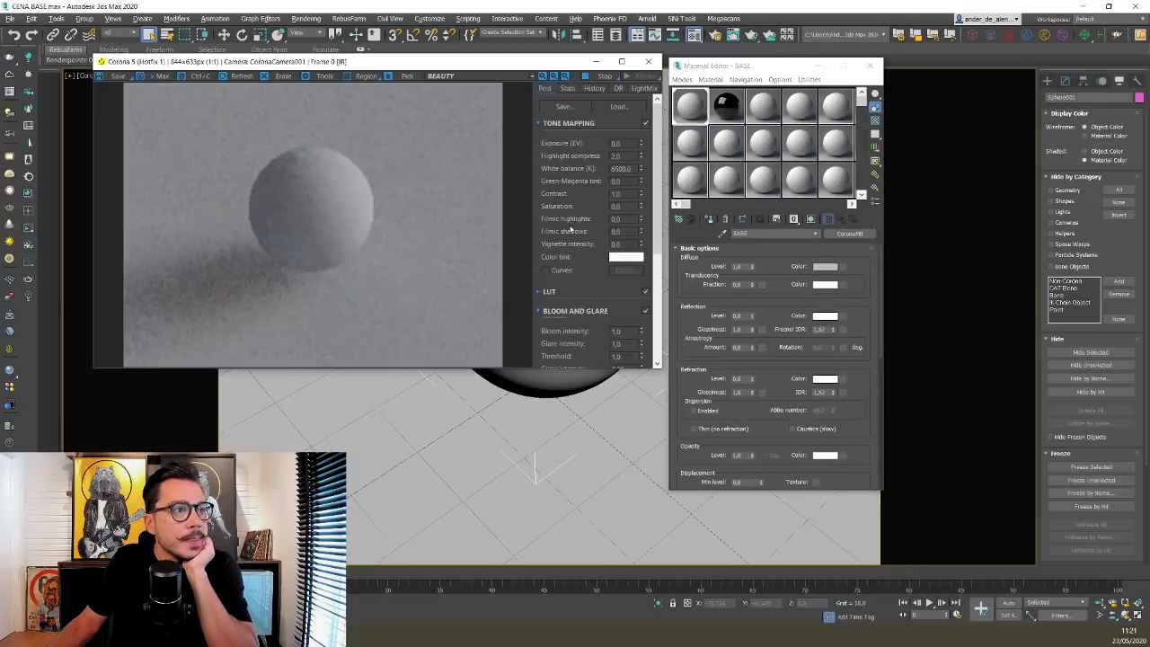
left_click(649, 62)
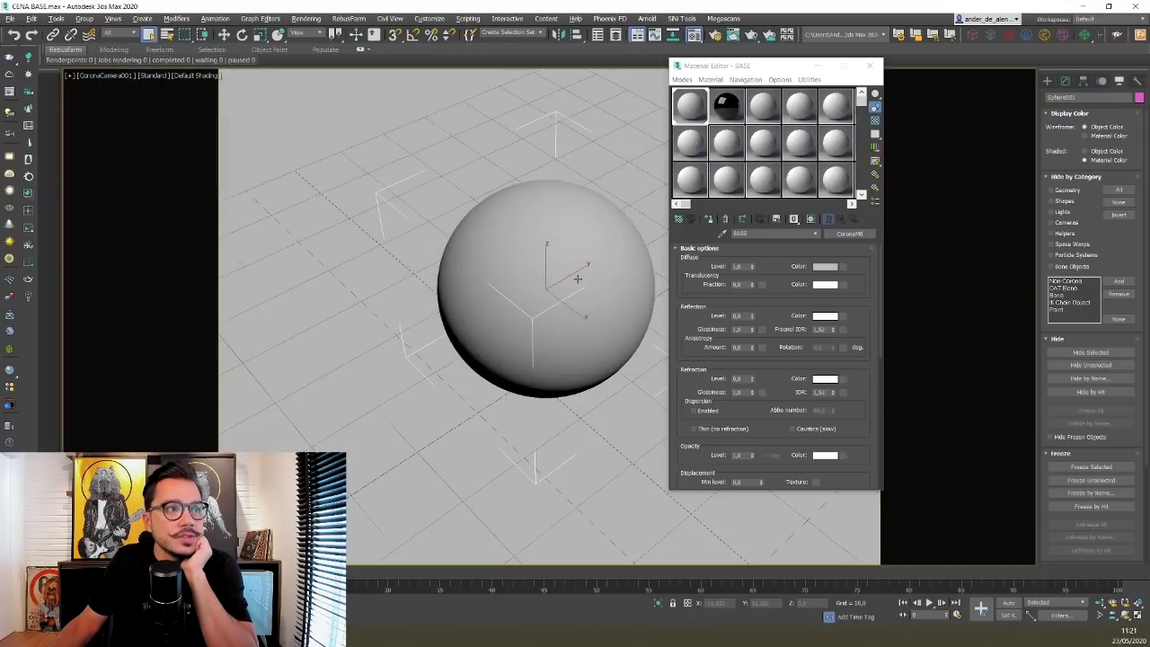
- Assign the ESPELHO material to the sphere and start an interactive render
left_click(763, 106)
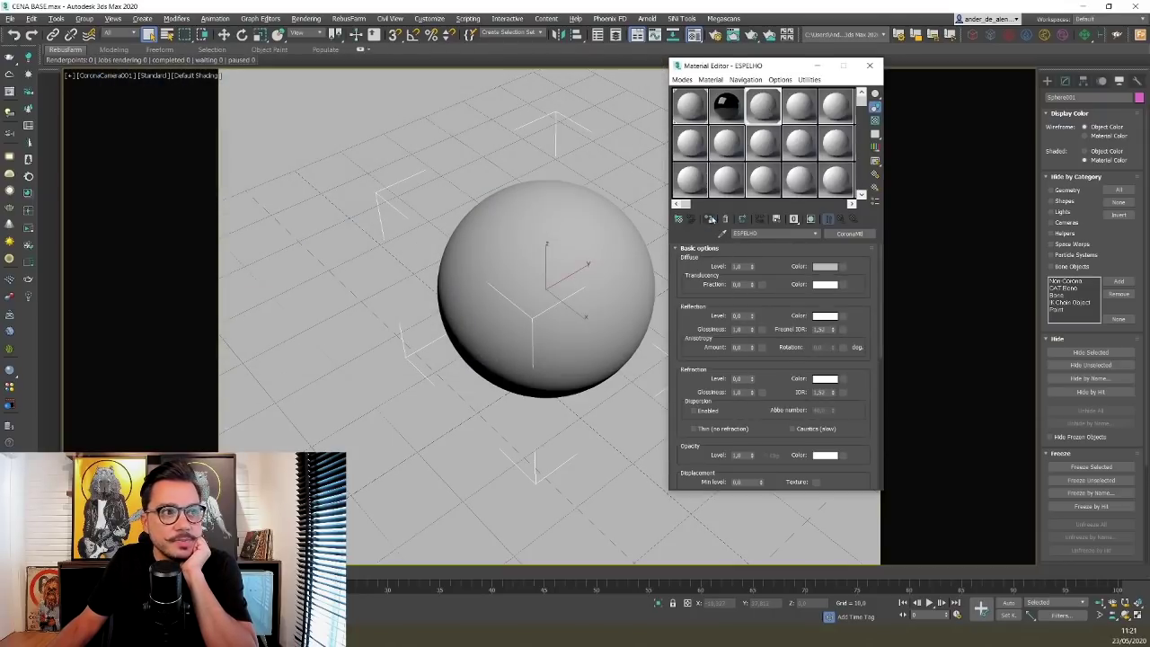
left_click(27, 230)
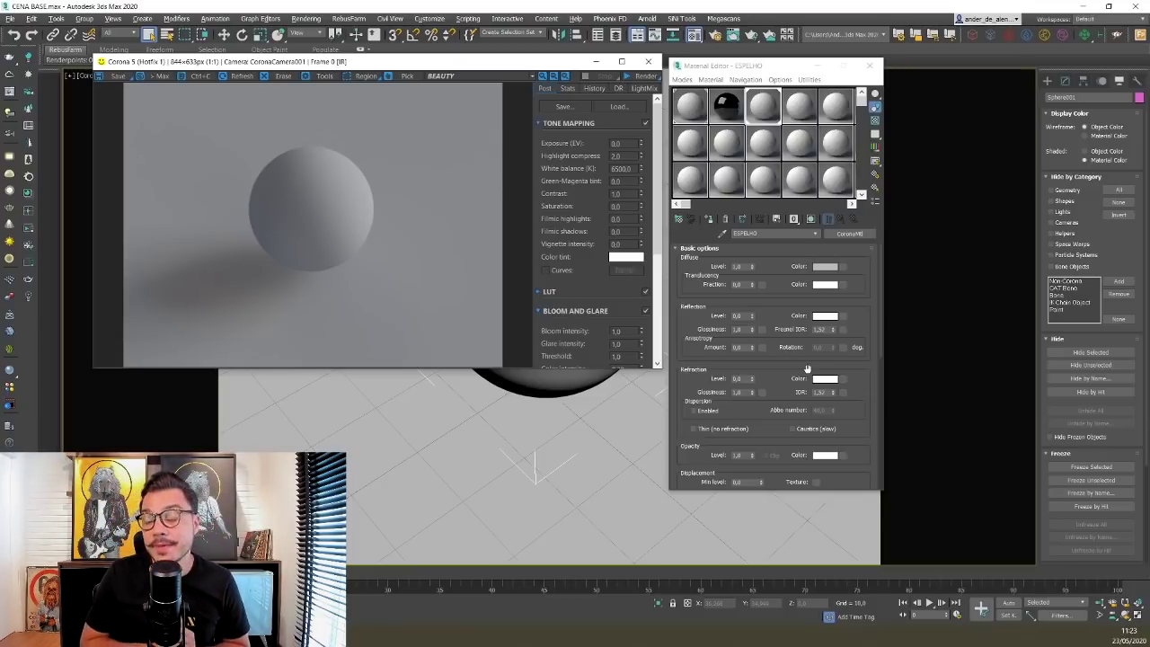
- Set ESPELHO's diffuse color to black and check it in the enlarged material preview
left_click(754, 271)
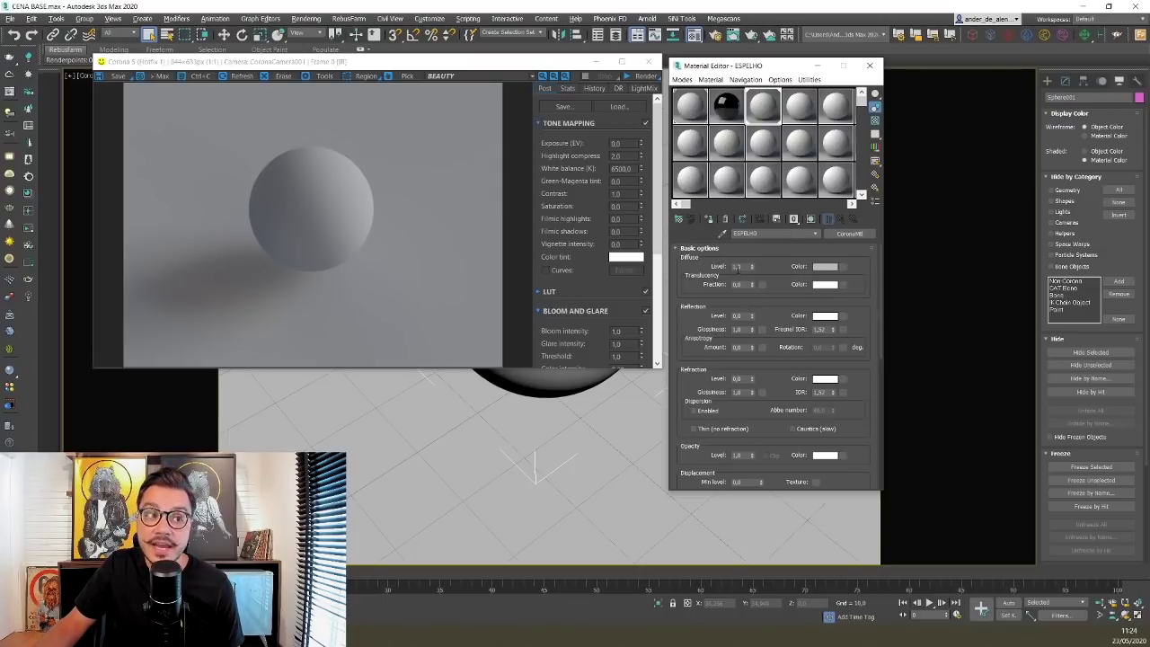
left_click(826, 267)
left_click_drag(832, 290, 787, 290)
left_click(855, 333)
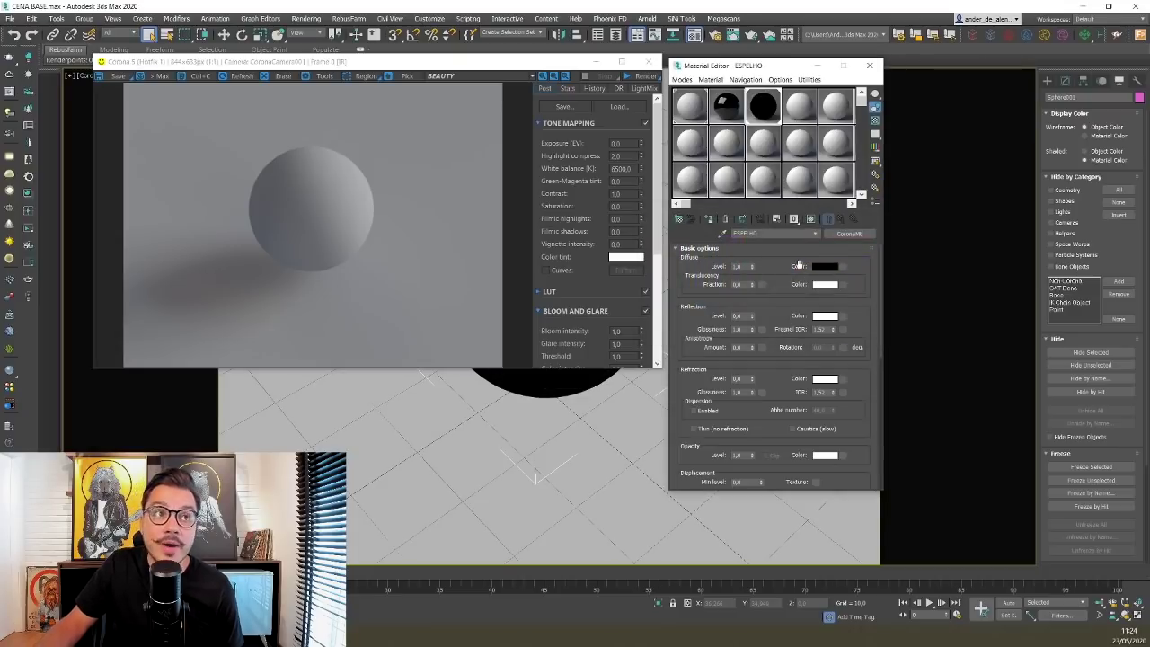
double_click(773, 111)
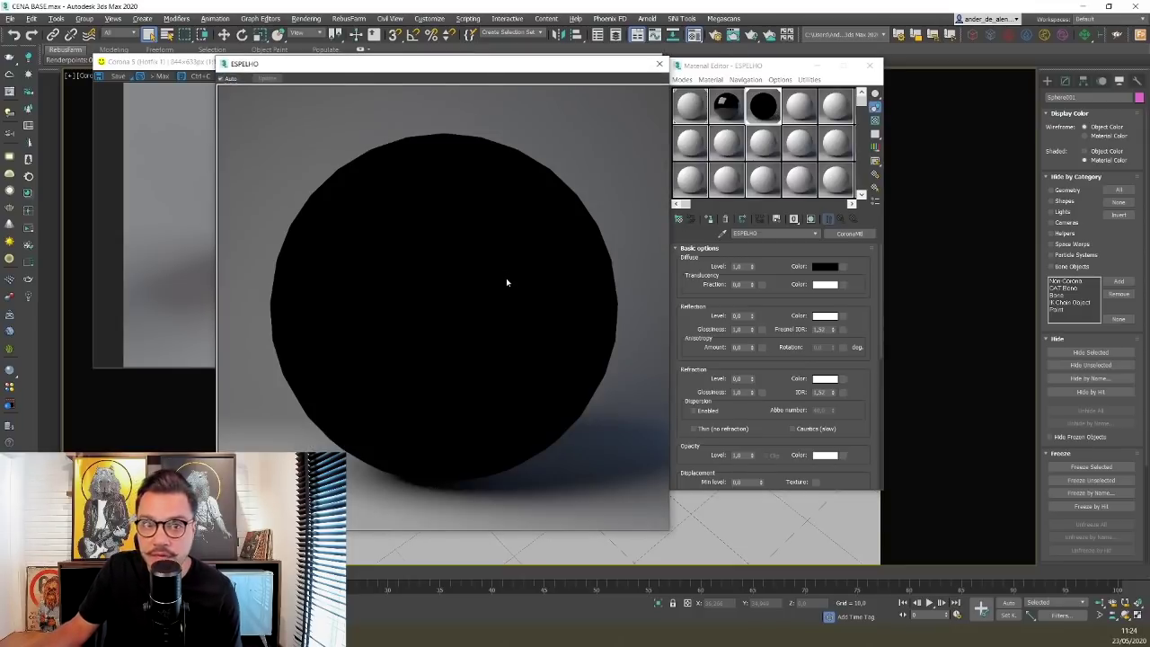
- Set ESPELHO's diffuse color to white and its diffuse level to 0
left_click(823, 267)
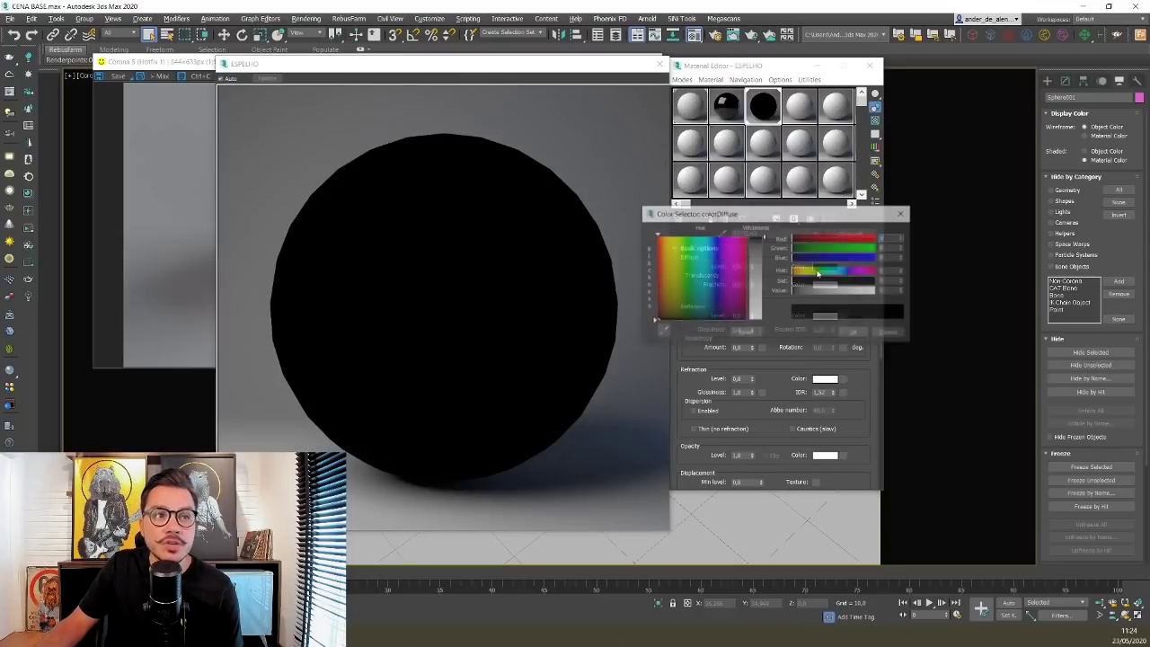
left_click_drag(760, 290, 762, 325)
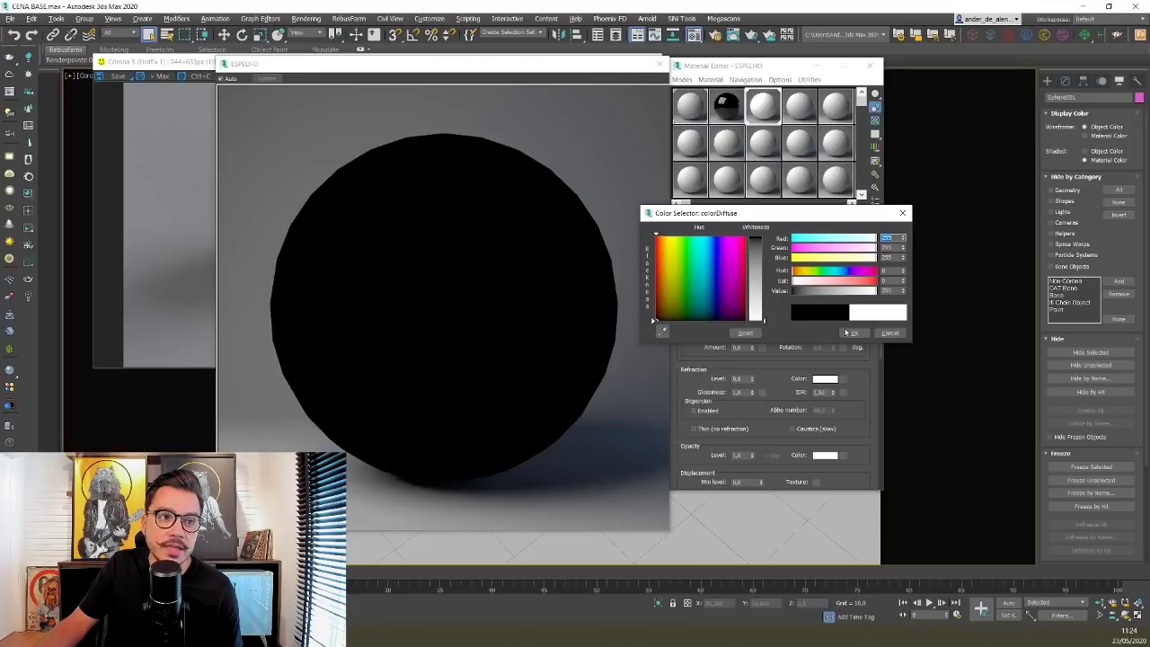
left_click(852, 334)
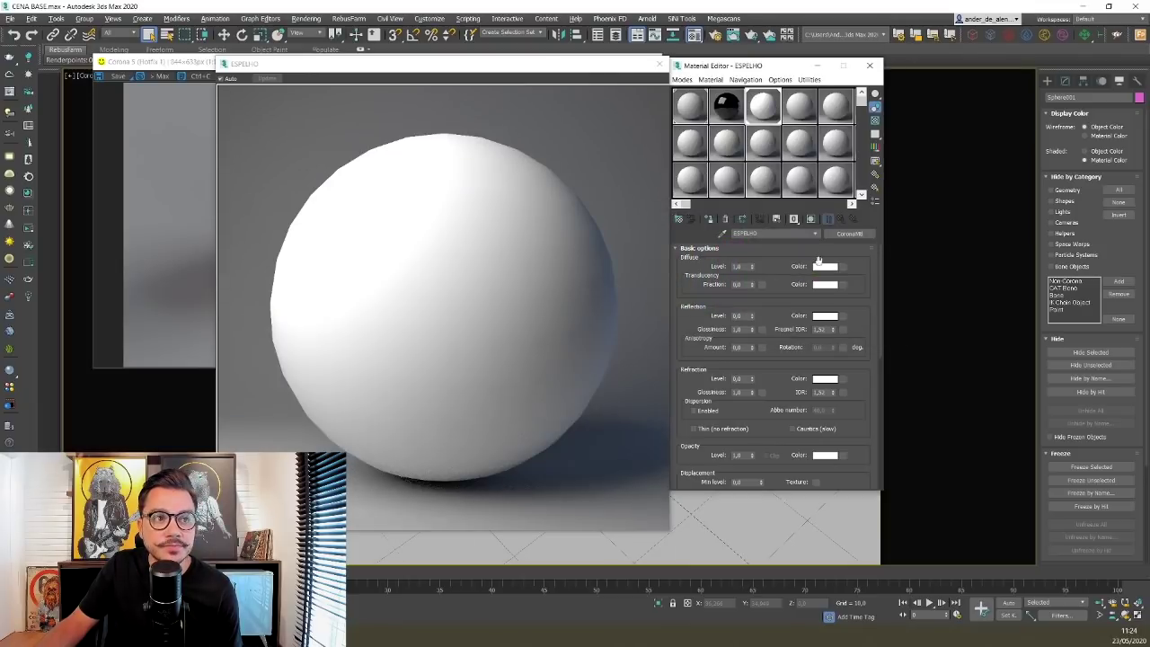
double_click(739, 267)
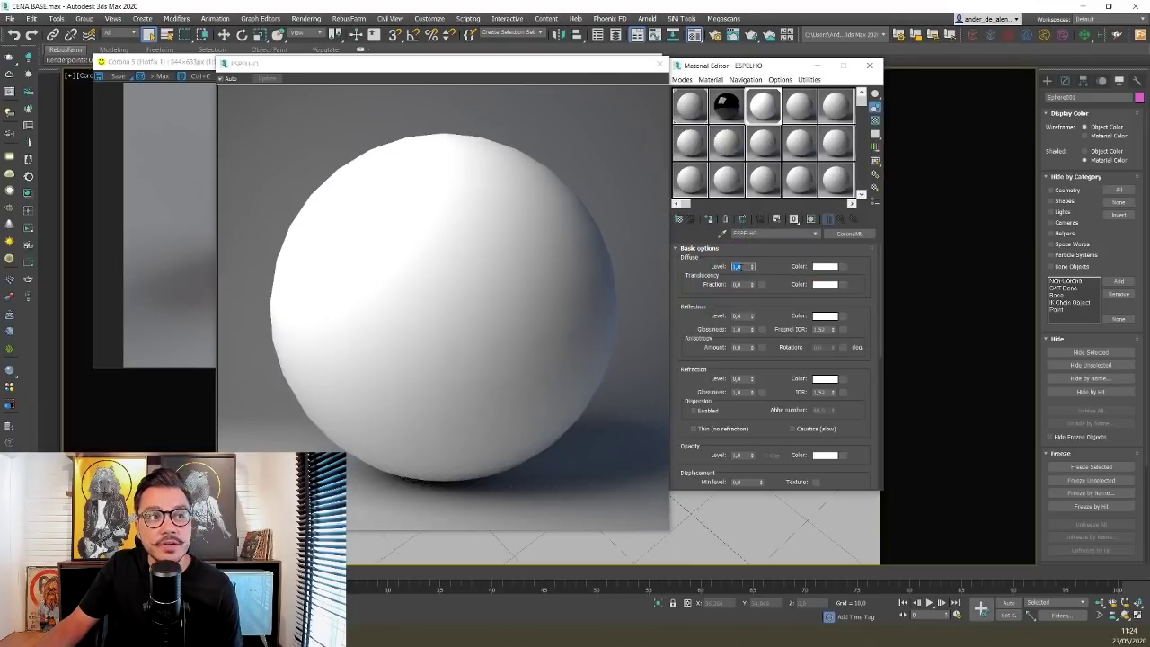
type("0")
key("Return")
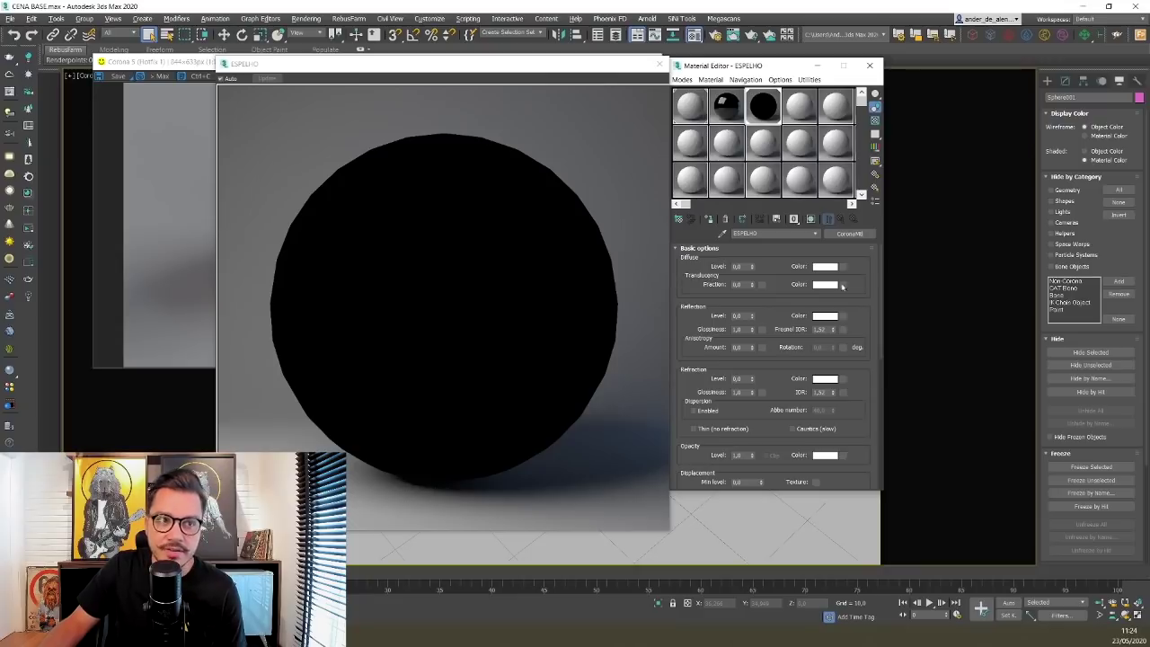
- Close the enlarged material preview, run the interactive render to check the sphere, and stop it
left_click(663, 74)
left_click(660, 67)
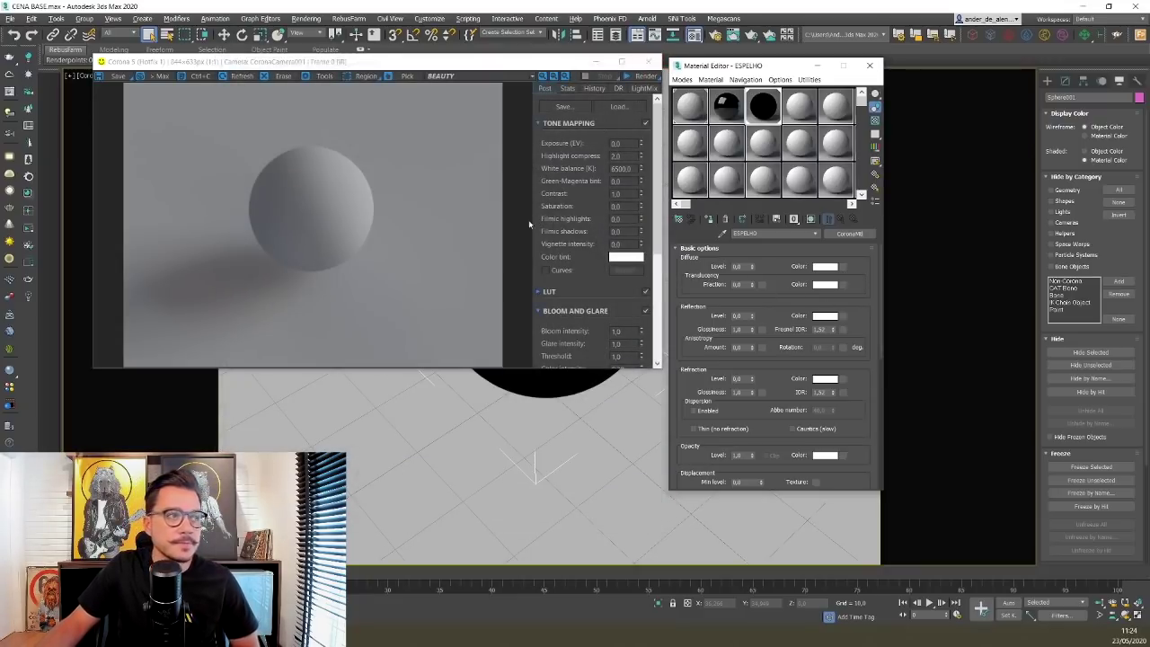
left_click(646, 76)
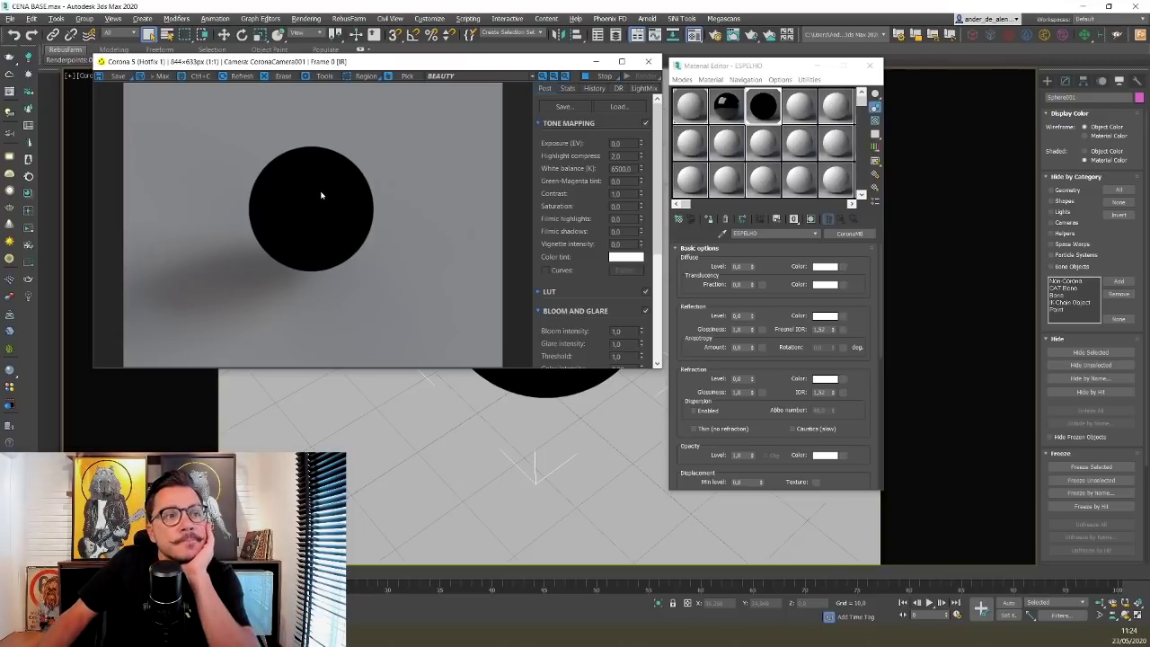
left_click(619, 77)
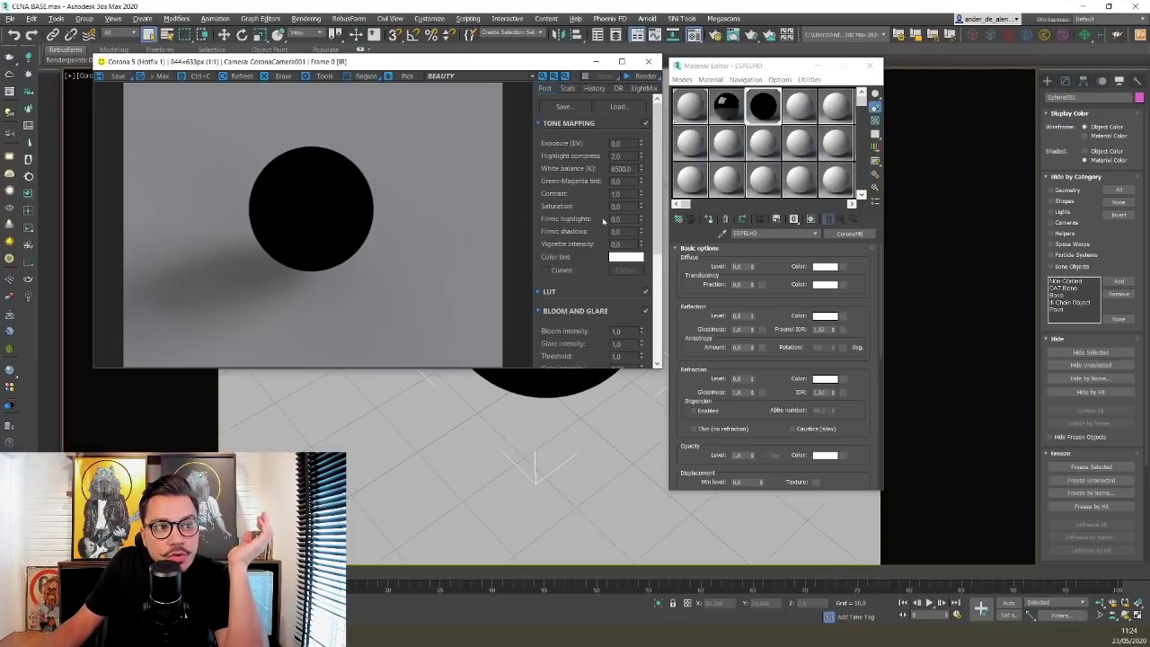
- Set ESPELHO's reflection level to 1 and restart the interactive render
left_click(745, 316)
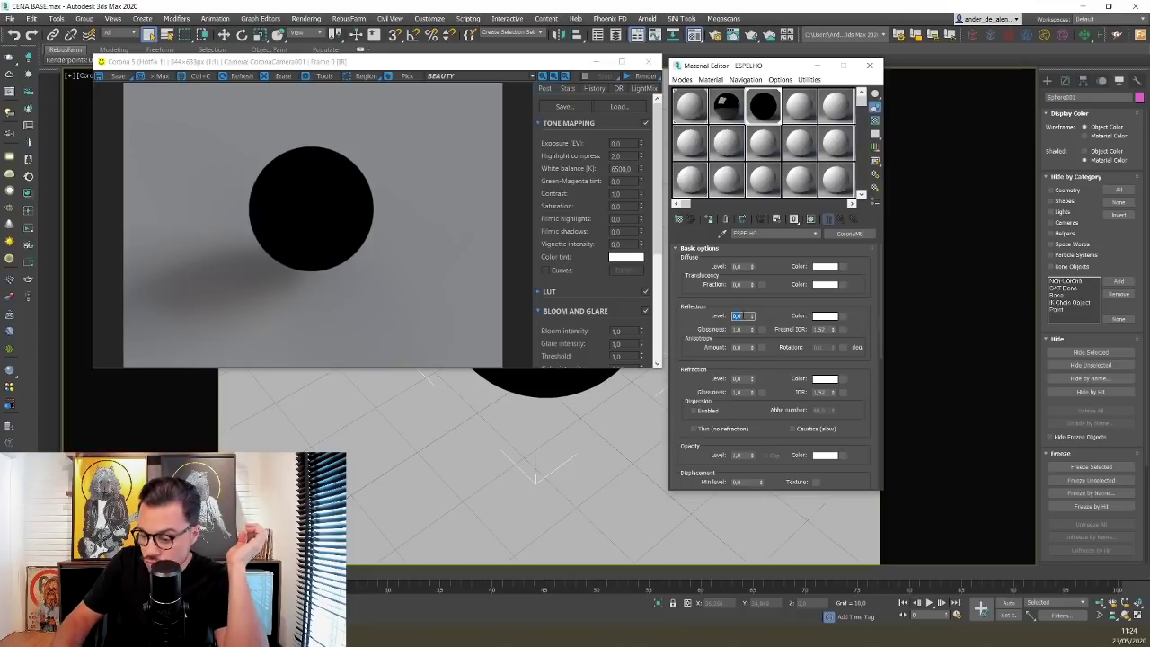
type("1")
key("Return")
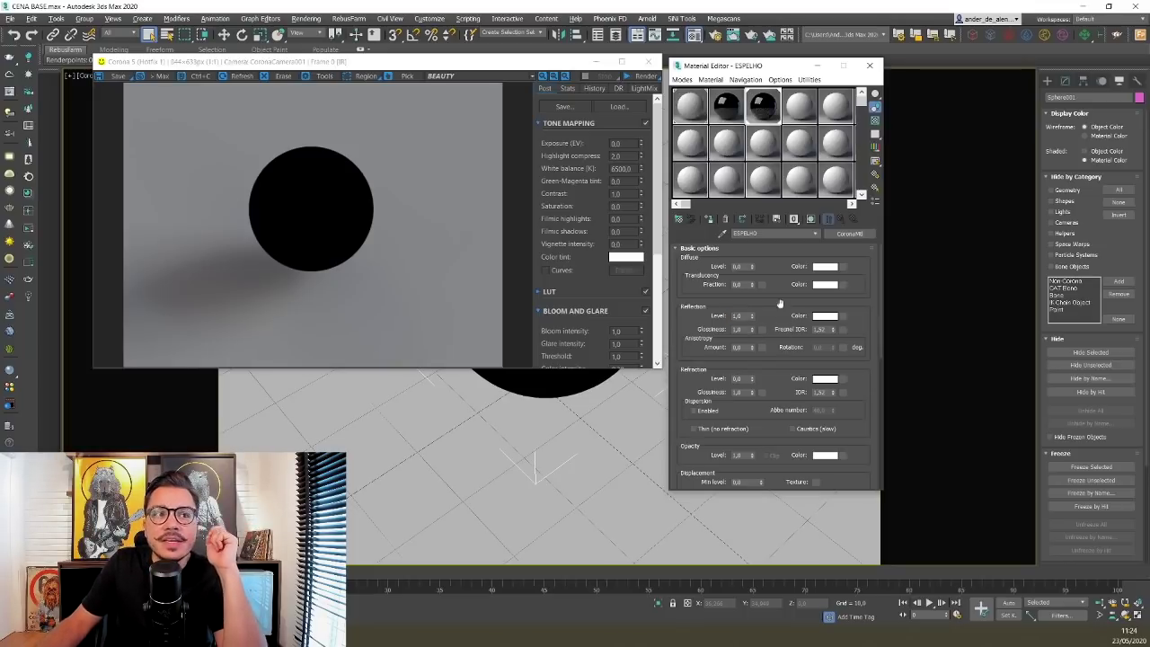
left_click(459, 216)
left_click(645, 76)
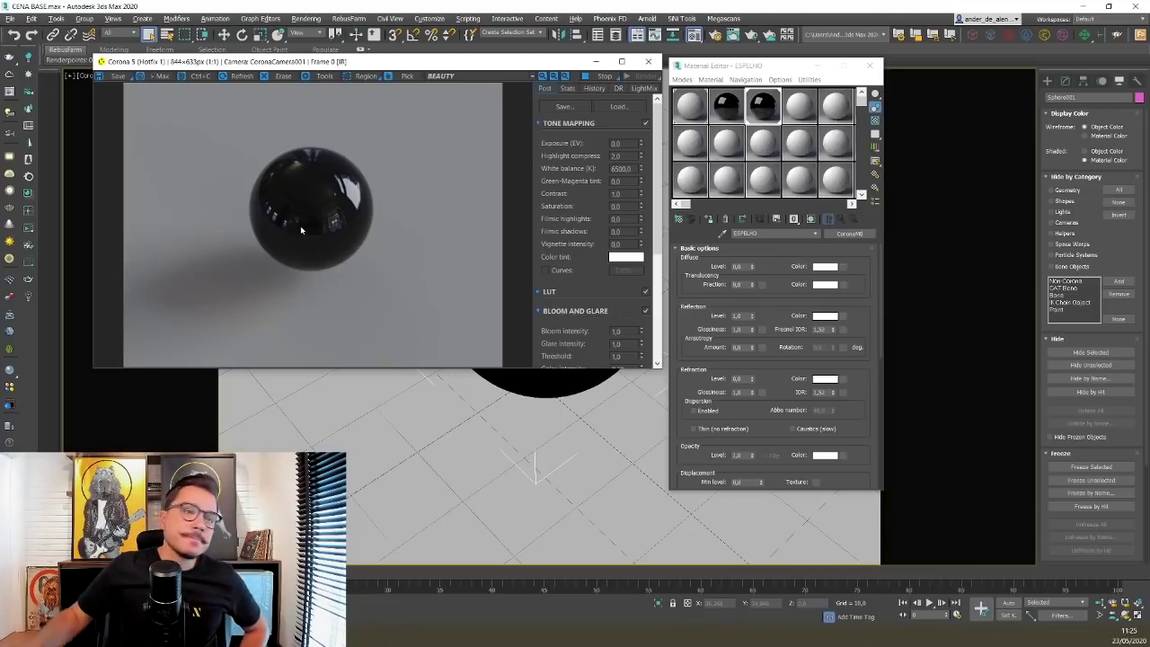
- Set ESPELHO's Fresnel IOR to 999
double_click(821, 329)
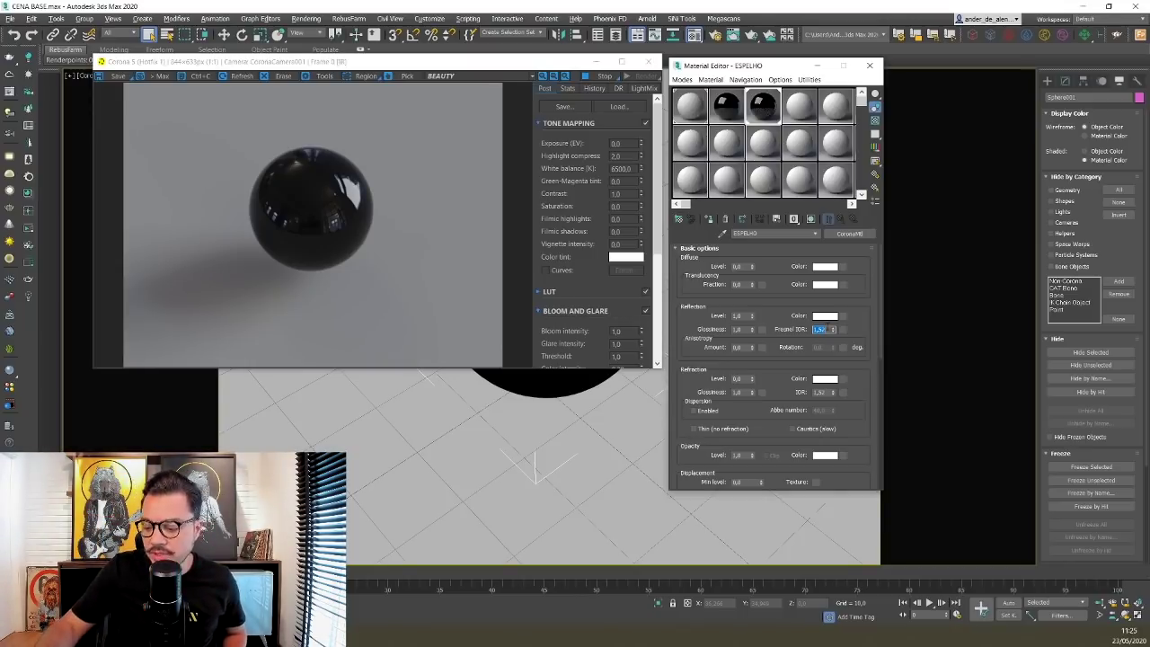
type("999,0")
key("Return")
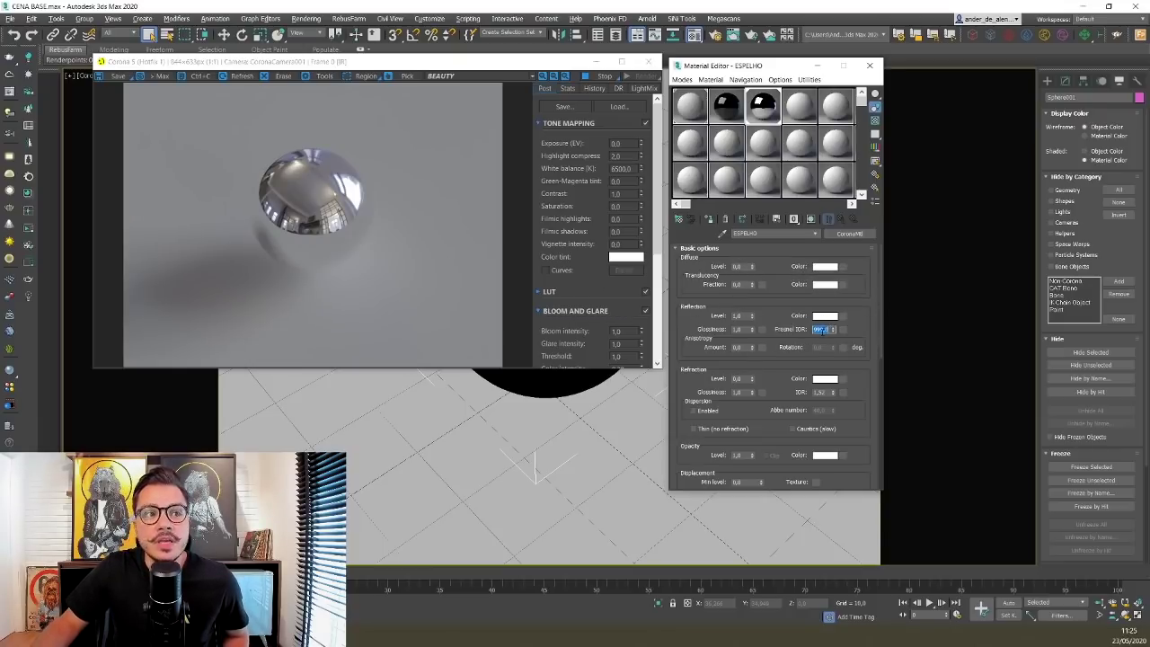
key("Return")
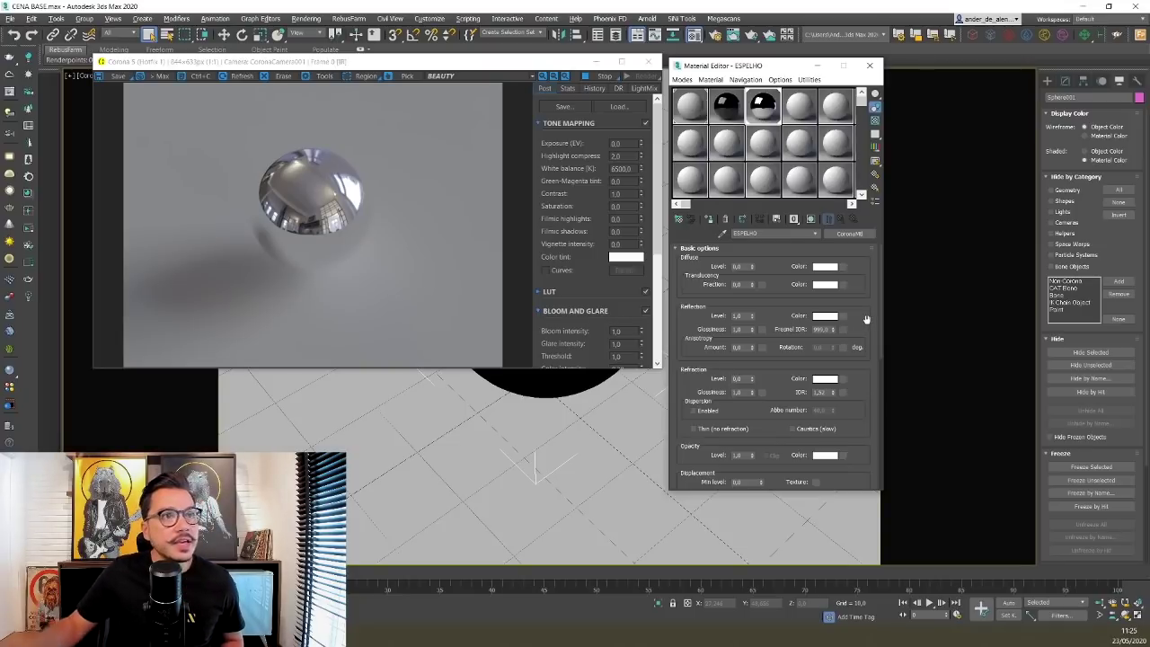
- Check the ESPELHO material in its enlarged preview and return to the rendered sphere
double_click(762, 107)
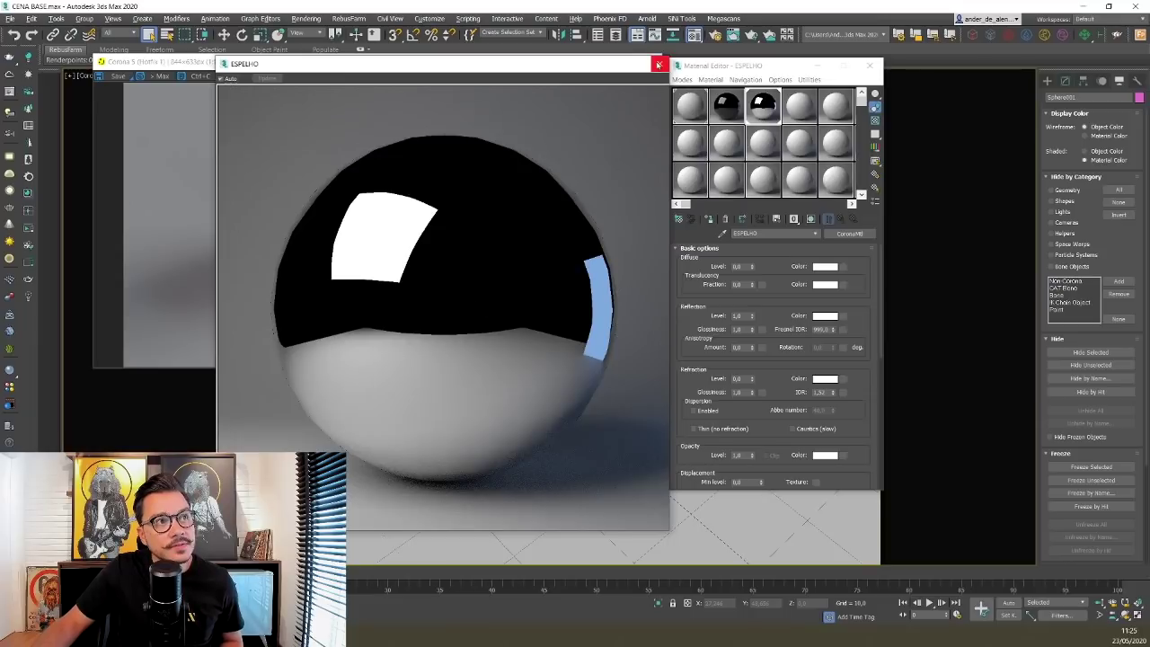
left_click(660, 63)
left_click(432, 229)
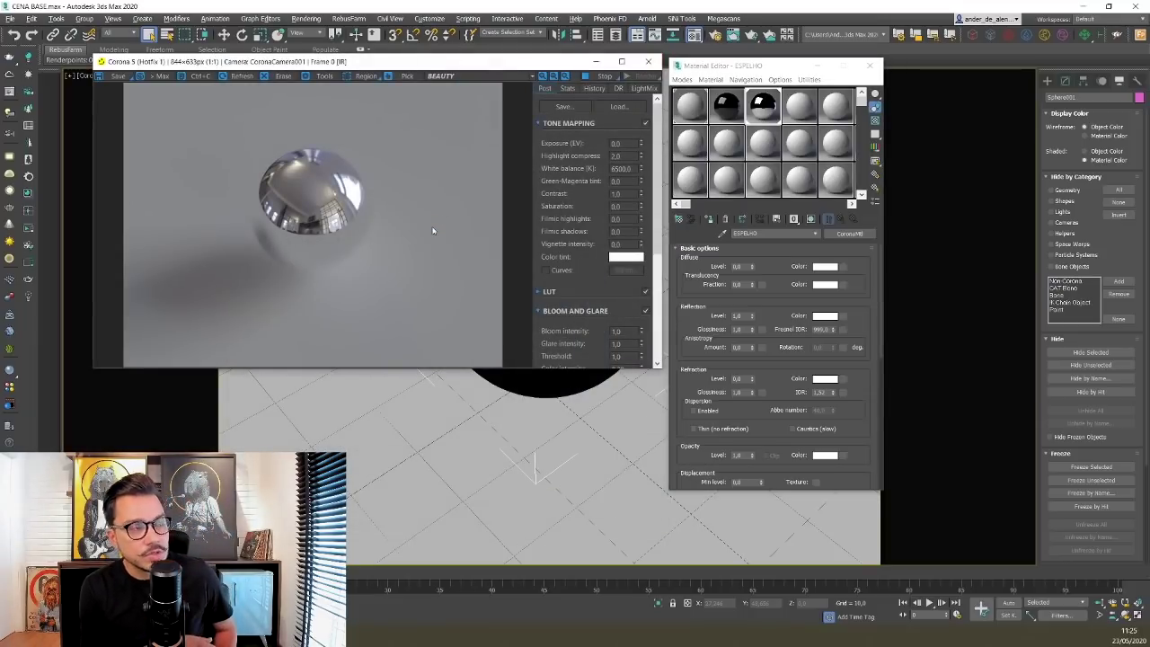
- Copy the ESPELHO material to the fourth sample slot and rename the copy CROMADO
left_click(800, 109)
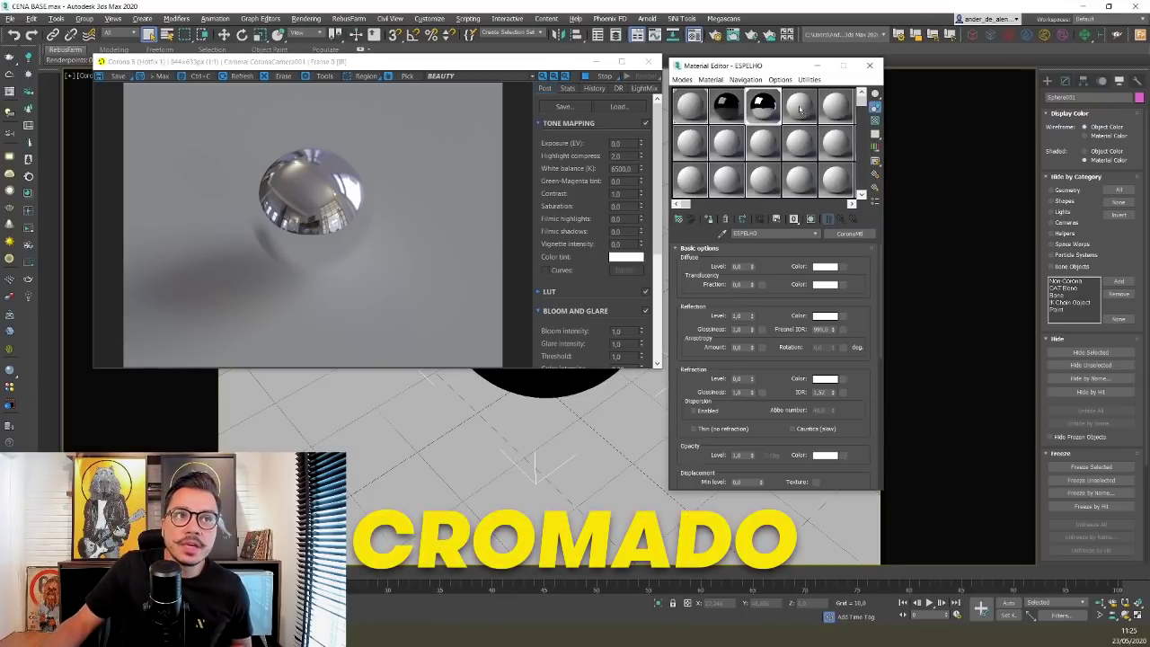
left_click_drag(763, 106, 800, 108)
double_click(760, 234)
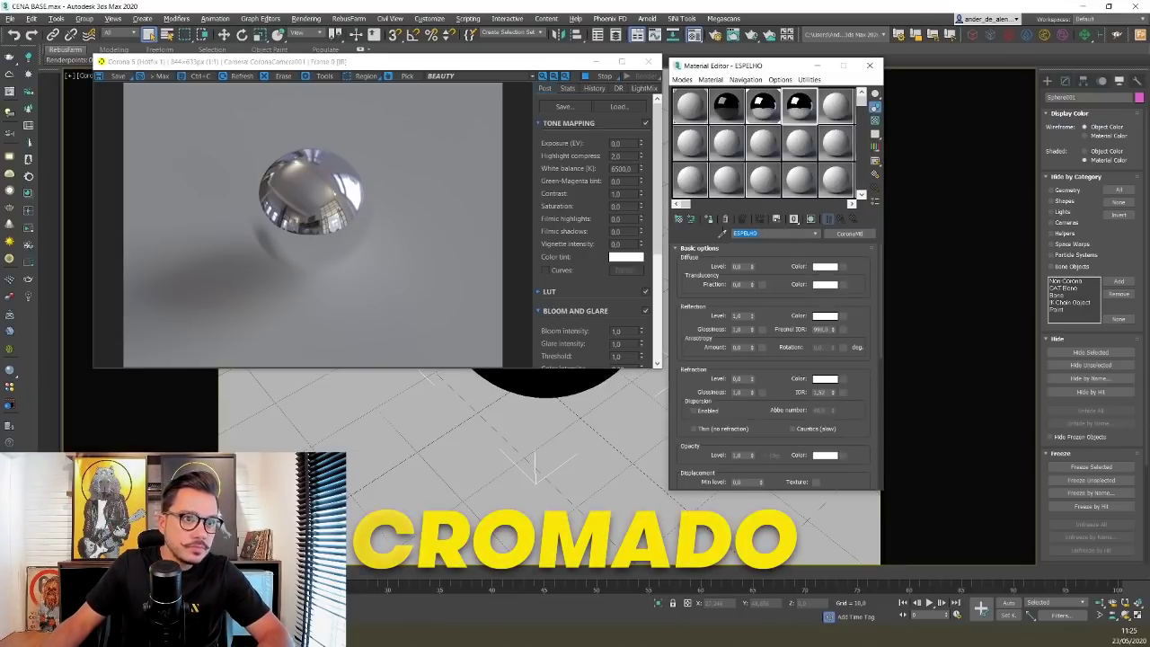
type("CROMADO")
key("Return")
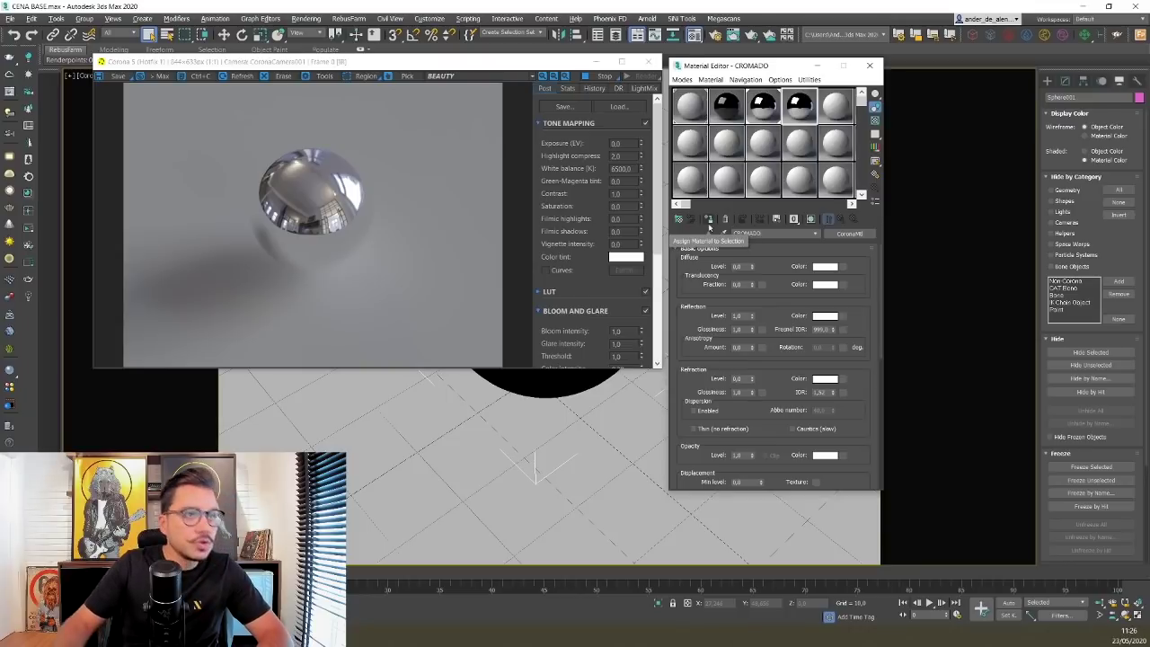
- Assign the CROMADO material to the sphere and set its reflection glossiness to 0,9
left_click(538, 384)
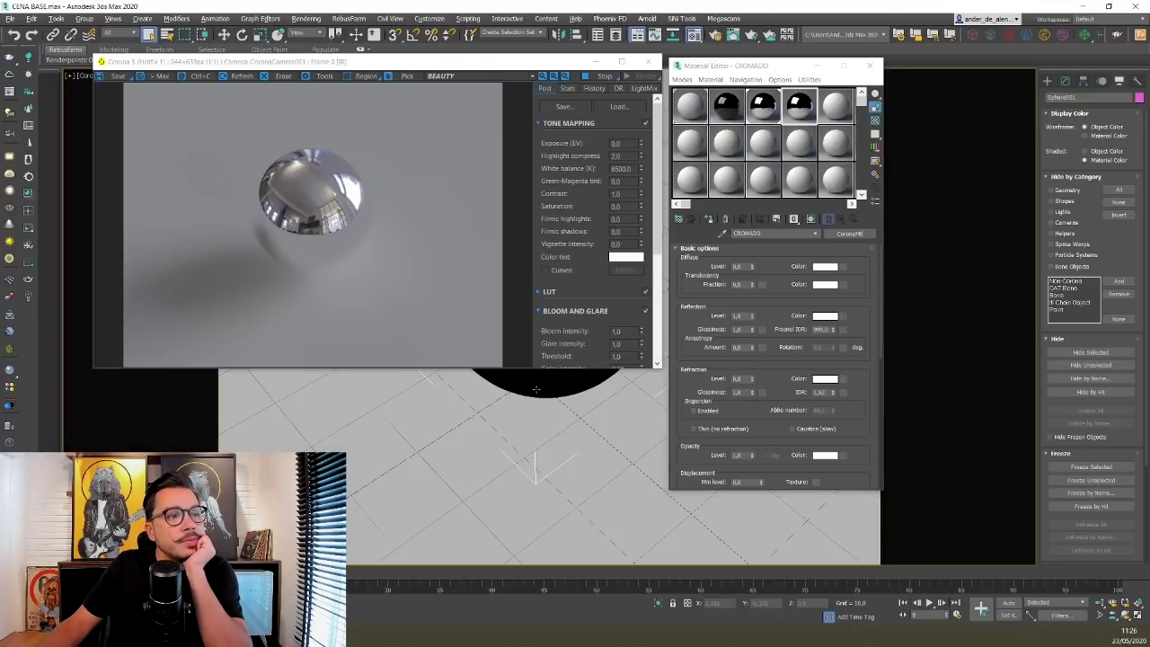
left_click(725, 244)
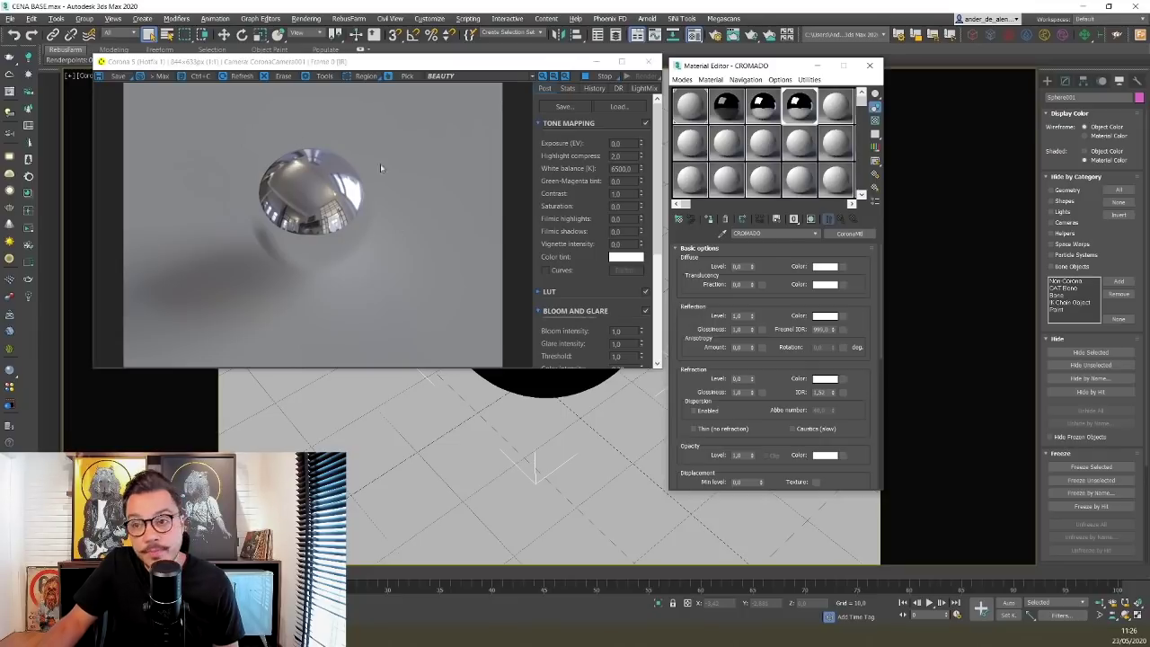
double_click(745, 330)
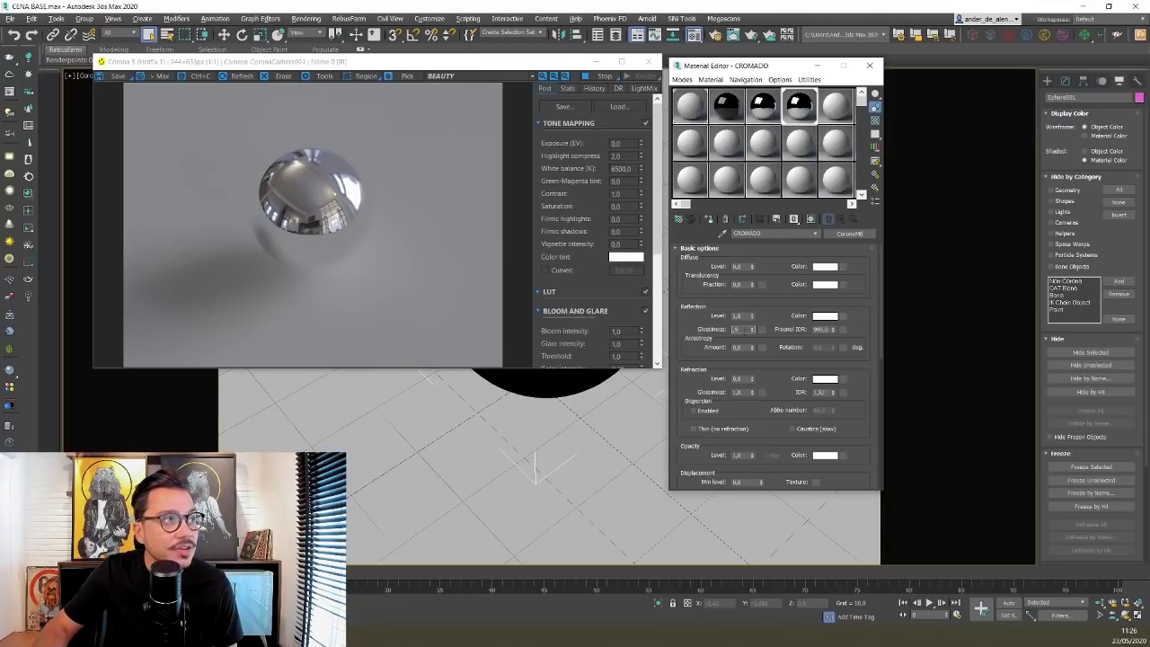
key("Return")
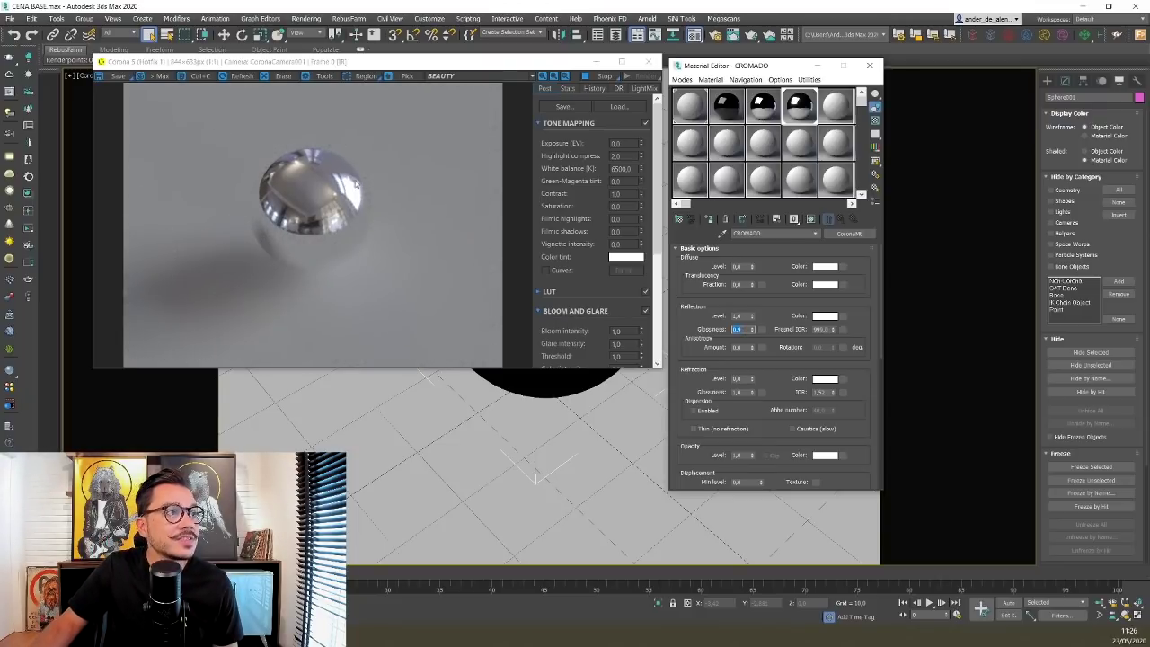
- Try CROMADO's reflection glossiness at 0,8 and at 0,6, and inspect the blurred reflections on the rendered sphere
double_click(746, 330)
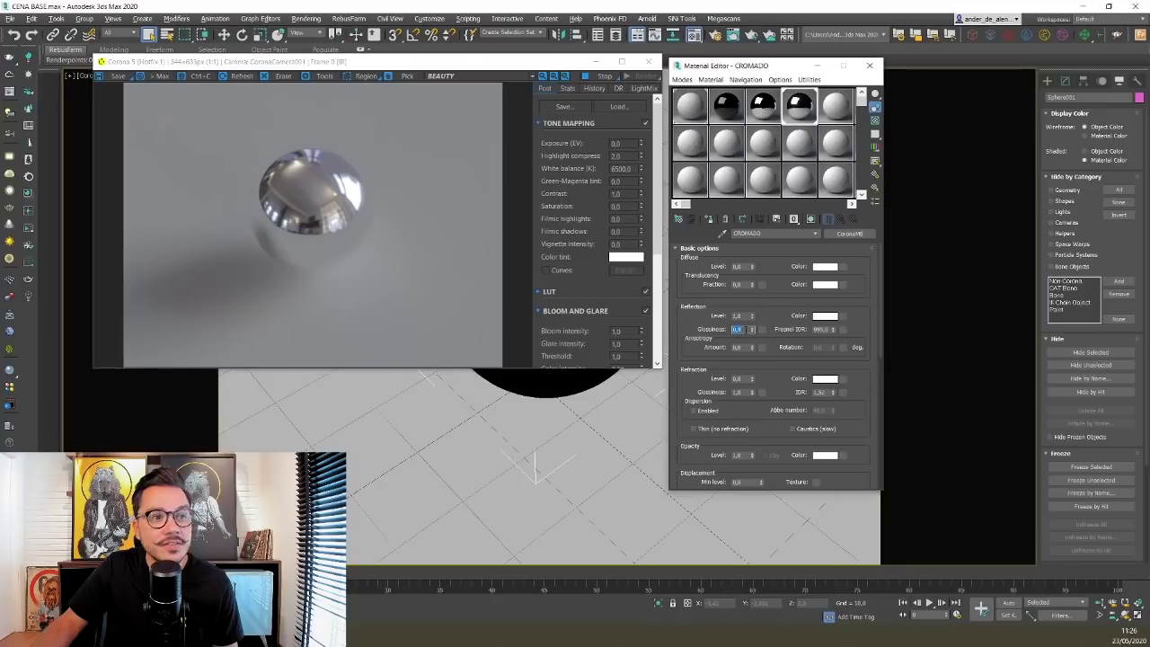
type(".8")
key("Return")
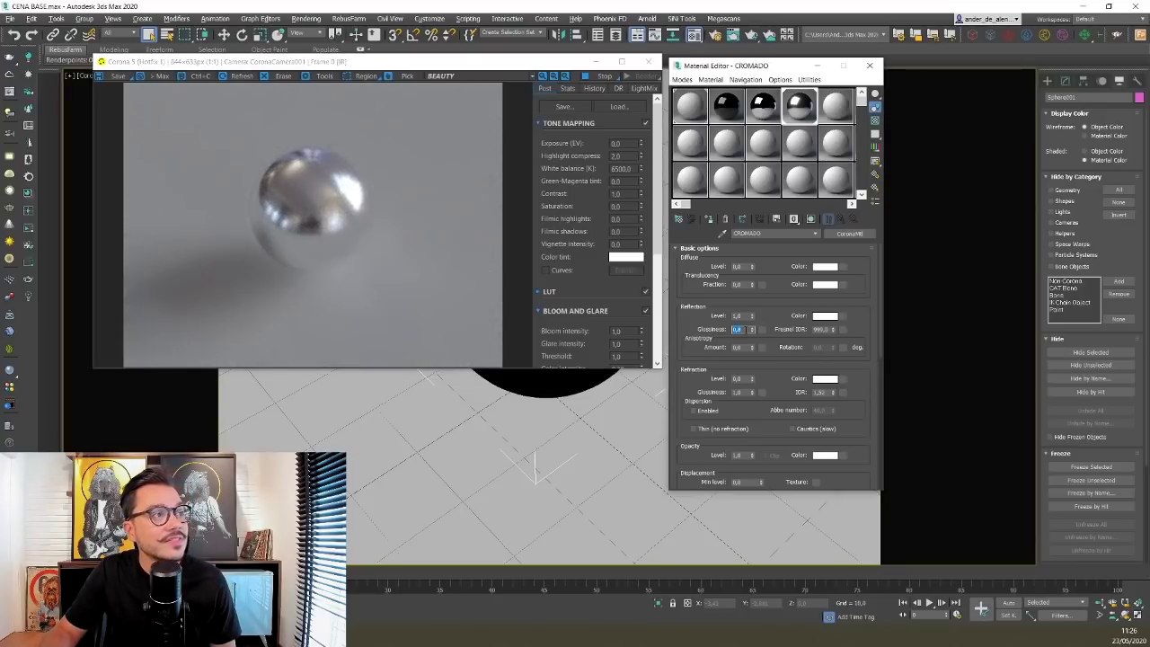
type(".7")
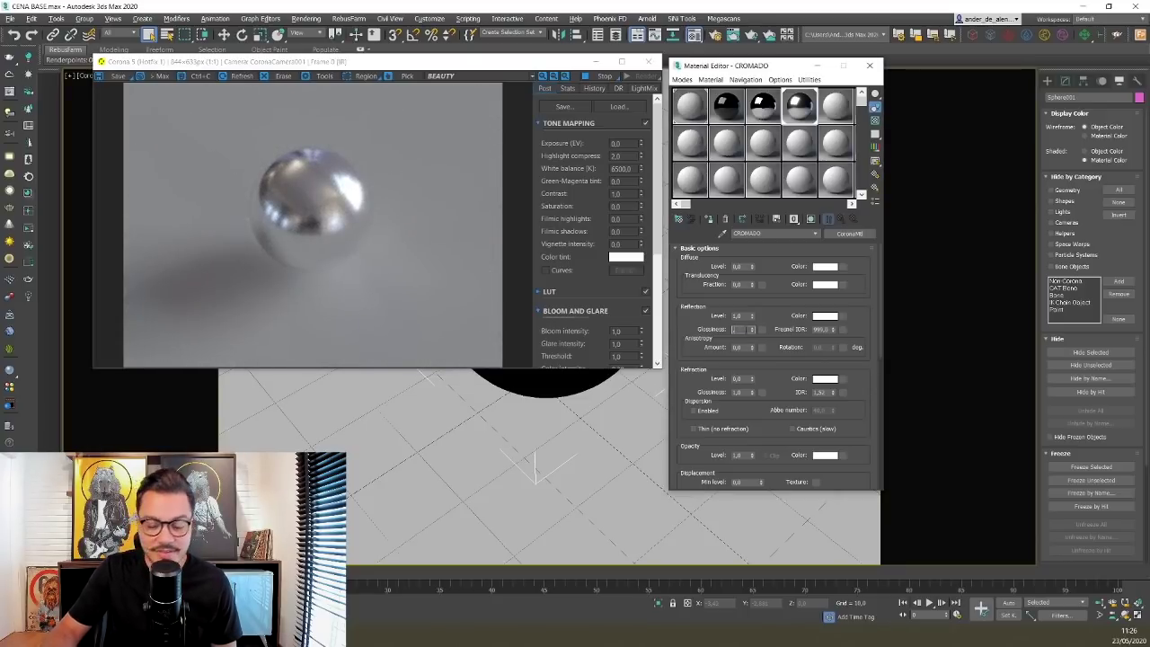
key("Return")
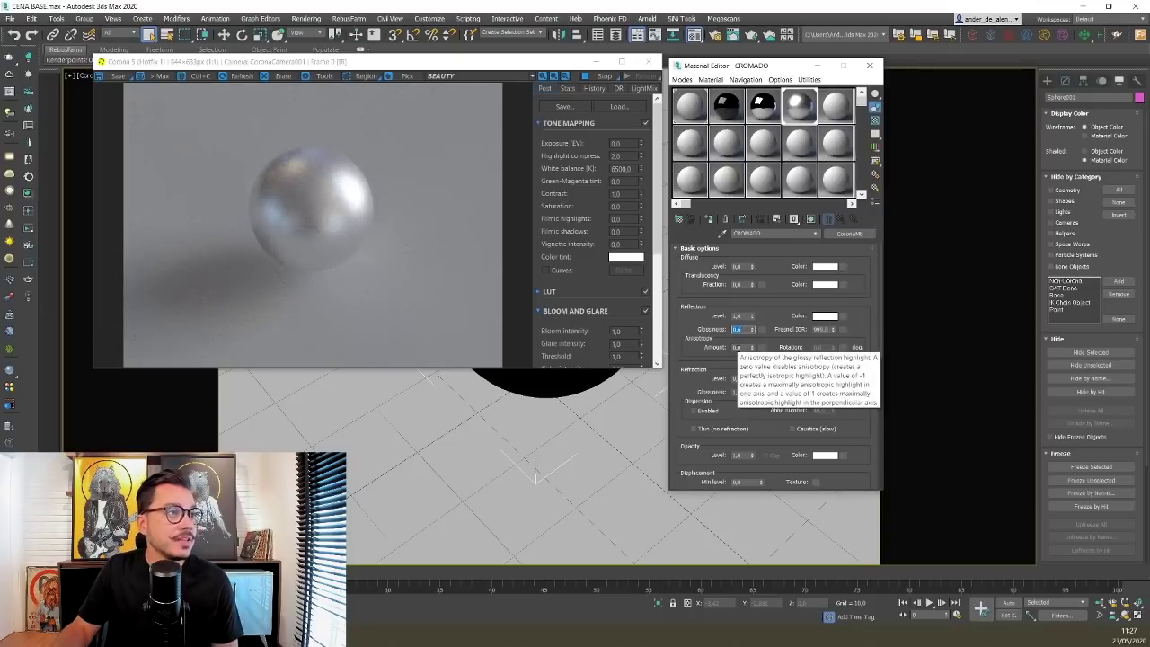
scroll(329, 189, "up", 1)
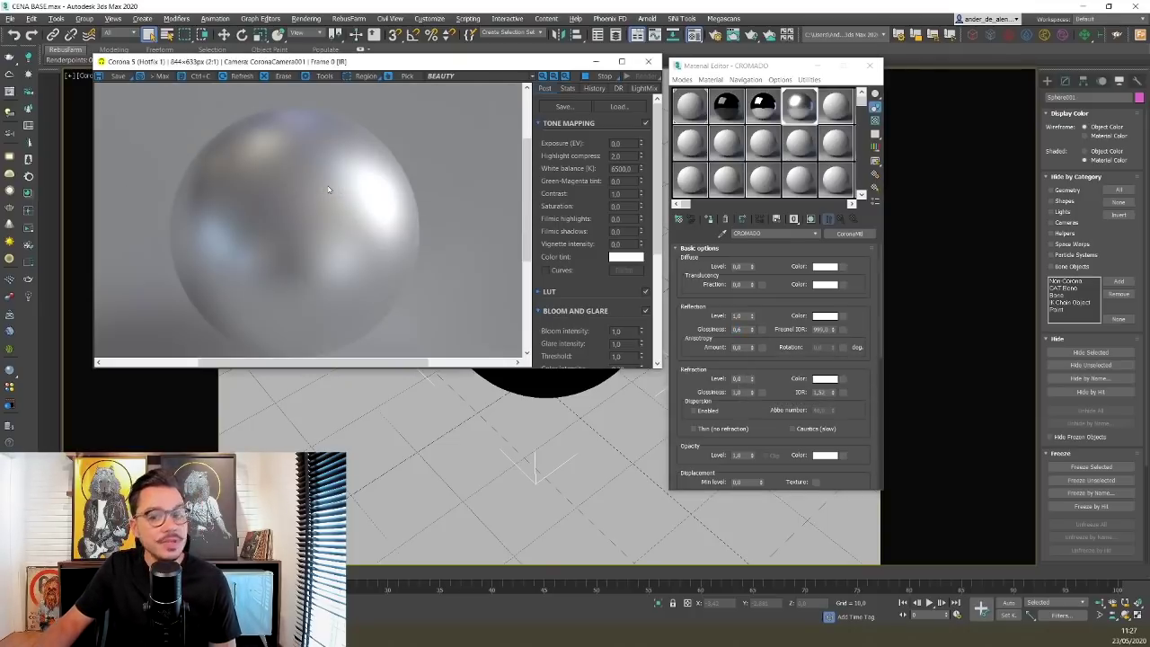
scroll(329, 188, "down", 1)
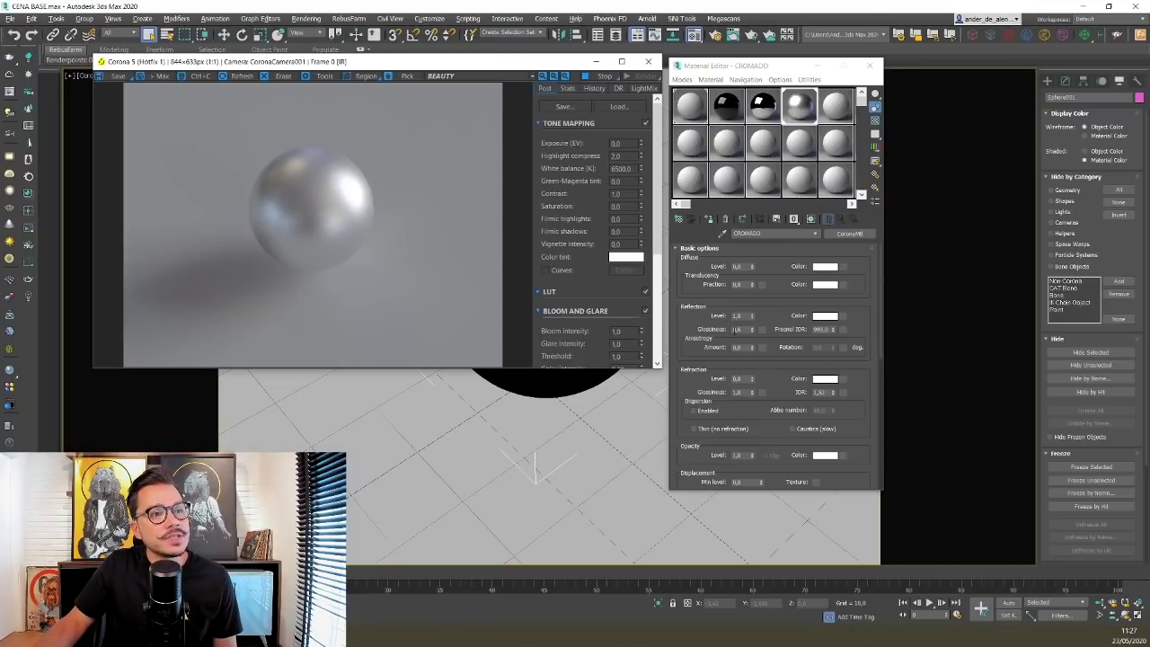
- Raise CROMADO's reflection glossiness to 0,9 and try 0,85 for comparison
left_click(739, 329)
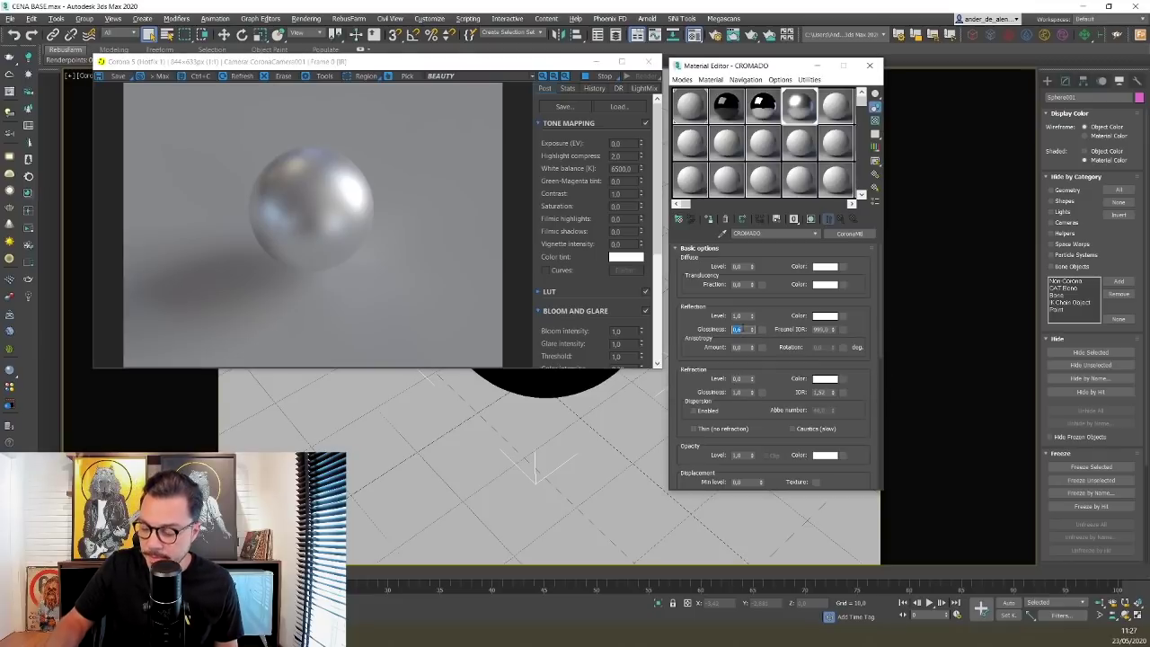
type("1")
key("Return")
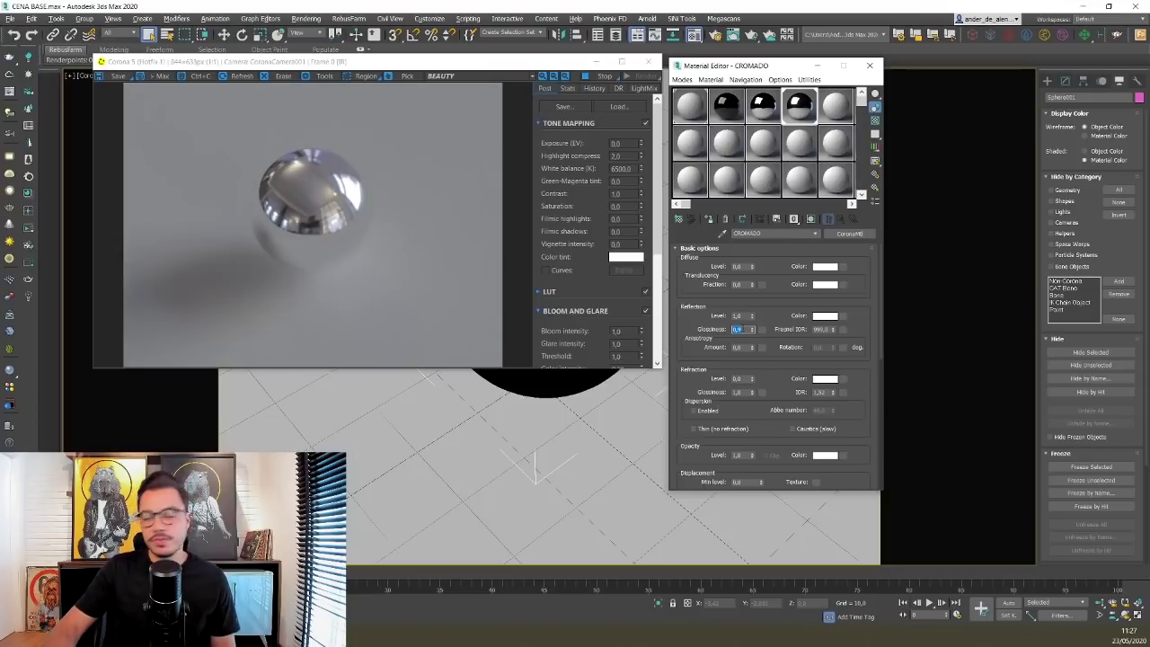
key("Return")
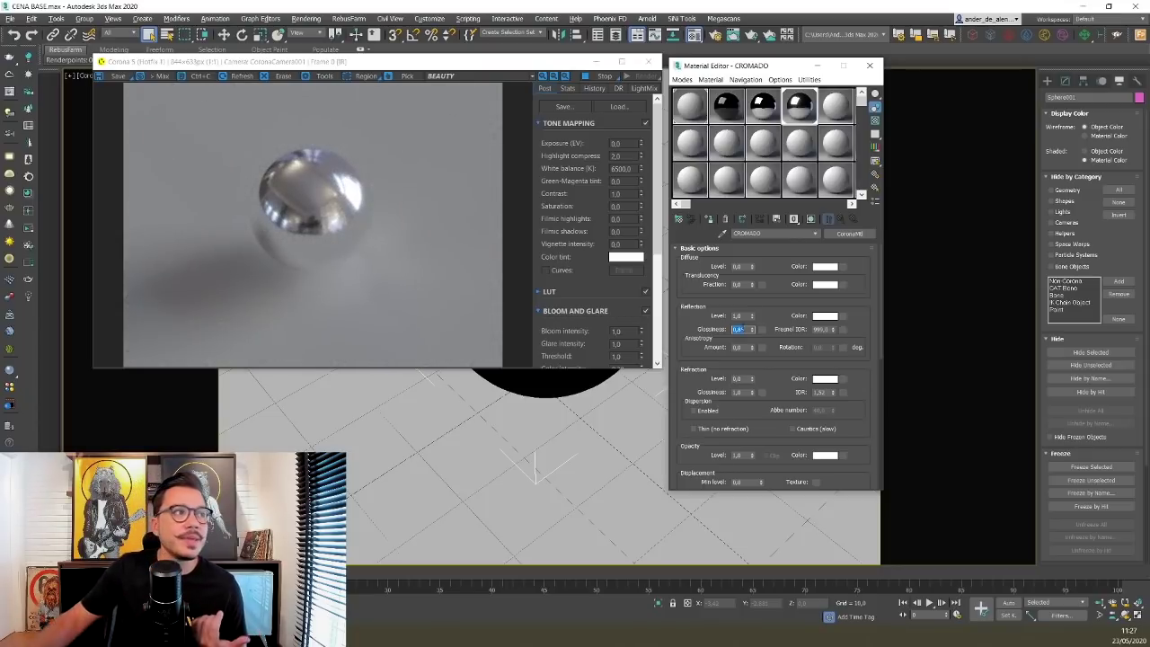
- Compare CROMADO's reflection glossiness at 0,8 in its enlarged material preview and return to the rendered sphere
double_click(800, 106)
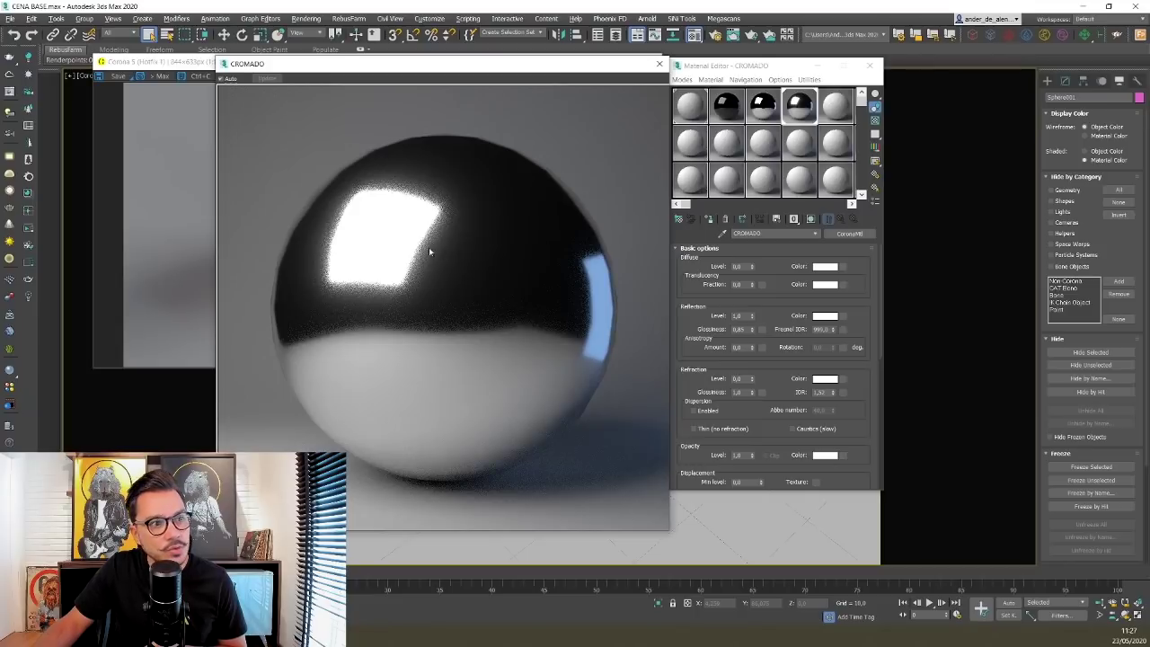
double_click(739, 329)
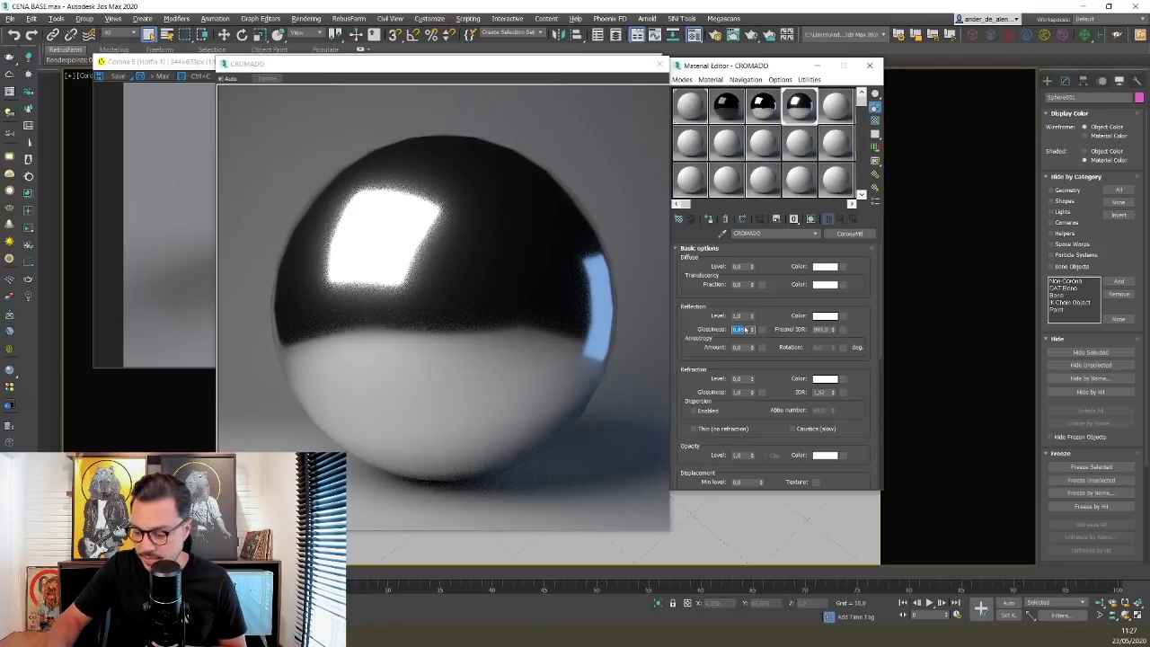
type("1")
key("Return")
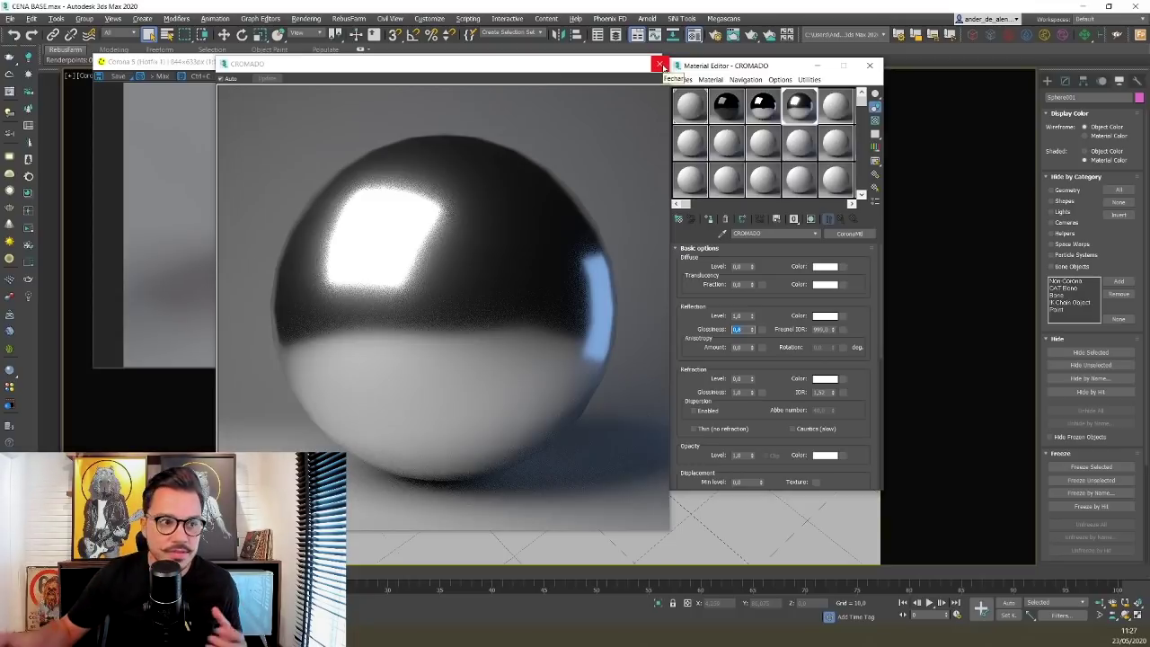
left_click(663, 66)
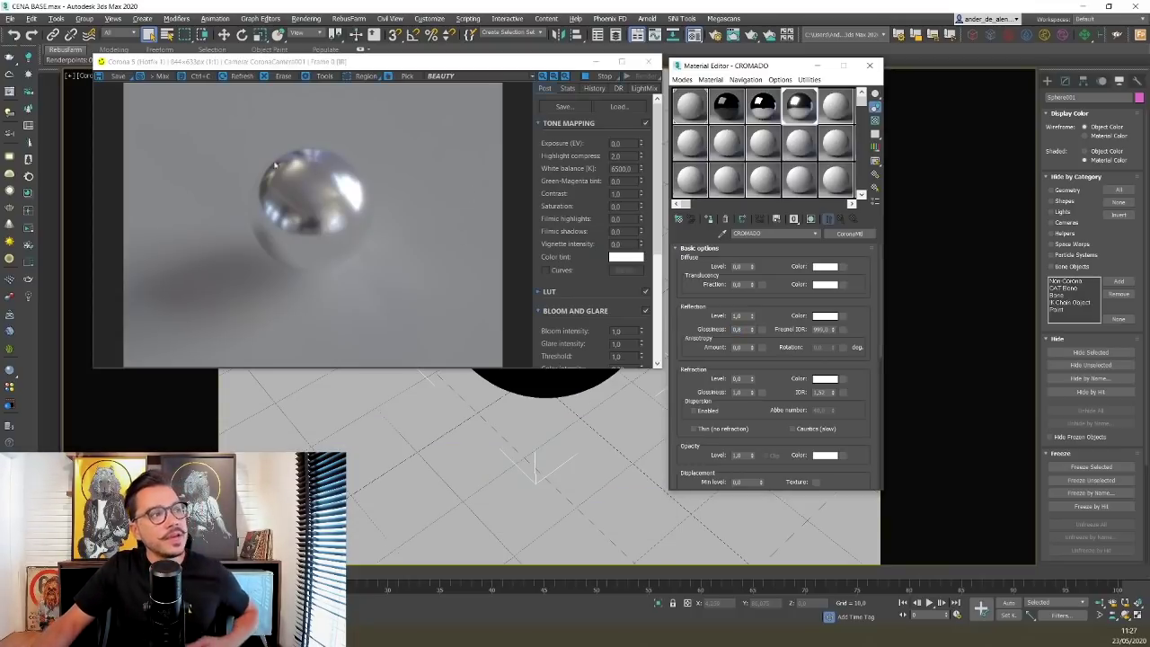
- Set CROMADO's reflection glossiness to 0,9
double_click(742, 330)
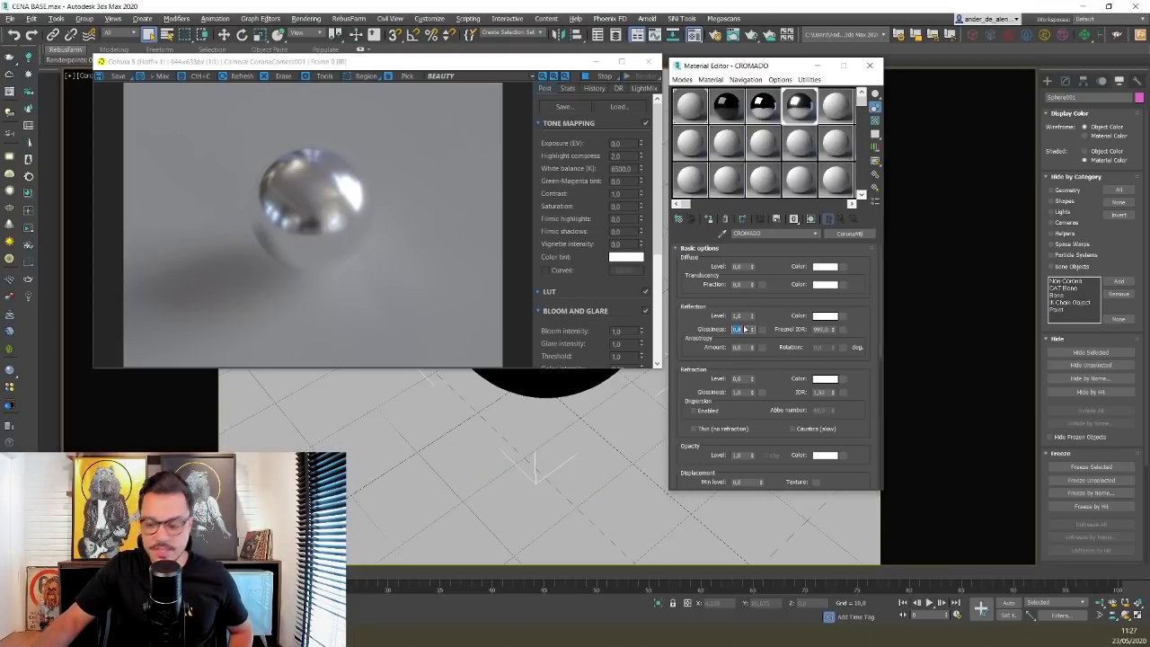
key("Return")
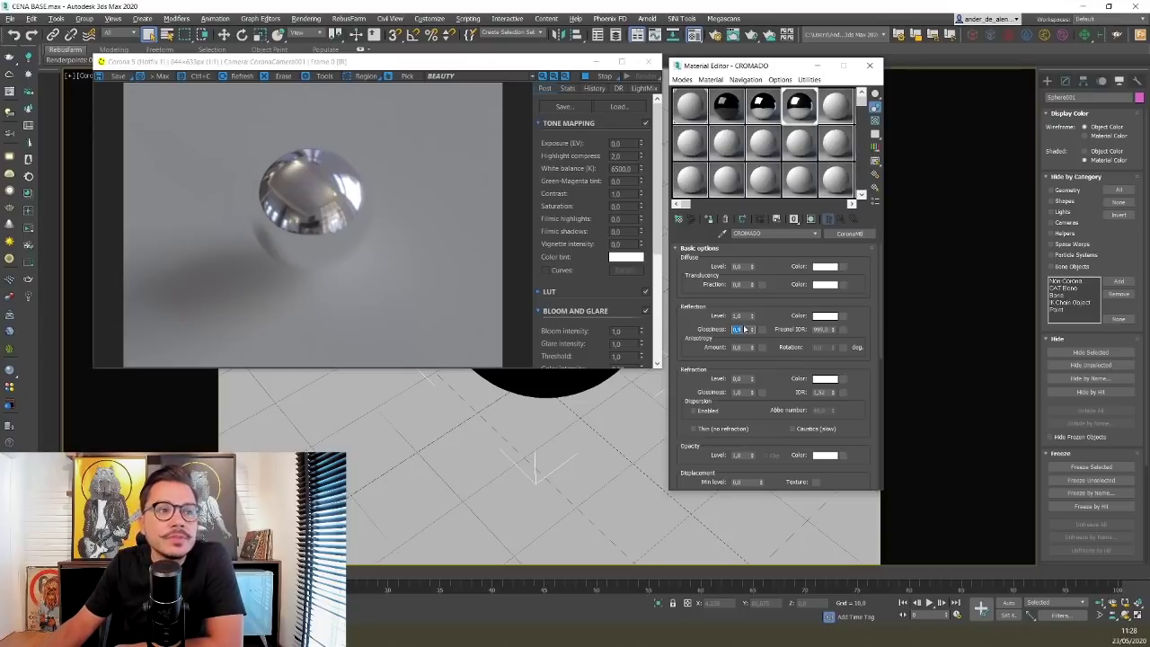
key("Return")
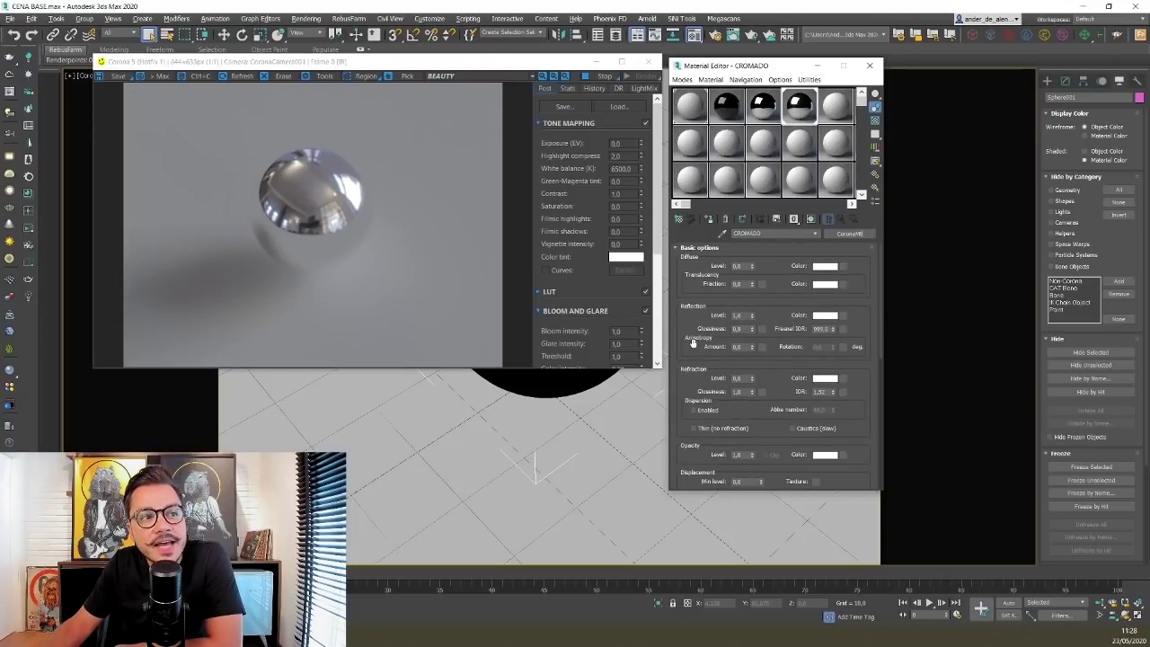
- Test CROMADO's anisotropy amount at 0,8 and settle on 0,5
double_click(739, 347)
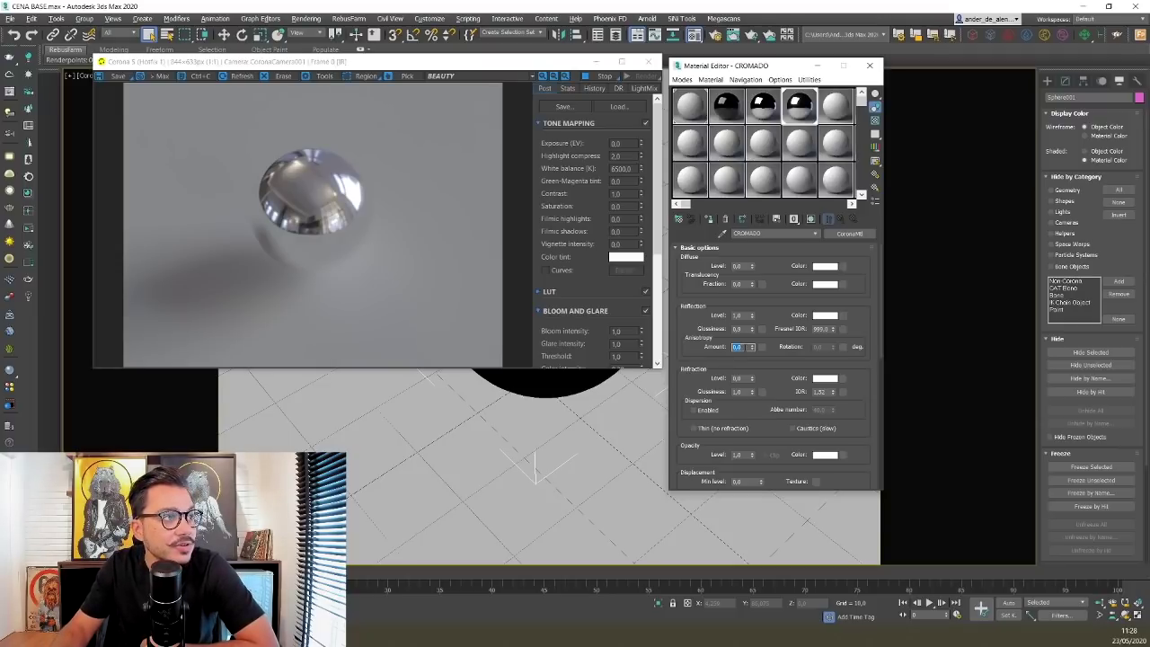
key("Return")
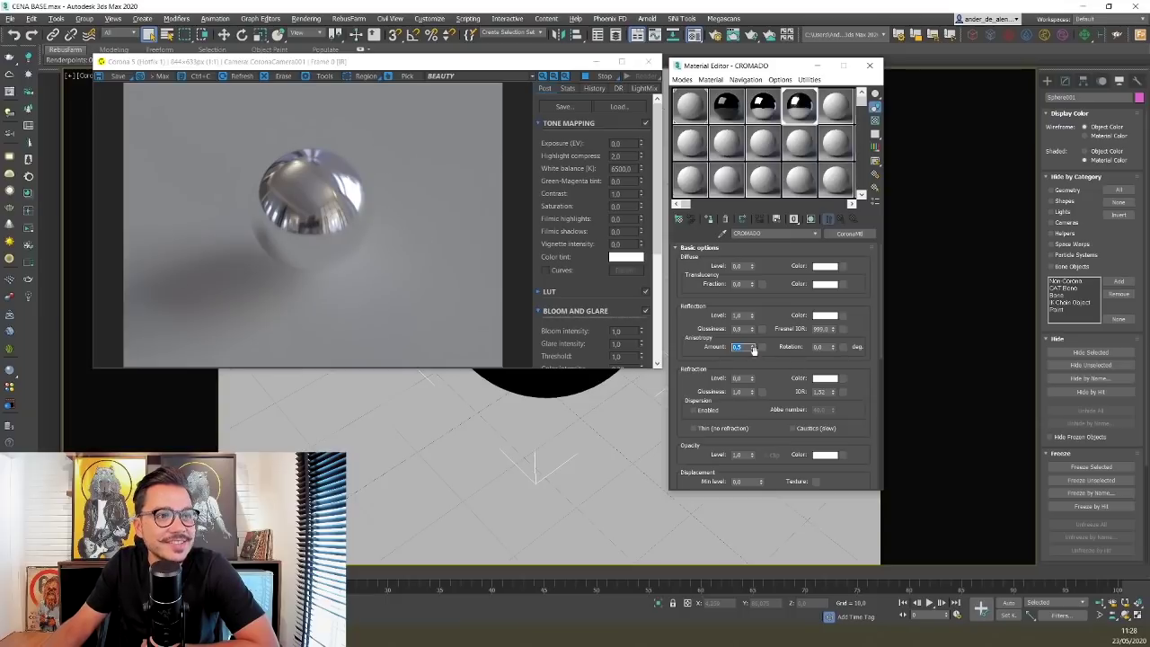
type(",")
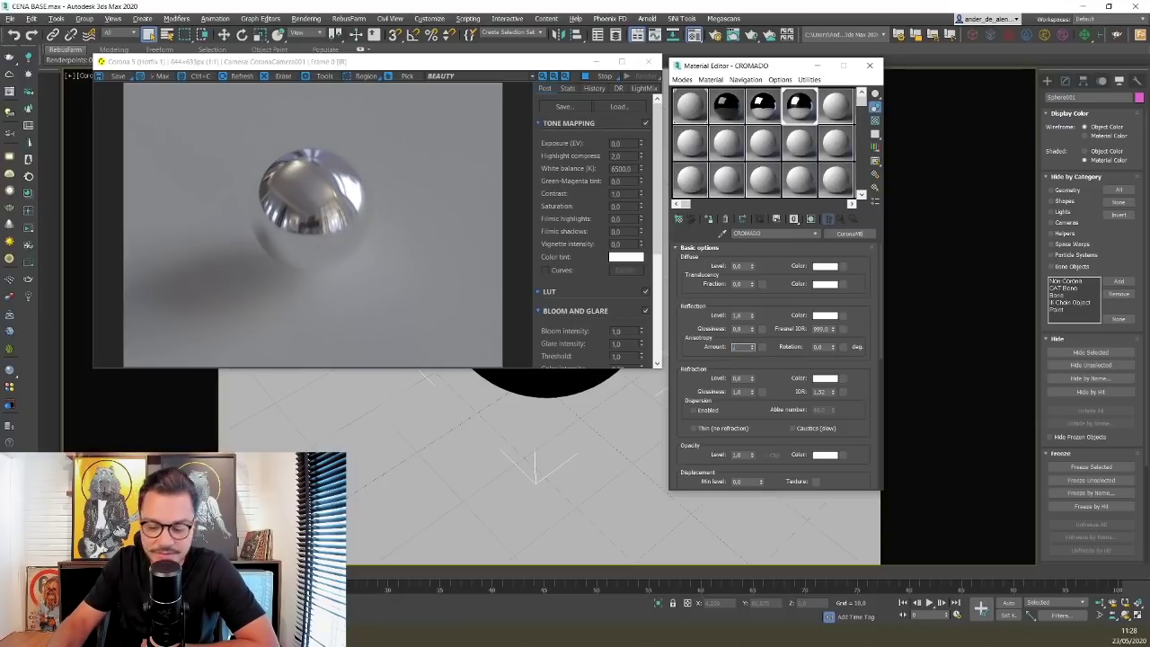
type("8")
key("Return")
type(",5")
key("Return")
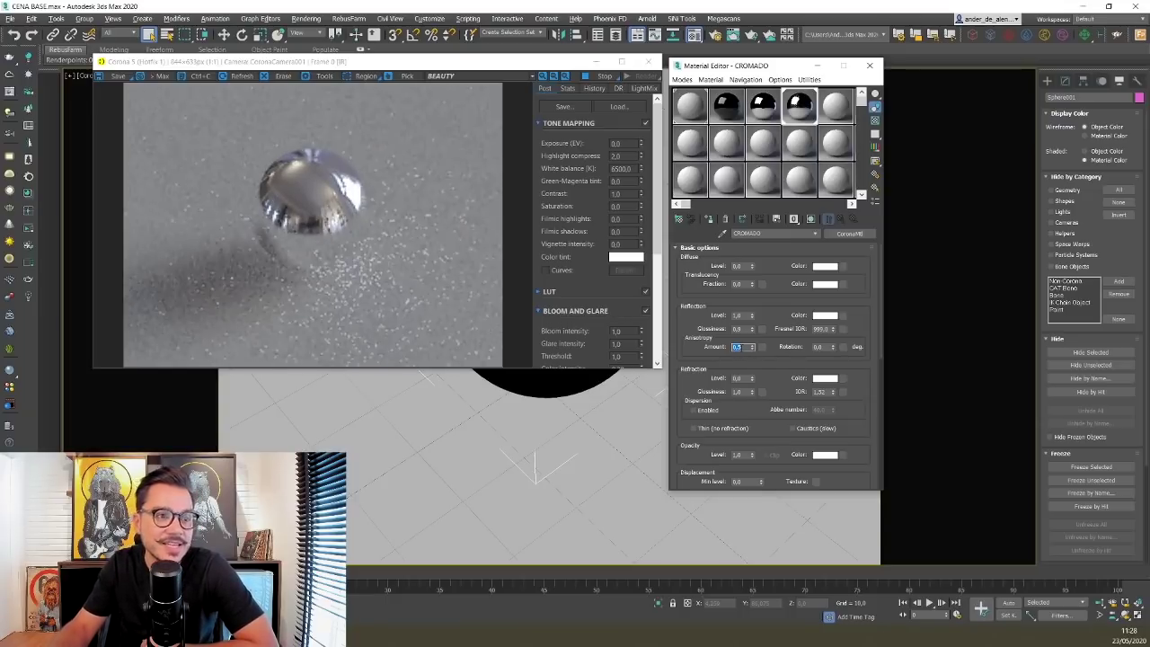
- Set CROMADO's reflection glossiness to 0,8 and check the anisotropic reflections from another camera angle
double_click(742, 329)
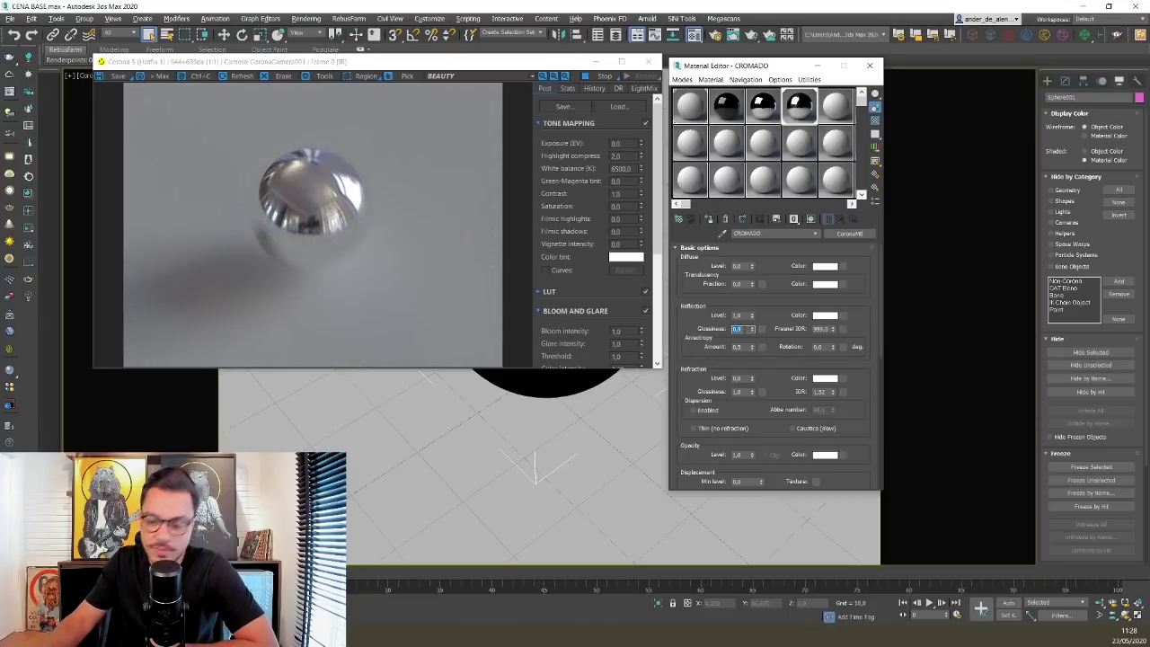
type(",8")
key("Return")
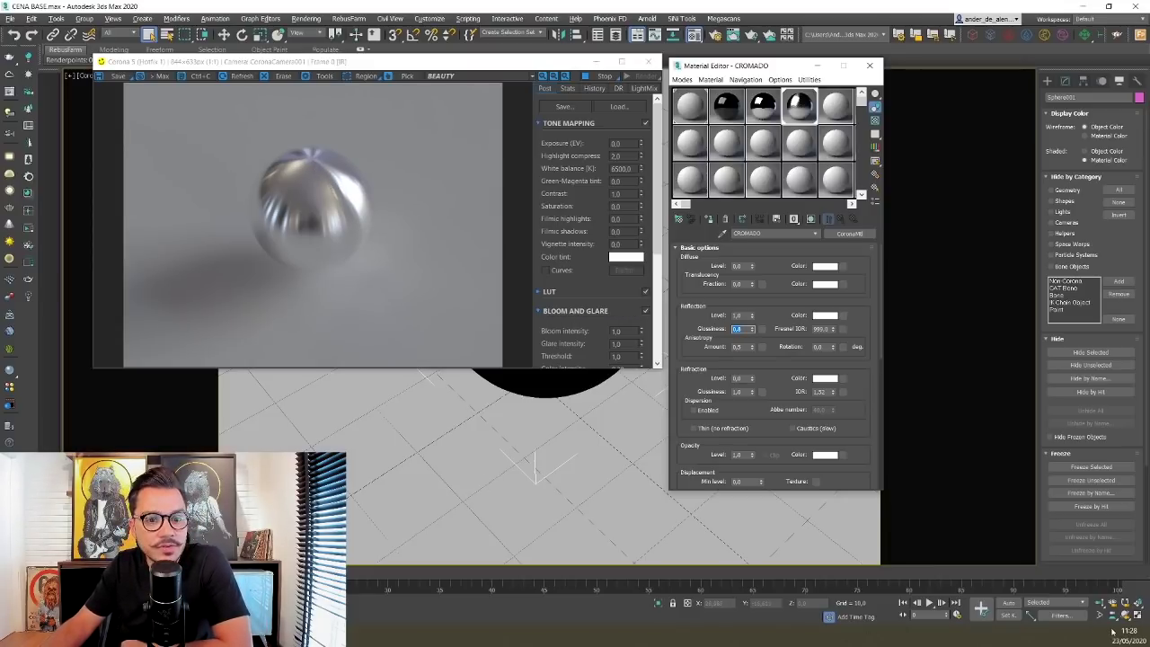
left_click(540, 451)
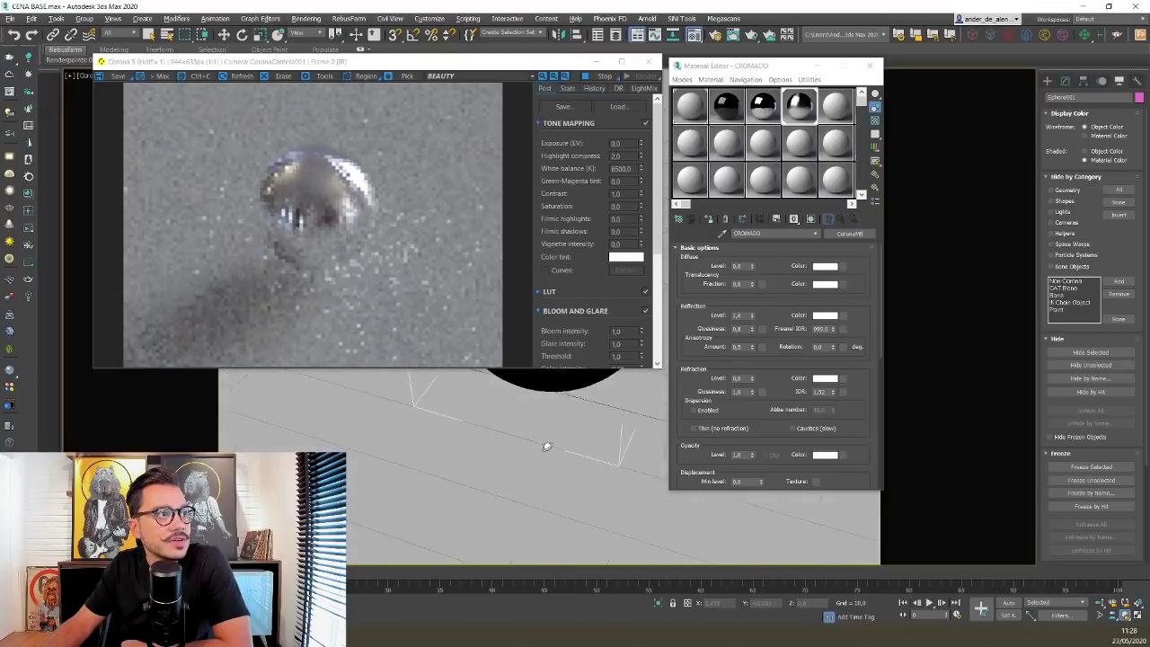
middle_click_drag(547, 447, 503, 450, "alt")
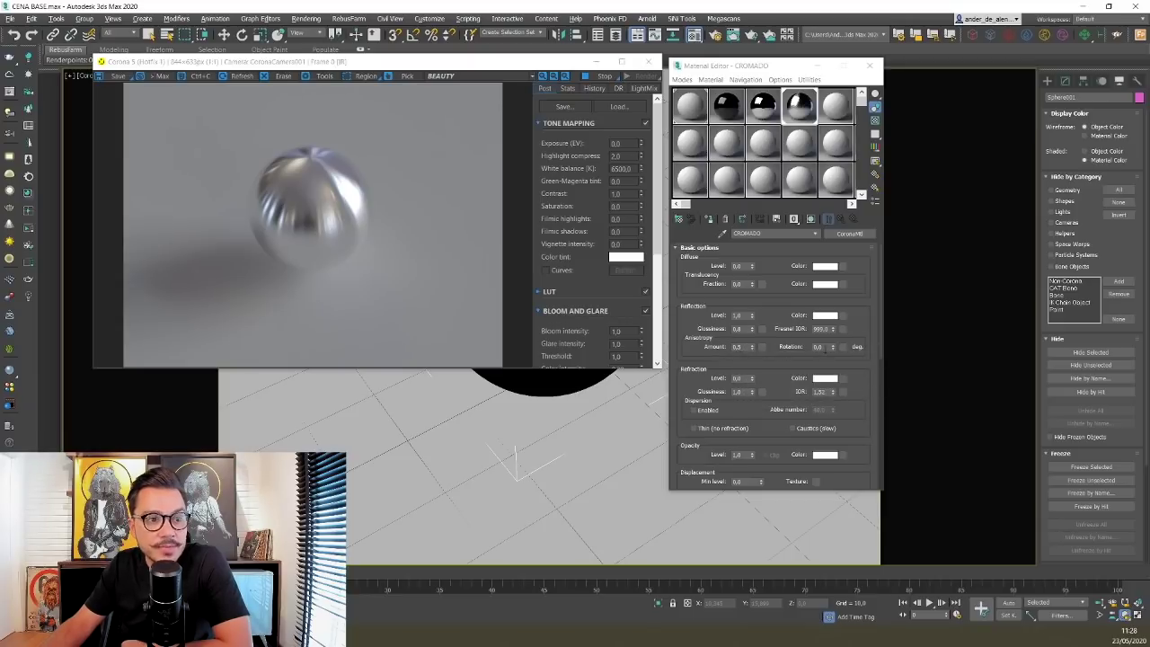
- Try anisotropy rotations of 45 and 90 degrees on CROMADO, and reset the rotation to 0
double_click(821, 348)
type("45")
key("Return")
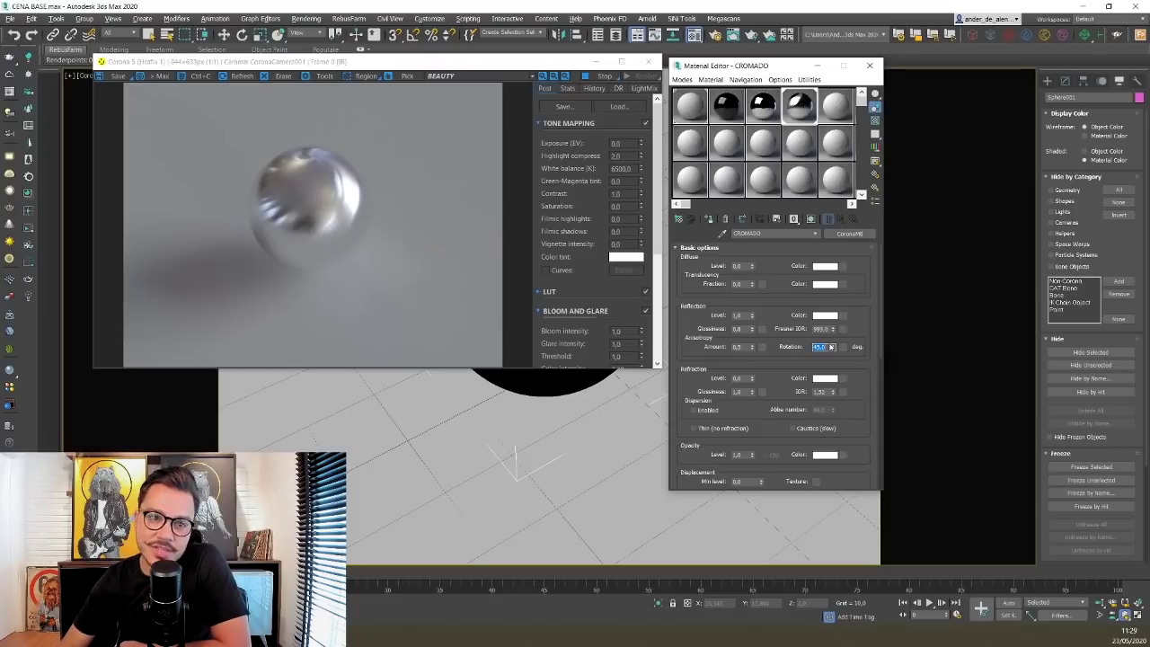
type("9")
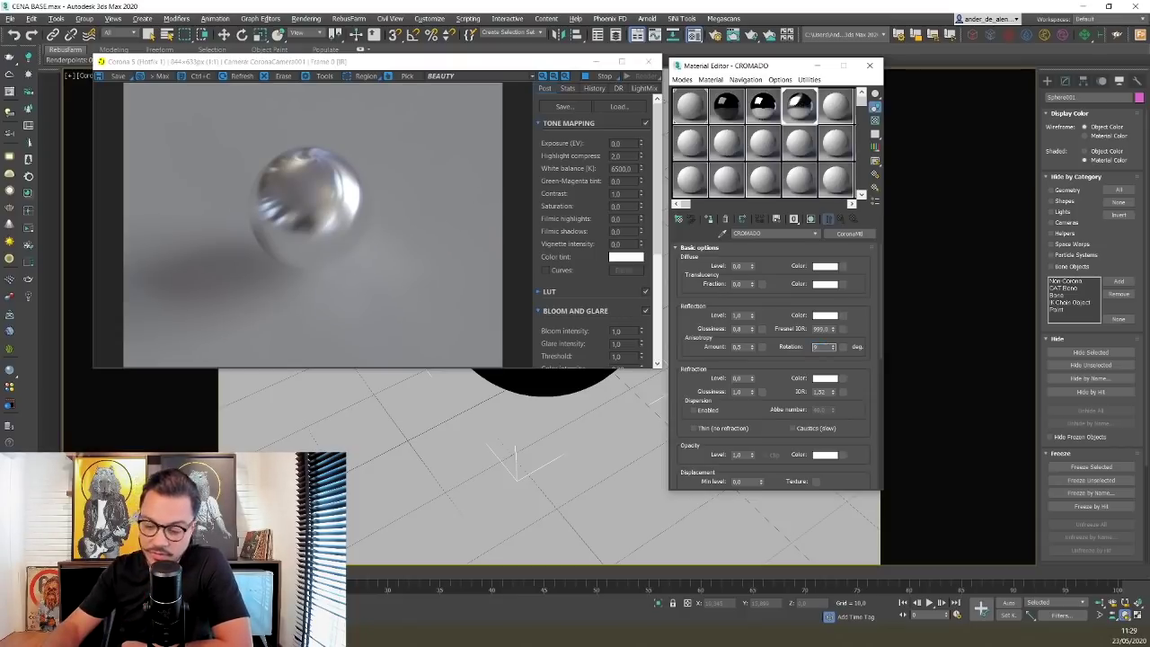
type("0")
key("Return")
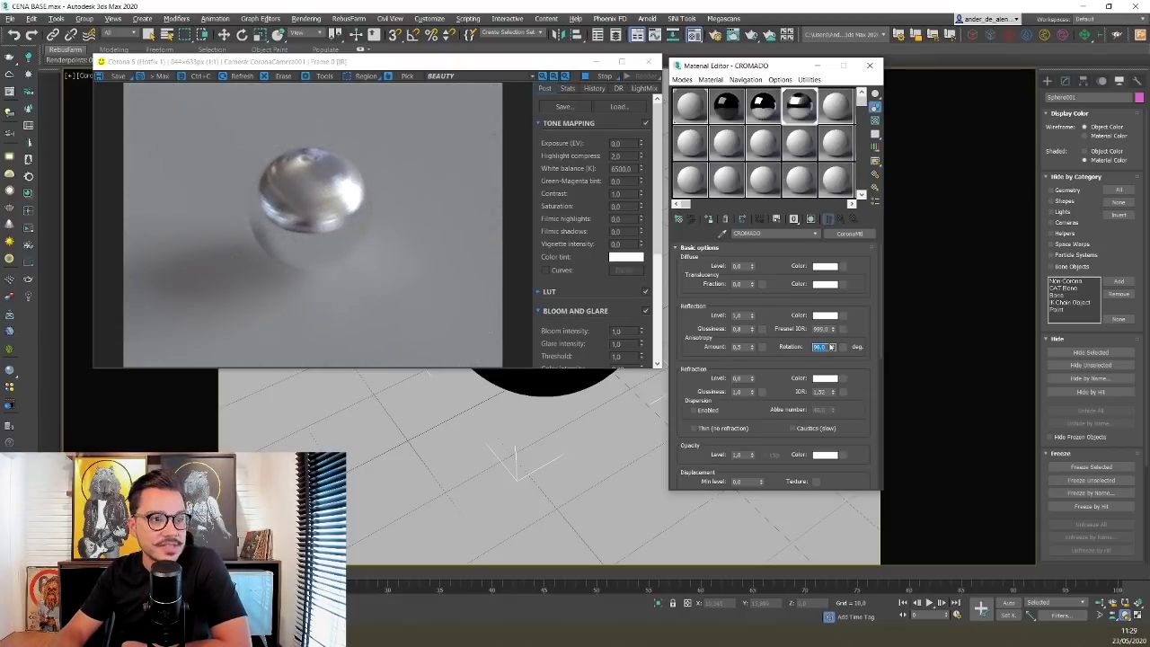
right_click(832, 347)
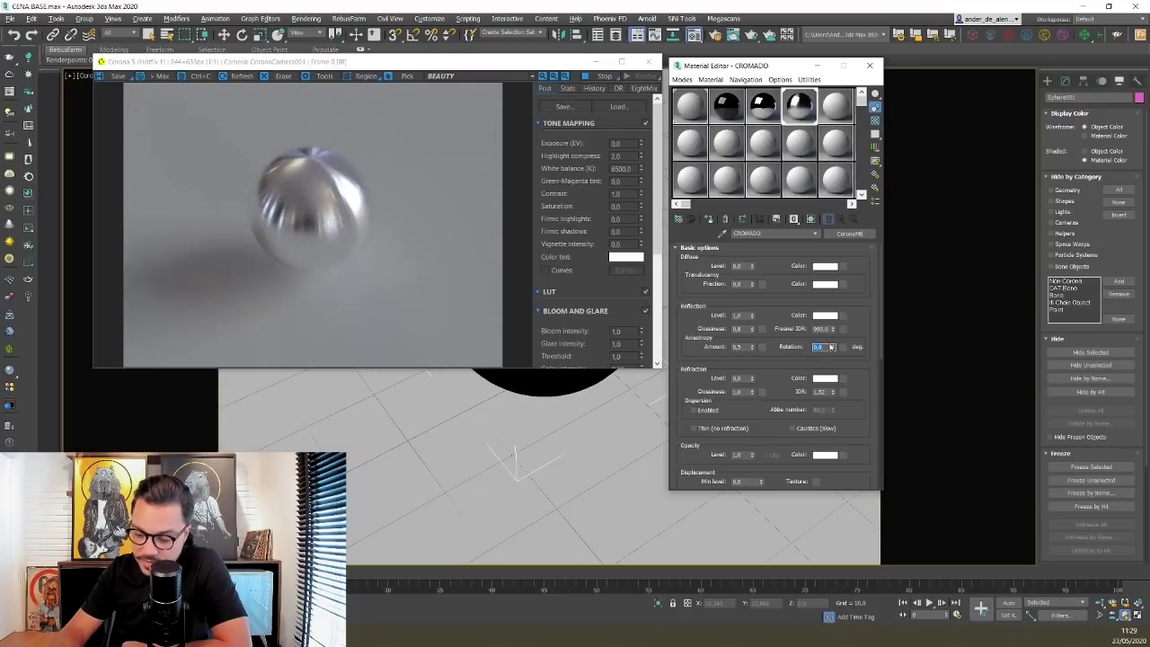
- Apply a 45-degree anisotropy rotation again, inspect the rendered sphere, and restore the rotation to 0
type("45")
key("Return")
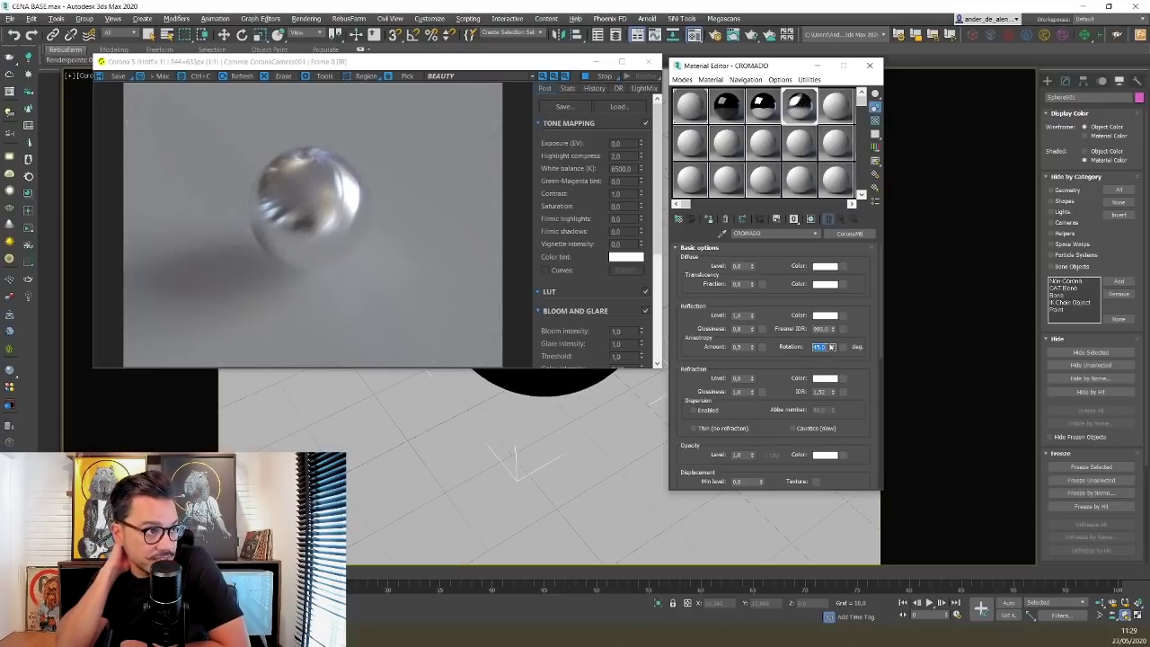
left_click(320, 196)
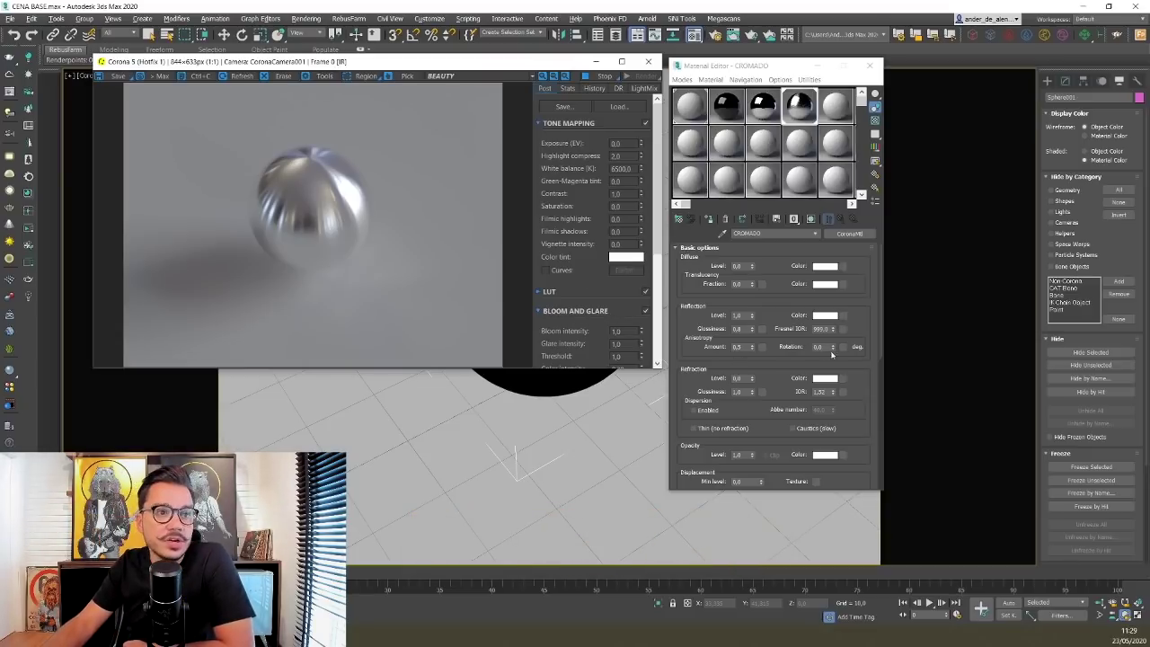
left_click(865, 315)
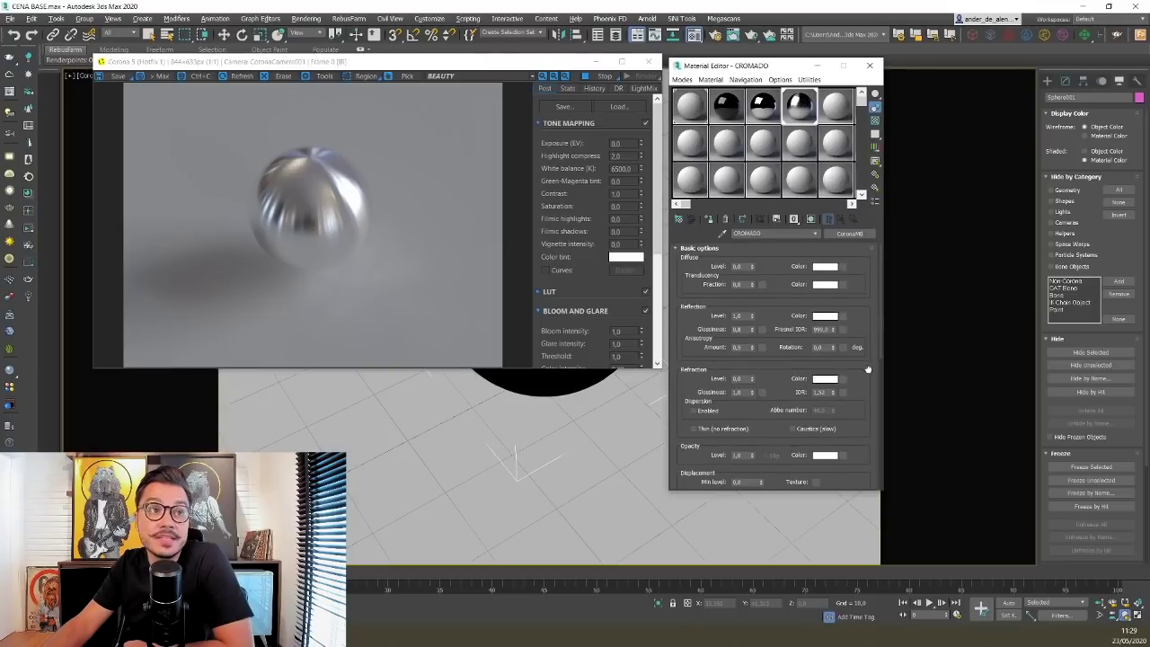
- Copy the CROMADO material to the fifth sample slot and rename the copy BRONZE
left_click_drag(813, 108, 837, 107)
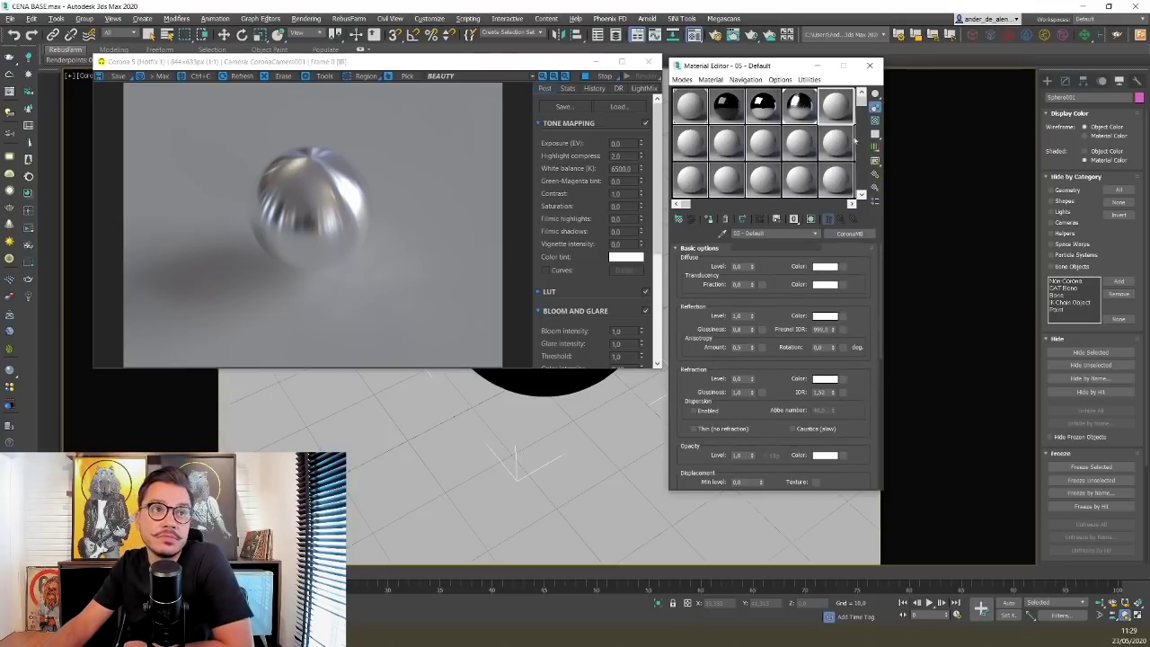
left_click(784, 233)
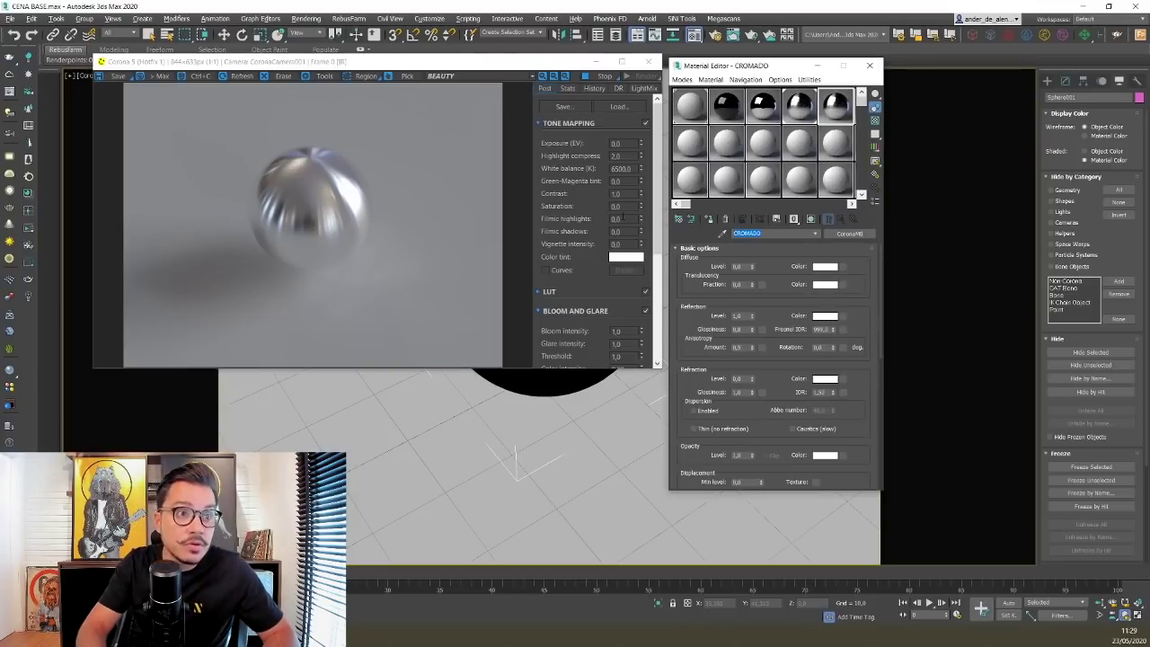
type("BR")
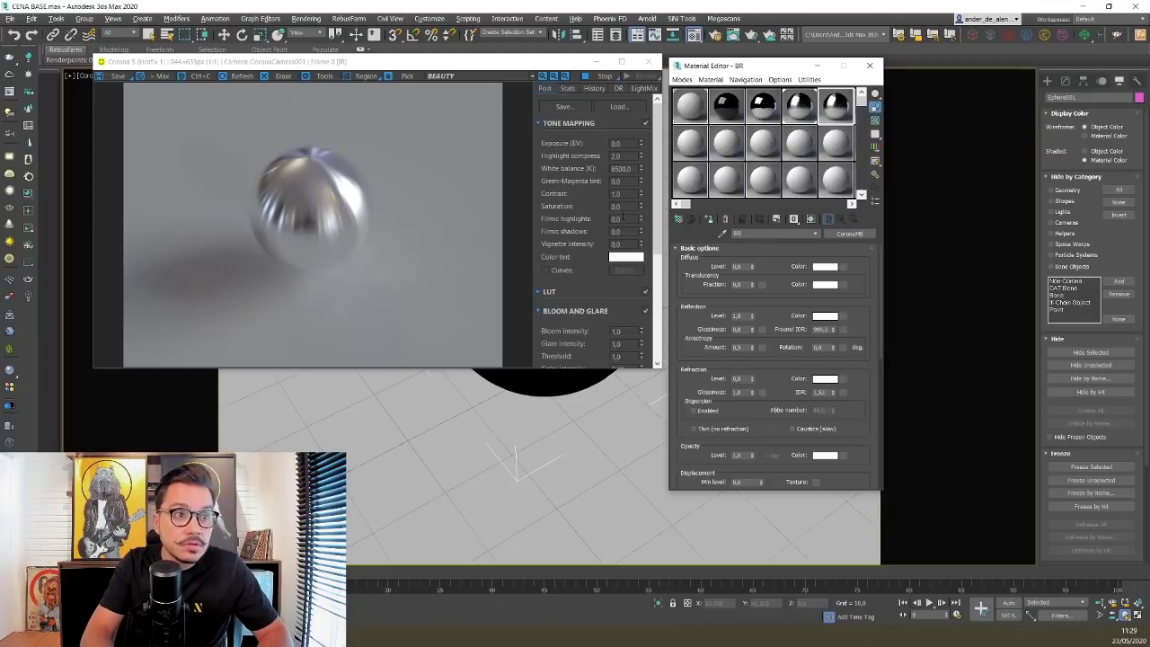
type("ONZE")
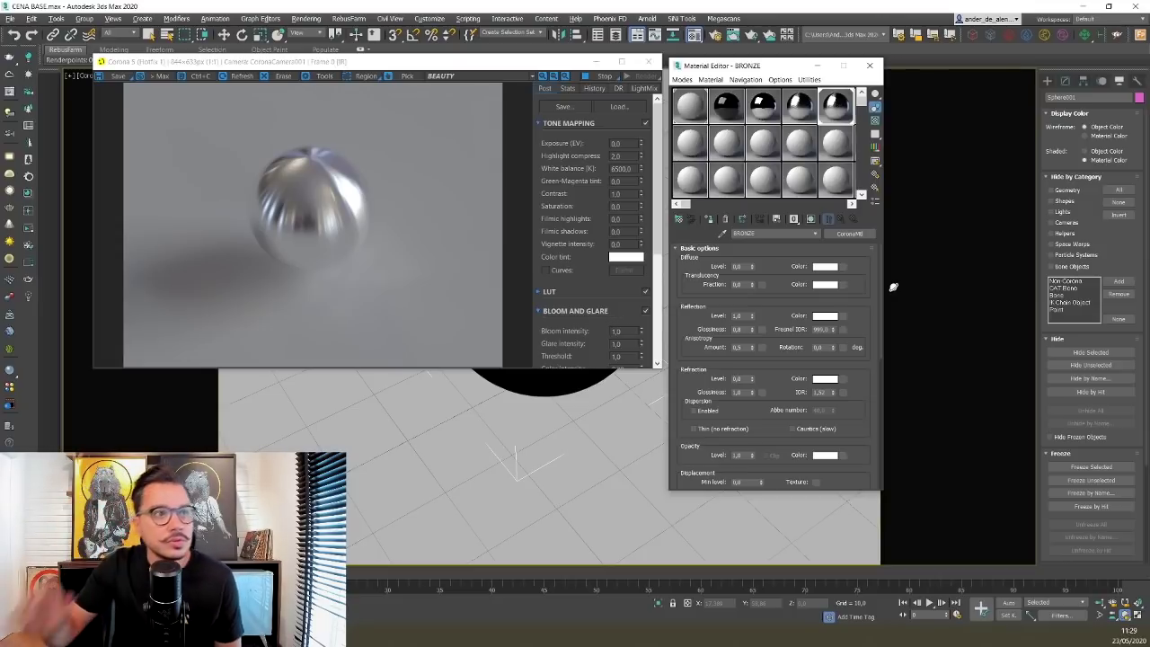
- Set BRONZE's diffuse level to 1 and change its diffuse color to a golden yellow
double_click(741, 267)
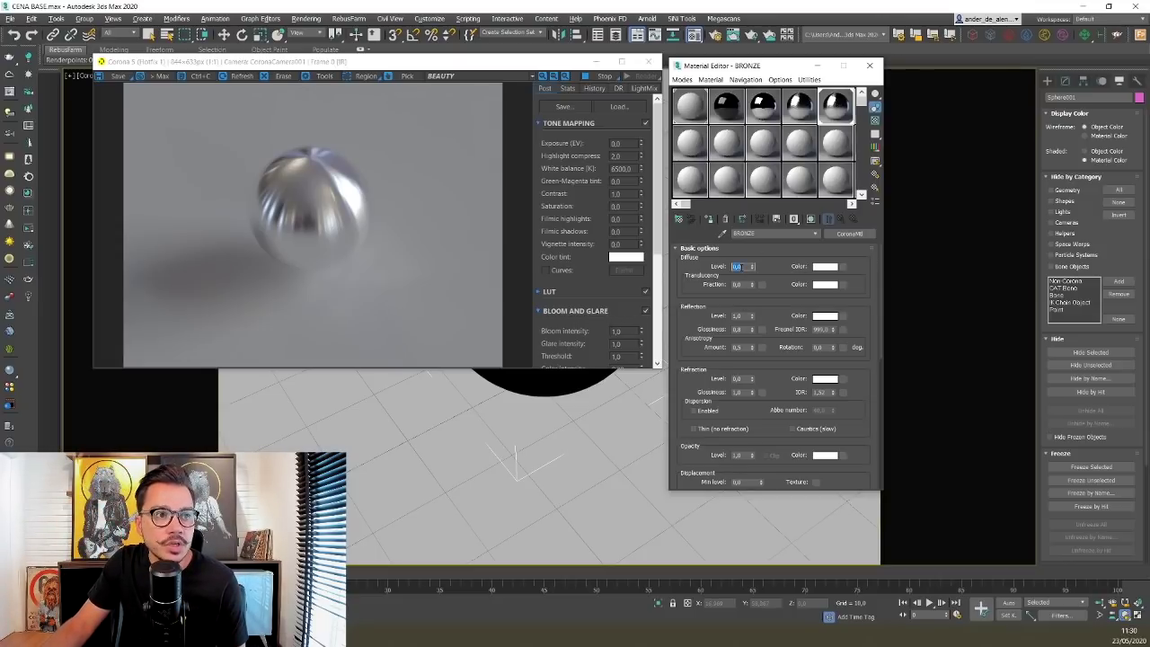
type("1")
key("Return")
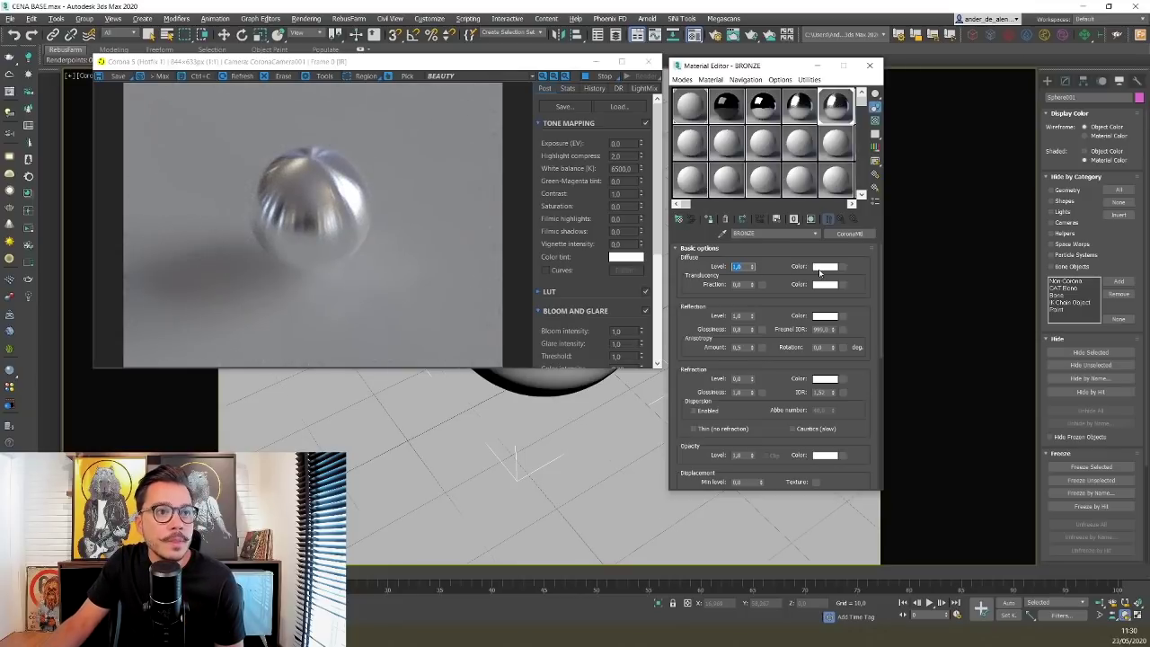
left_click(821, 268)
left_click_drag(672, 261, 664, 270)
left_click_drag(764, 320, 764, 250)
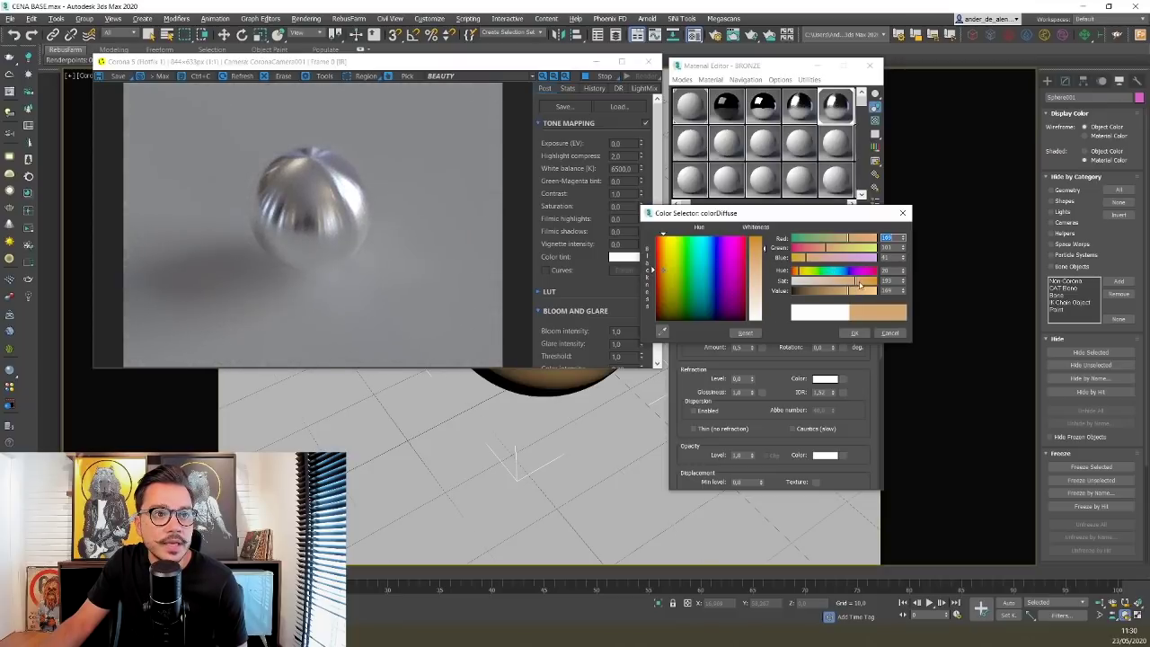
left_click(668, 263)
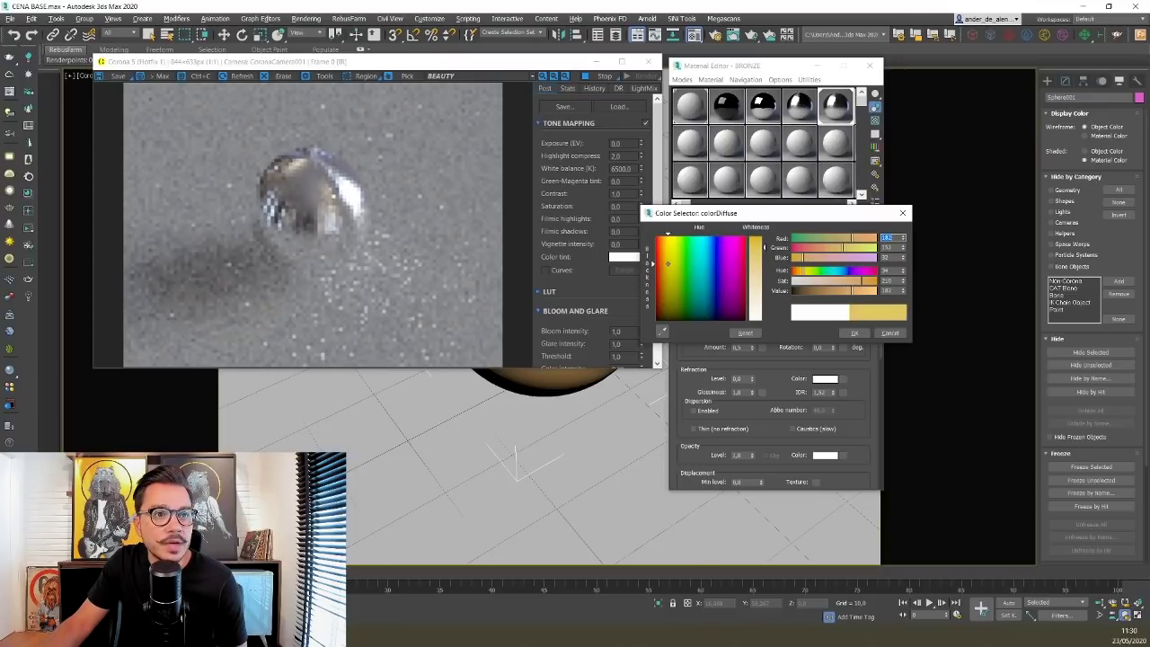
left_click(855, 332)
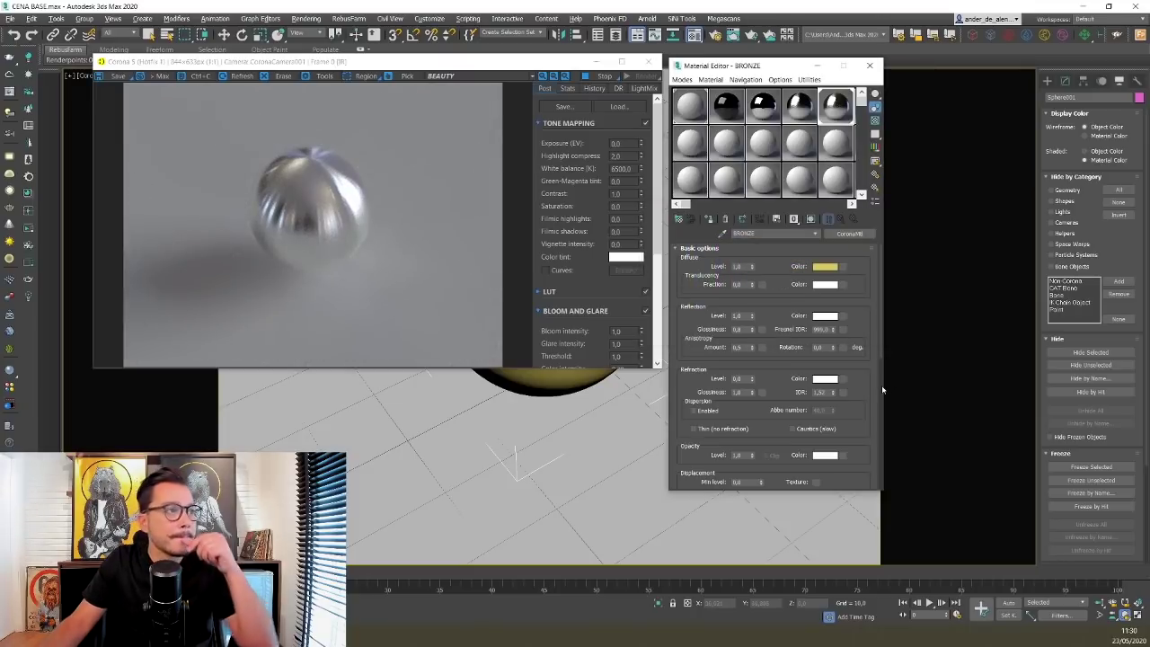
- Copy BRONZE's golden diffuse color and inspect the material in an enlarged sample preview
right_click(826, 268)
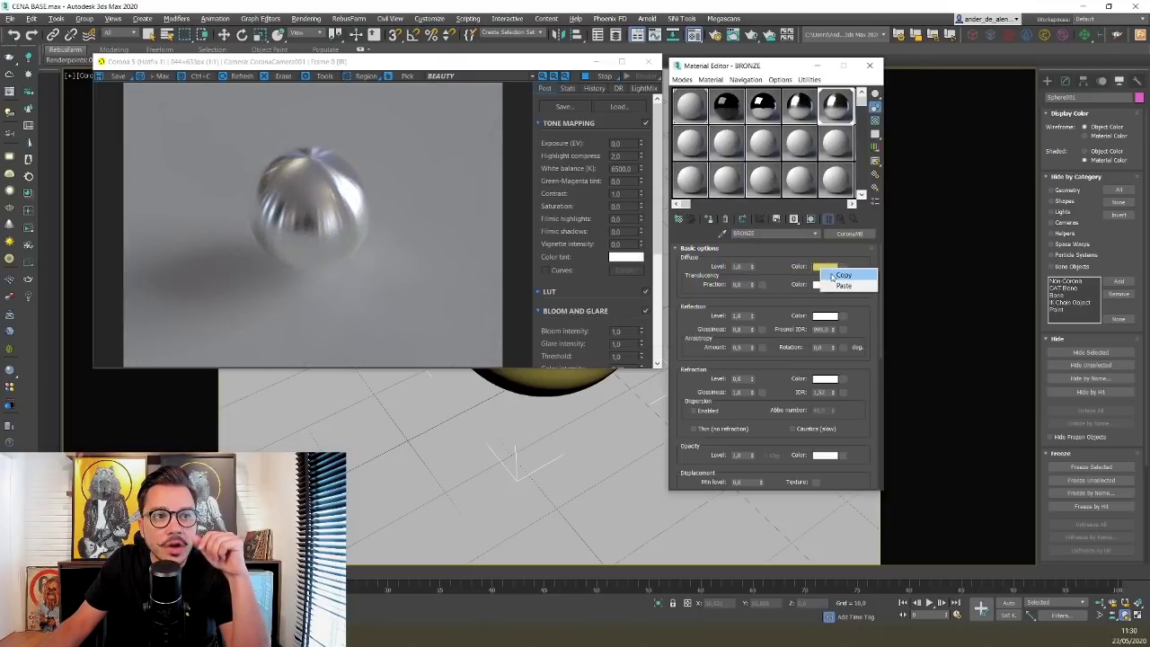
left_click(833, 275)
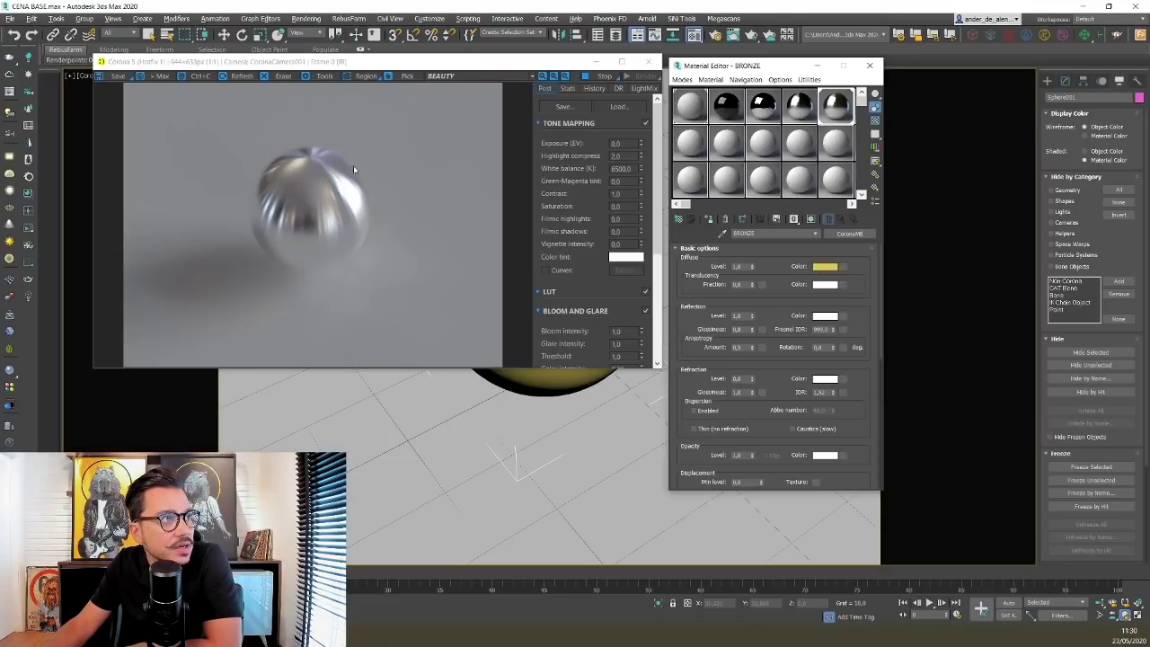
double_click(818, 117)
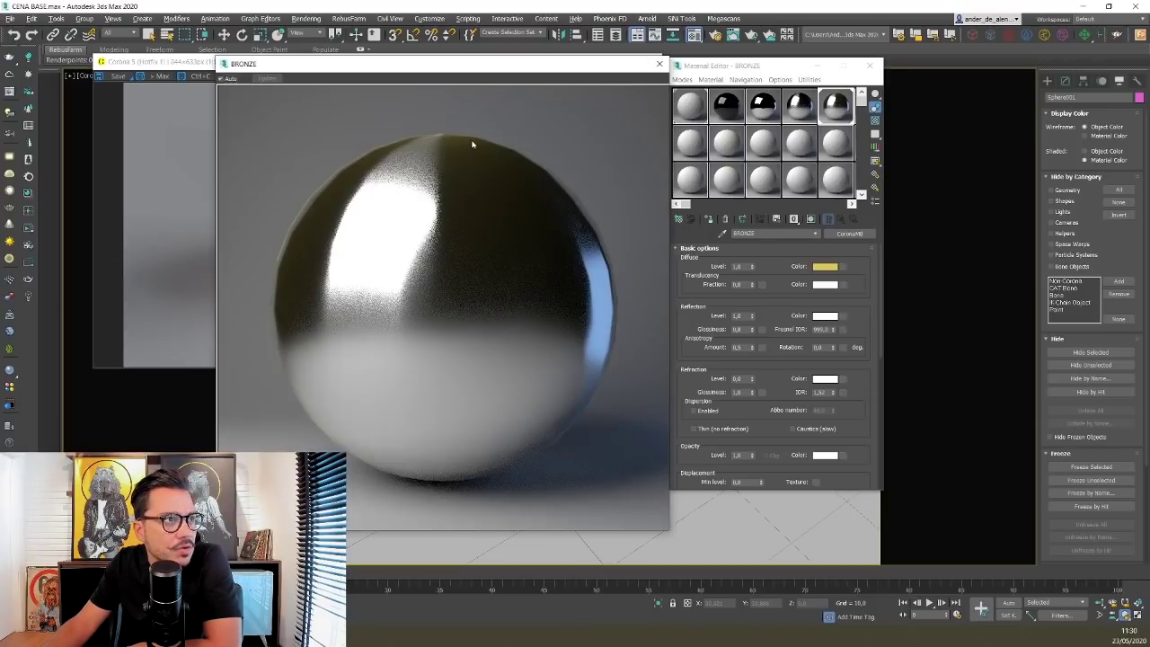
left_click(660, 63)
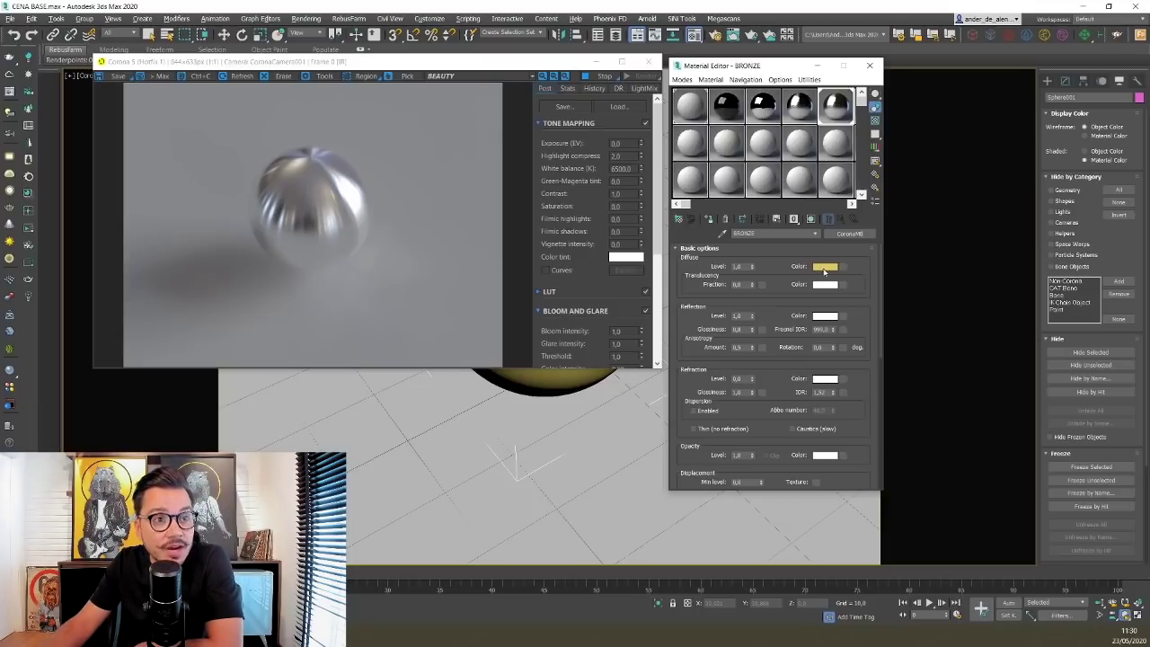
- Copy the white translucency color onto BRONZE's diffuse color and set the diffuse level to 0
left_click_drag(824, 286, 825, 267)
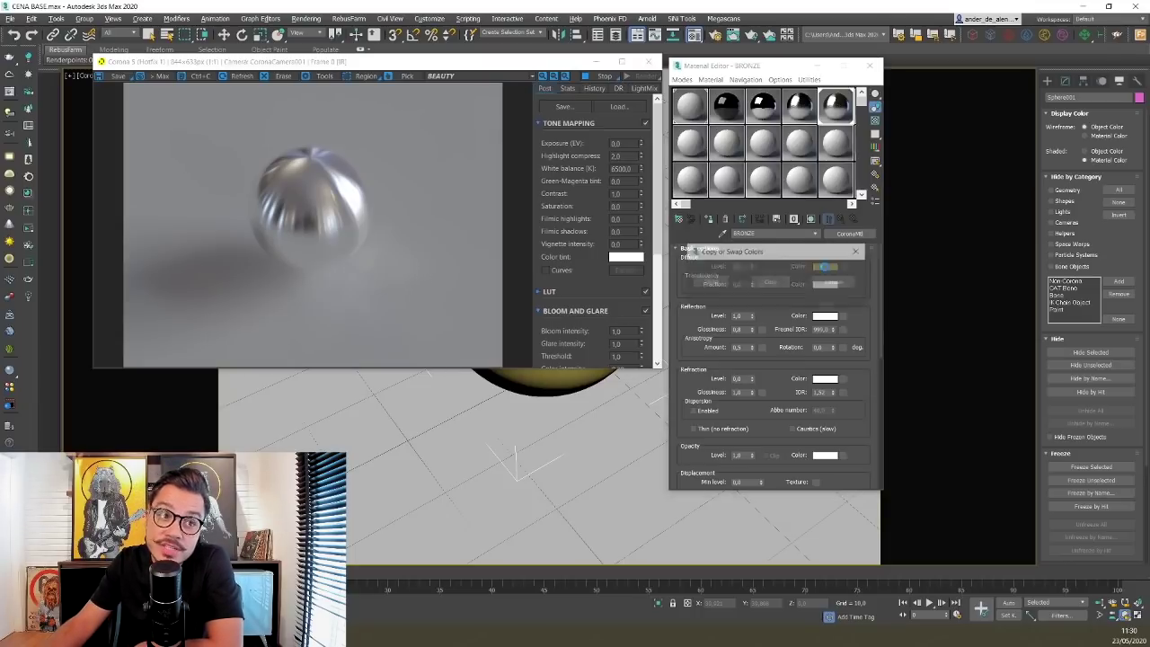
left_click(771, 283)
left_click(737, 267)
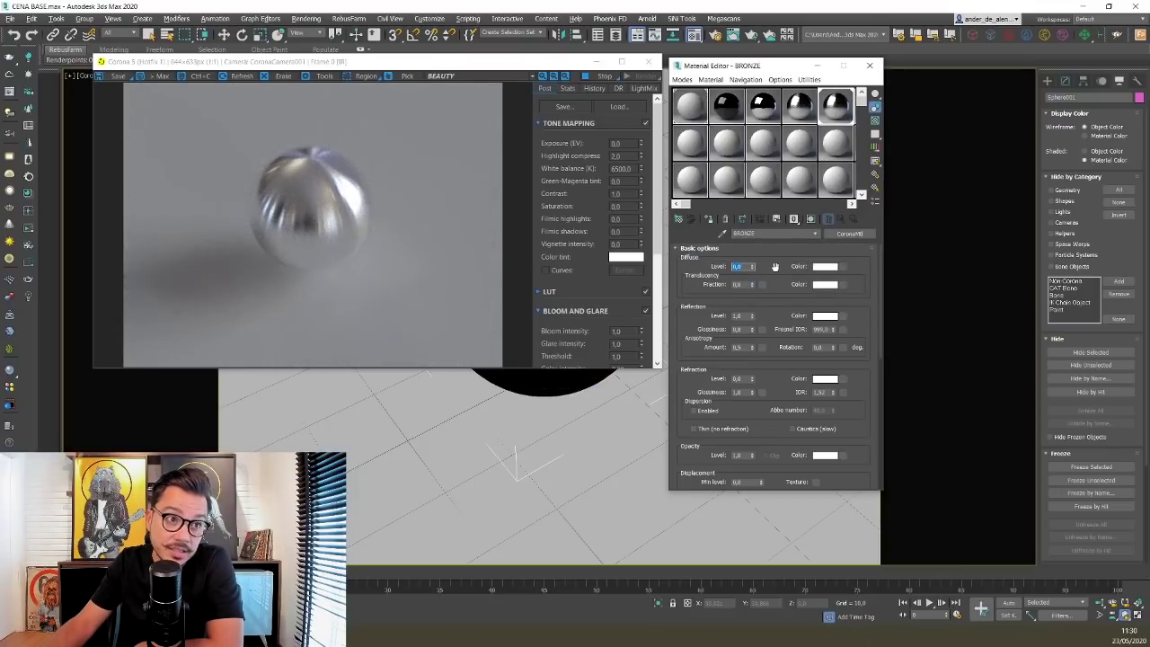
type("0")
key("Return")
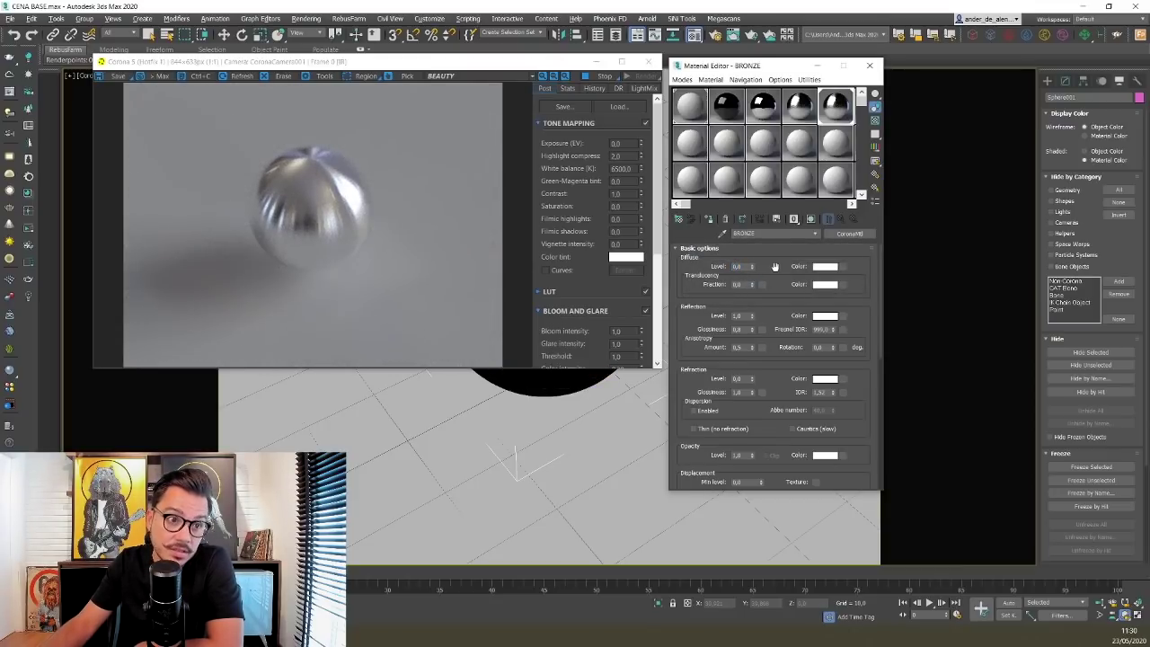
- Paste the copied golden yellow into BRONZE's reflection color and check the rendered sphere
right_click(824, 319)
left_click(842, 332)
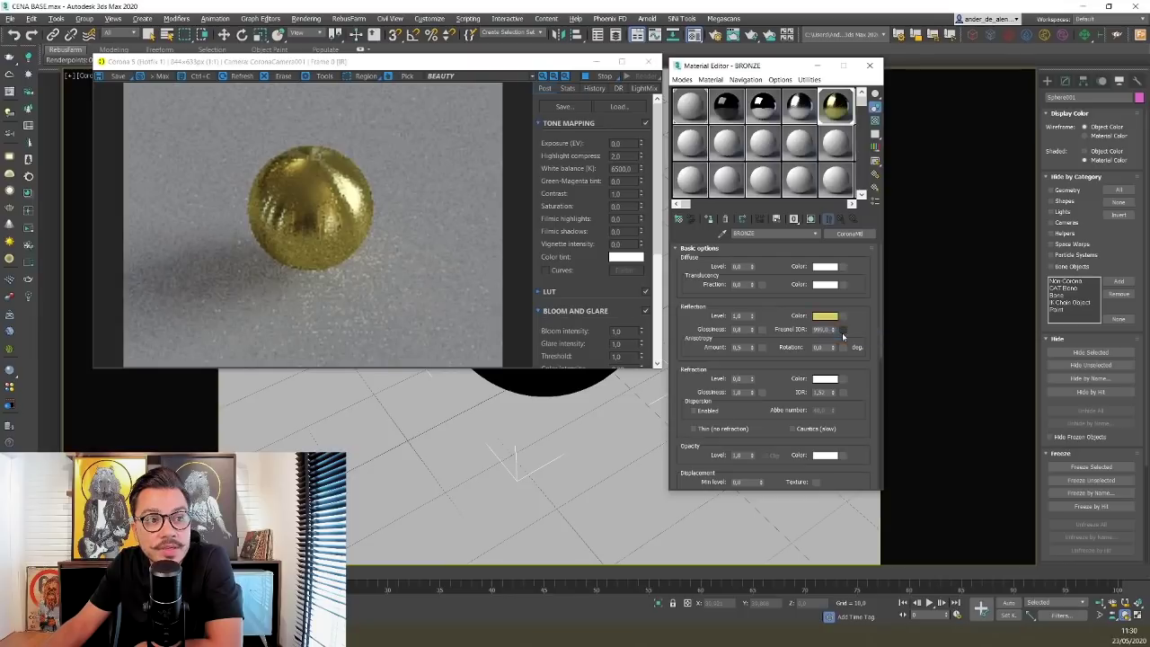
left_click(336, 195)
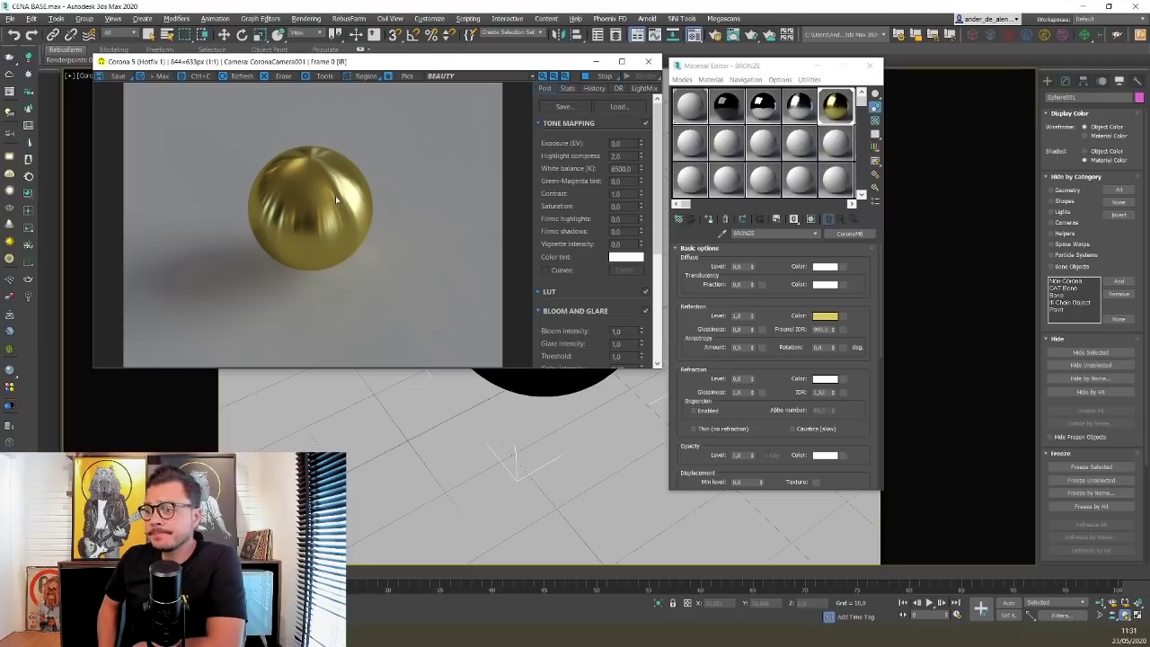
- Try a more orange gold and a brighter yellow as BRONZE's reflection color, and preview the sample enlarged
left_click(813, 319)
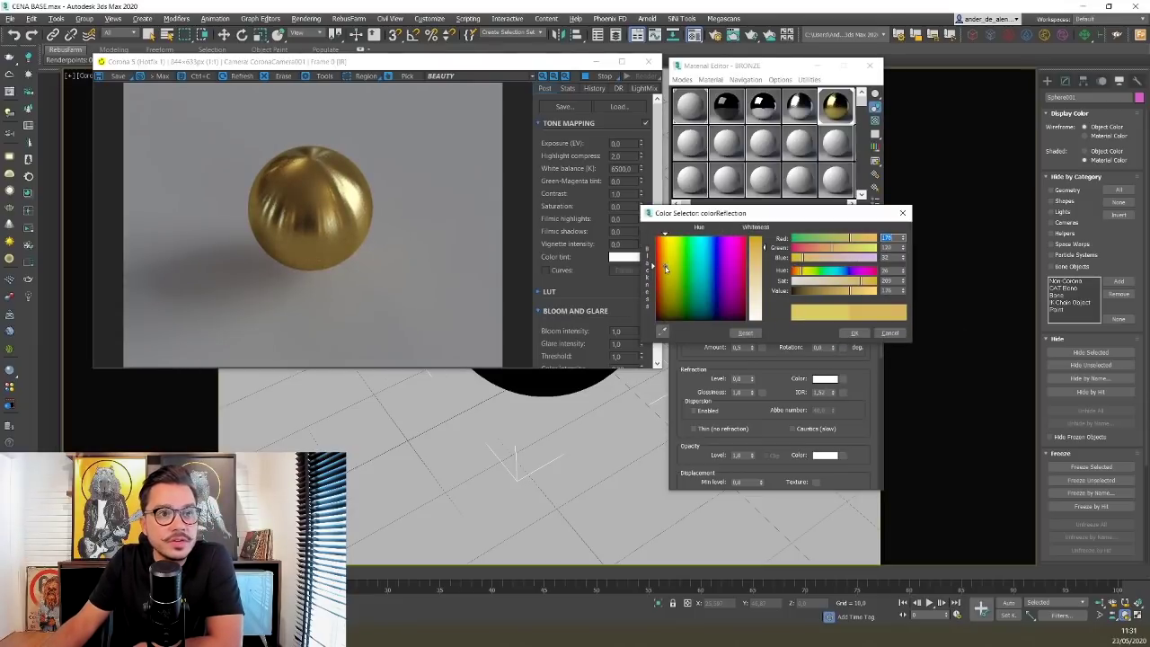
left_click(854, 332)
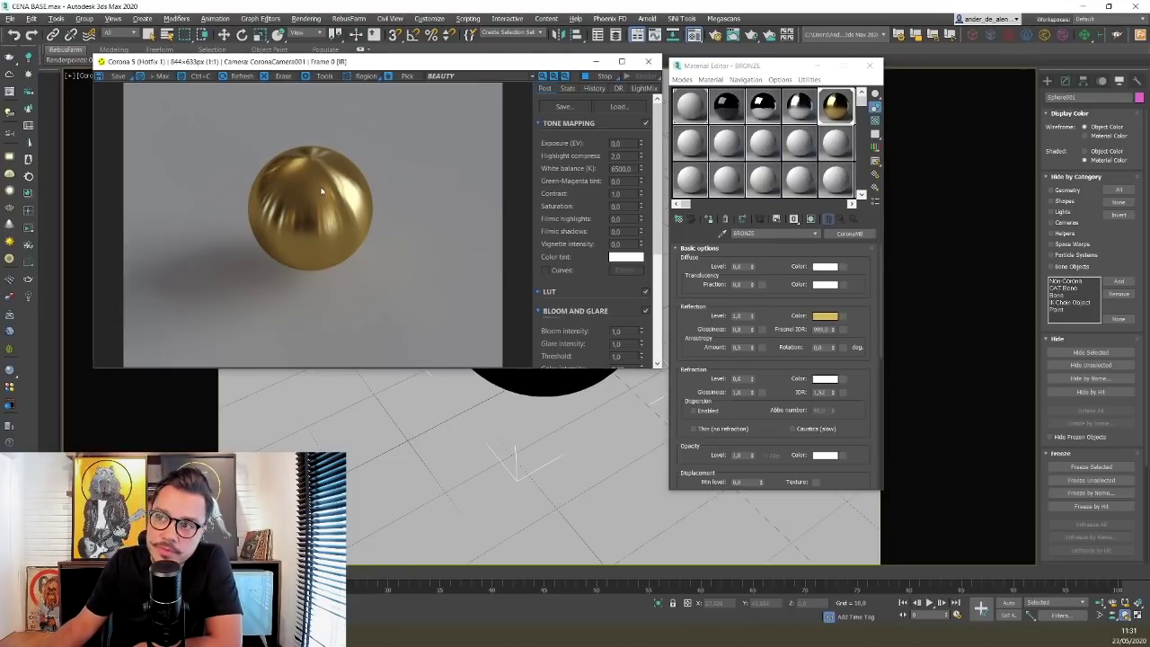
left_click(831, 318)
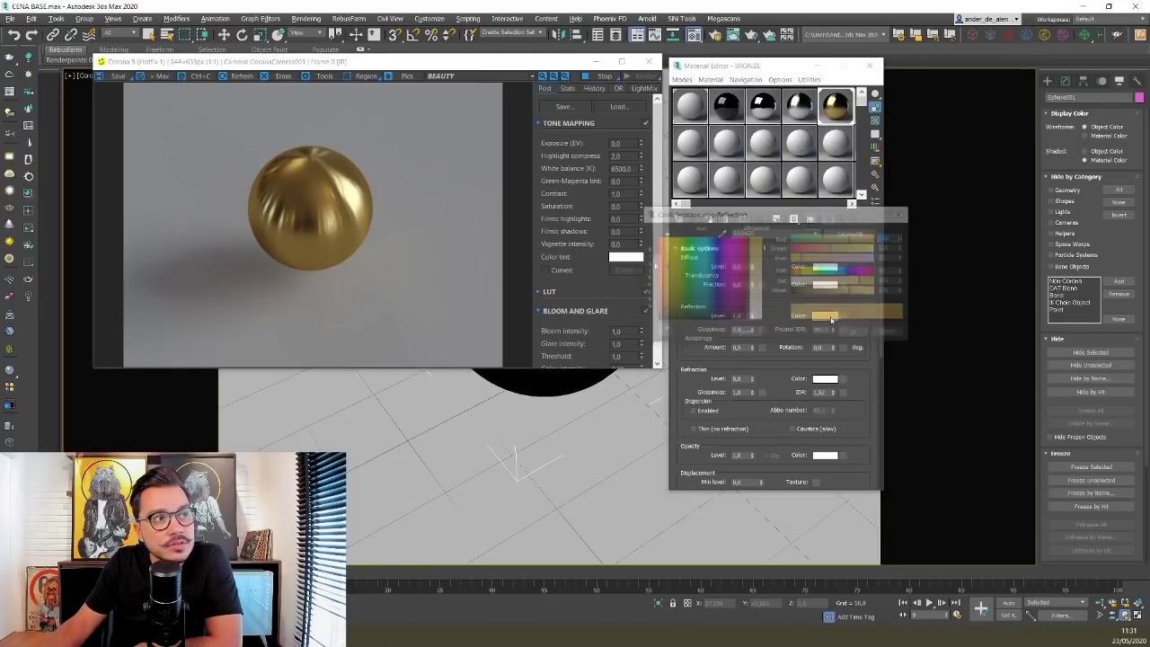
left_click_drag(668, 266, 669, 256)
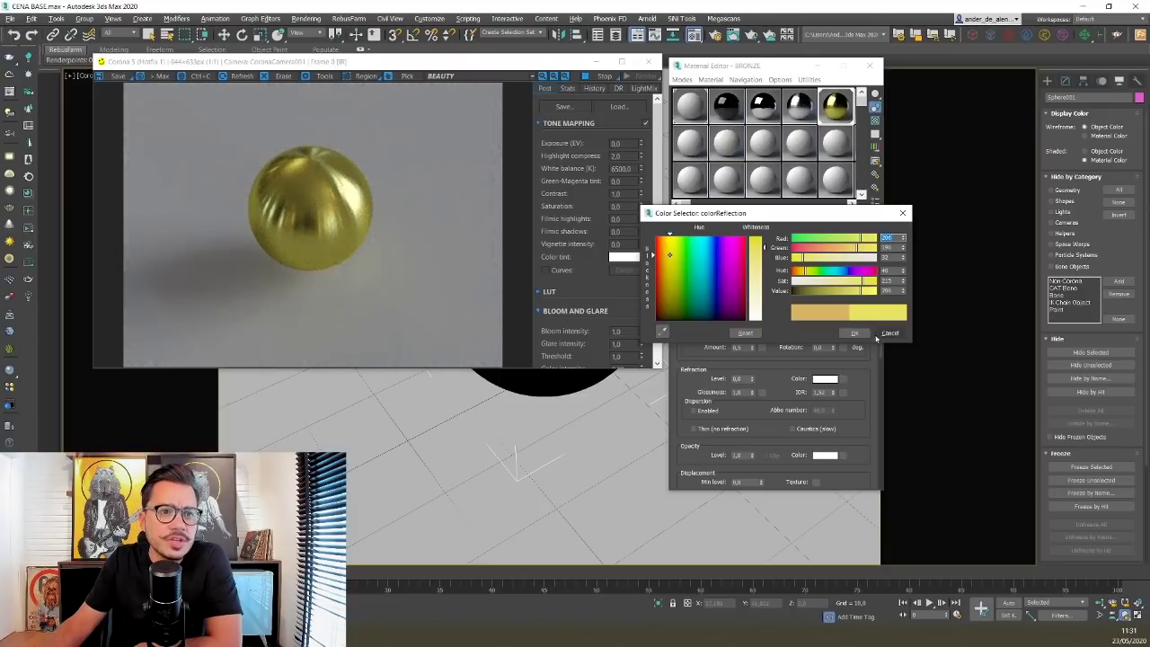
left_click(855, 333)
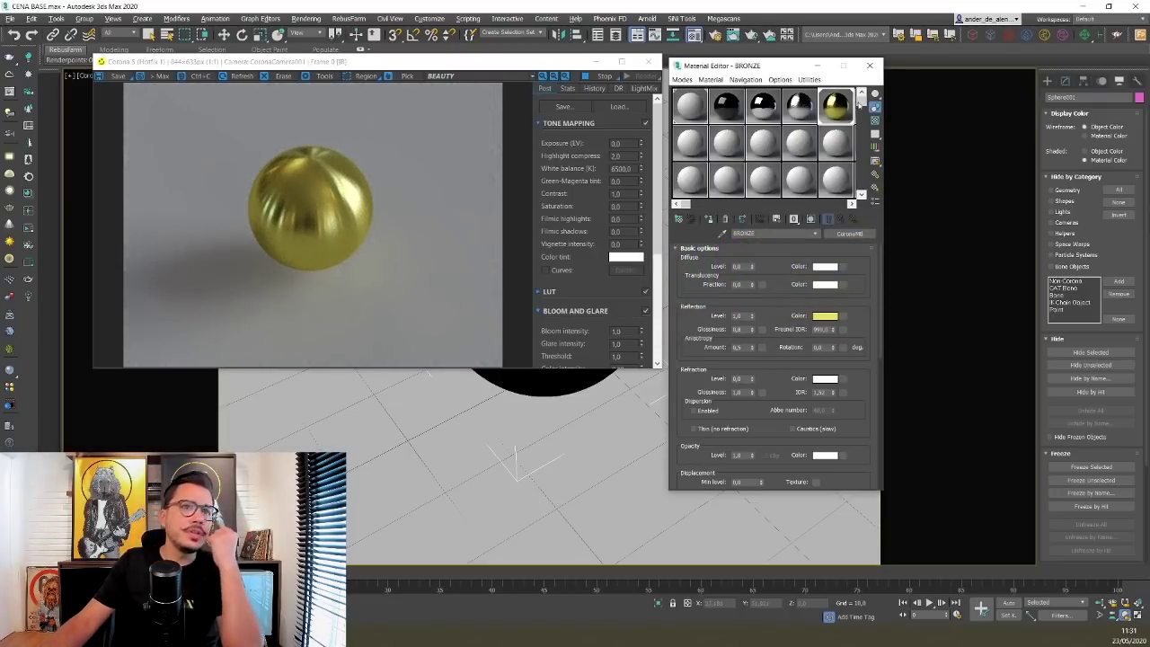
double_click(835, 106)
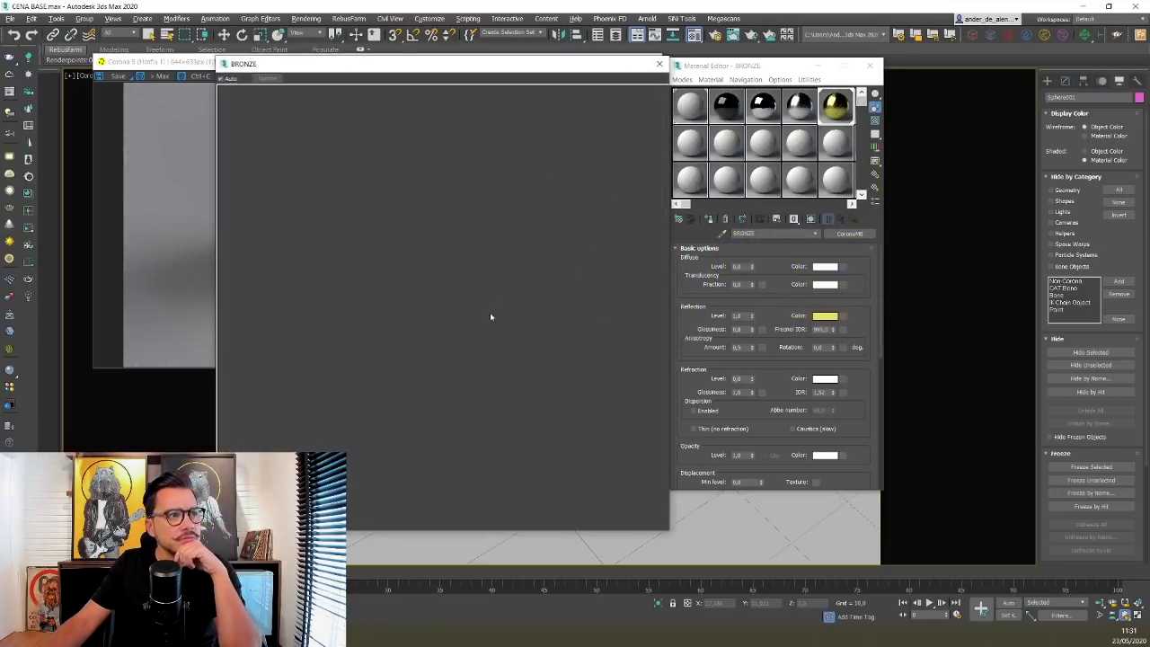
left_click(660, 64)
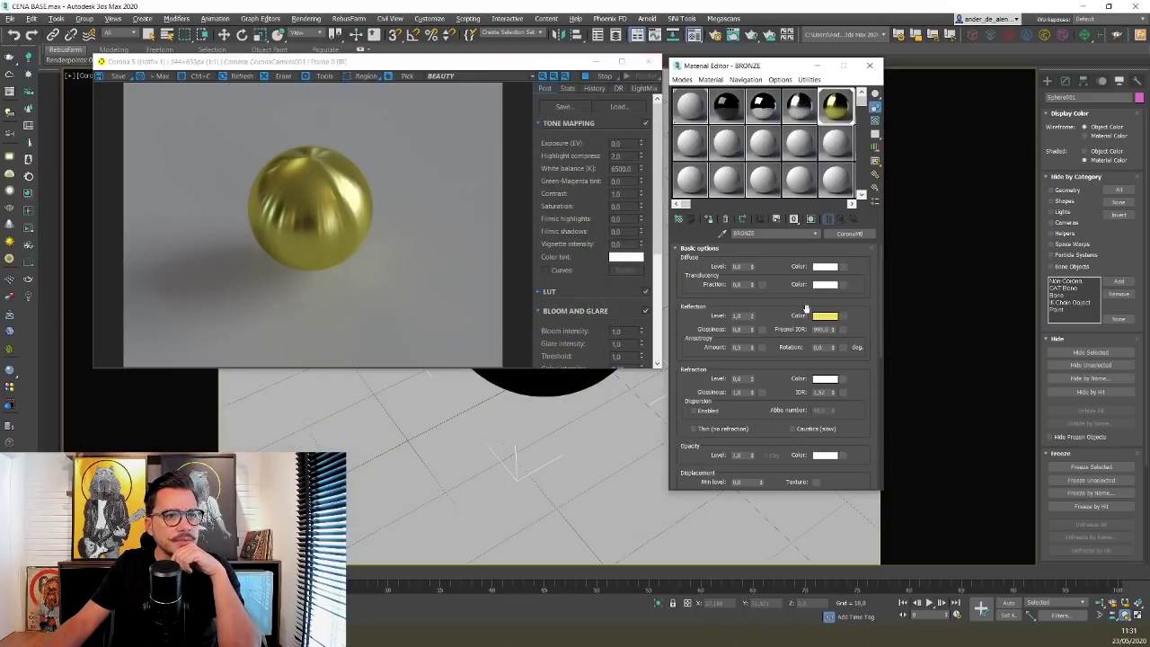
- Shift BRONZE's reflection color from bright yellow to a slightly more orange gold
left_click(825, 315)
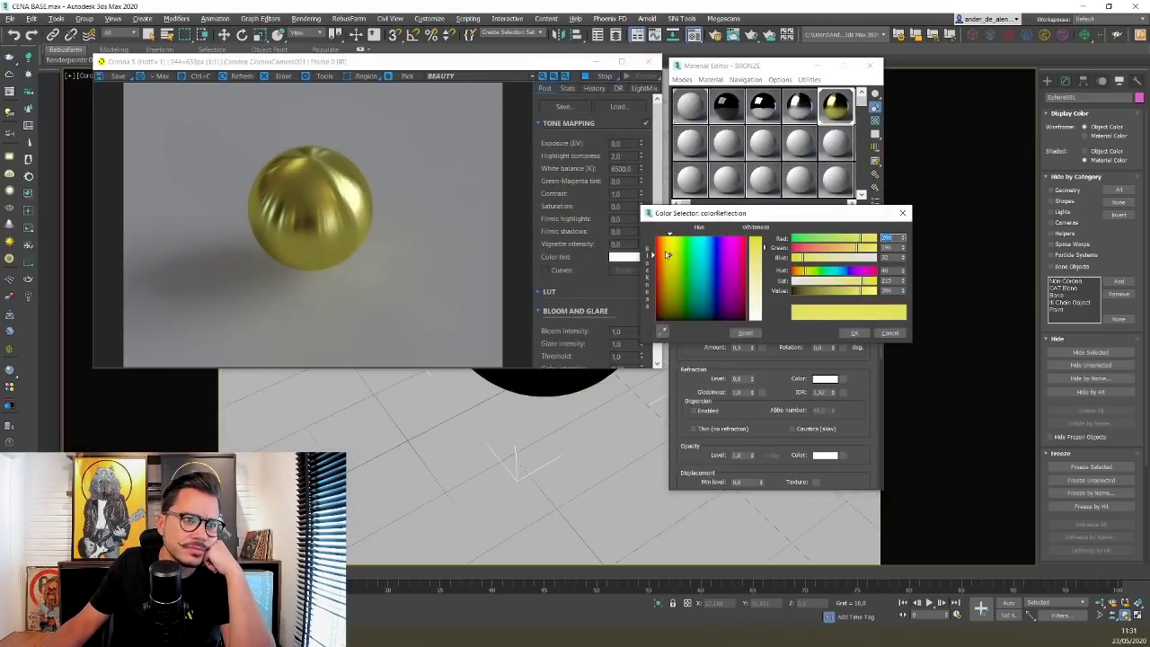
left_click_drag(669, 255, 667, 257)
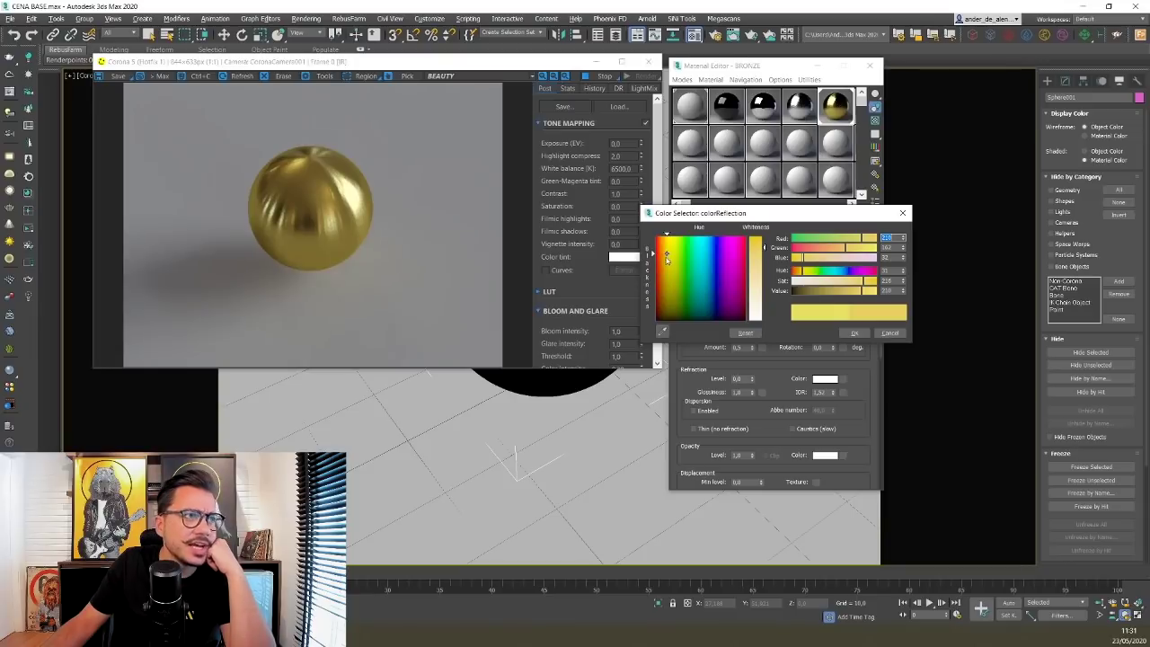
left_click(856, 333)
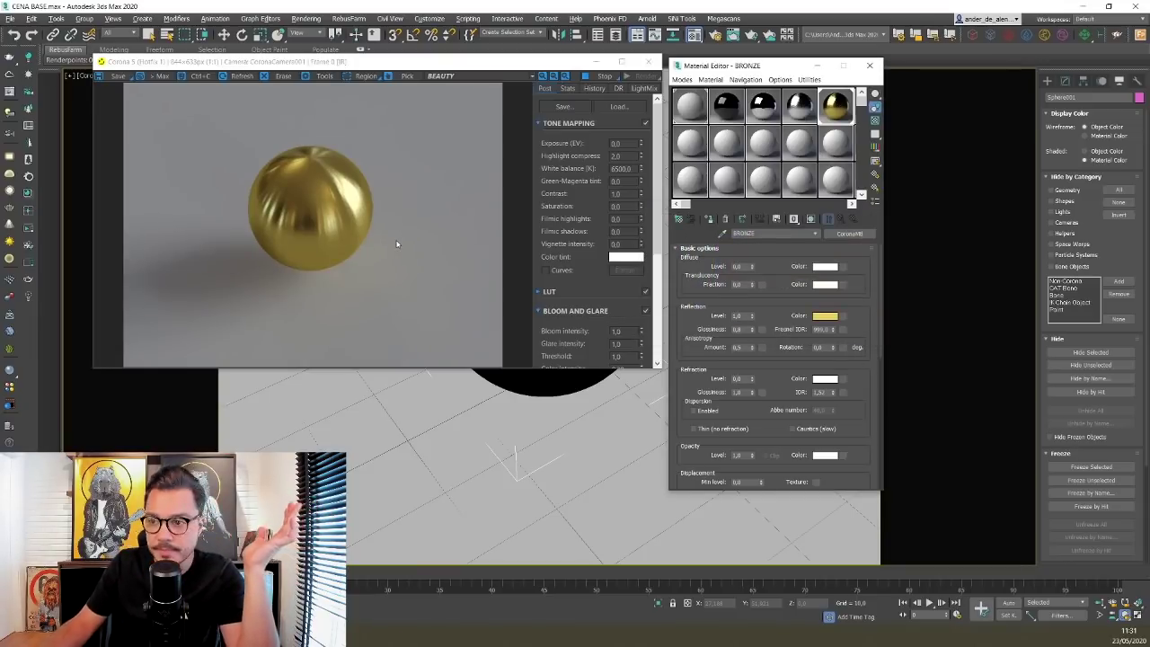
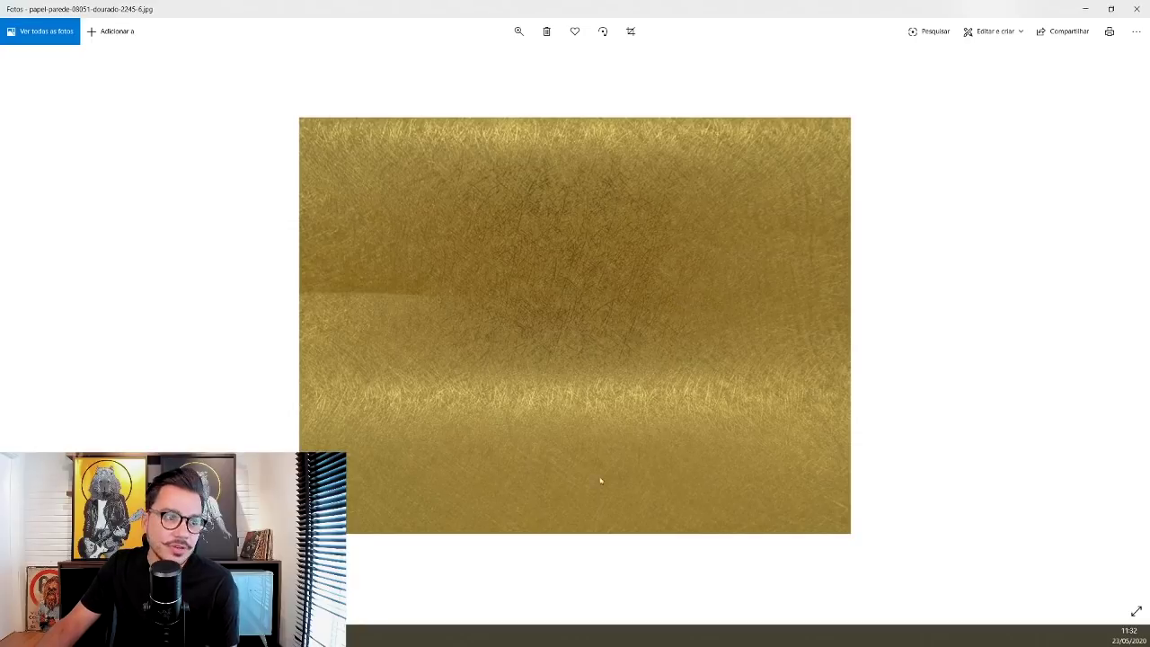
- Close the gold reference photo and load papel-parede-08051-dourado-2245-6 as a Bitmap map for BRONZE's reflection color
left_click(1139, 8)
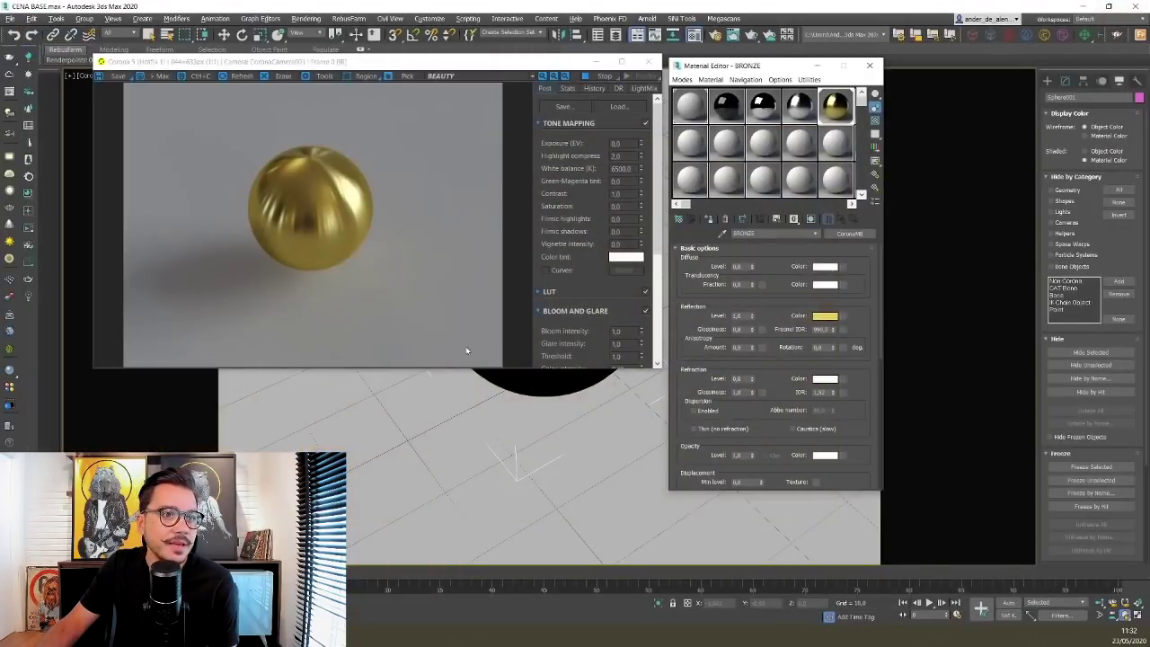
left_click(844, 319)
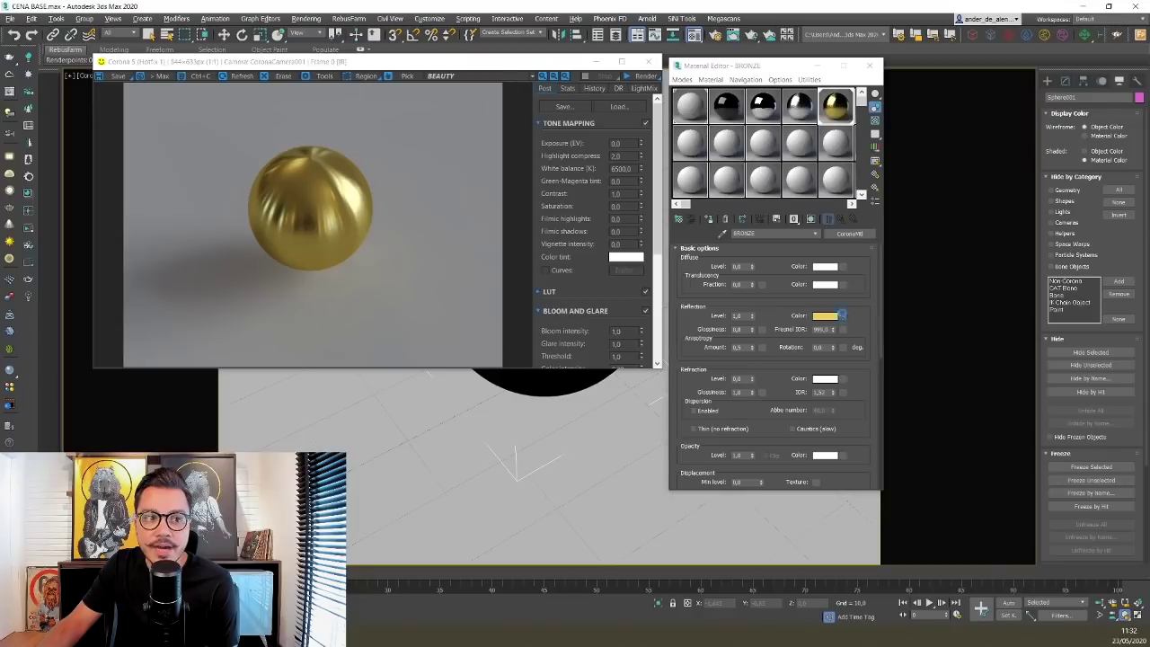
left_click(825, 312)
left_click(401, 157)
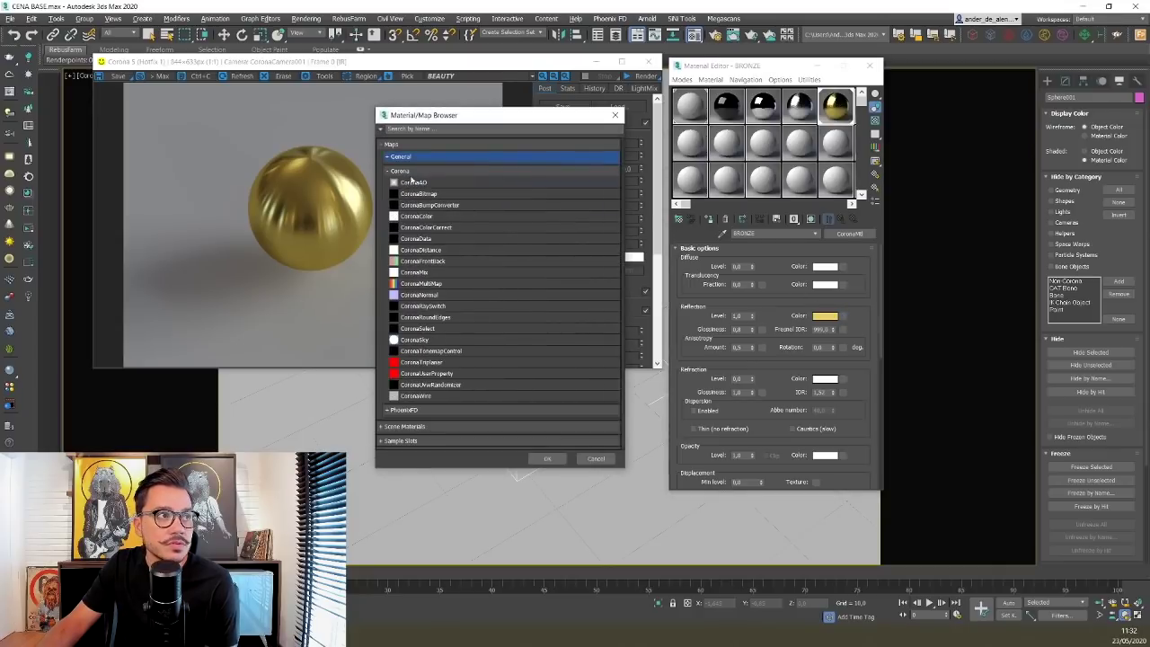
left_click(400, 170)
left_click(400, 157)
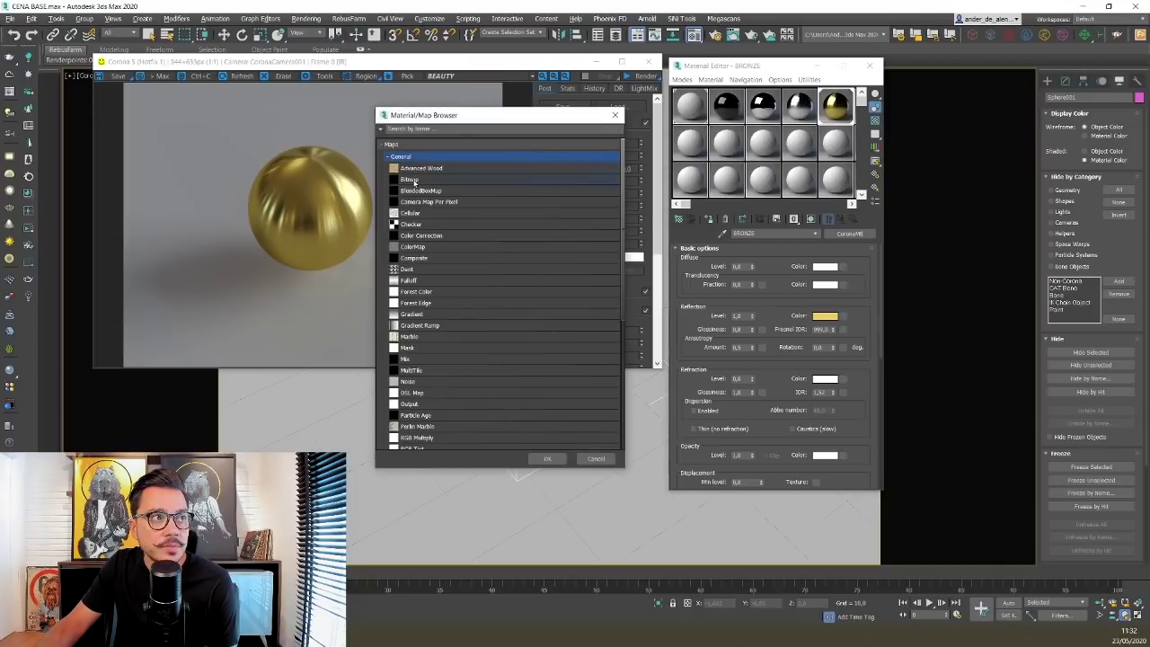
double_click(411, 179)
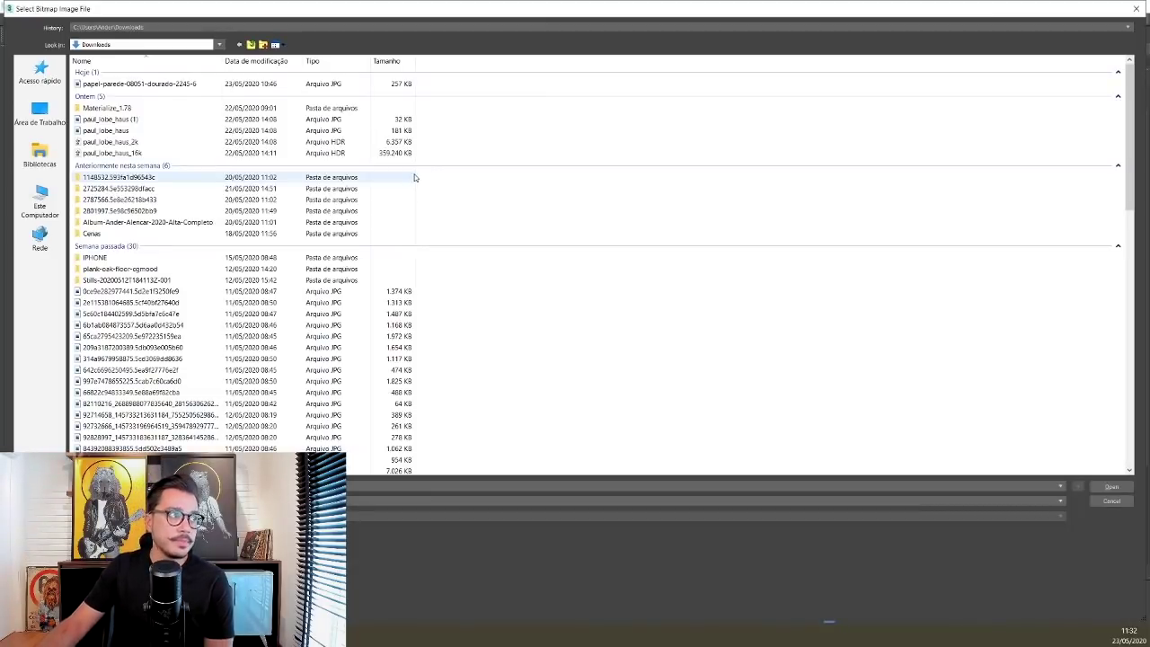
double_click(140, 84)
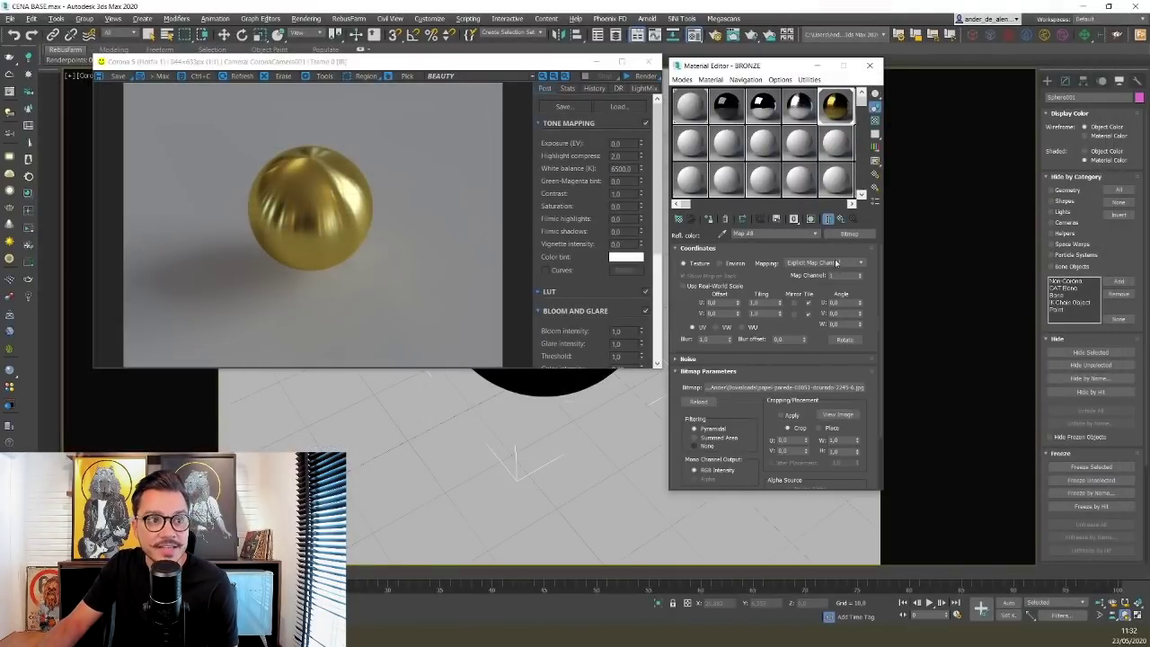
- Return to BRONZE's basic options, reopen the reflection color bitmap and display its image for cropping
left_click(843, 219)
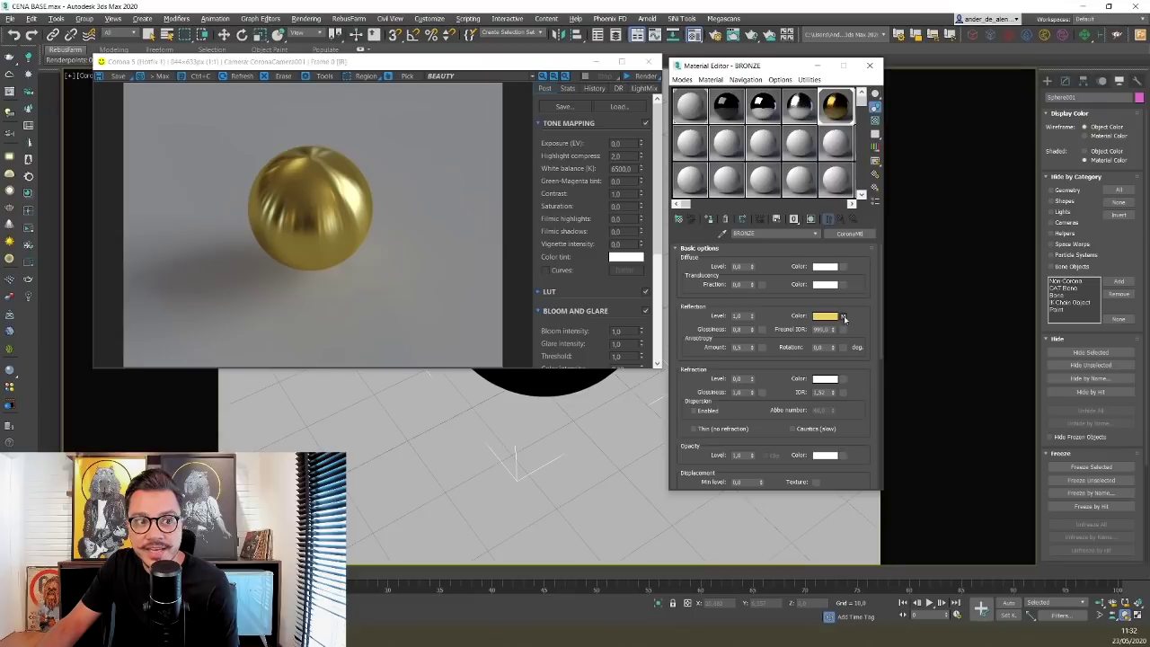
left_click(844, 316)
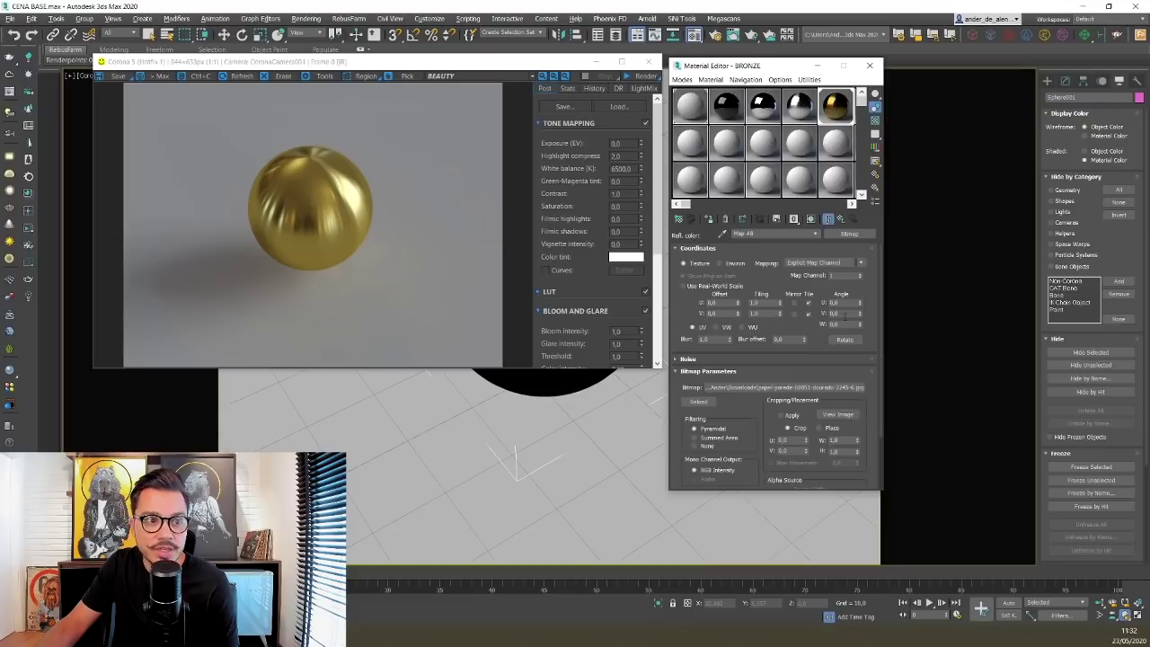
left_click(838, 414)
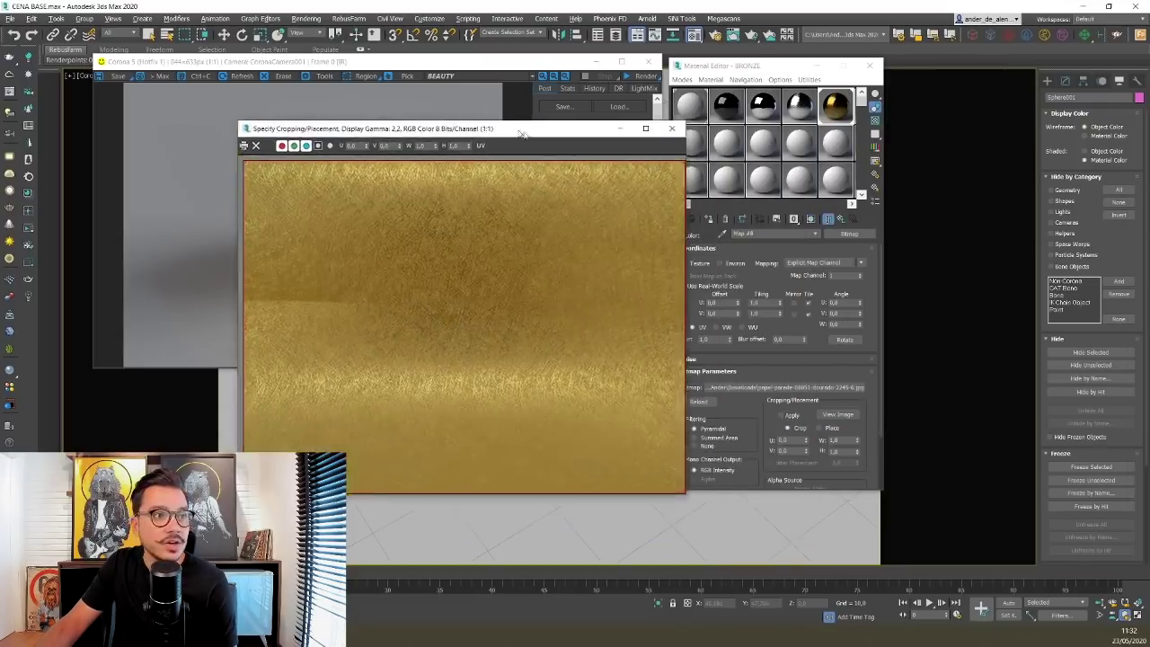
- Close the gold bitmap preview and start interactive rendering of the sphere to check the bronze material
left_click_drag(449, 124, 379, 96)
left_click(608, 97)
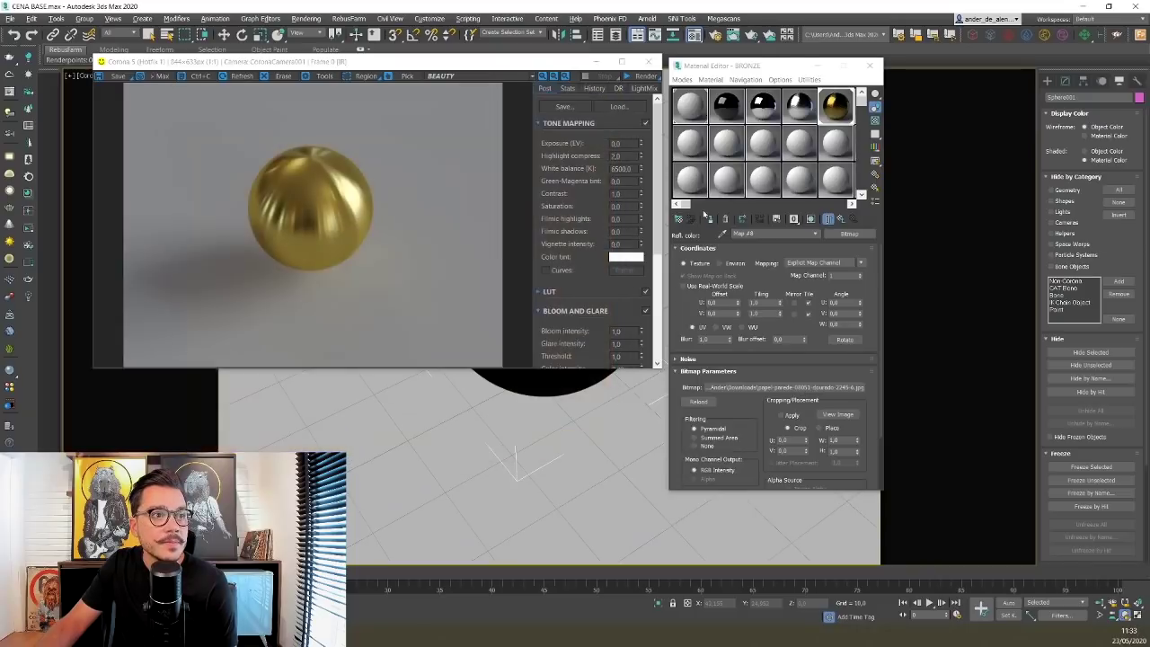
left_click(640, 79)
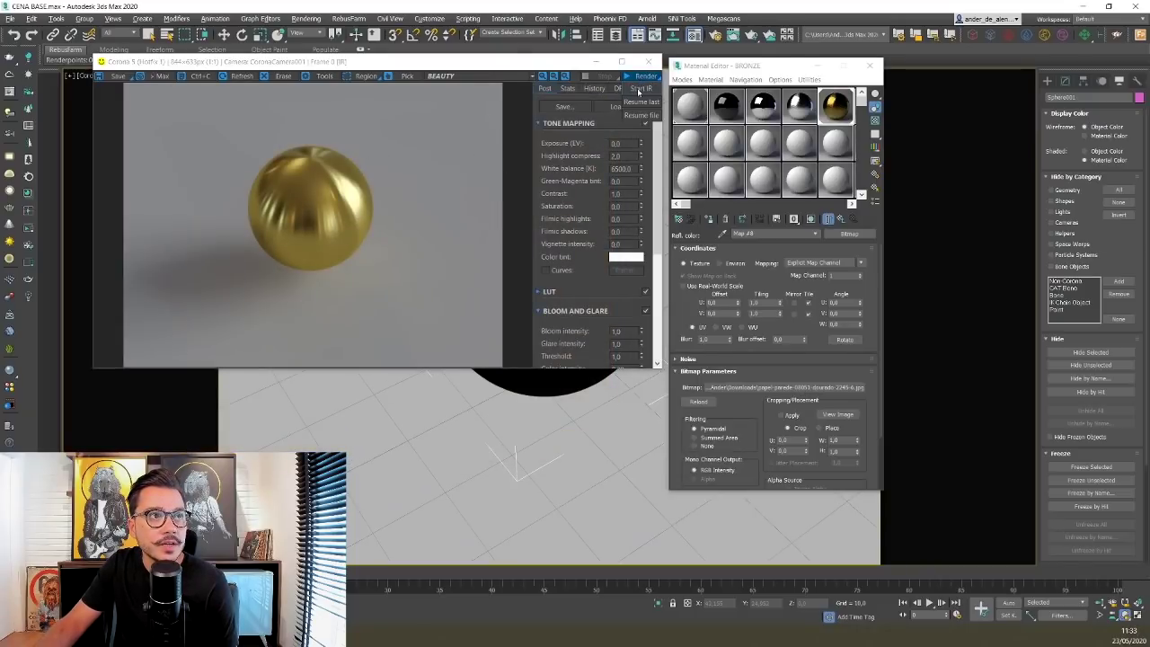
left_click(640, 79)
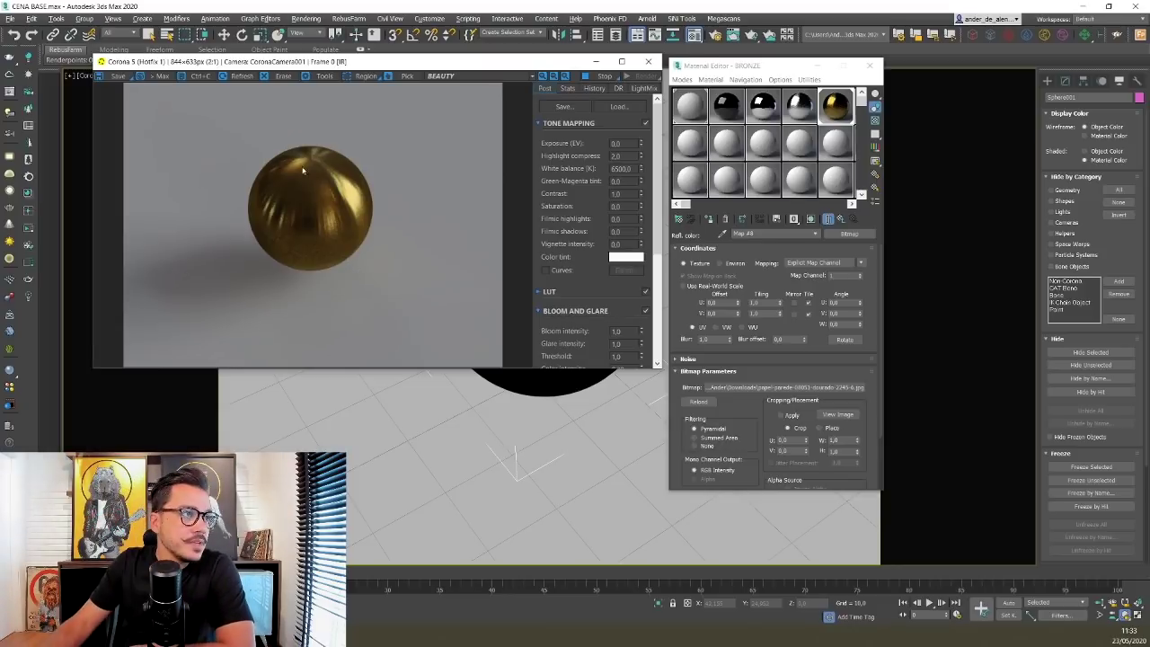
scroll(384, 232, "up", 5)
scroll(384, 232, "down", 5)
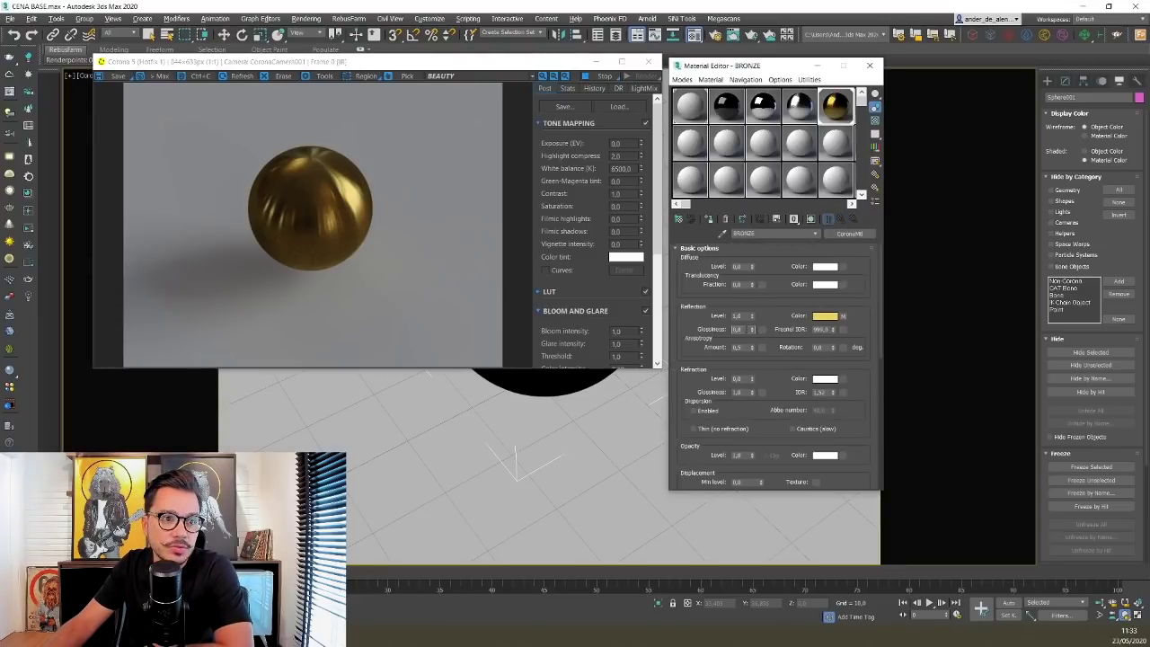
- Set the BRONZE material's reflection glossiness to 0,9 and anisotropy amount to 0,2, and check the rendered sphere up close
type(",")
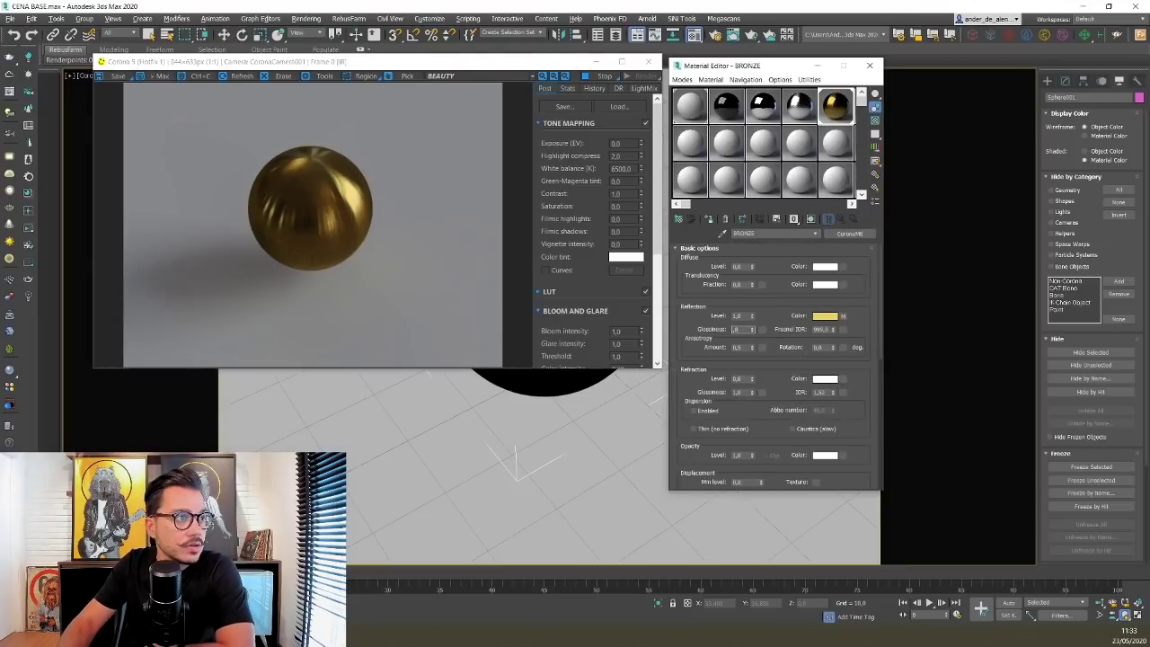
key("Return")
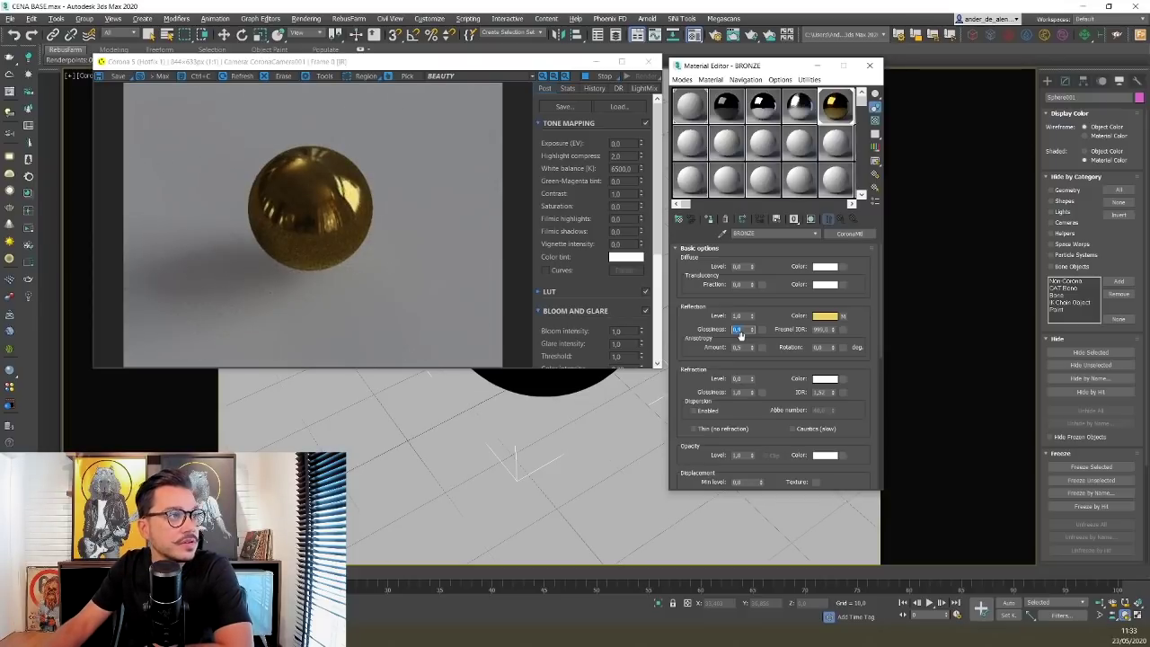
double_click(737, 347)
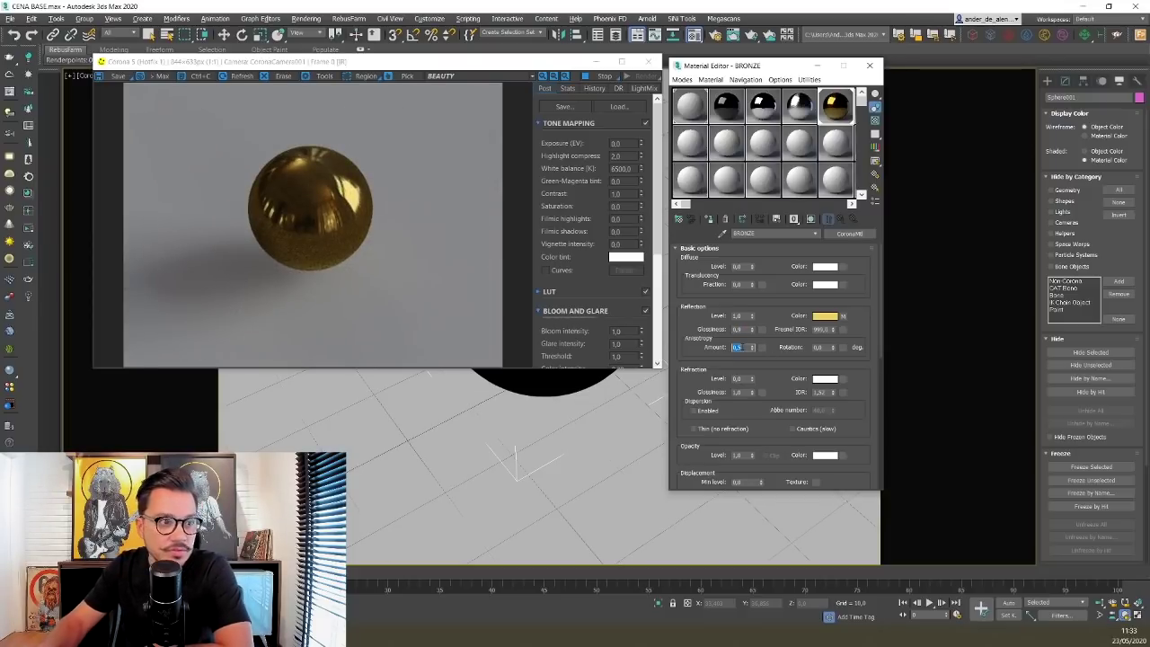
type("0,2")
key("Return")
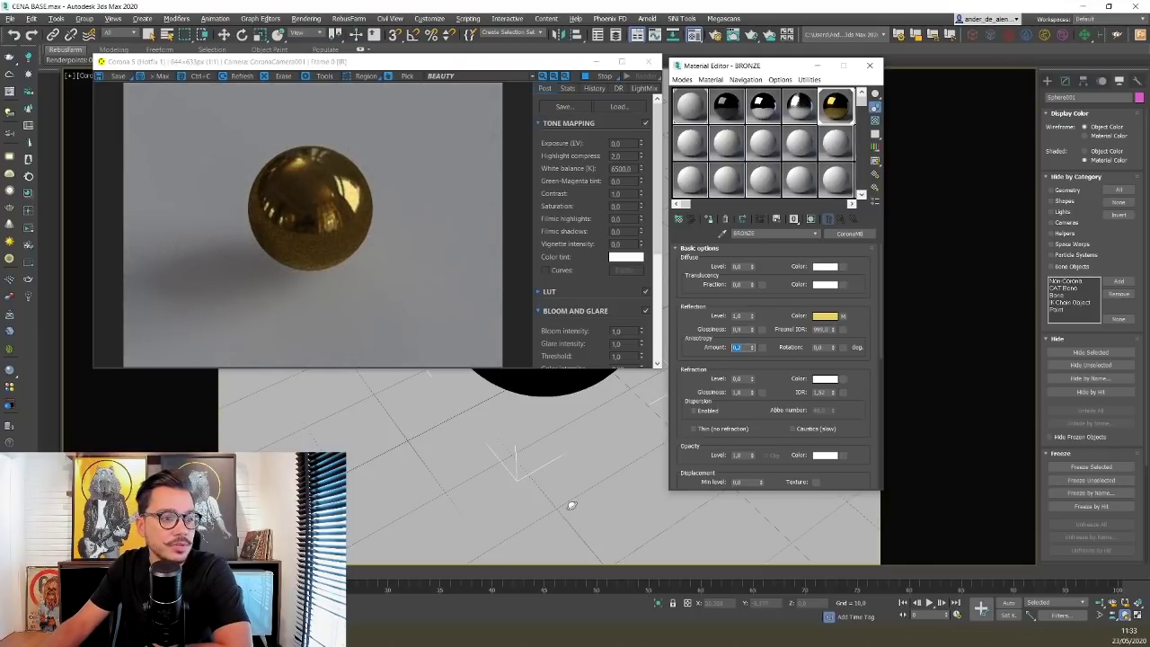
left_click_drag(570, 503, 555, 460)
left_click(326, 215)
scroll(326, 214, "up", 1)
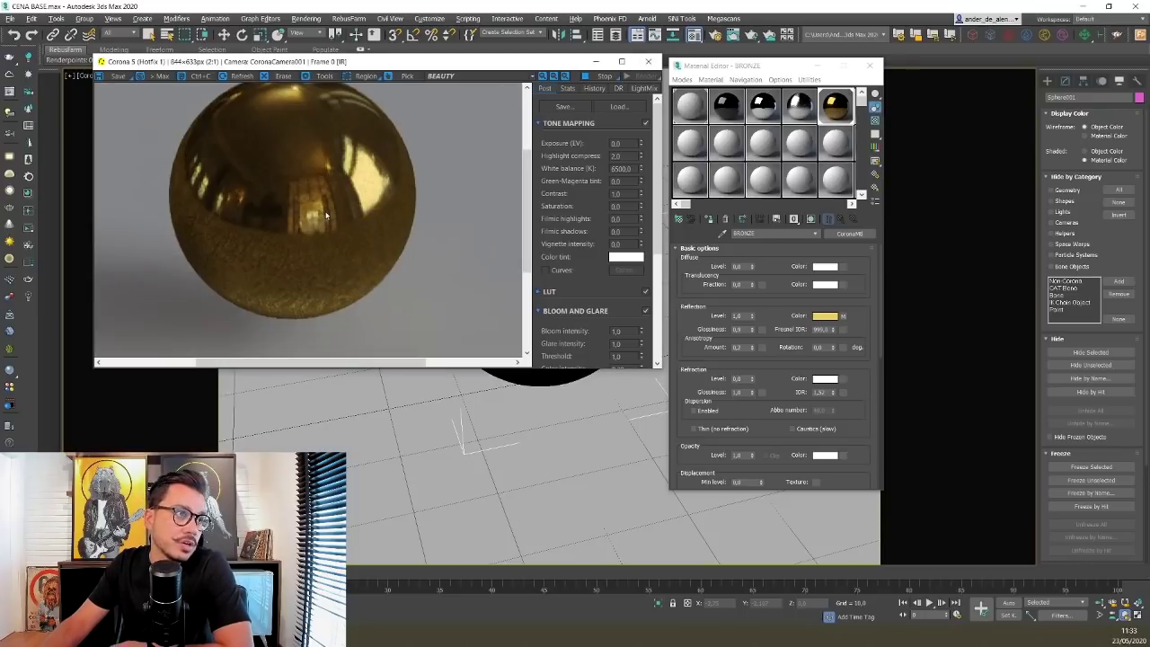
scroll(343, 207, "down", 1)
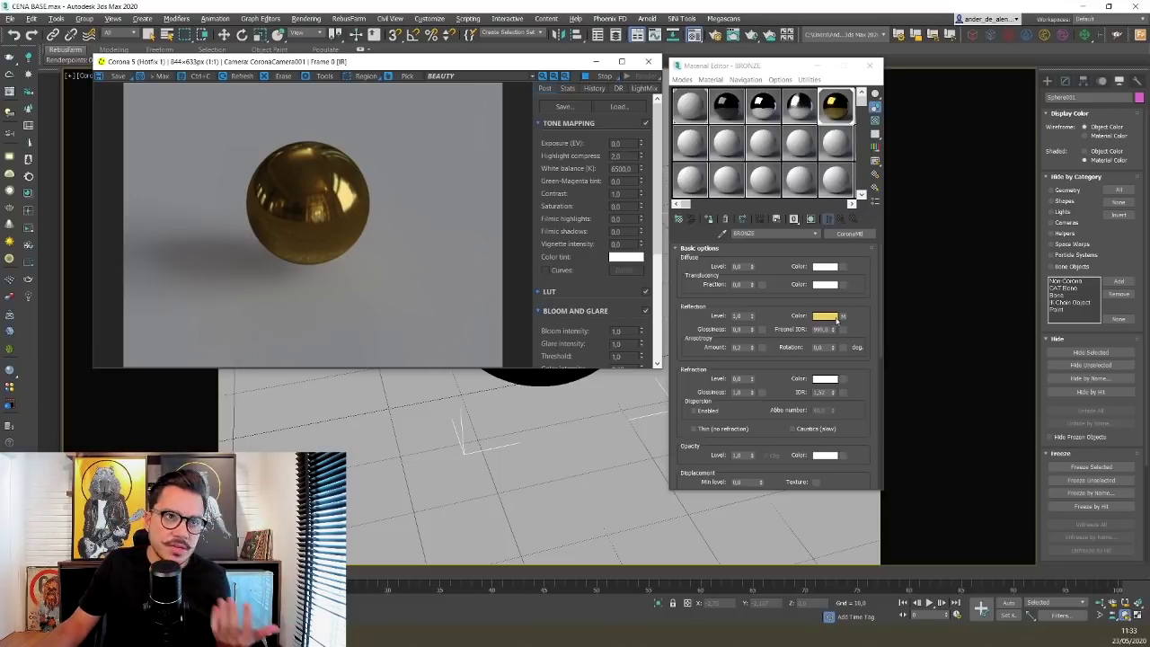
- Stop the interactive render, change the 07 - Default material to CoronaMtl and name it PLASTICO
left_click(605, 79)
left_click(694, 144)
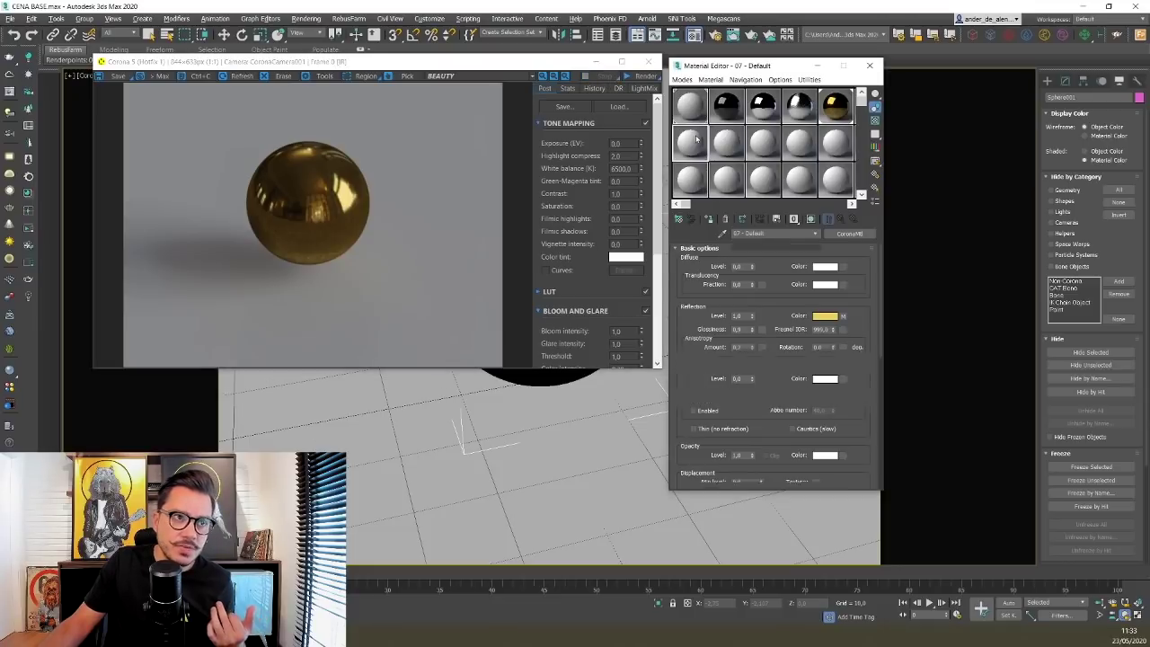
left_click(858, 236)
double_click(422, 231)
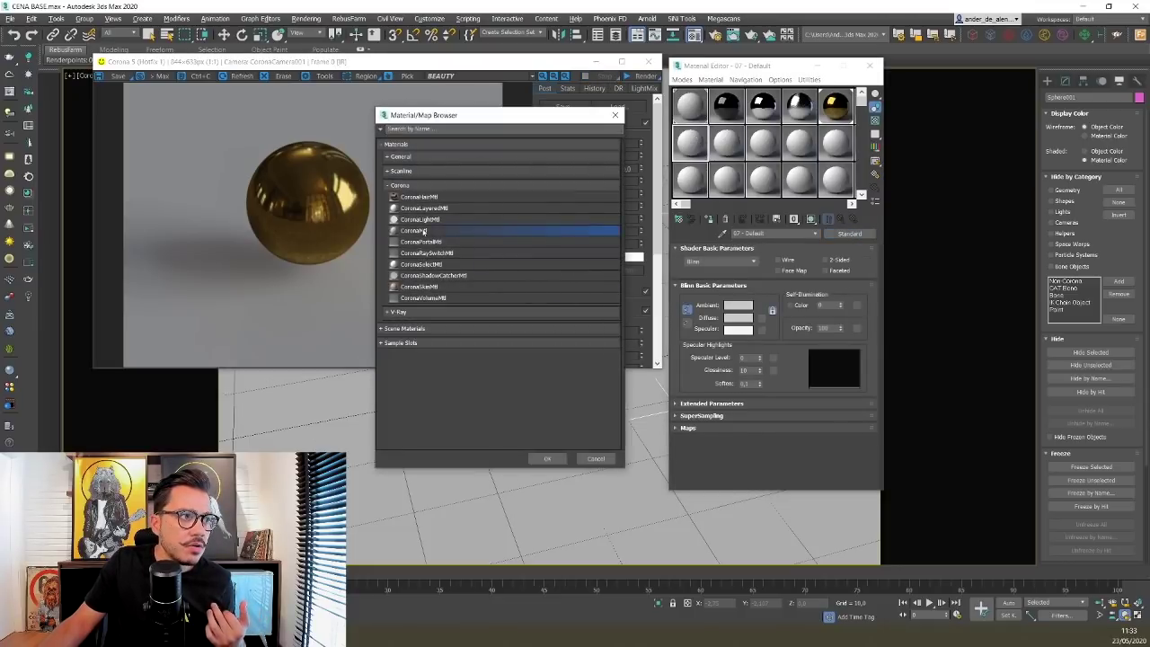
type("PLASTIC")
key("Return")
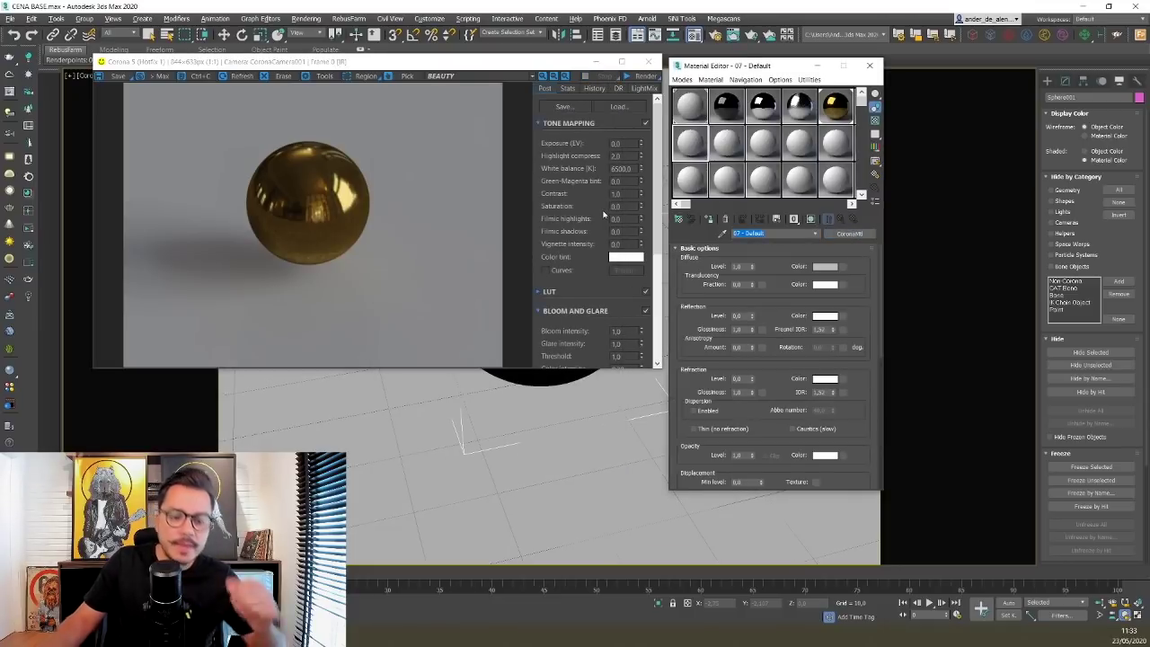
type("O")
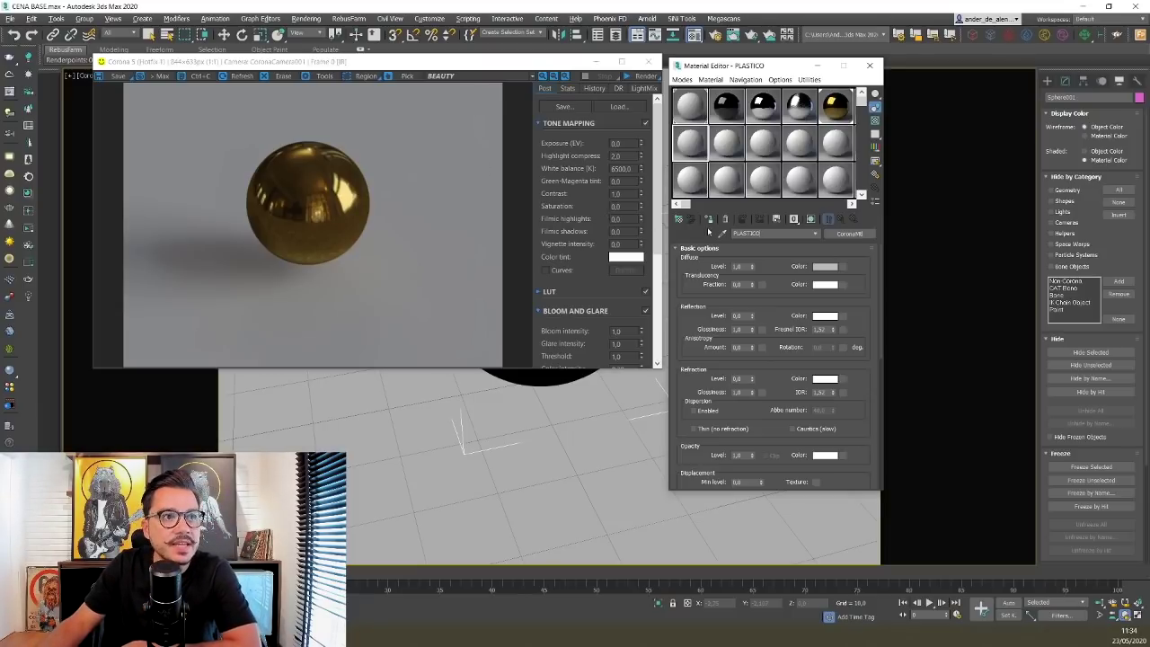
- Assign PLASTICO to the sphere and restart the interactive render, with the render and material windows arranged side by side
left_click(649, 61)
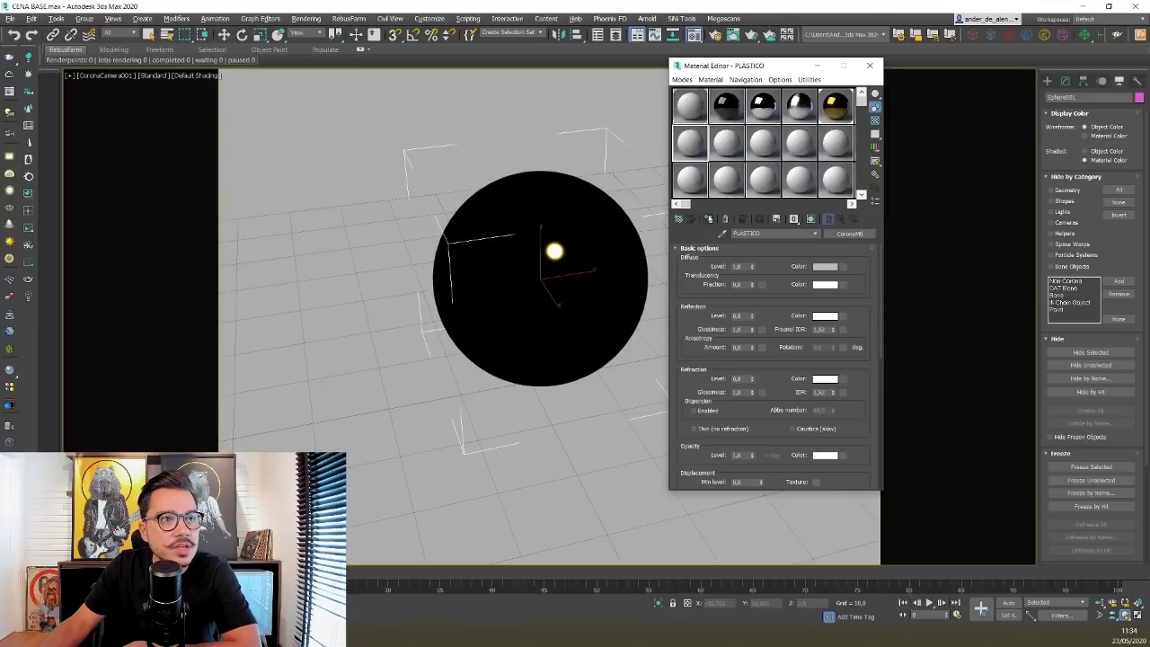
left_click(709, 219)
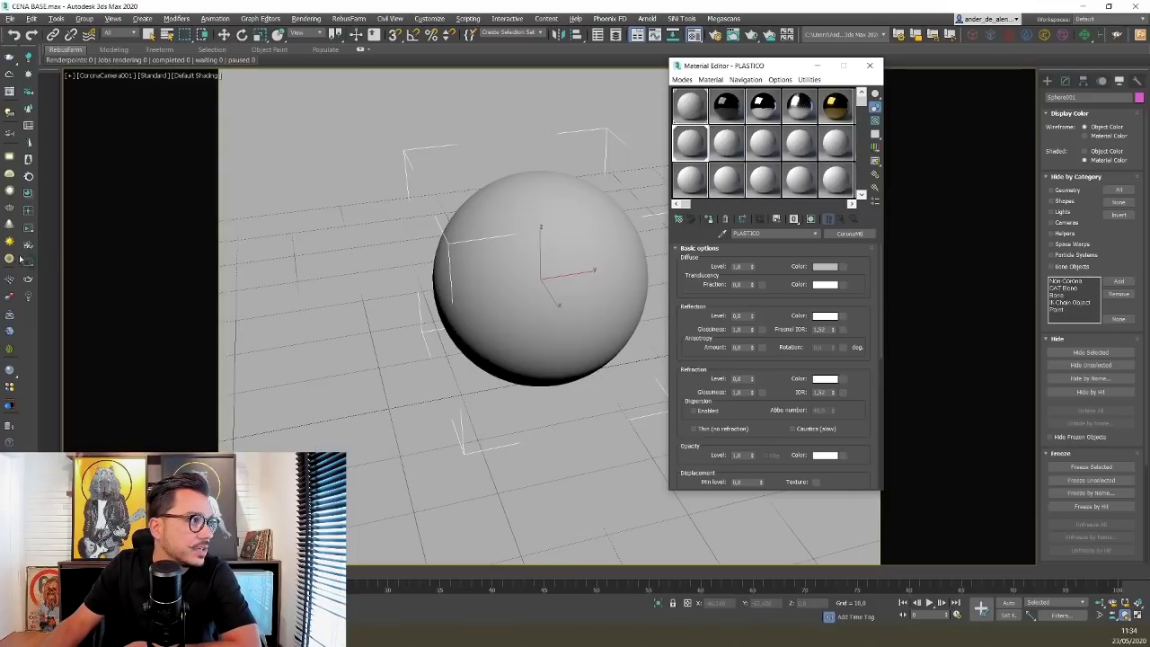
left_click(28, 229)
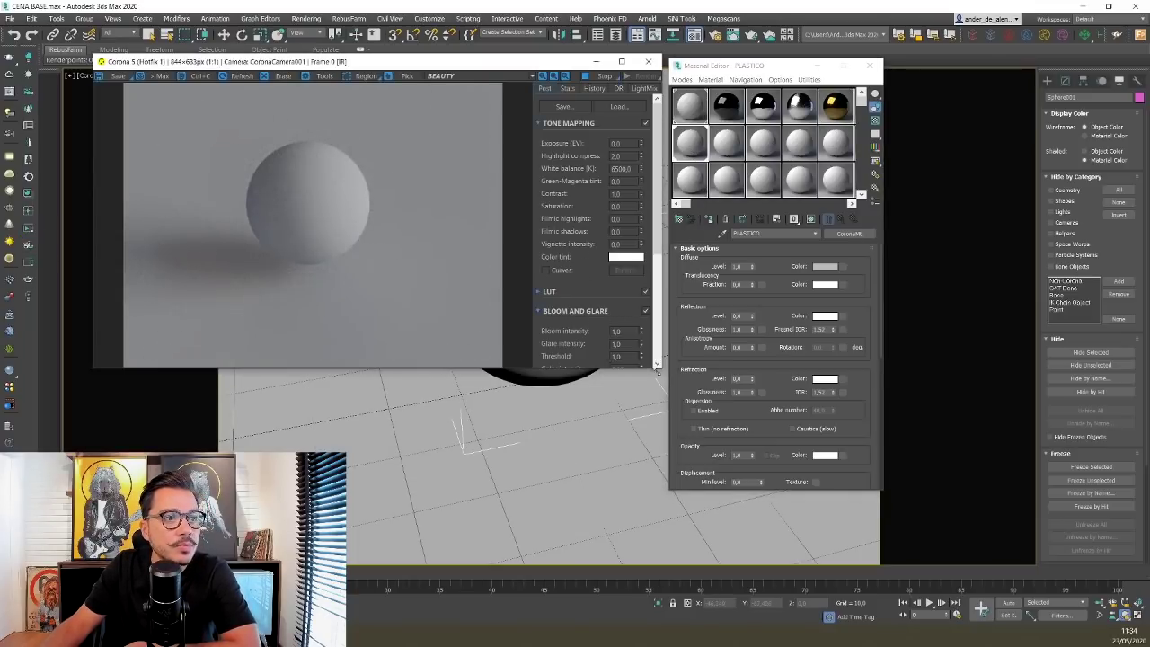
left_click_drag(511, 67, 495, 56)
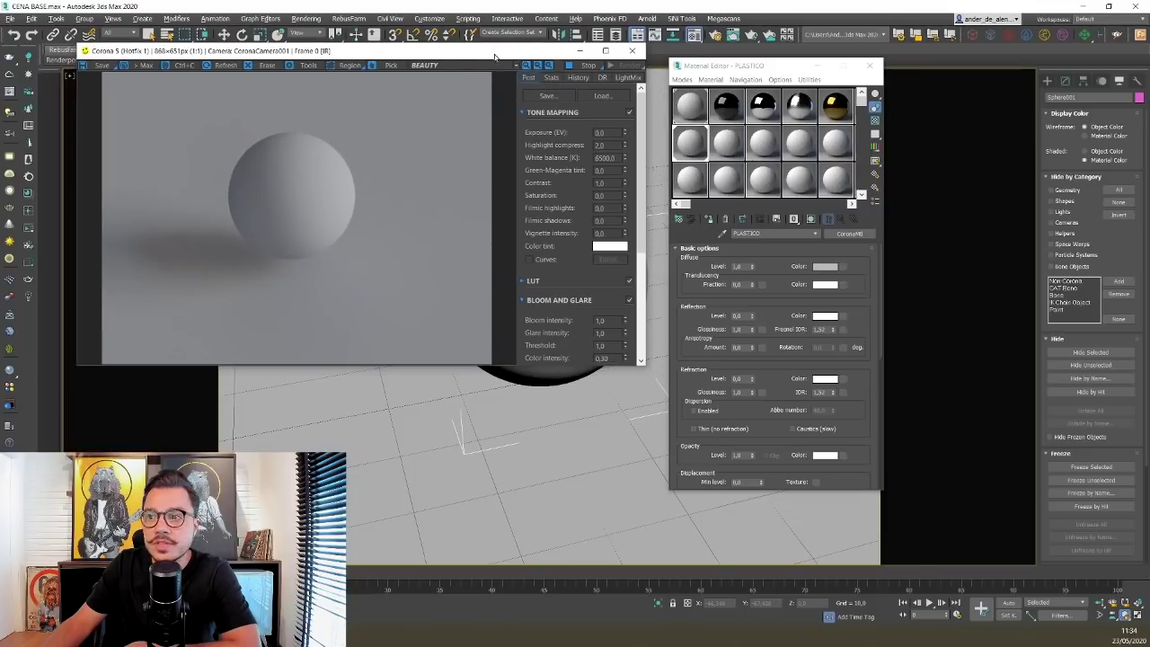
left_click_drag(831, 65, 907, 42)
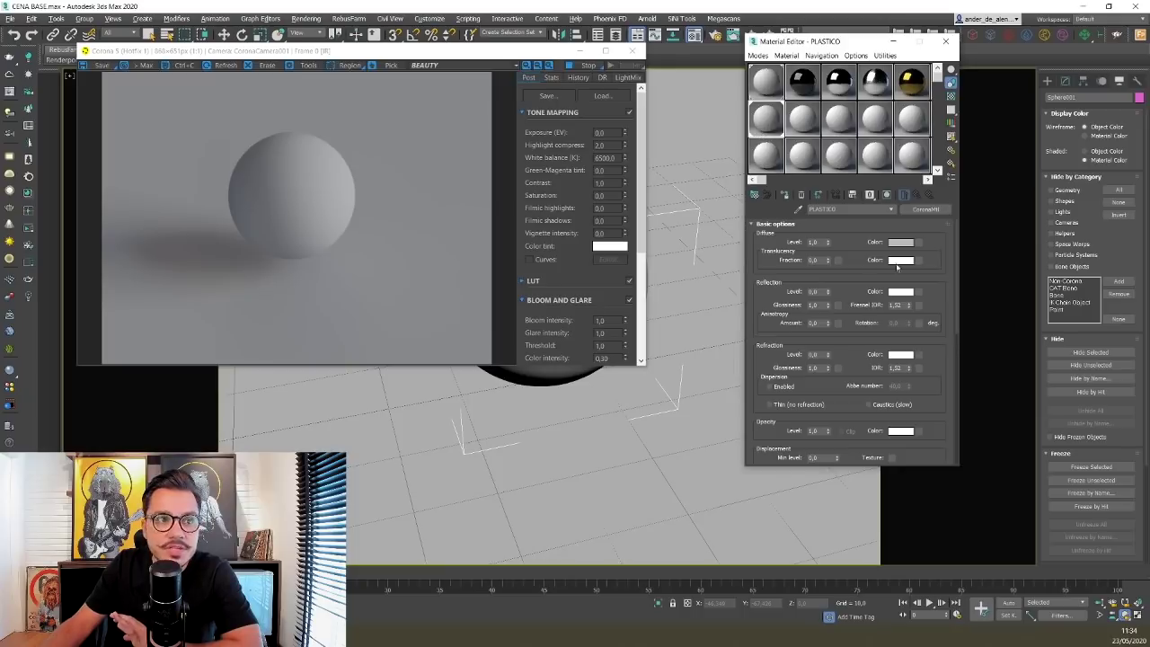
- Set the PLASTICO material's reflection level to 1
double_click(815, 292)
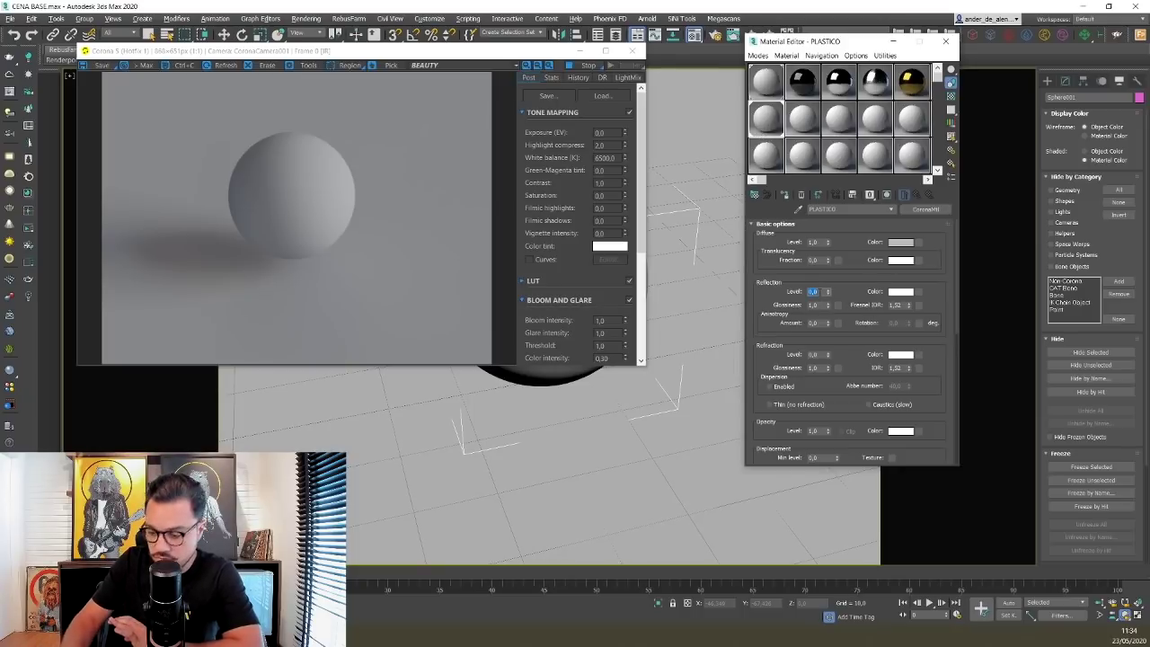
type("1")
key("Return")
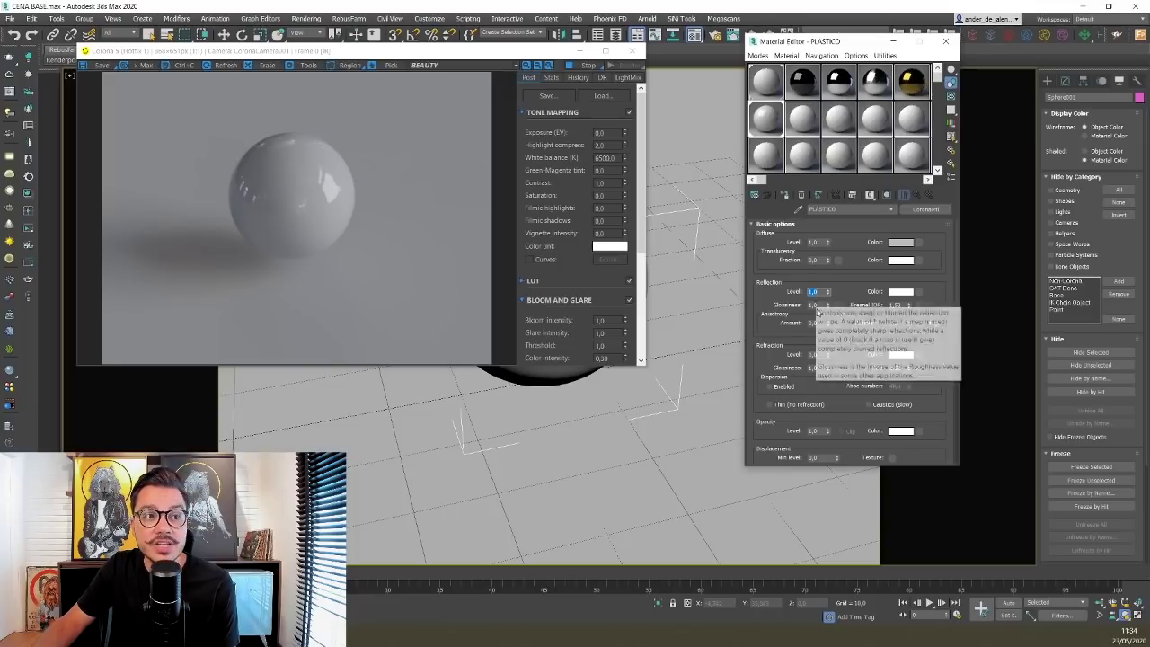
- Try reflection glossiness values of 0,8 and 0,7 on PLASTICO, and settle on 0,9
left_click(814, 305)
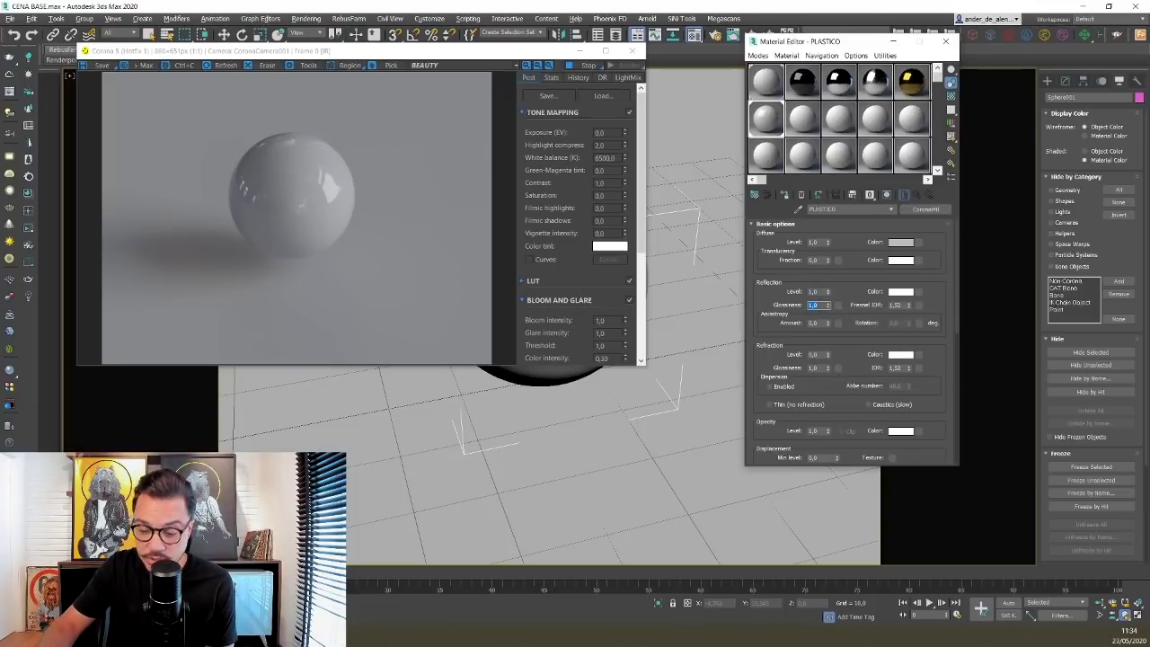
type("0,8")
key("Return")
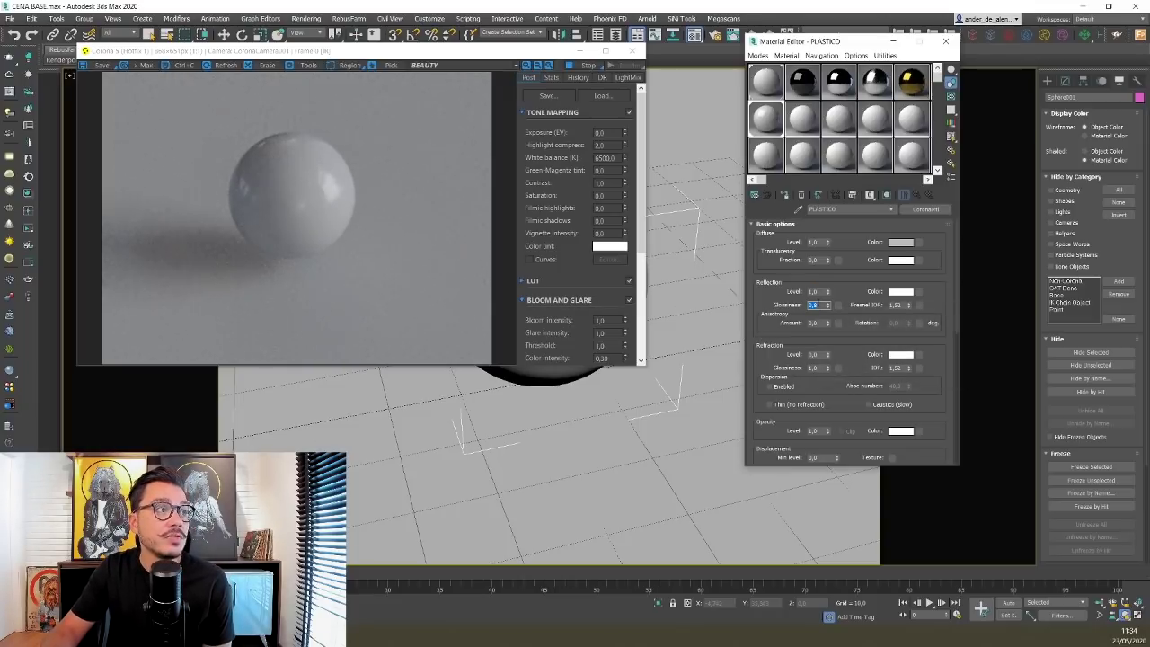
type("0,7")
key("Return")
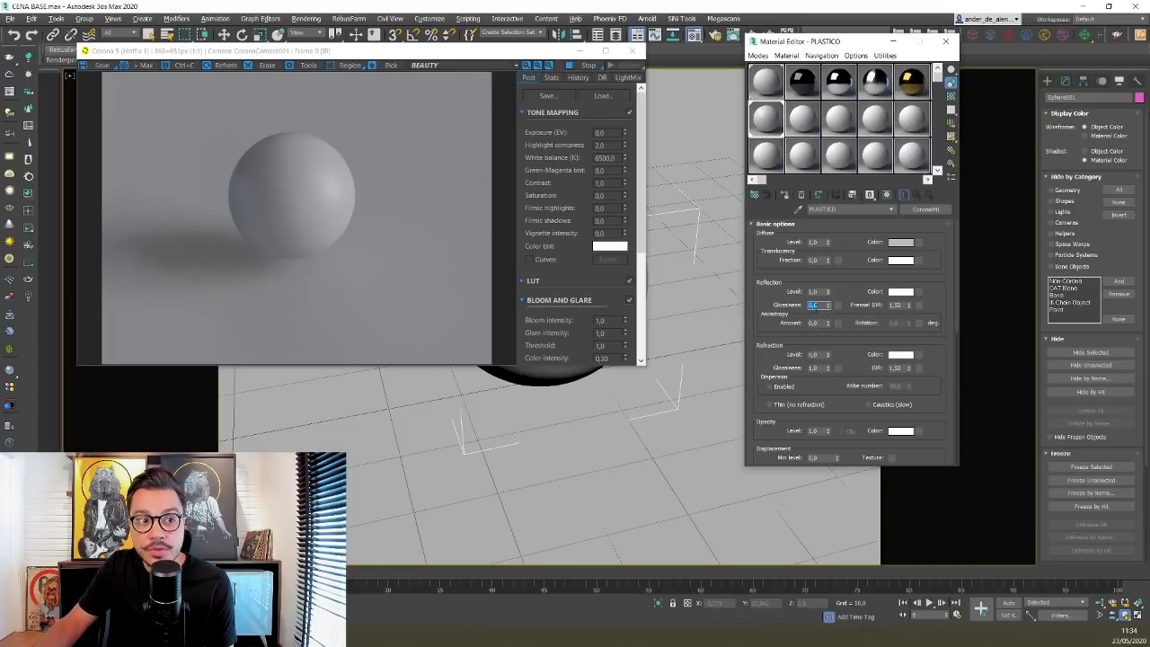
type("8")
key("Return")
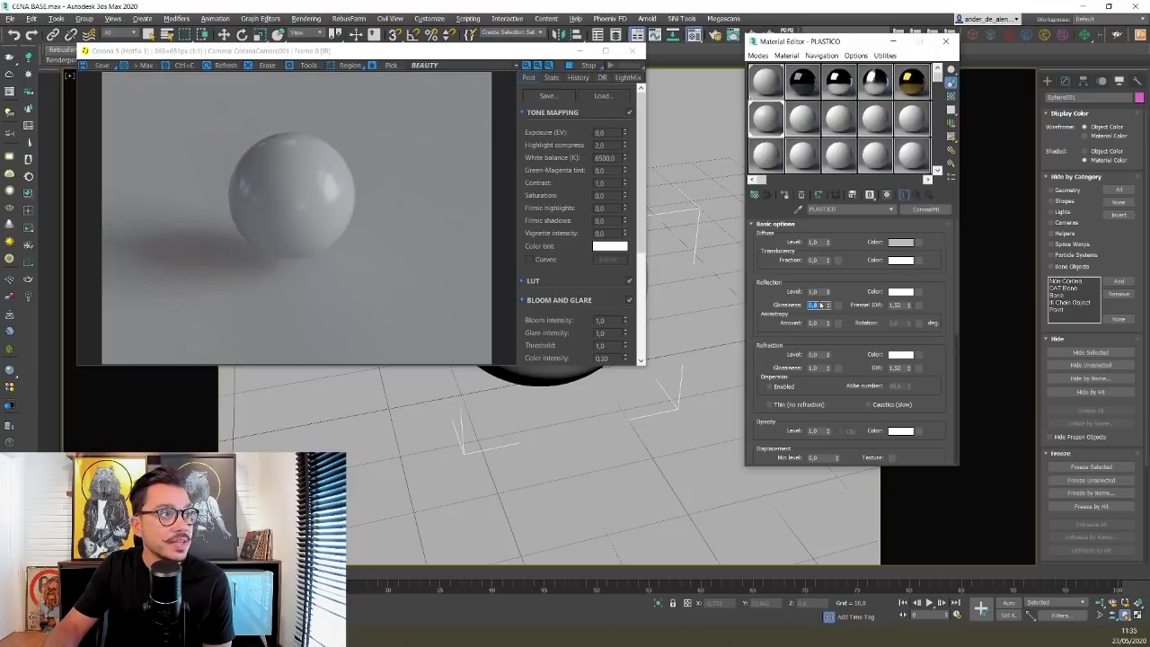
type("0,9")
key("Return")
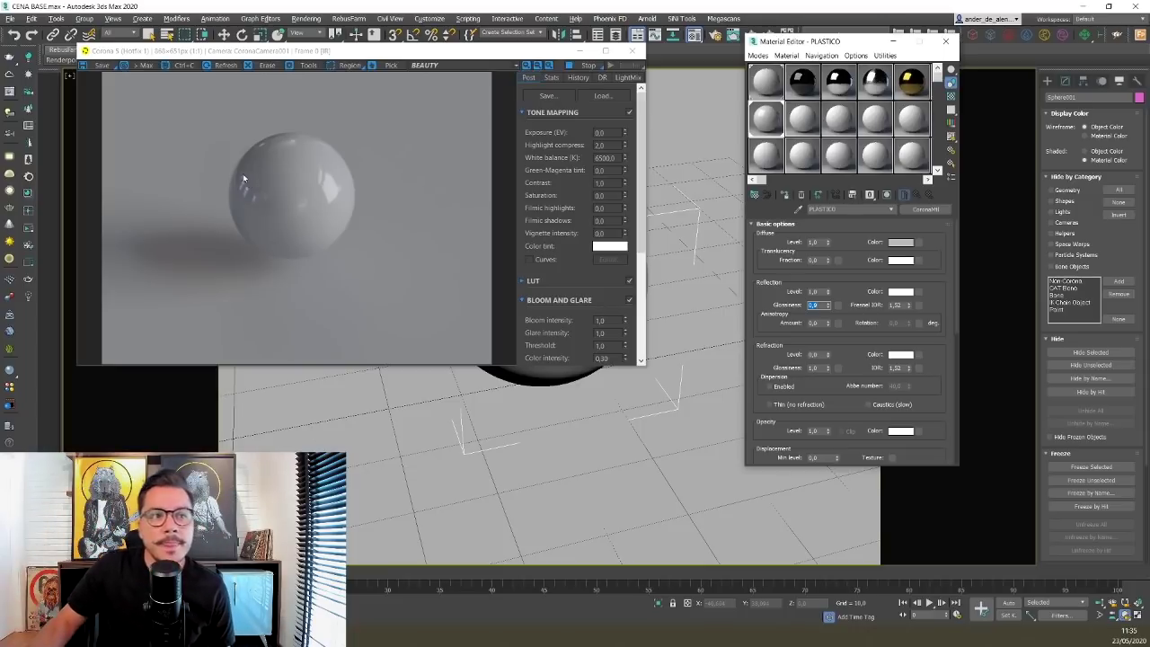
- Inspect the PLASTICO material's reflection color in the color selector
left_click(816, 291)
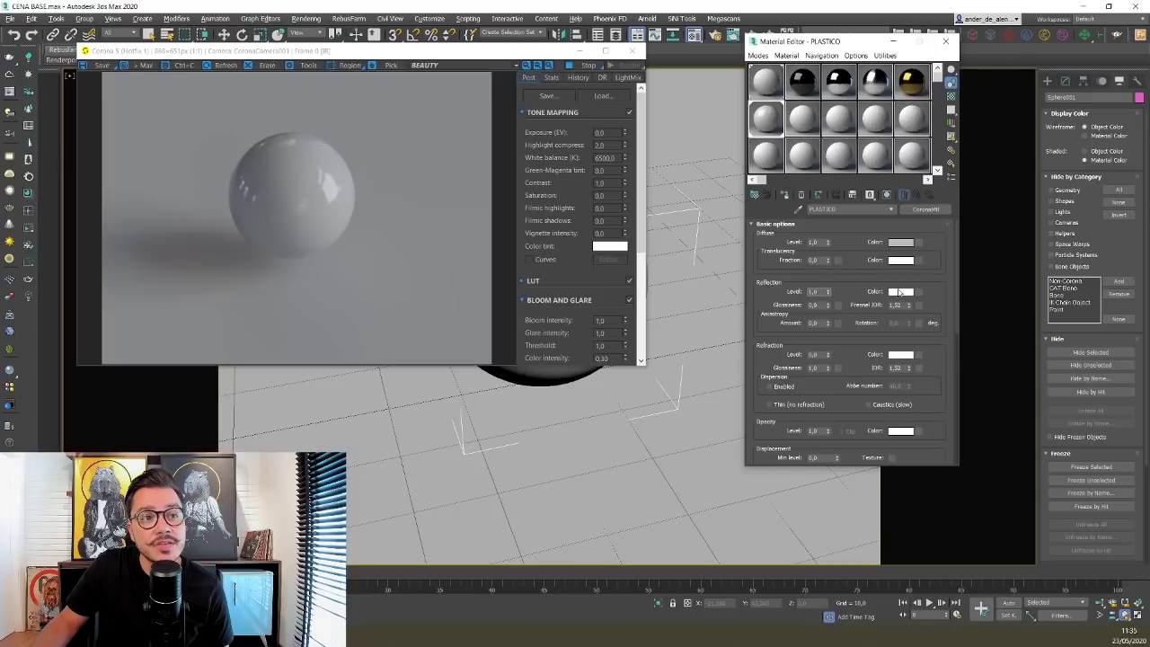
left_click(900, 292)
left_click(923, 307)
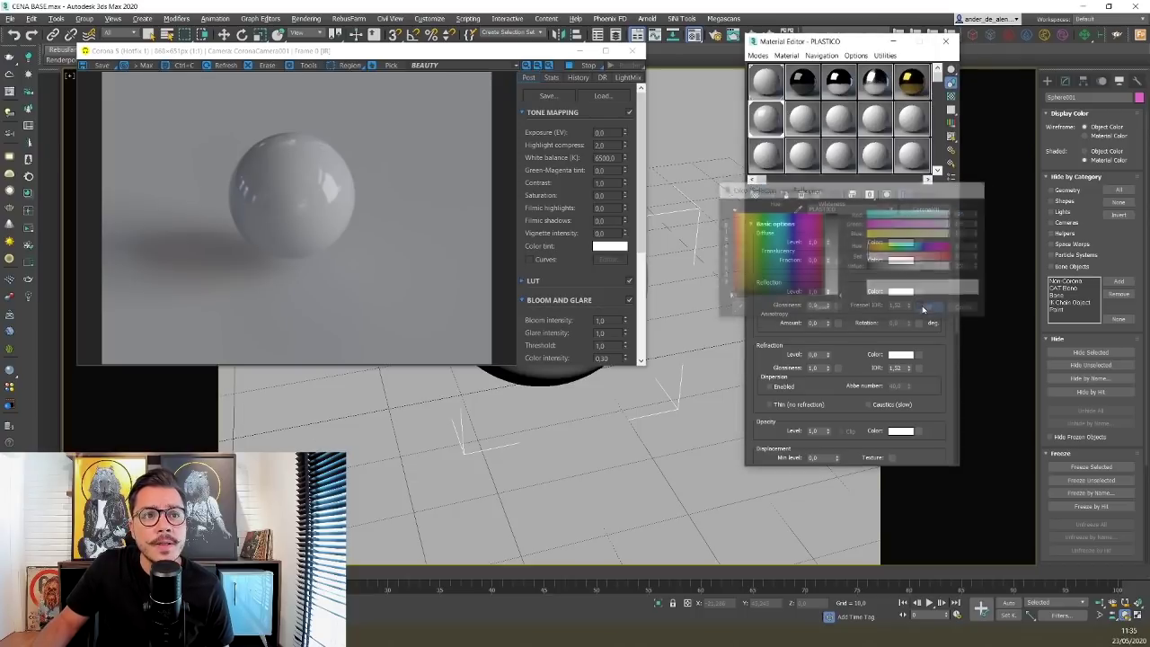
left_click(899, 292)
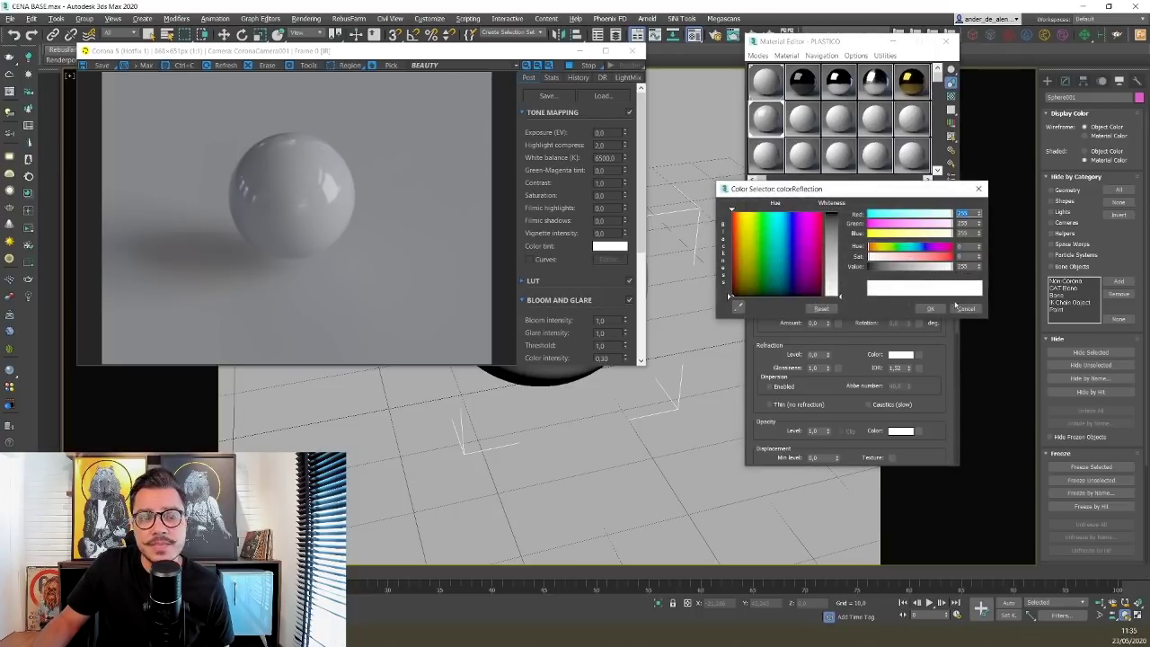
left_click(930, 308)
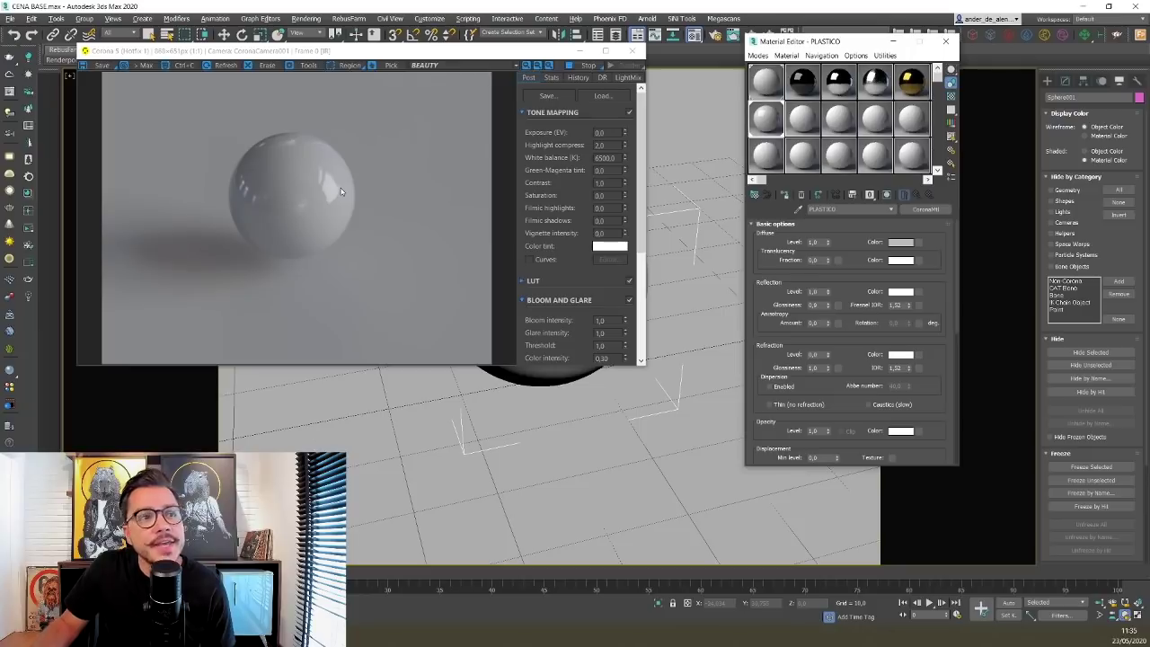
- Try a Fresnel IOR of 999 on the PLASTICO material, and restore it to 1,52
double_click(896, 305)
type("999")
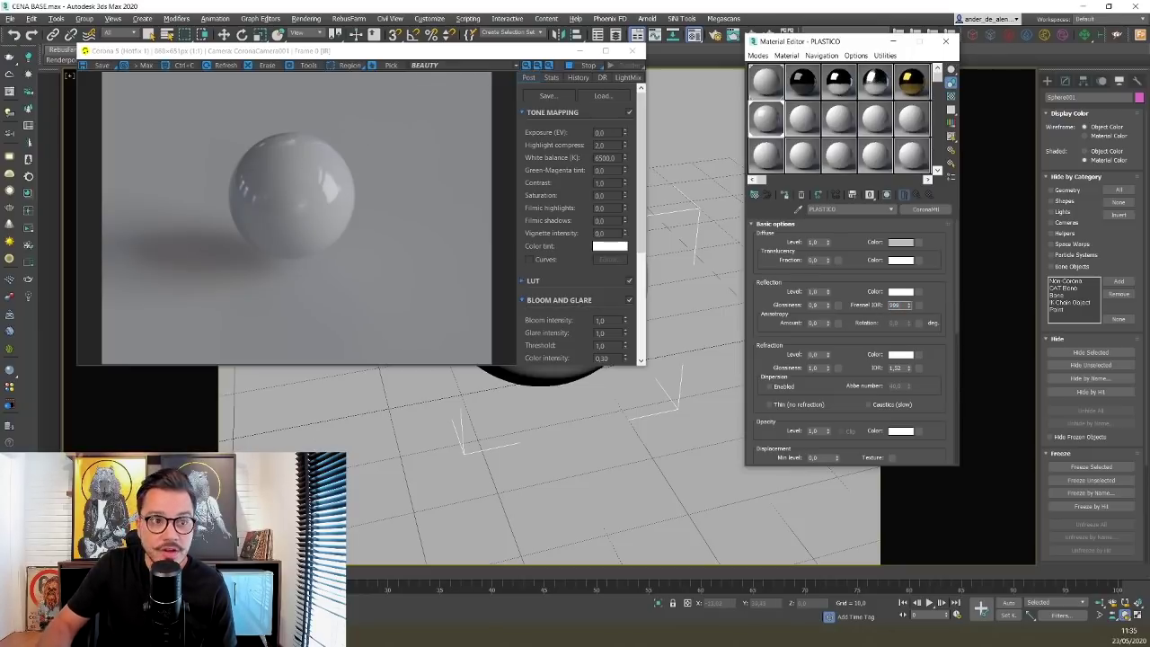
key("Return")
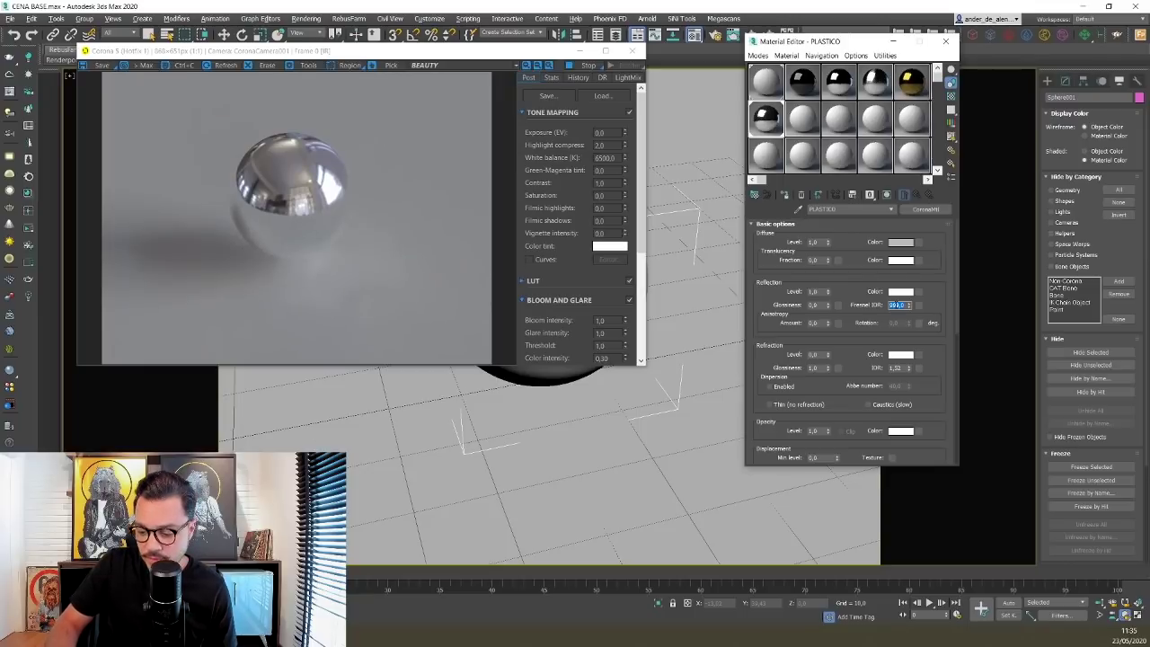
key("Return")
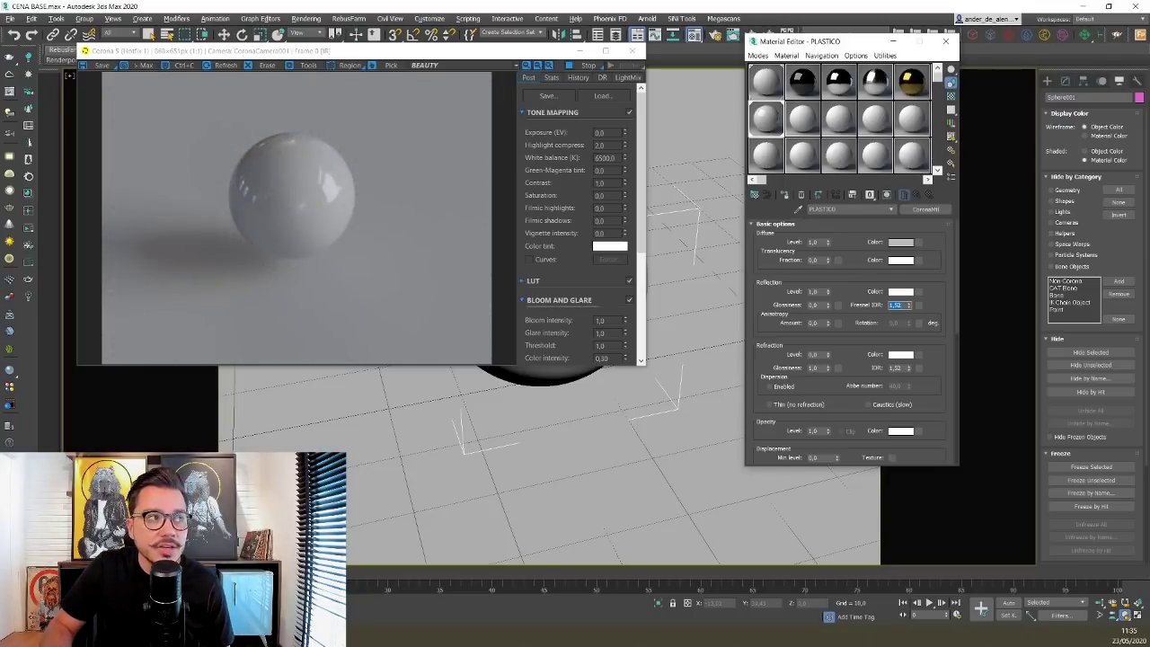
- Raise the PLASTICO material's Fresnel IOR to 3 and on to 4 for a stronger reflection
type("3")
key("Return")
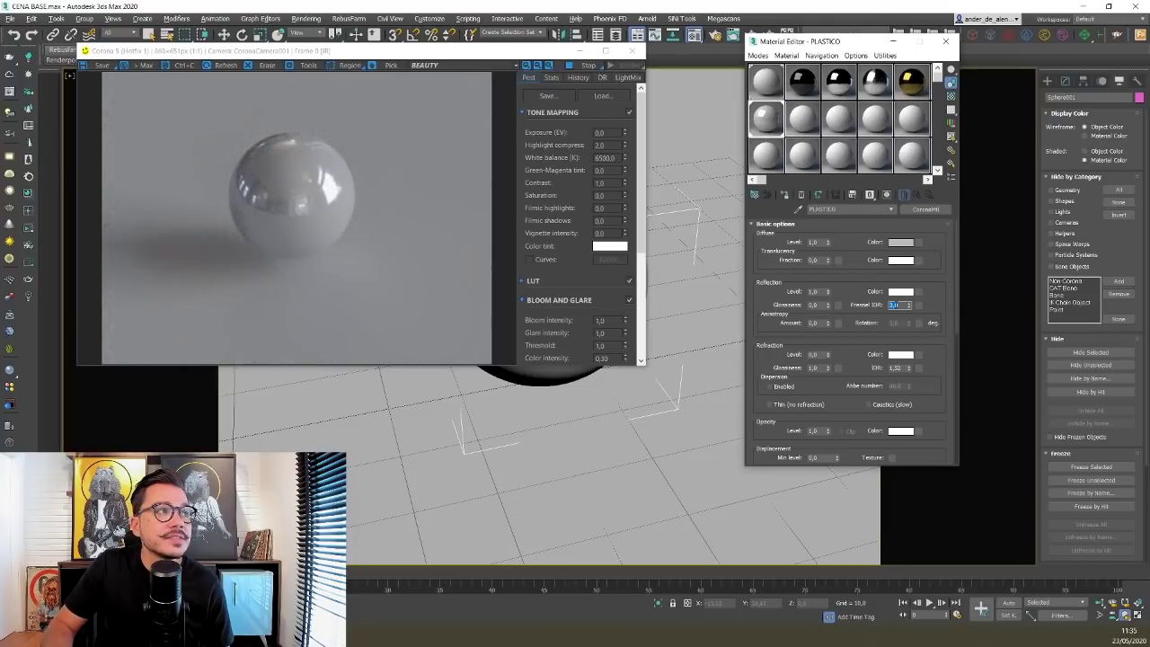
type("4")
key("Return")
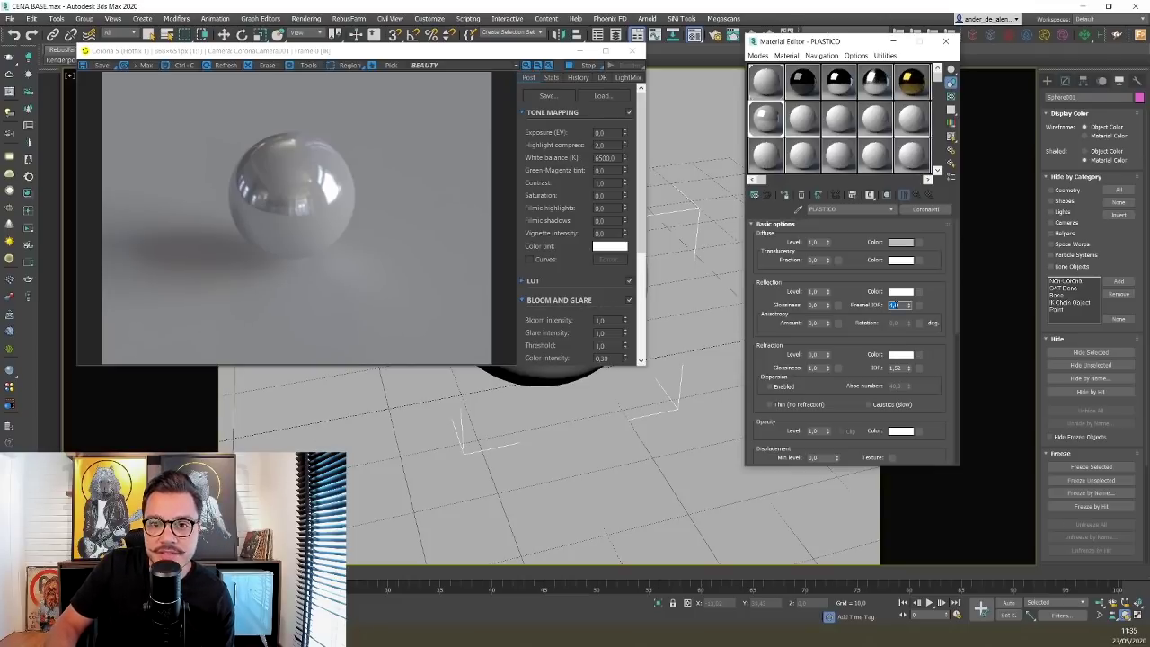
- Restore the PLASTICO material's Fresnel IOR to 1,52 and change its diffuse color to a saturated blue
type("2")
key("Return")
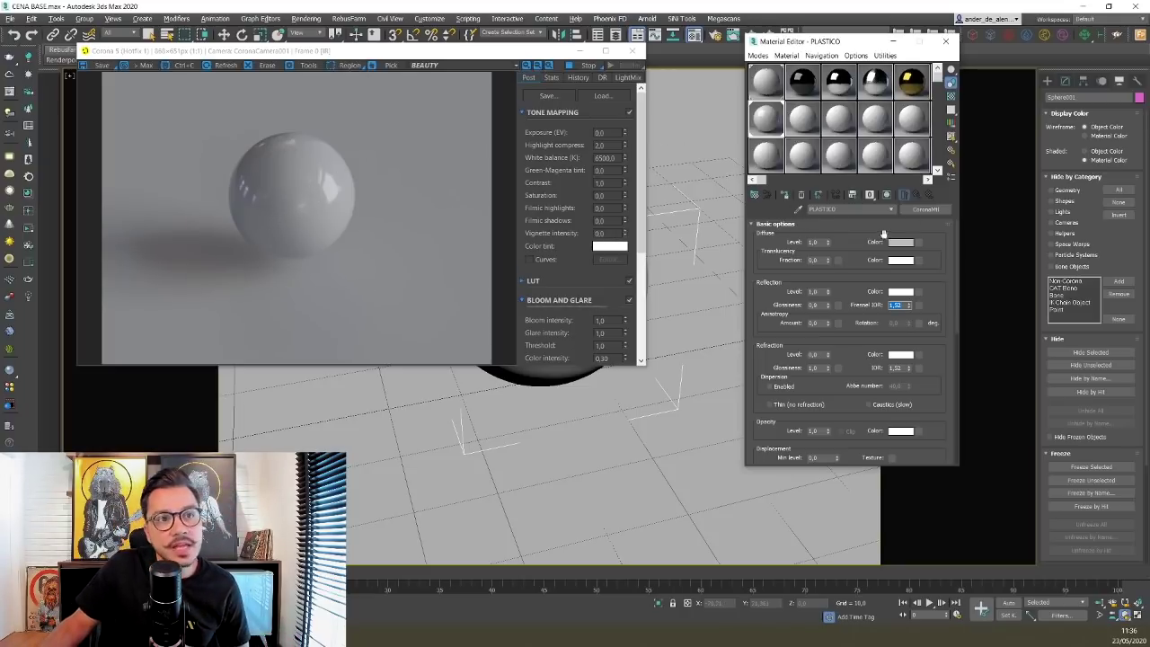
left_click(902, 243)
left_click(795, 214)
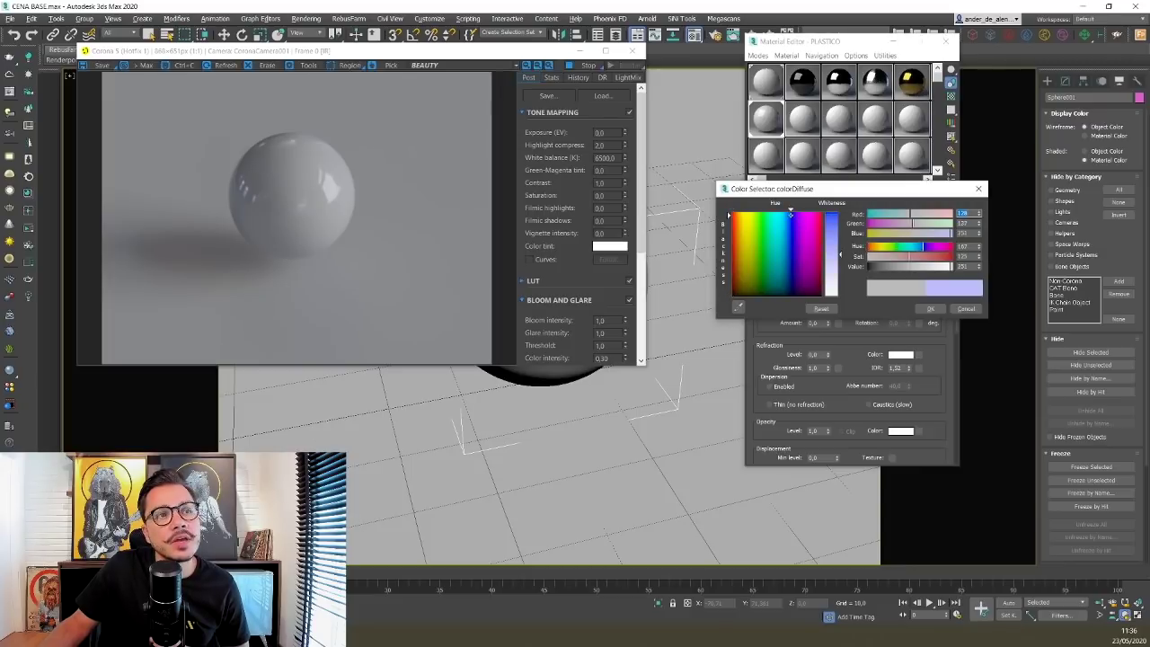
left_click(831, 214)
left_click_drag(888, 214, 866, 216)
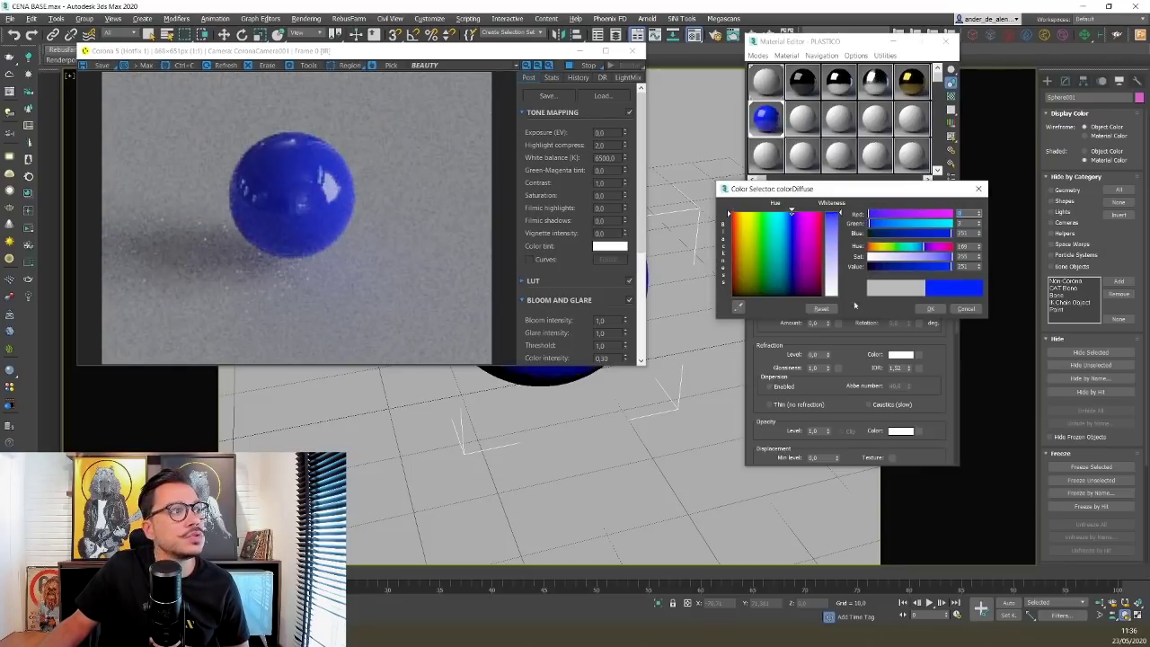
left_click(932, 308)
left_click(336, 197)
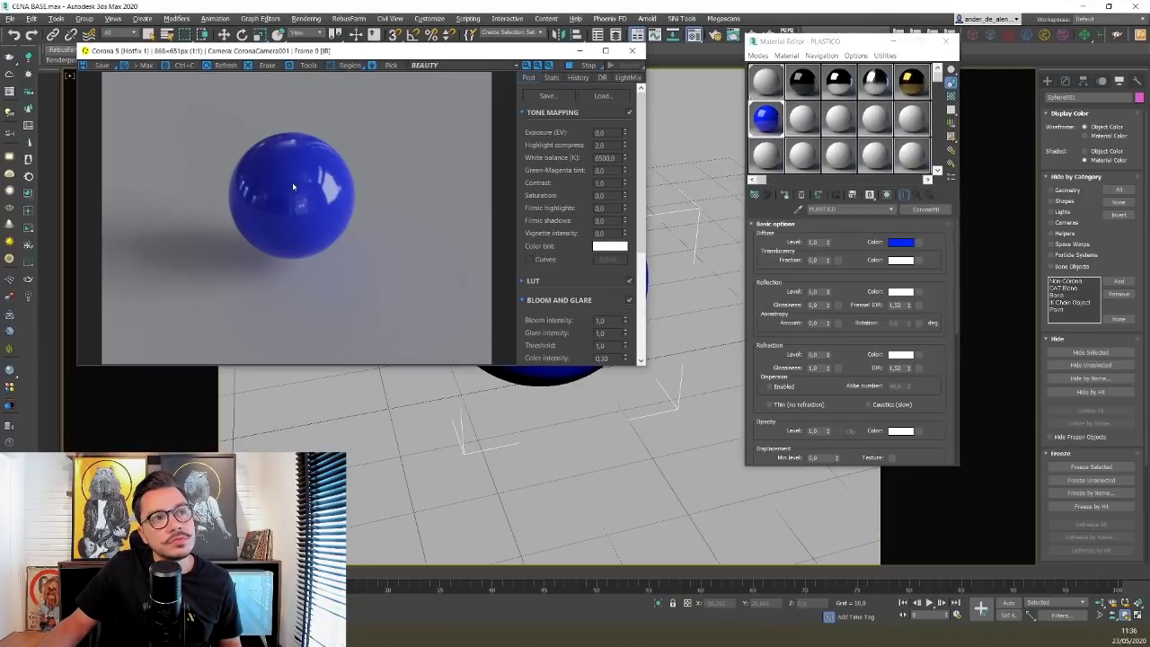
- Try a reflection glossiness of 1 on PLASTICO, settle on 0,5, and examine the rendered sphere up close
left_click(816, 307)
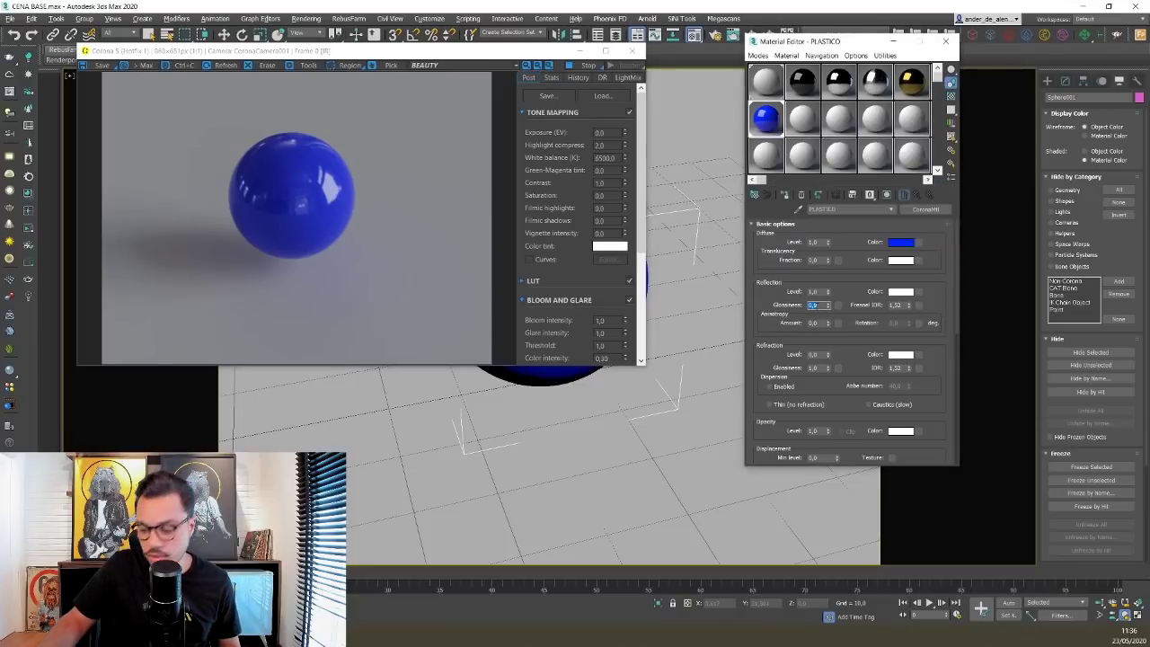
type("1")
key("Return")
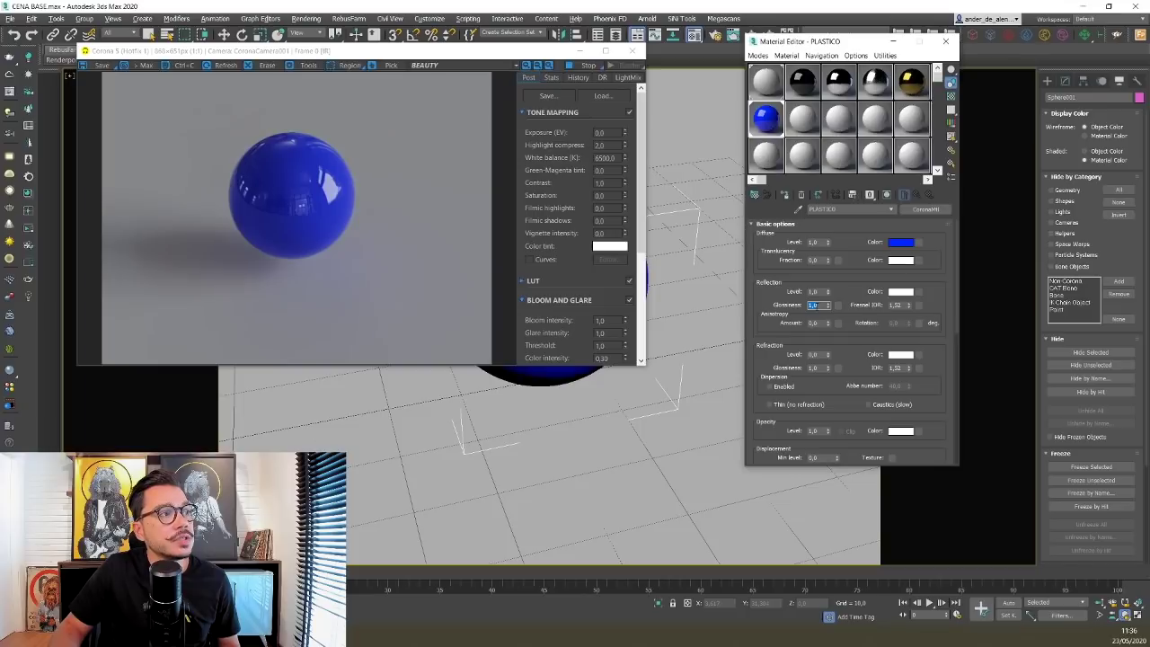
type("0,5")
key("Return")
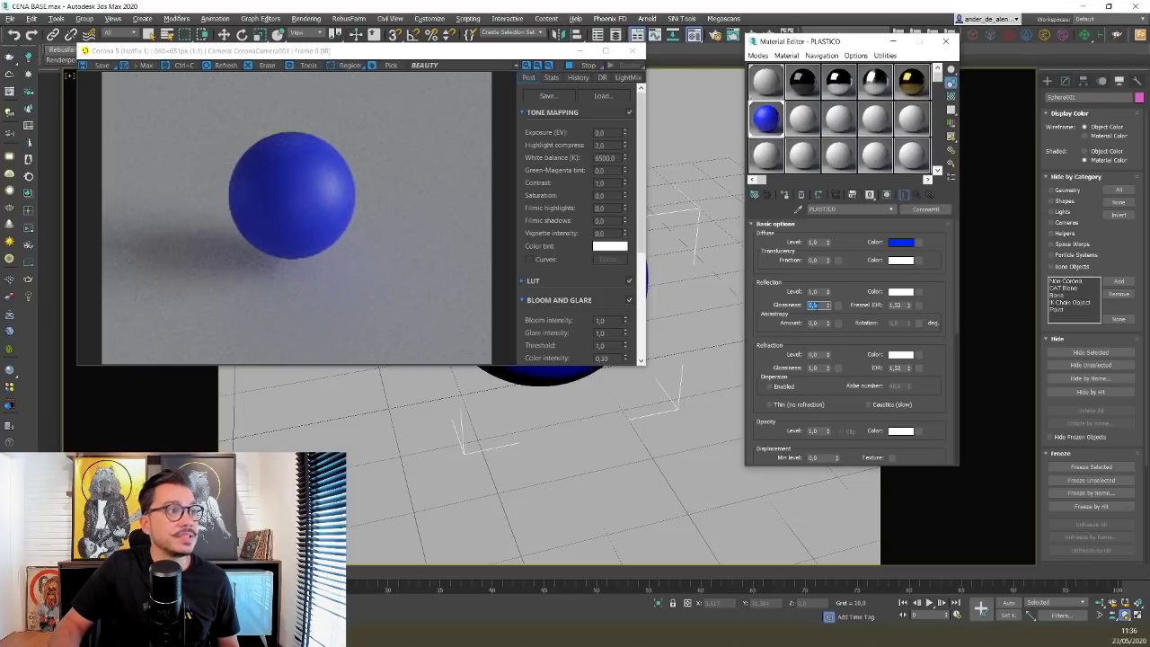
left_click(269, 191)
scroll(283, 179, "up", 3)
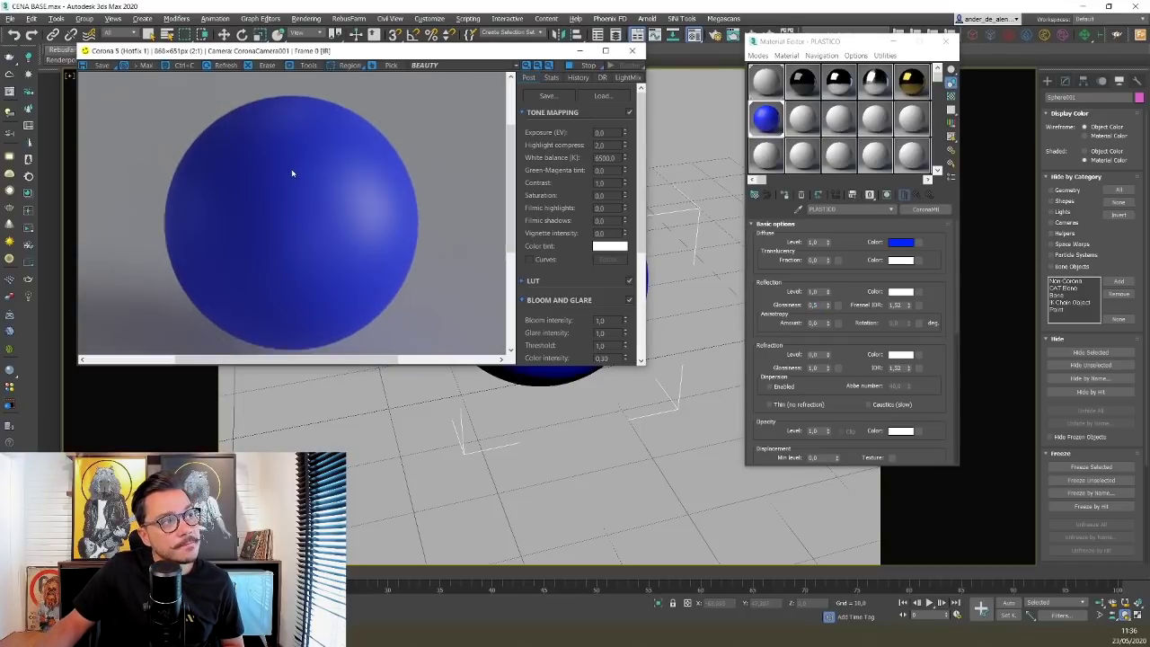
scroll(310, 178, "down", 3)
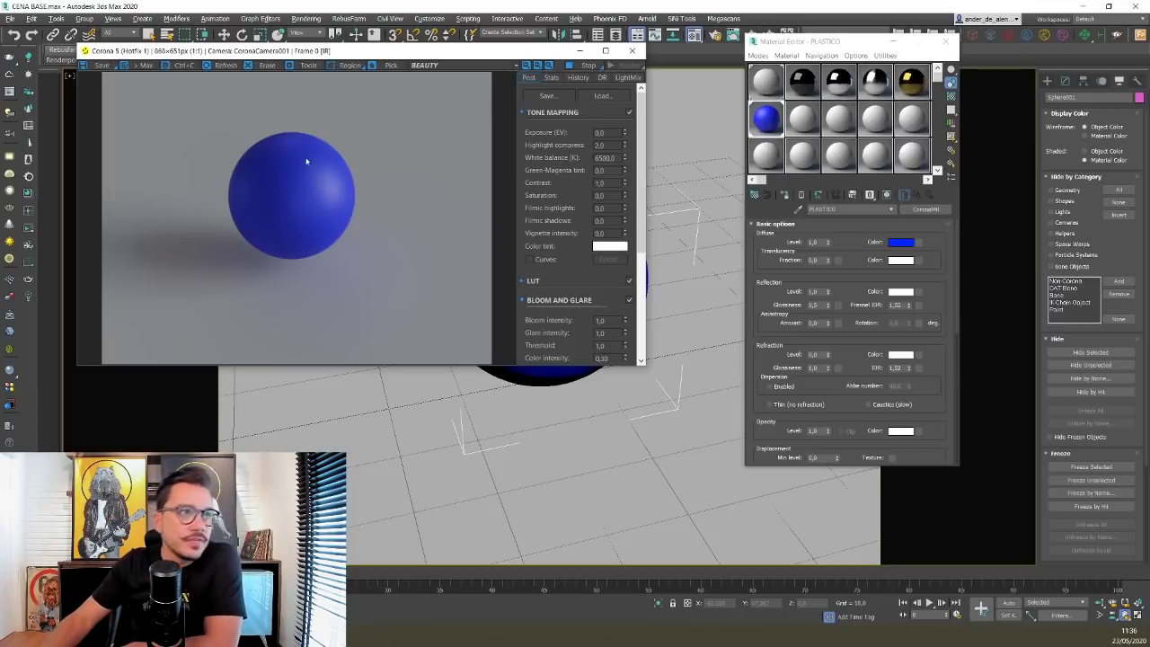
- Stop the interactive render and create a CoronaMtl material named PORCELANATO in the unused sample slot beside PLASTICO
left_click(583, 68)
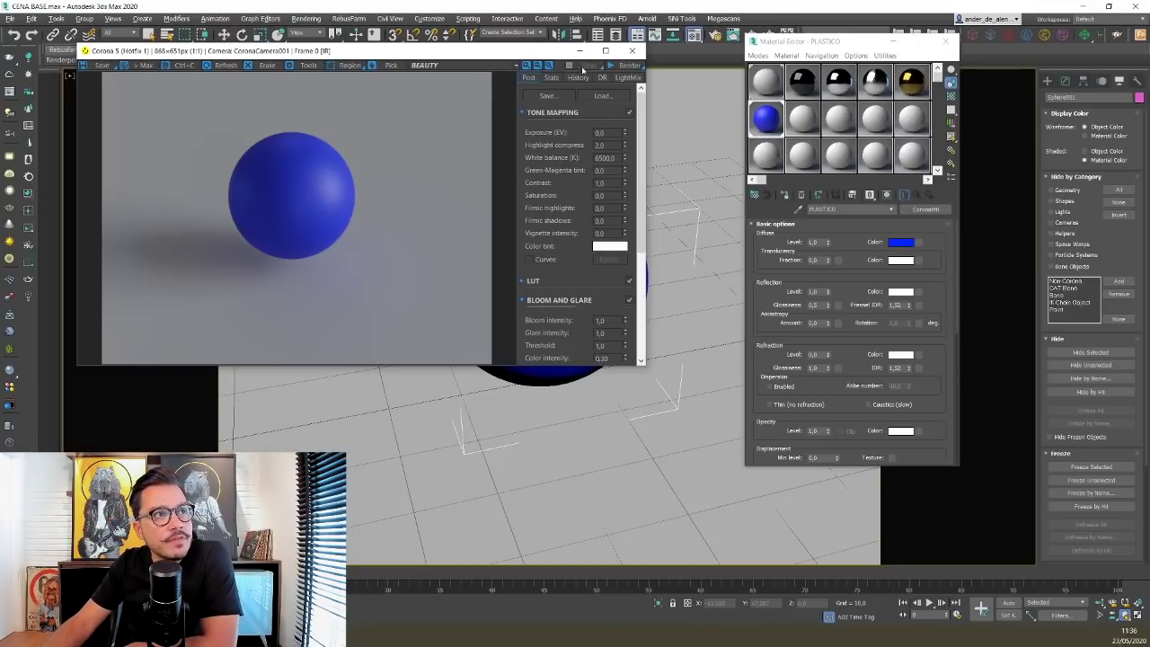
left_click(804, 122)
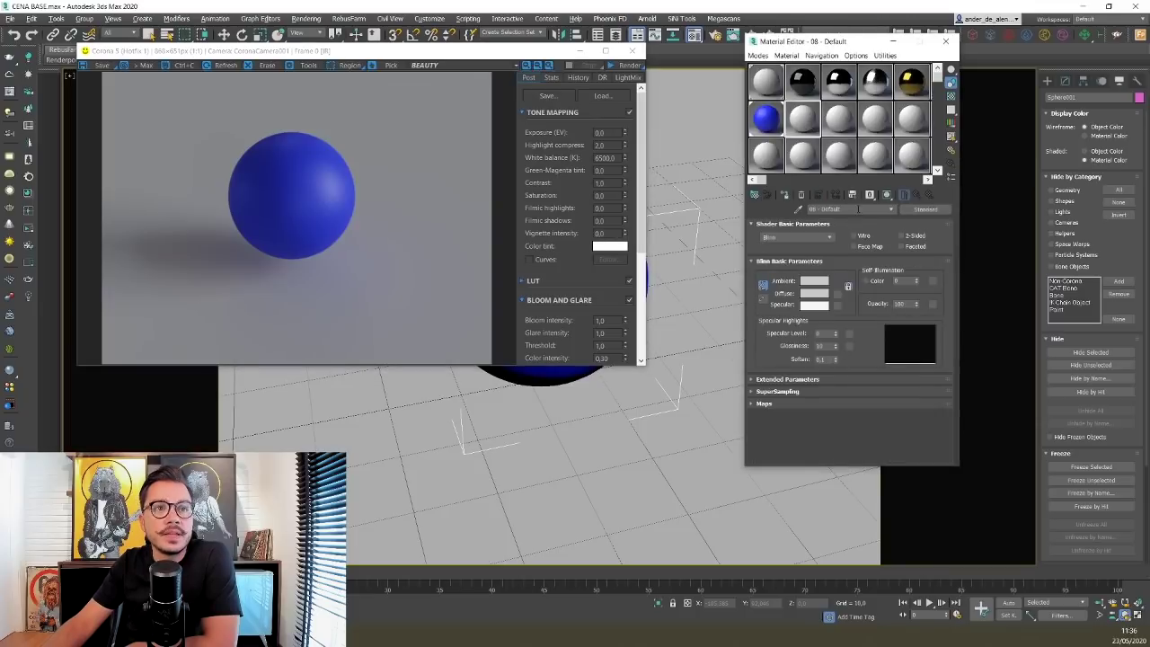
type("PORCEL")
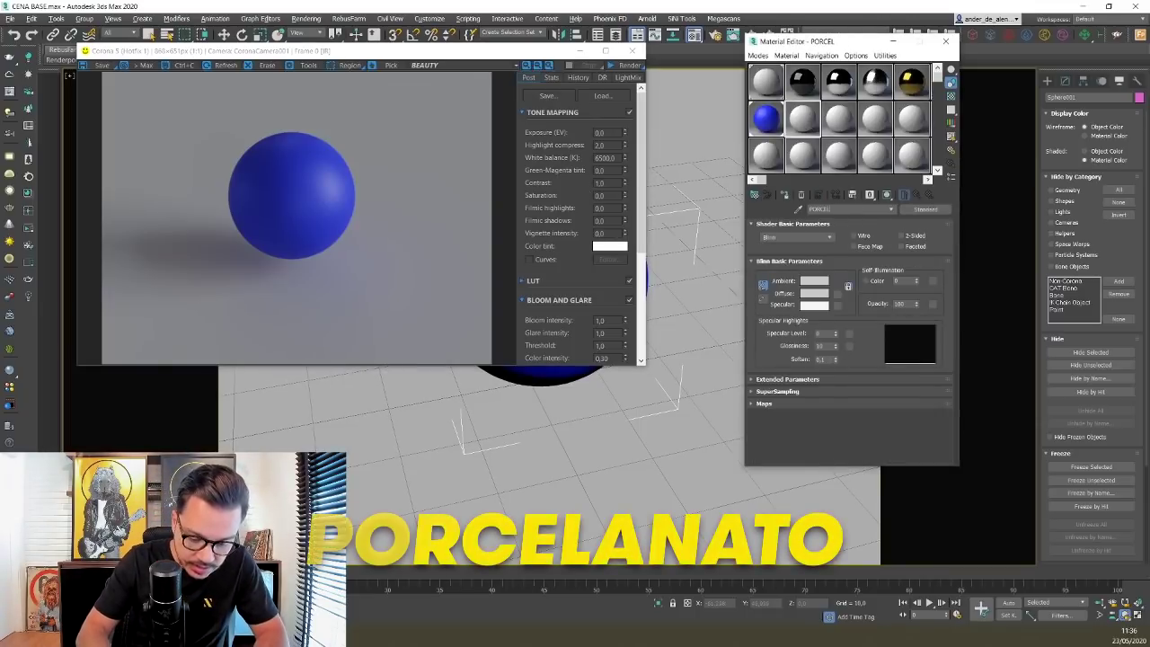
type("ANATO")
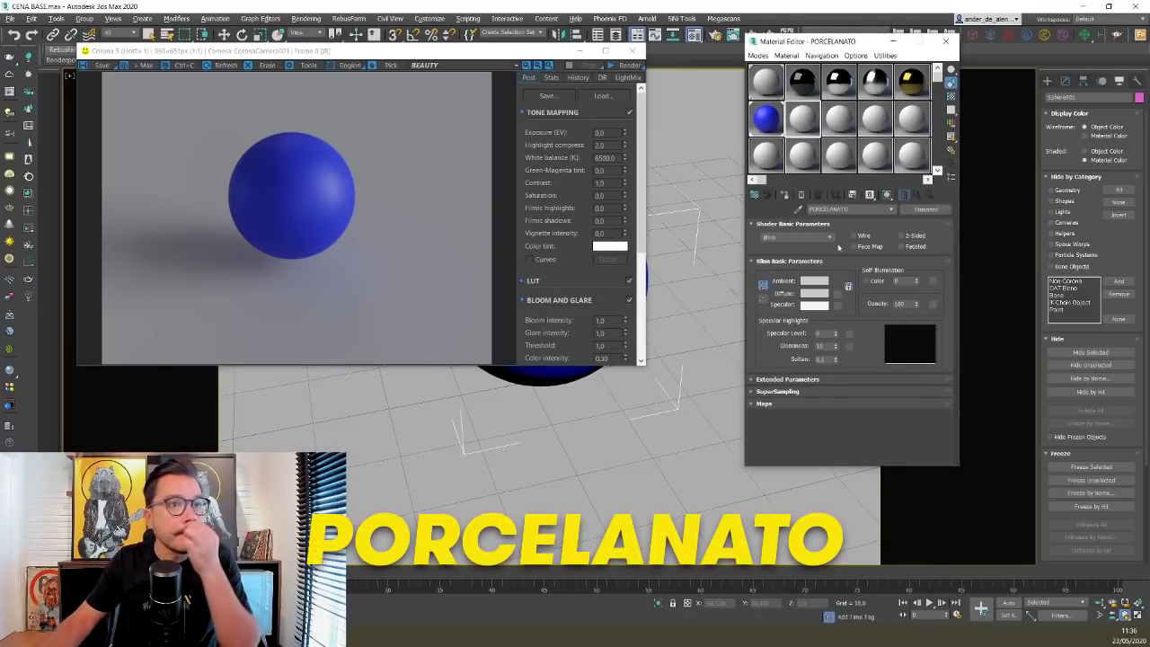
left_click(926, 209)
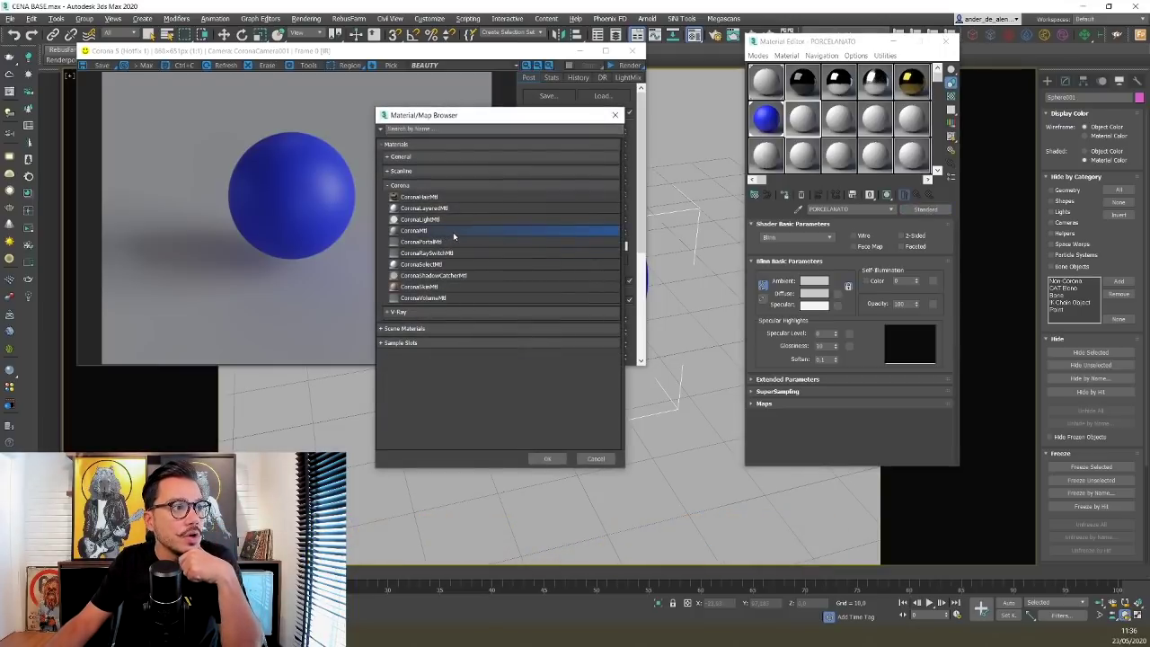
double_click(453, 231)
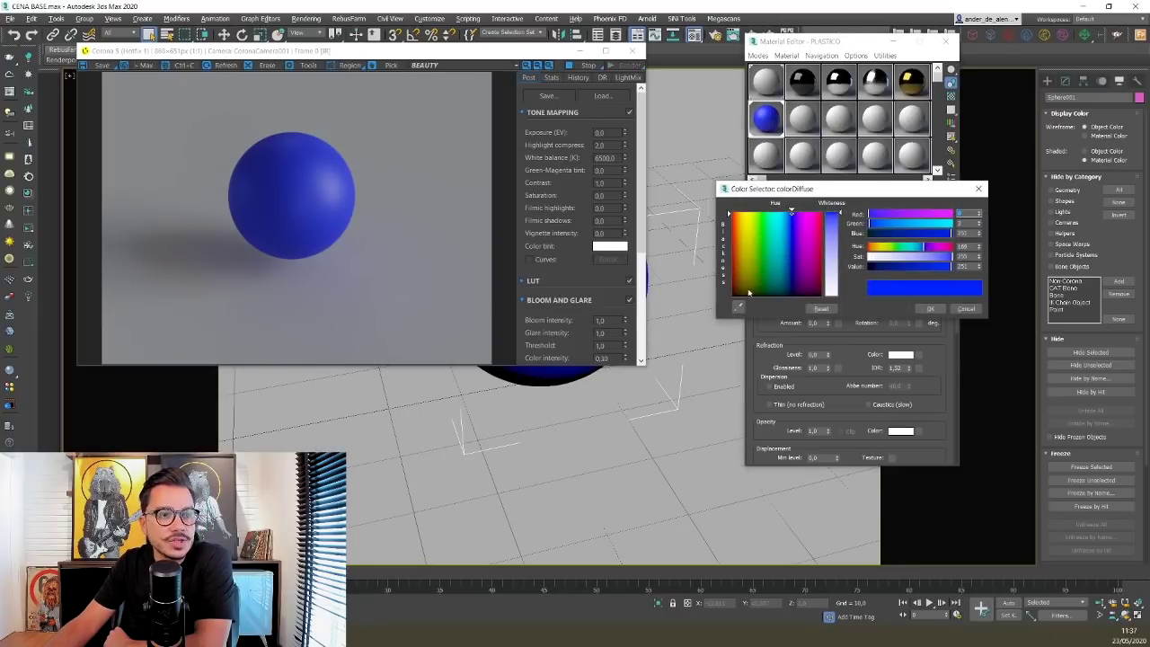
- Change the PLASTICO material's diffuse color to near-black with a value of 3
left_click_drag(744, 293, 731, 295)
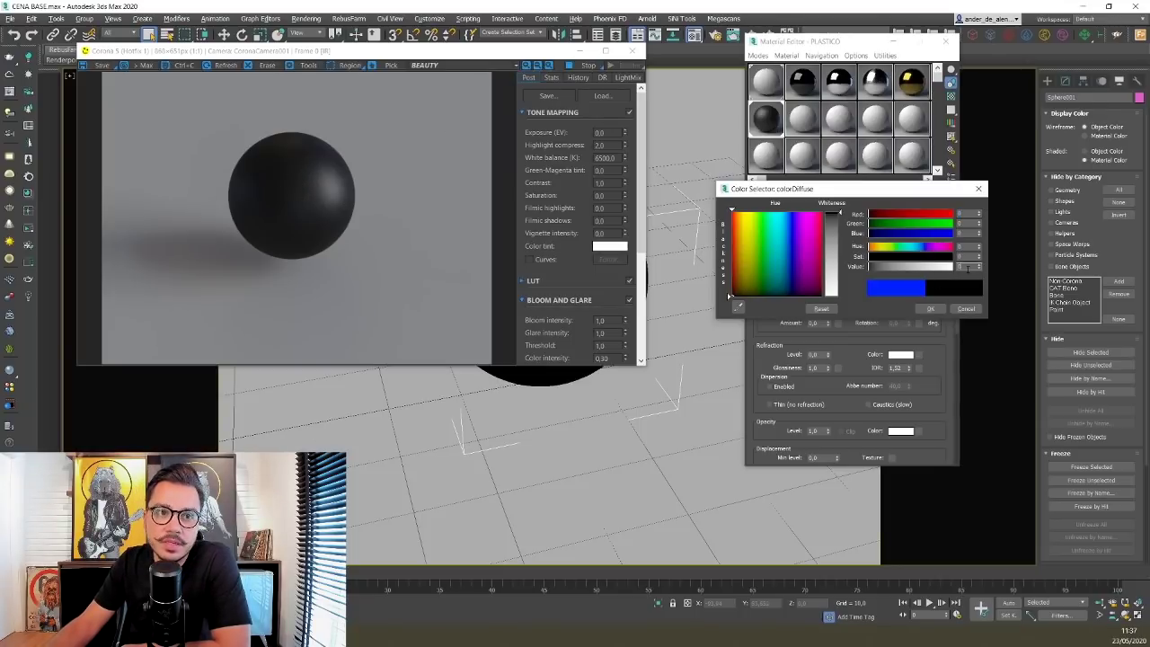
type("3")
key("Return")
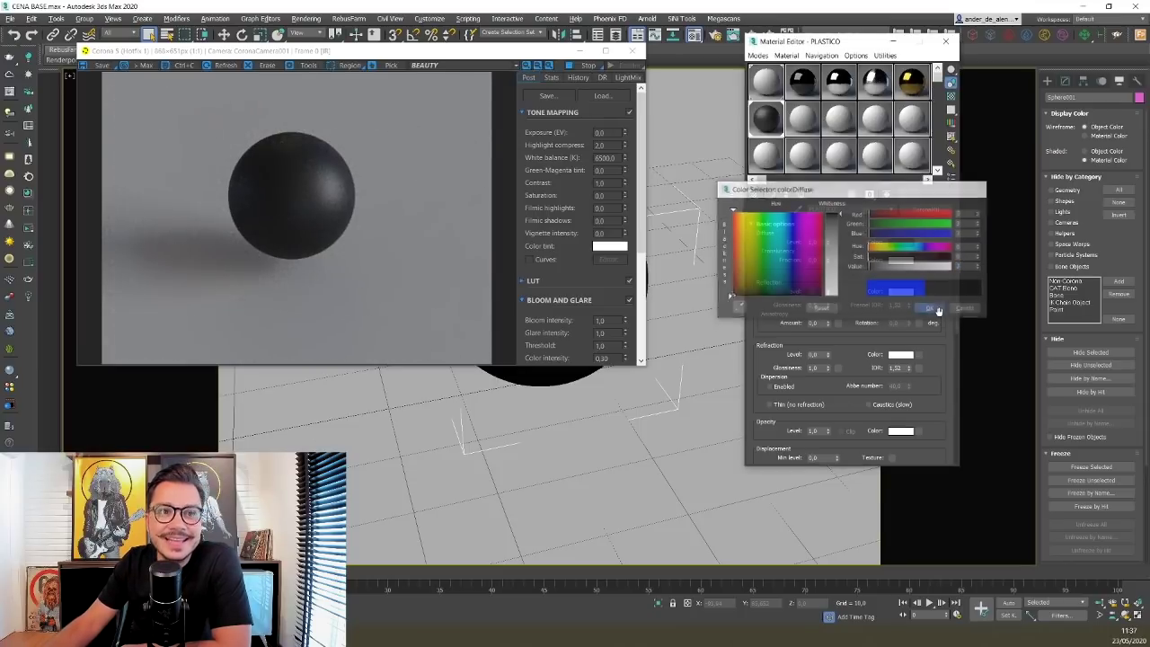
left_click(938, 310)
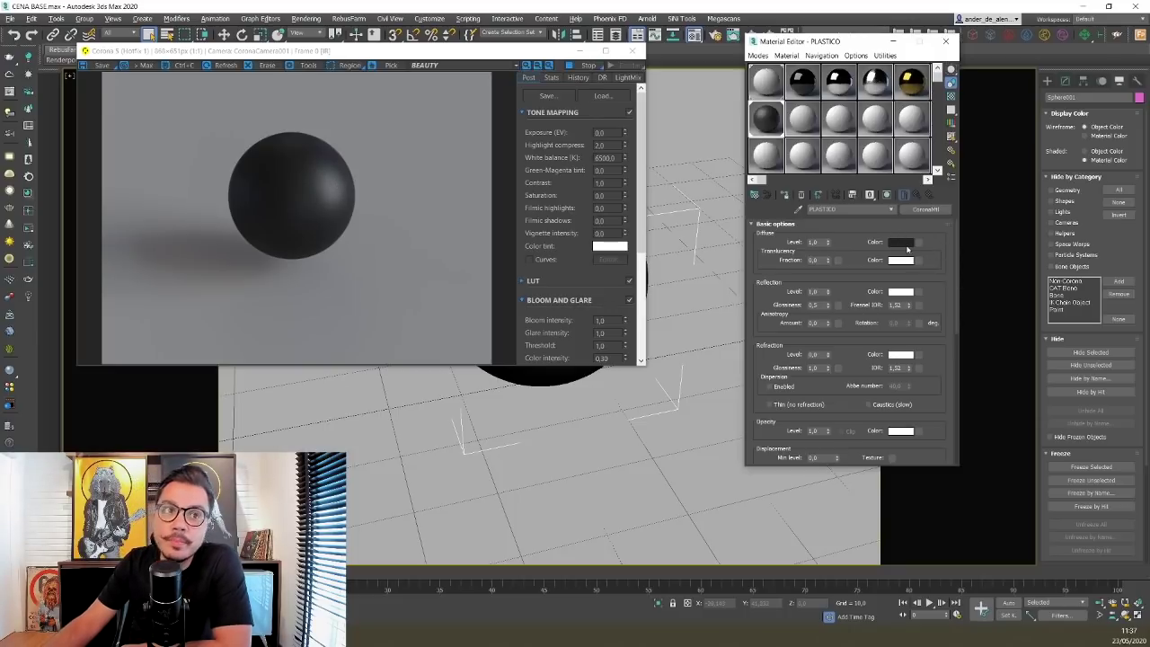
- Select the floor plane with the viewport grid hidden, and close the render window
left_click(445, 70)
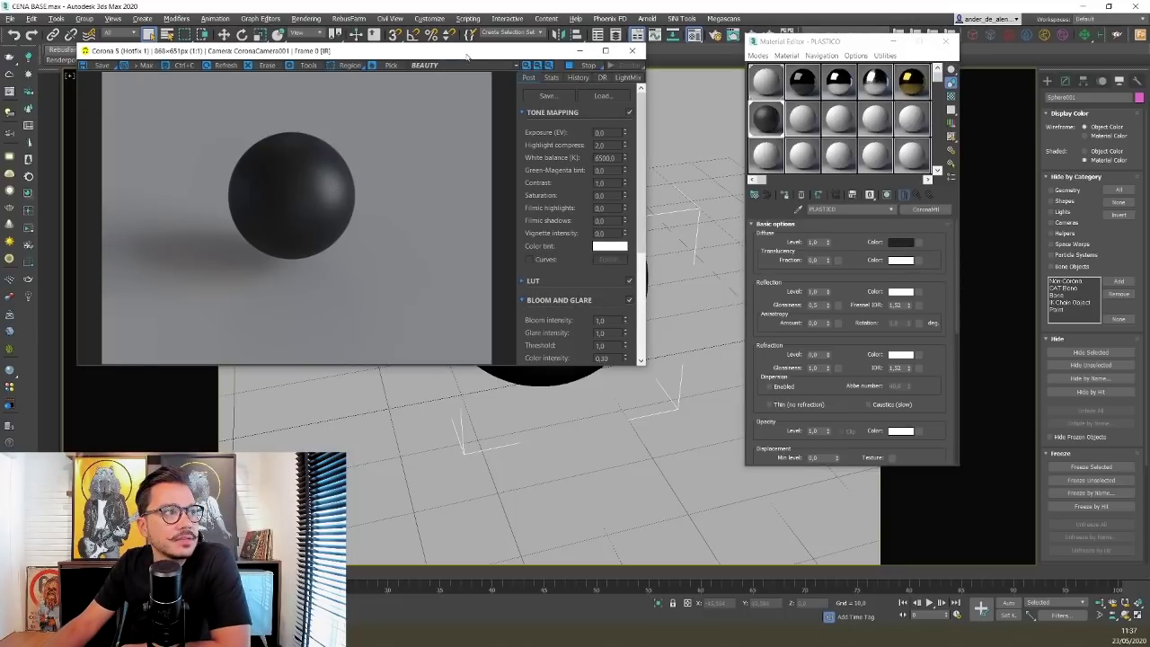
left_click_drag(466, 55, 539, 62)
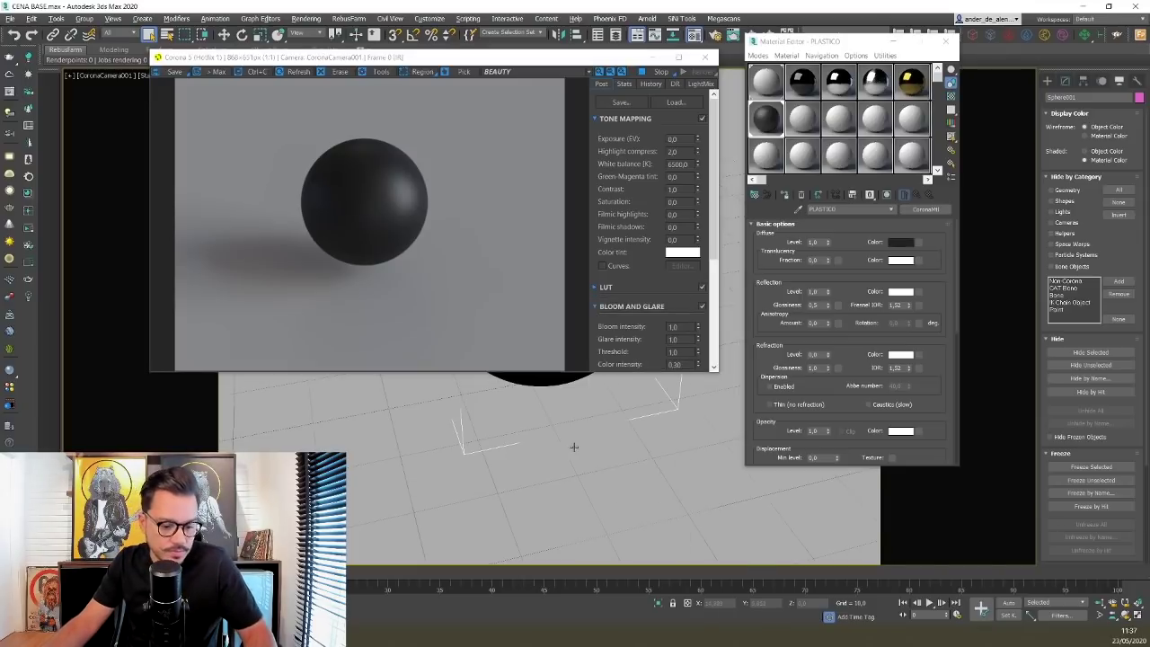
key("F3")
left_click(659, 506)
key("F3")
left_click(630, 436)
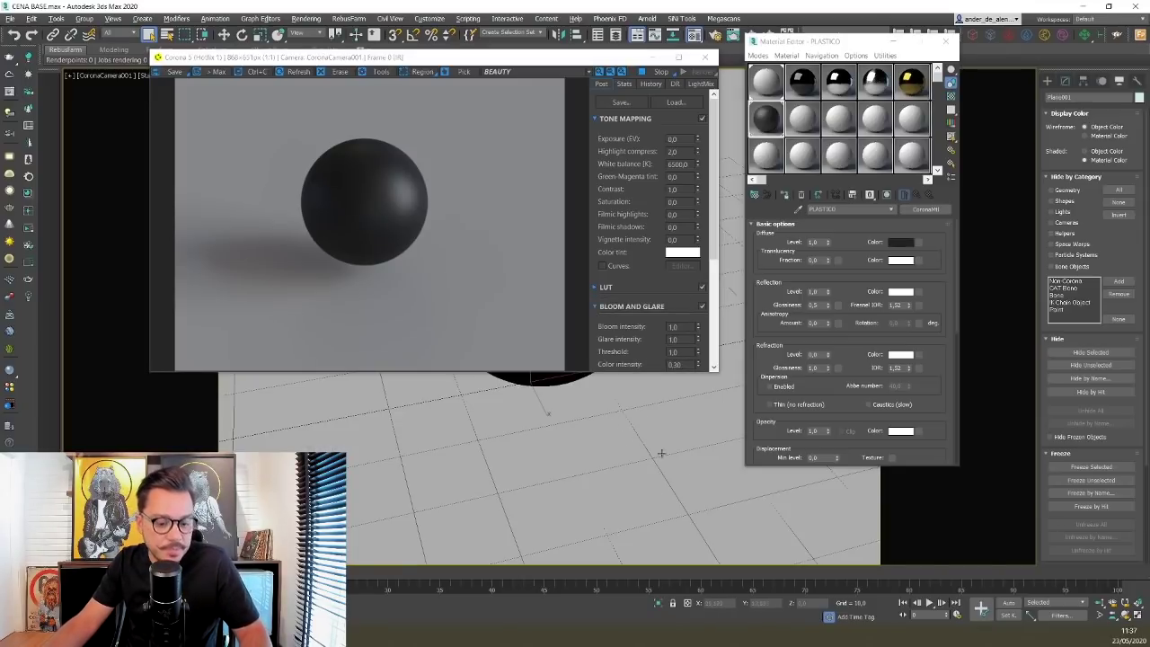
key("g")
left_click(705, 57)
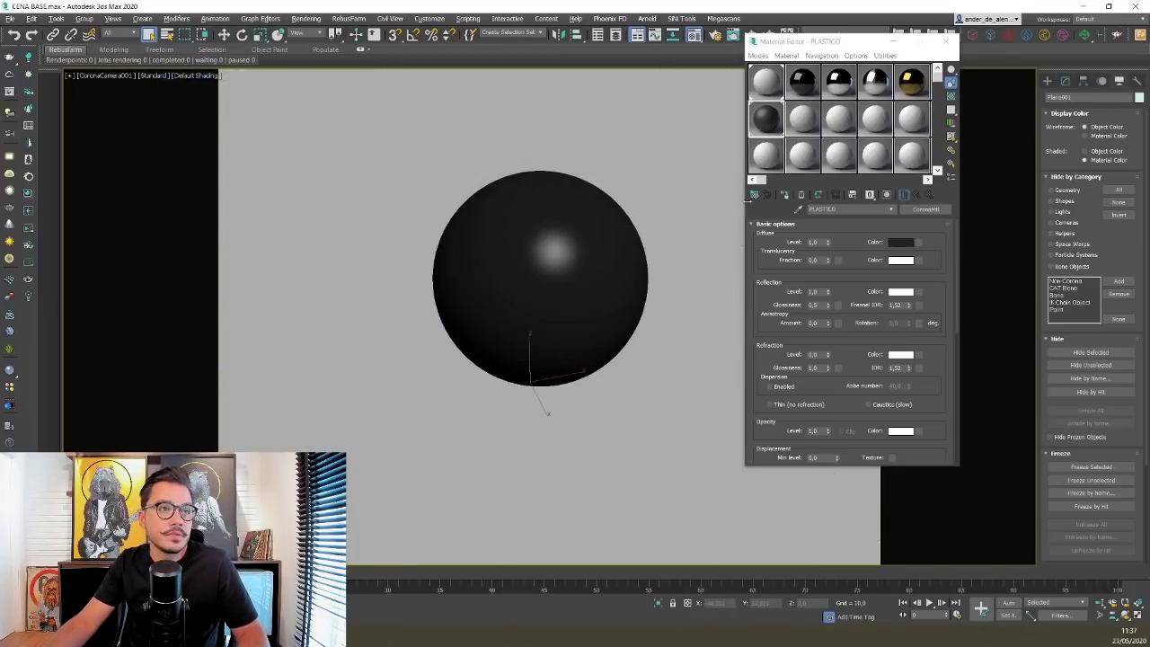
- Inspect the floor plane's extent and size parameters from an orthographic view of the scene
key("t")
scroll(548, 263, "up", 1)
scroll(599, 326, "down", 2)
middle_click_drag(599, 326, 573, 329, "alt")
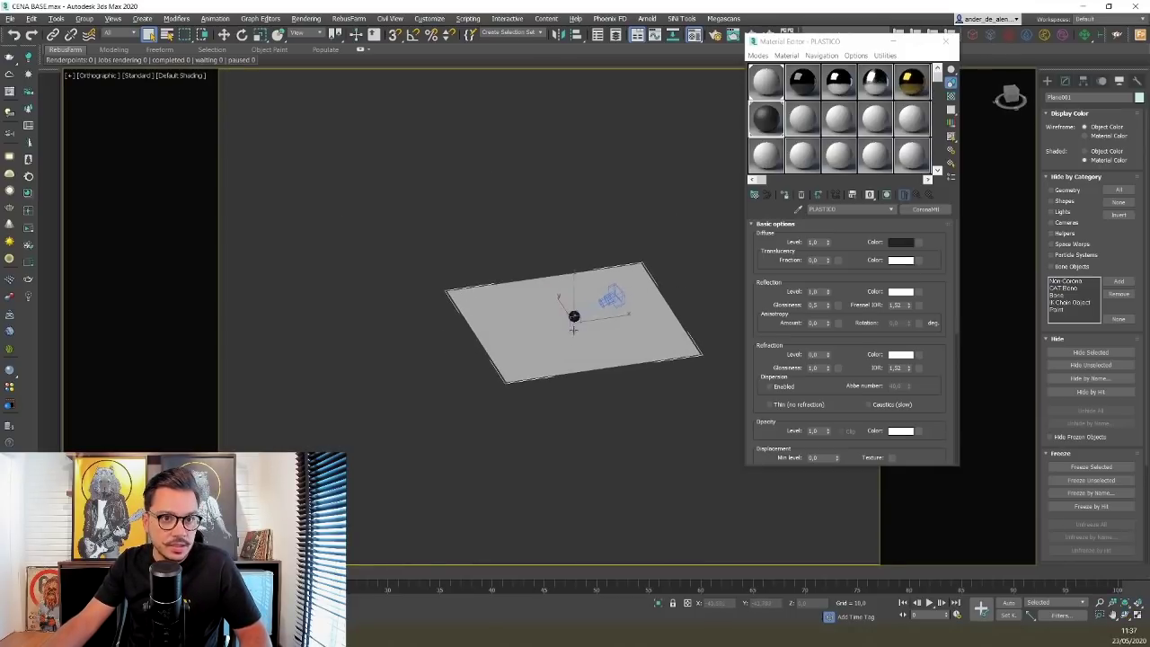
left_click(1066, 81)
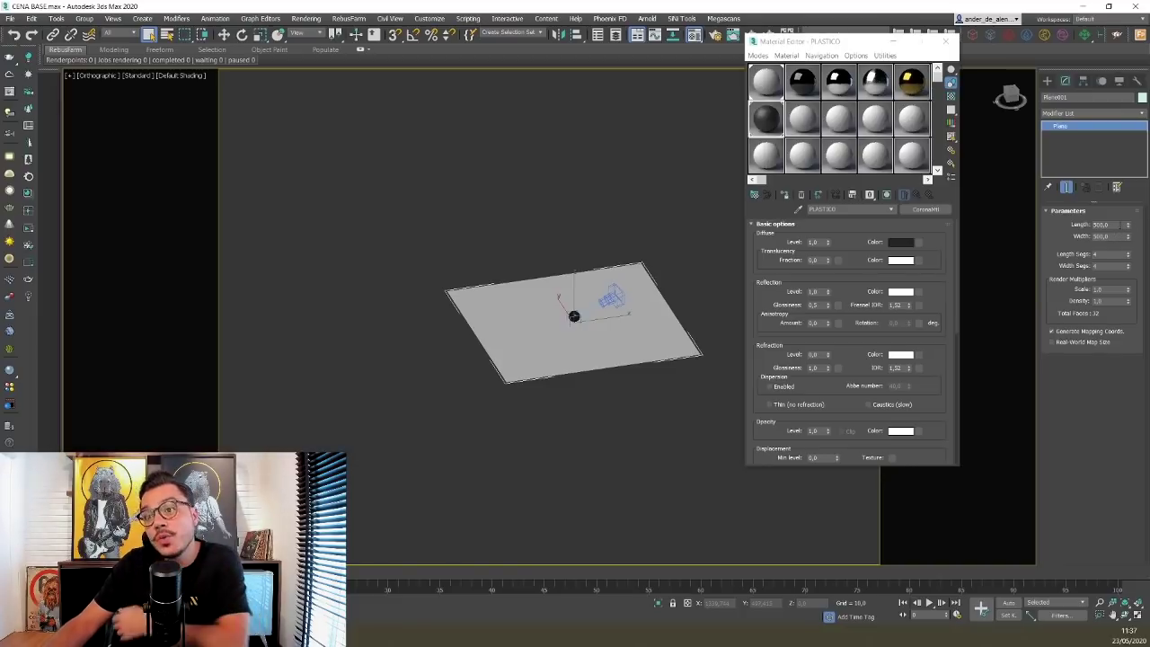
scroll(566, 317, "up", 2)
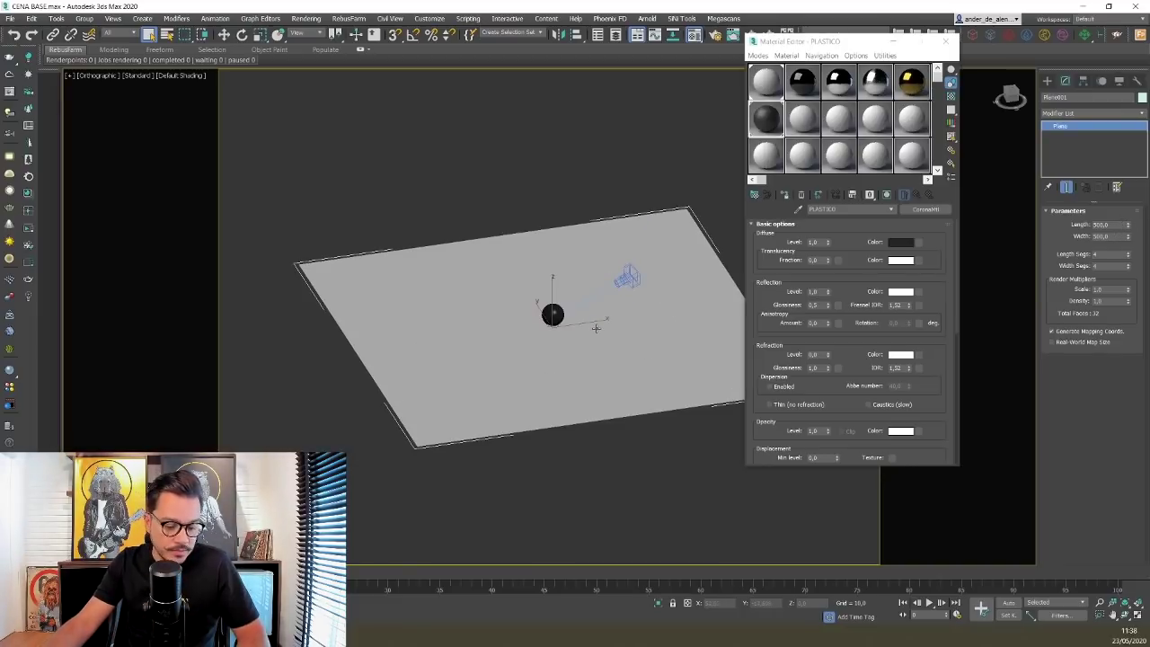
- Return to the camera view and assign the PORCELANATO material to the floor plane
key("c")
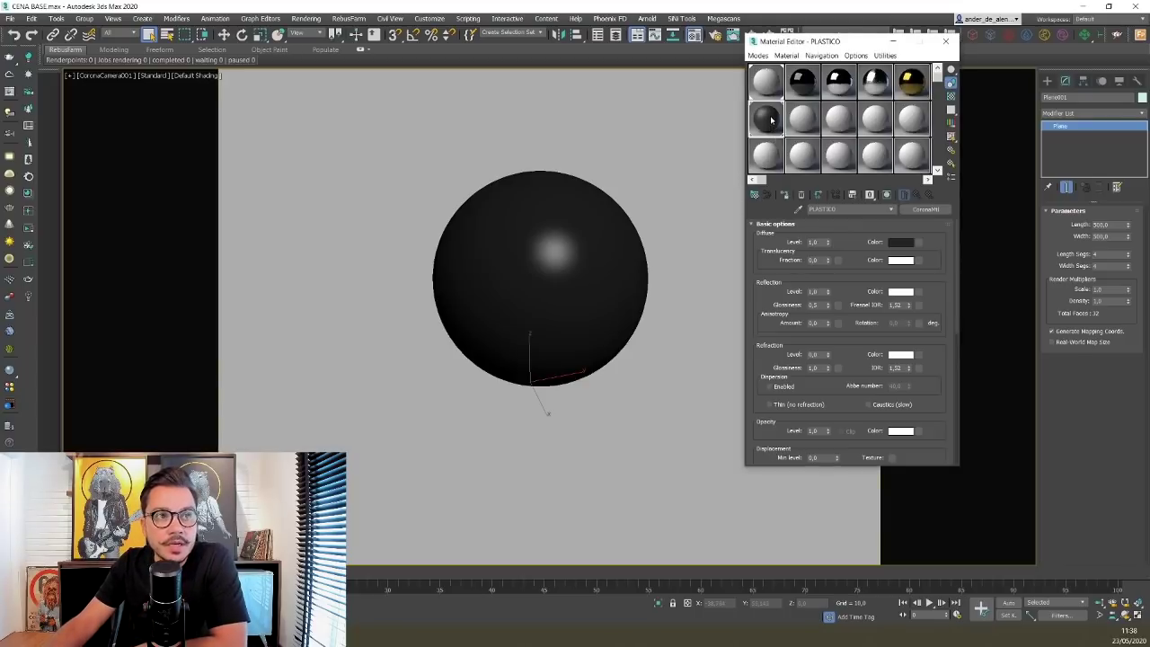
left_click(808, 125)
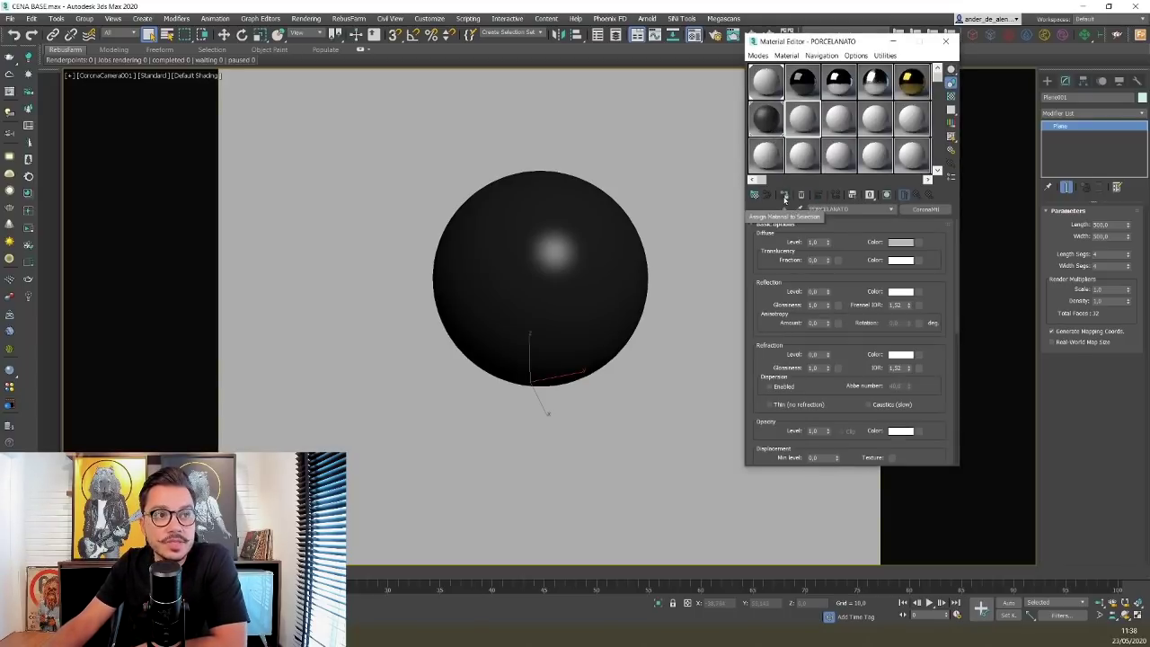
left_click(659, 477)
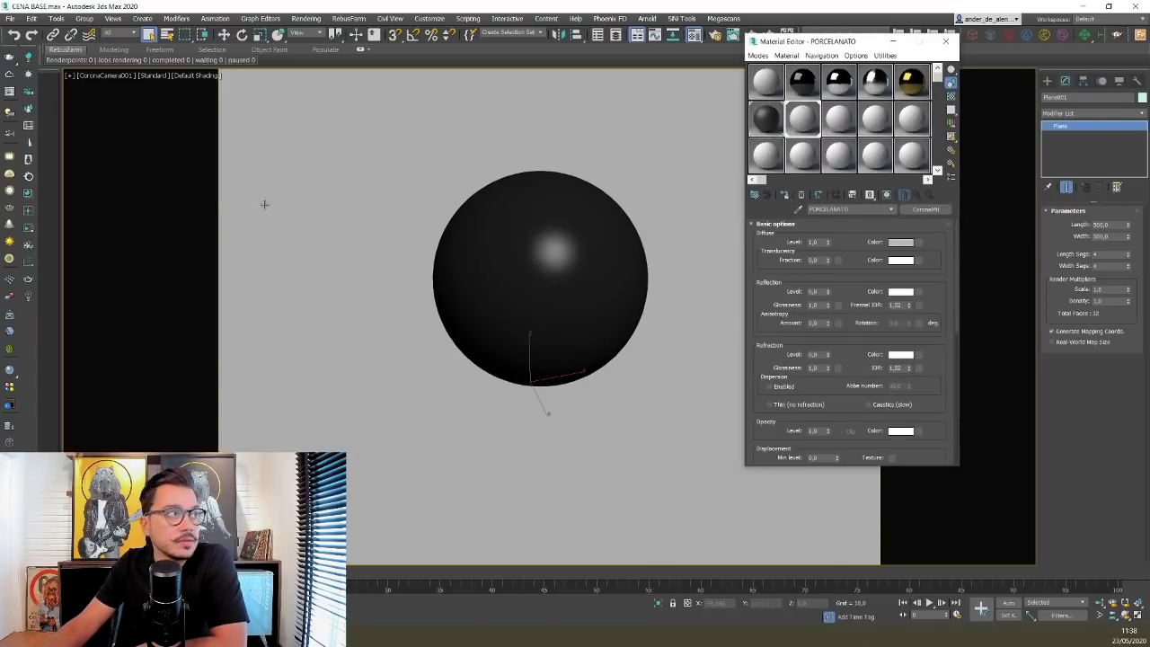
- Pull the camera back under interactive rendering to frame more of the floor around the sphere, and stop the render
left_click(28, 227)
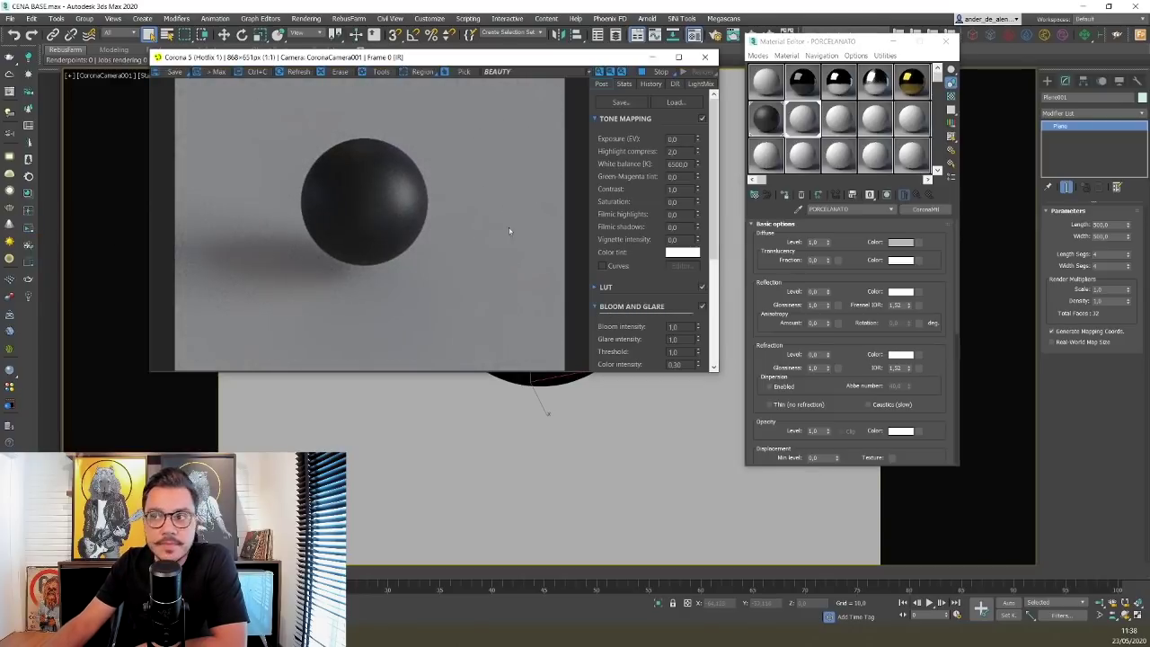
left_click(1098, 602)
left_click_drag(535, 400, 548, 424)
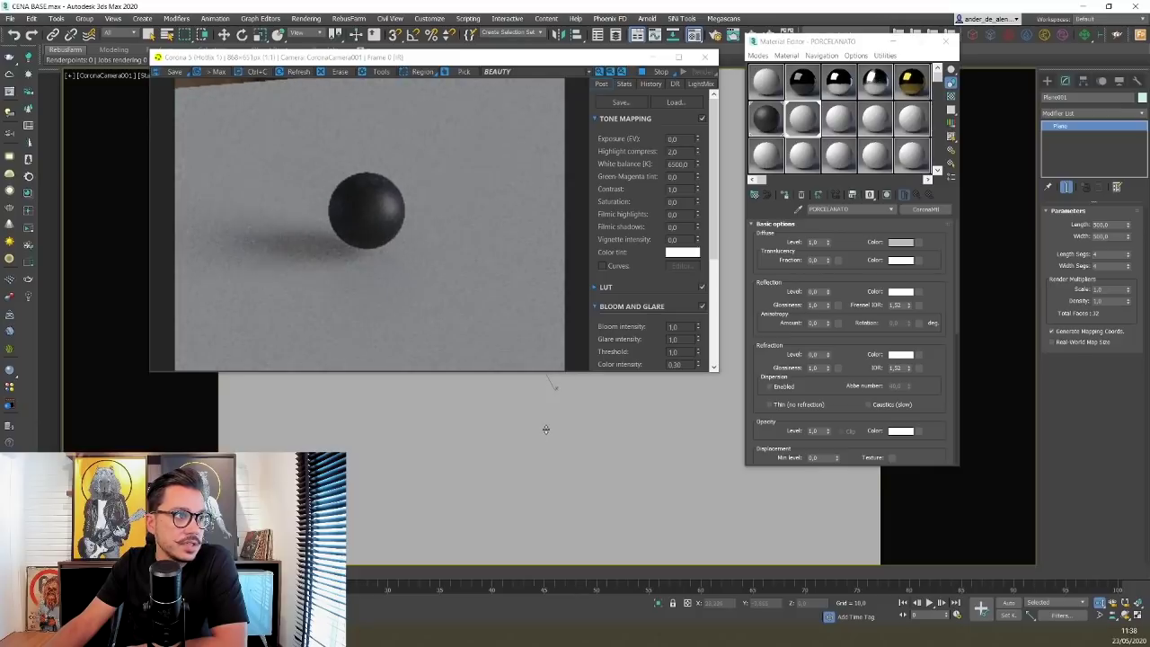
left_click_drag(680, 498, 681, 486)
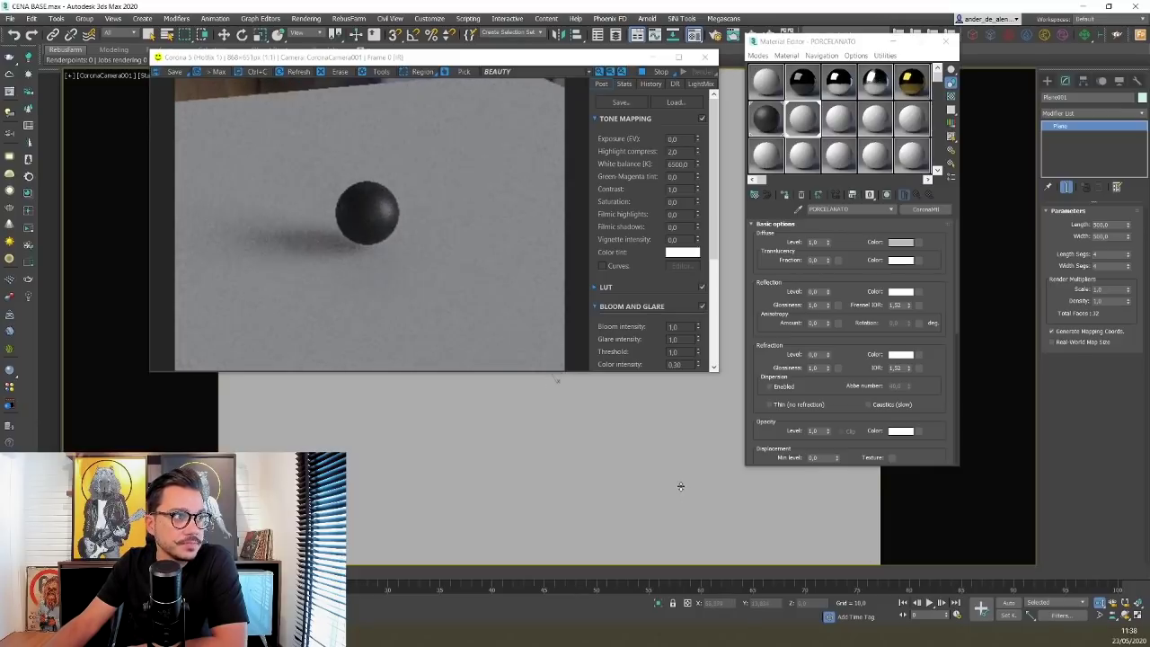
left_click(630, 74)
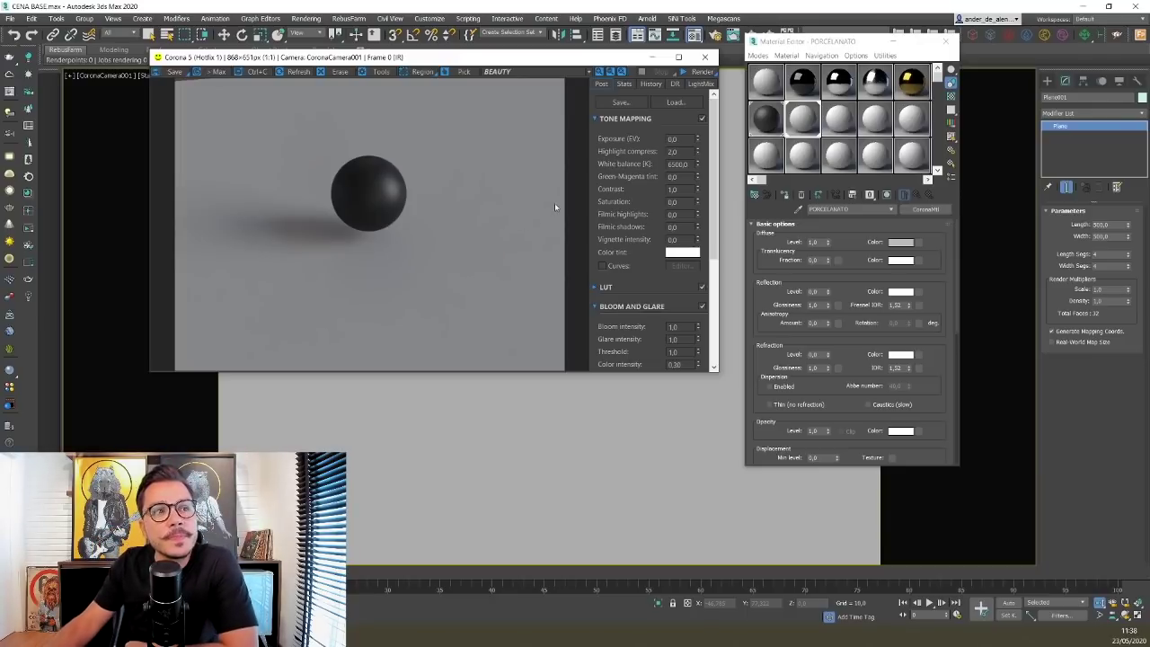
- Load a Tiles map into the diffuse colour of the PORCELANATO material and check it in an enlarged sample preview
left_click(775, 245)
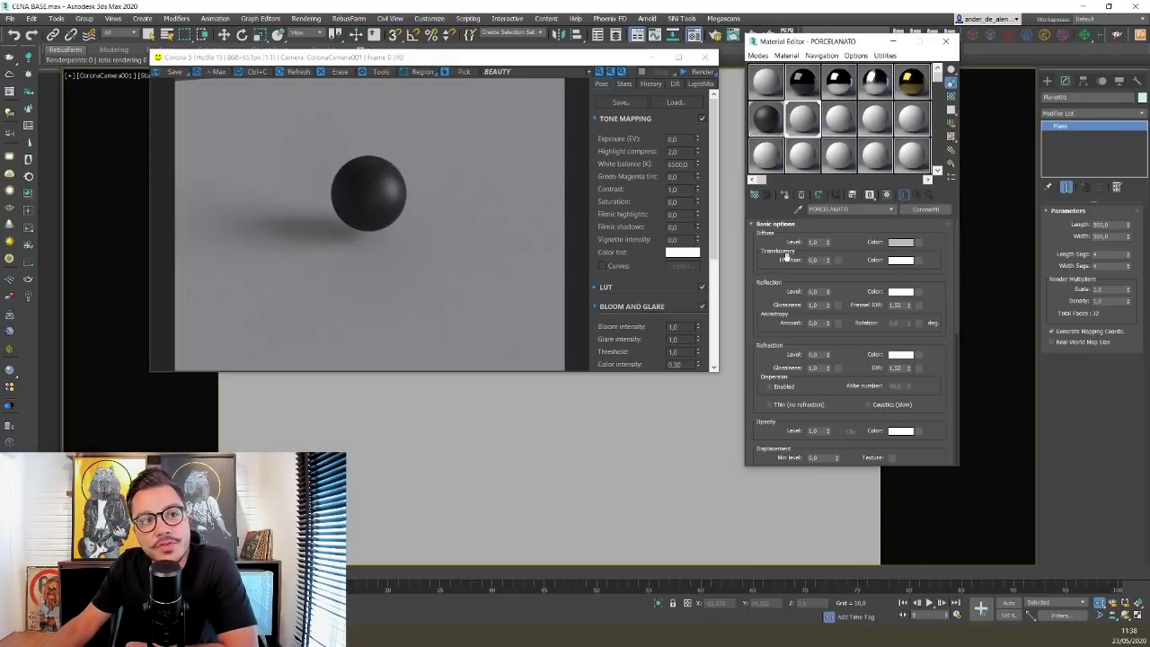
left_click(918, 244)
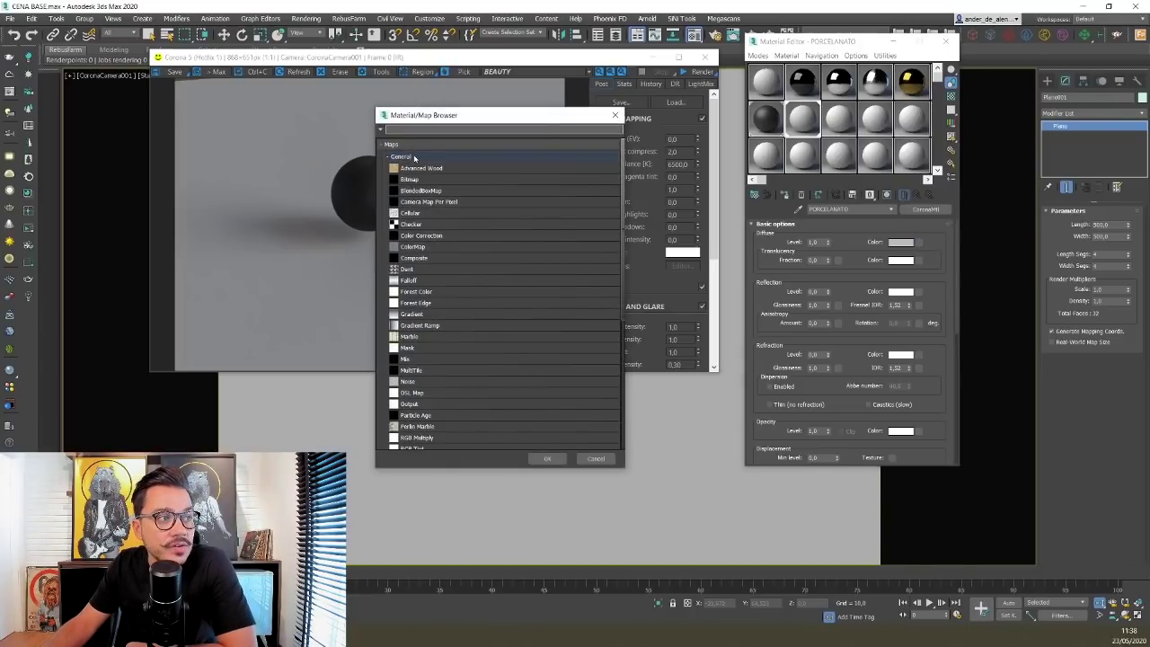
scroll(412, 401, "down", 4)
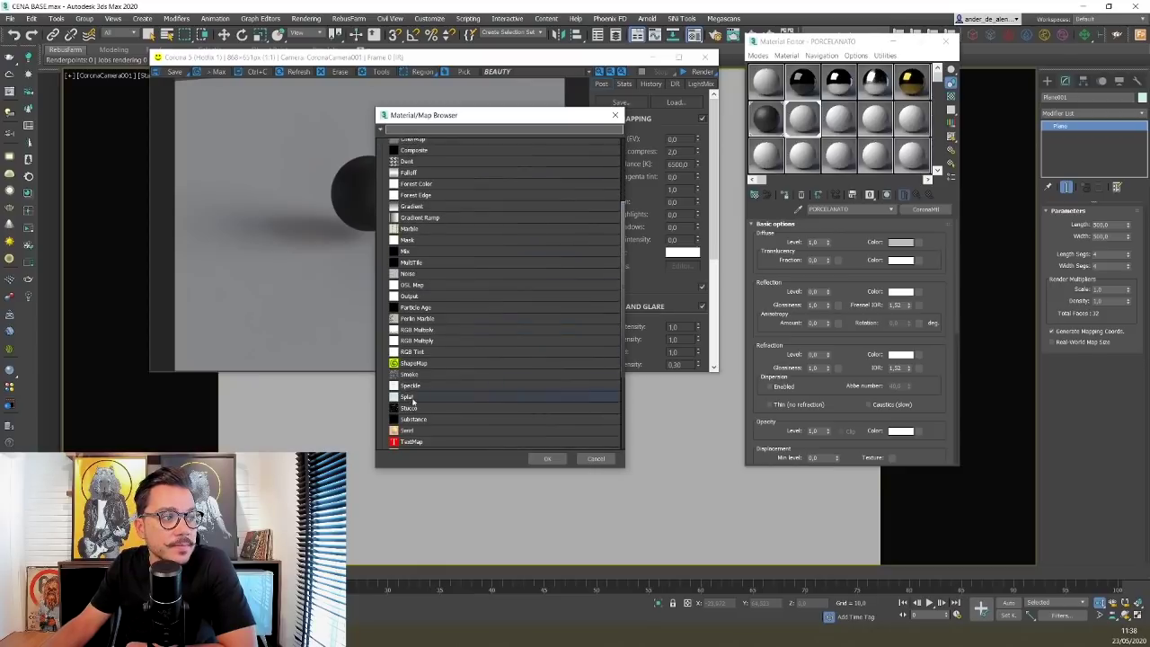
scroll(412, 401, "down", 2)
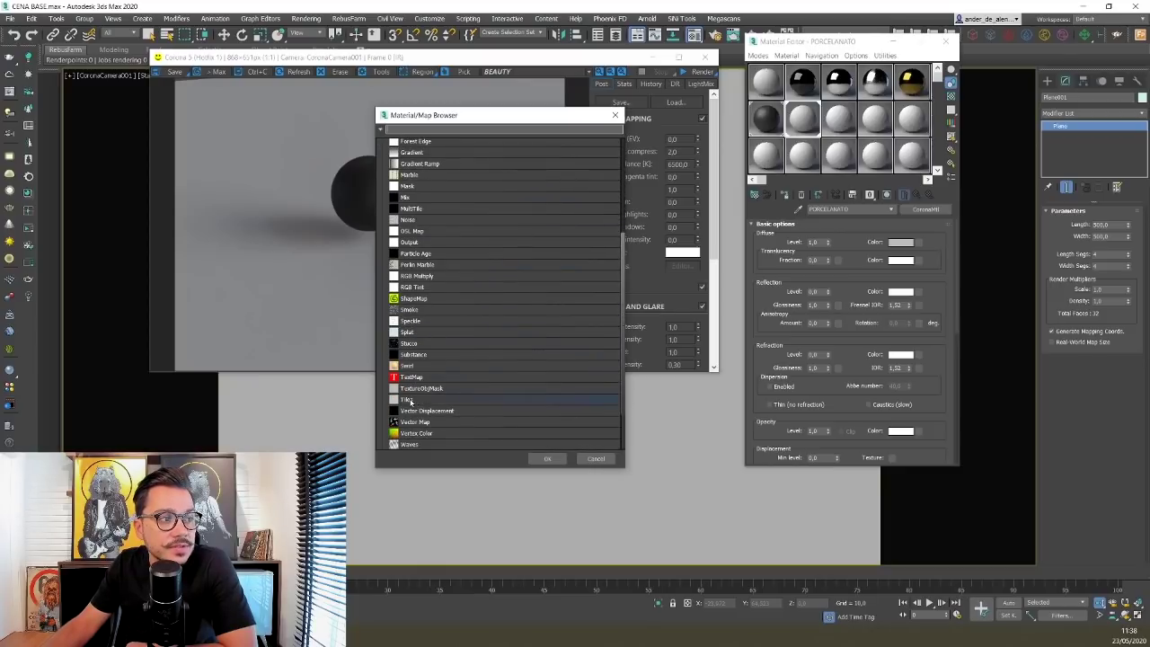
double_click(410, 401)
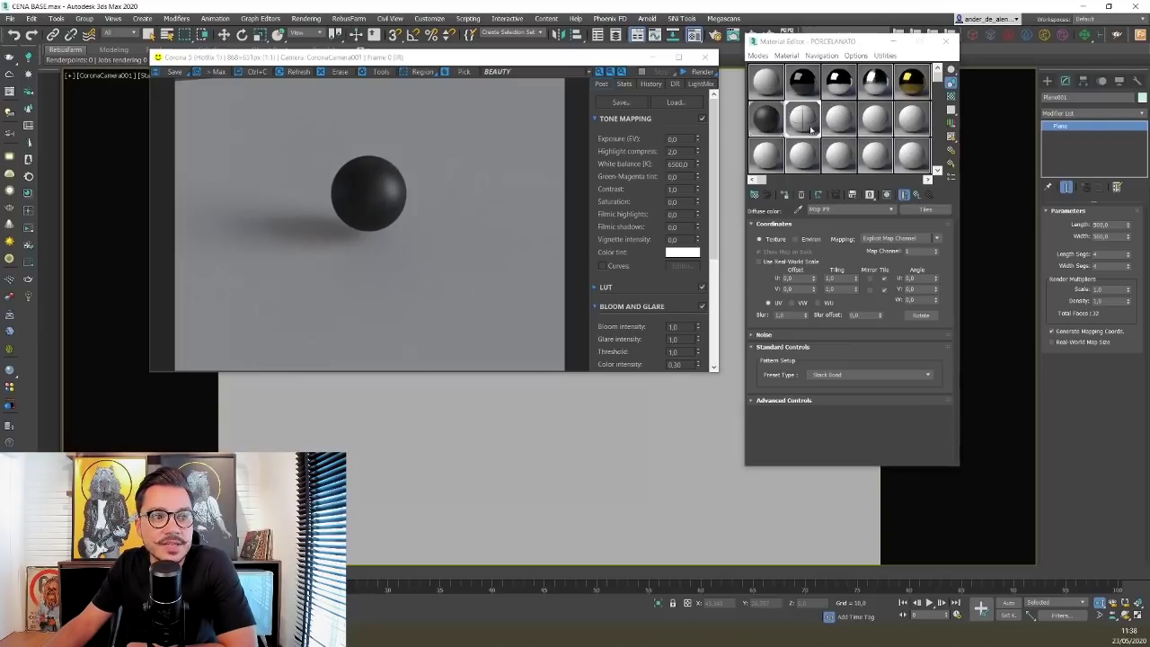
double_click(812, 131)
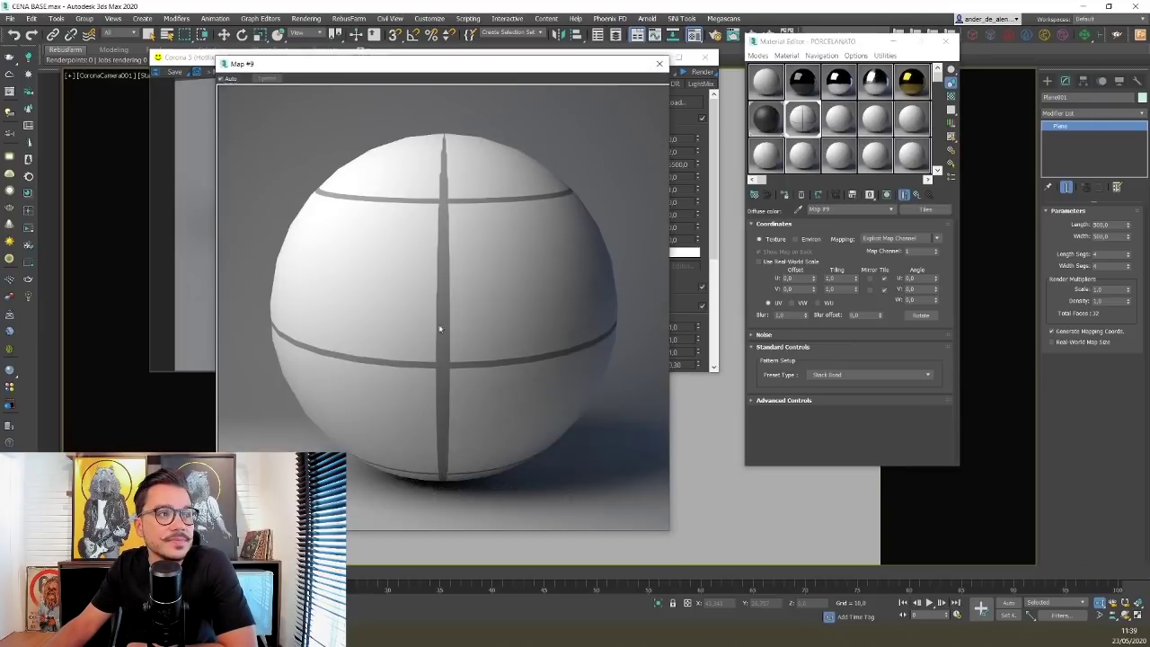
left_click(660, 65)
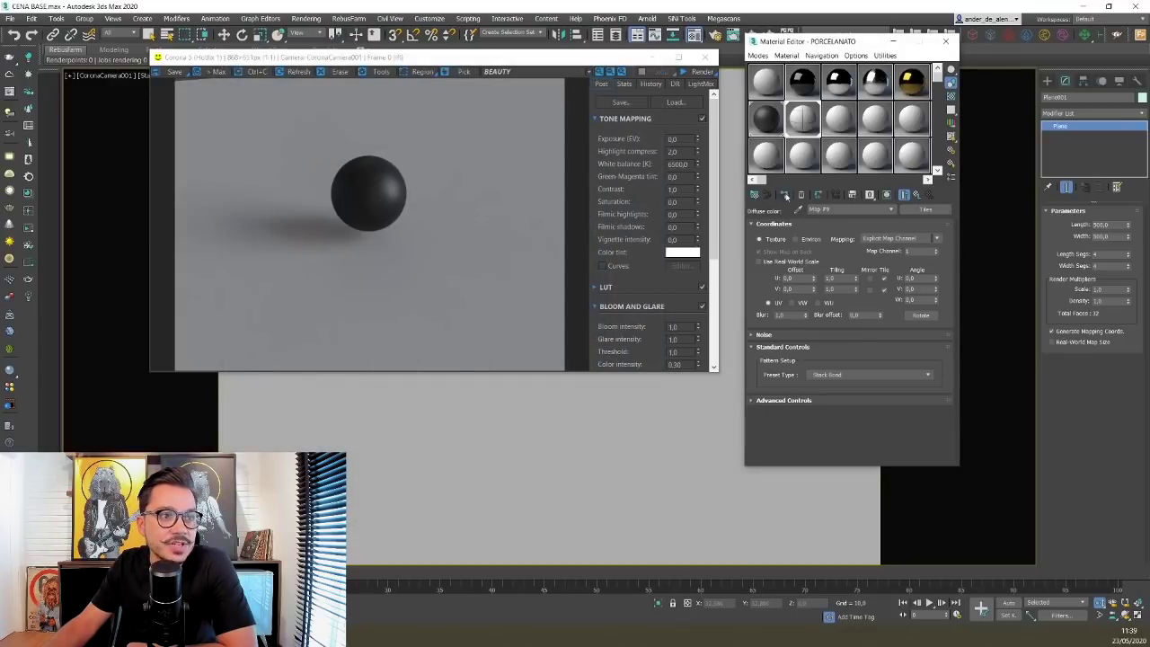
- Display the Tiles map in the viewport, close the render window, and view the whole floor plane orthographically
left_click(887, 194)
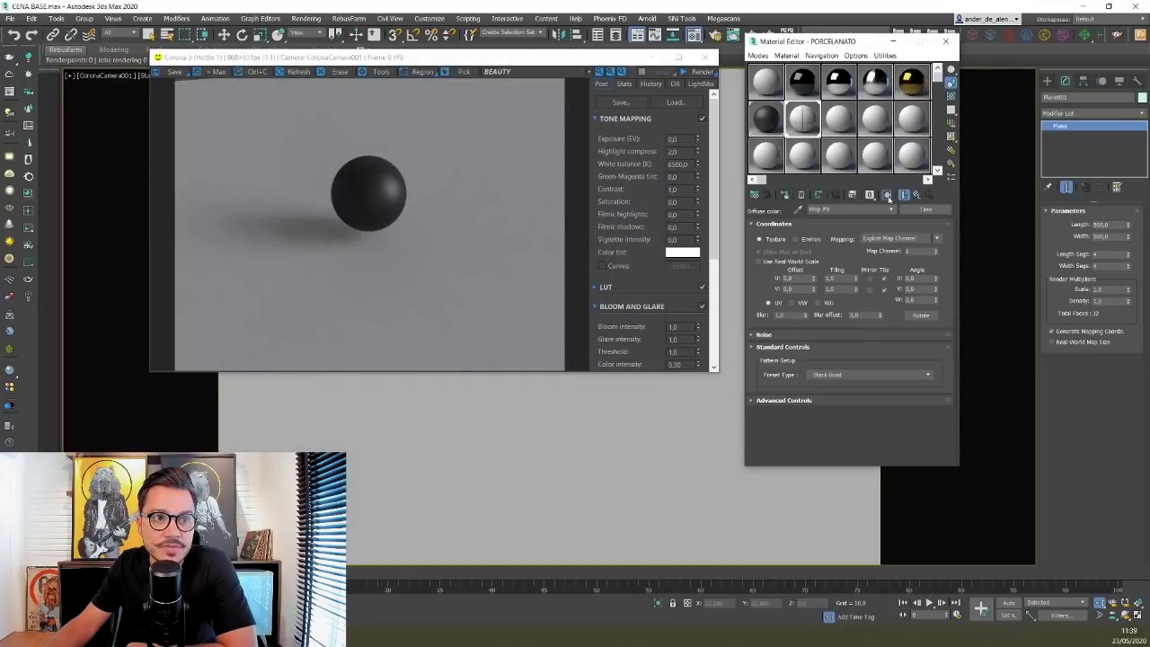
left_click(680, 58)
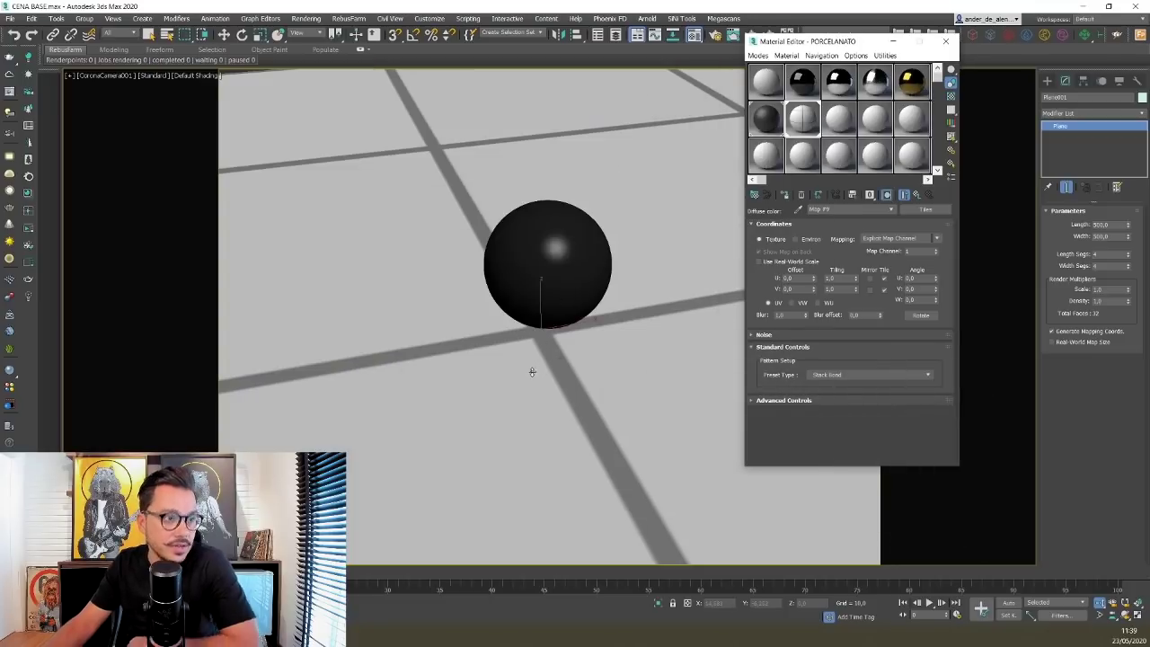
key("t")
scroll(521, 367, "up", 1)
middle_click_drag(513, 385, 528, 302, "alt")
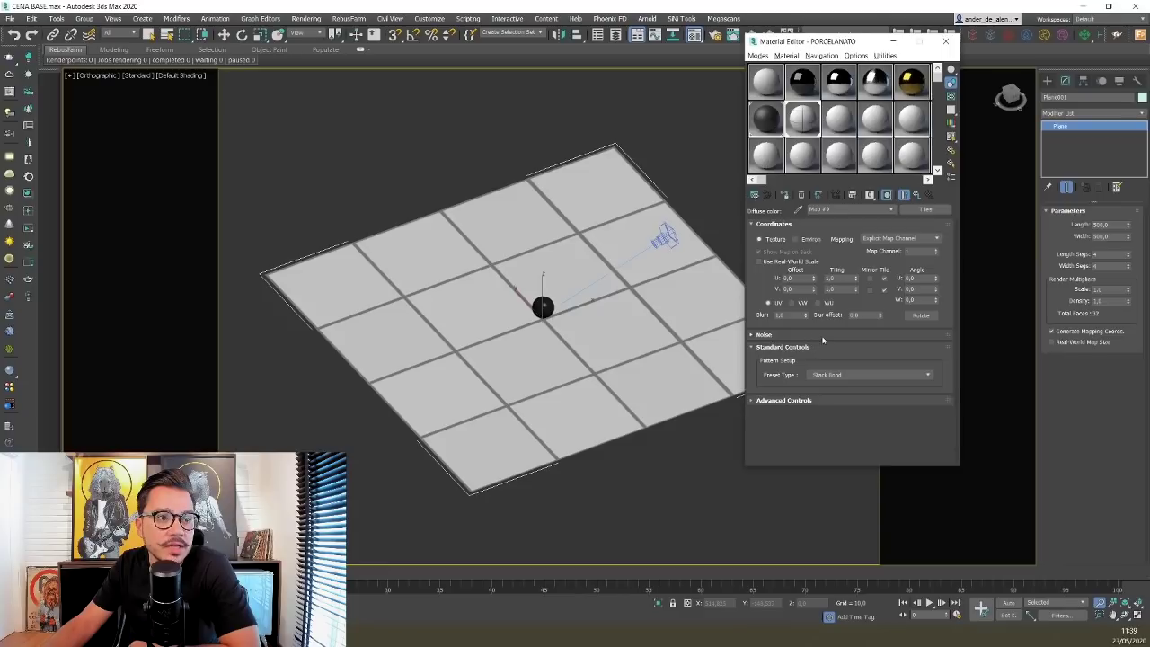
- Expand the Tiles map's Advanced Controls and bring its tile and grout settings into view
left_click(792, 404)
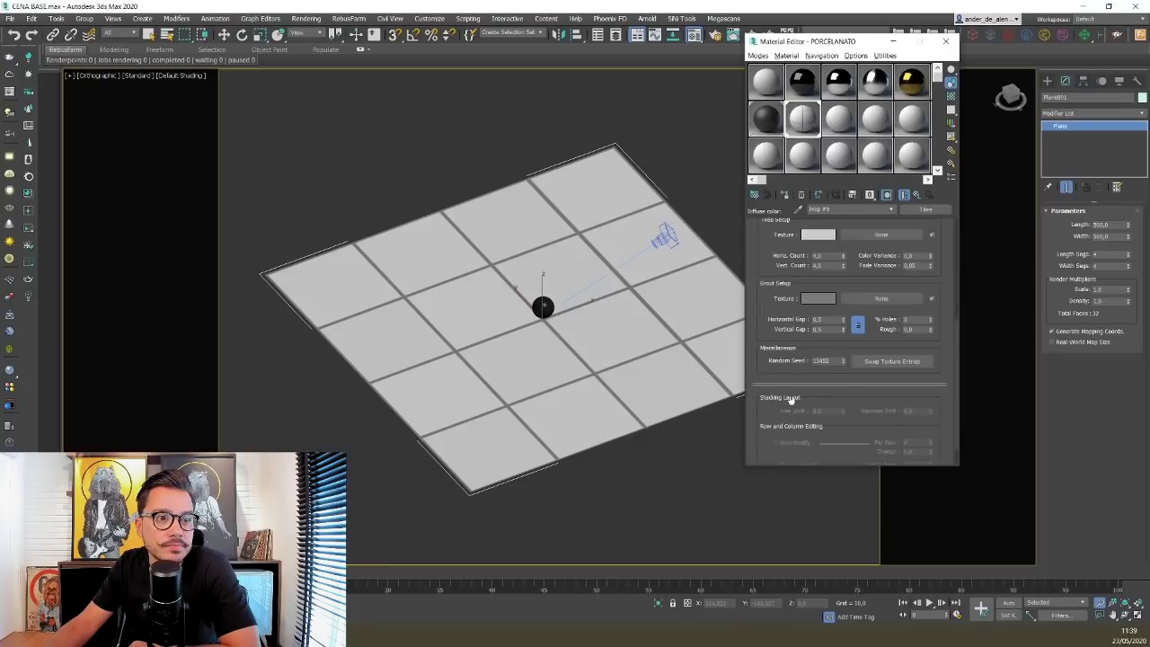
scroll(763, 281, "up", 5)
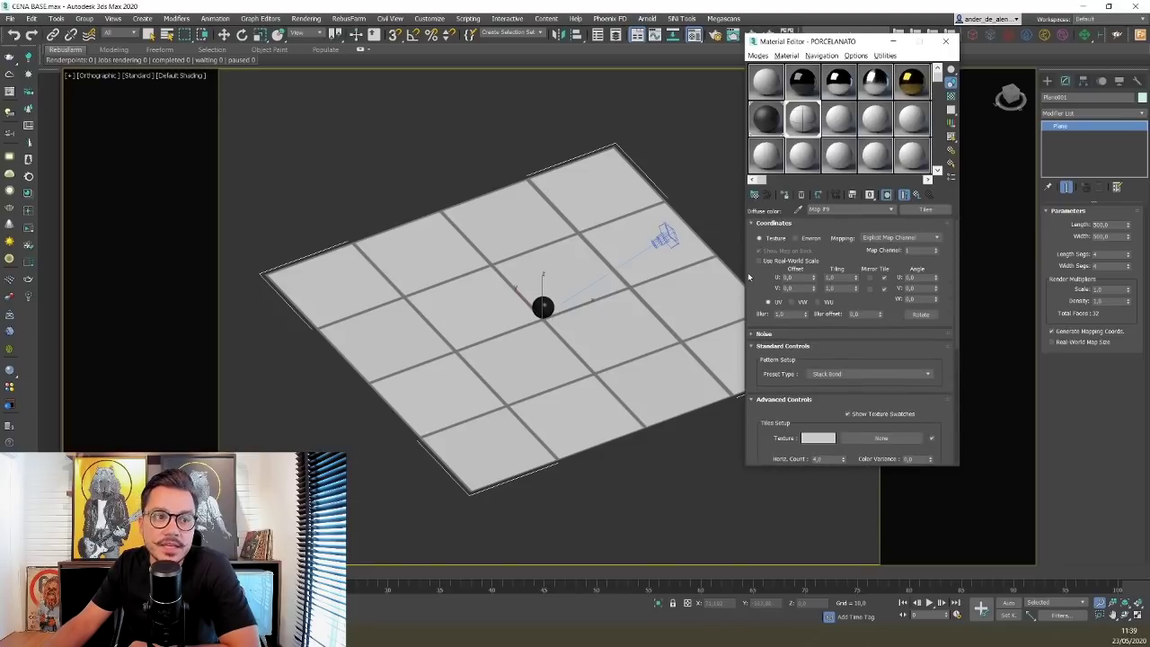
scroll(757, 278, "down", 5)
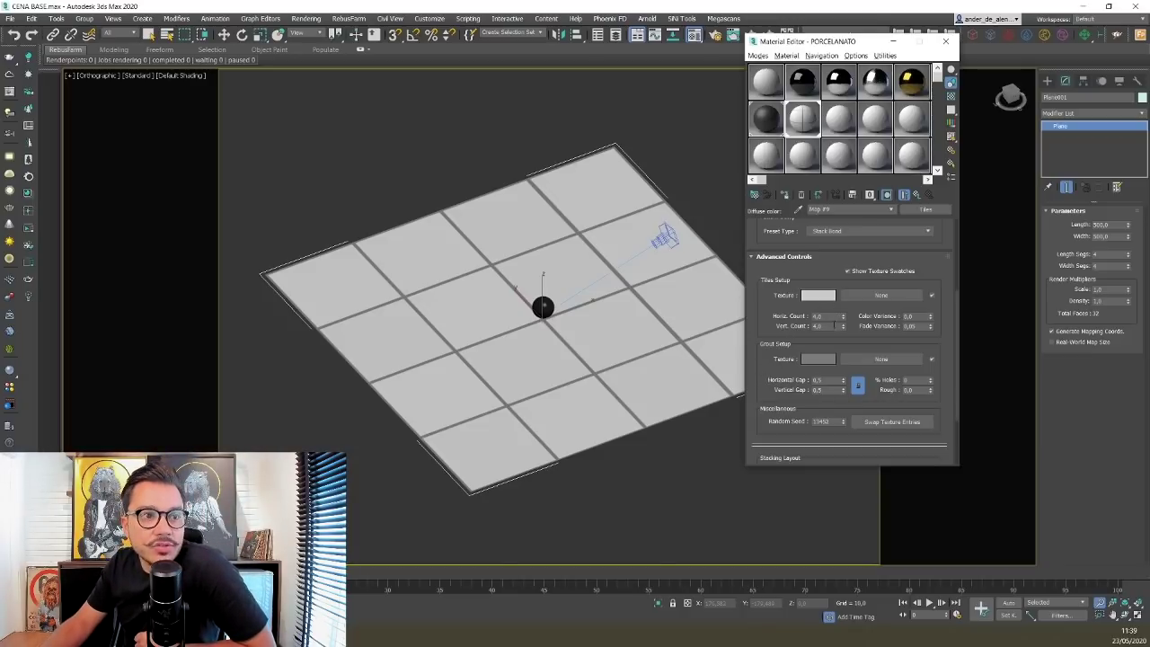
- Try a horizontal and vertical tile count of 10 on the floor
double_click(822, 316)
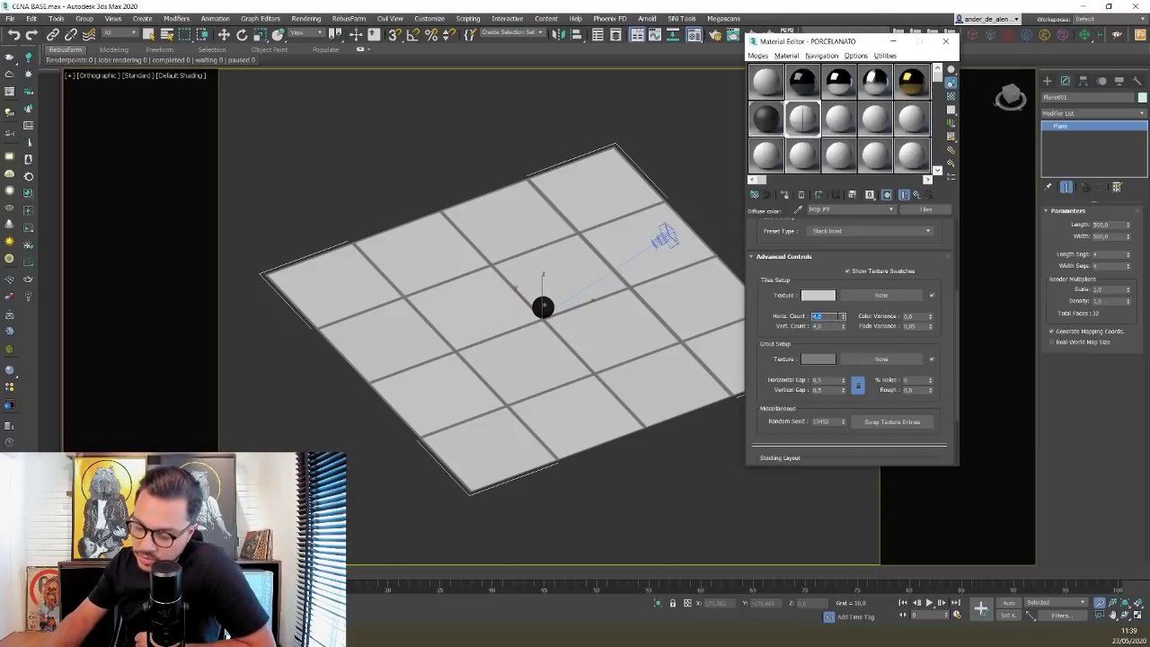
key("Return")
key("Tab")
type("10")
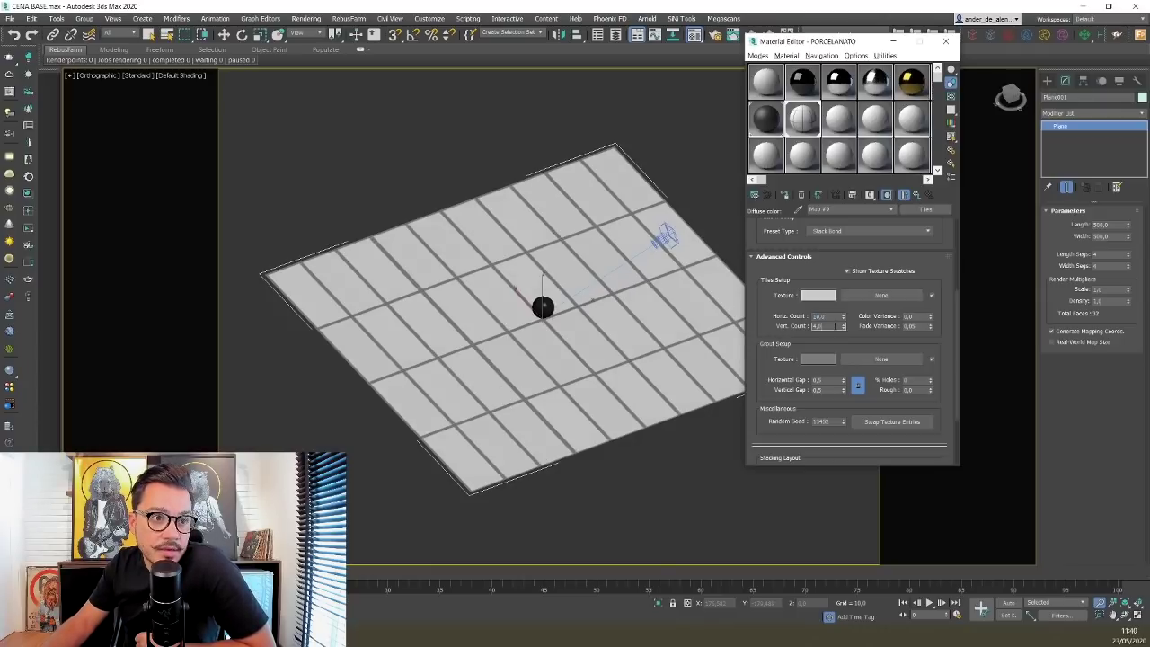
key("Return")
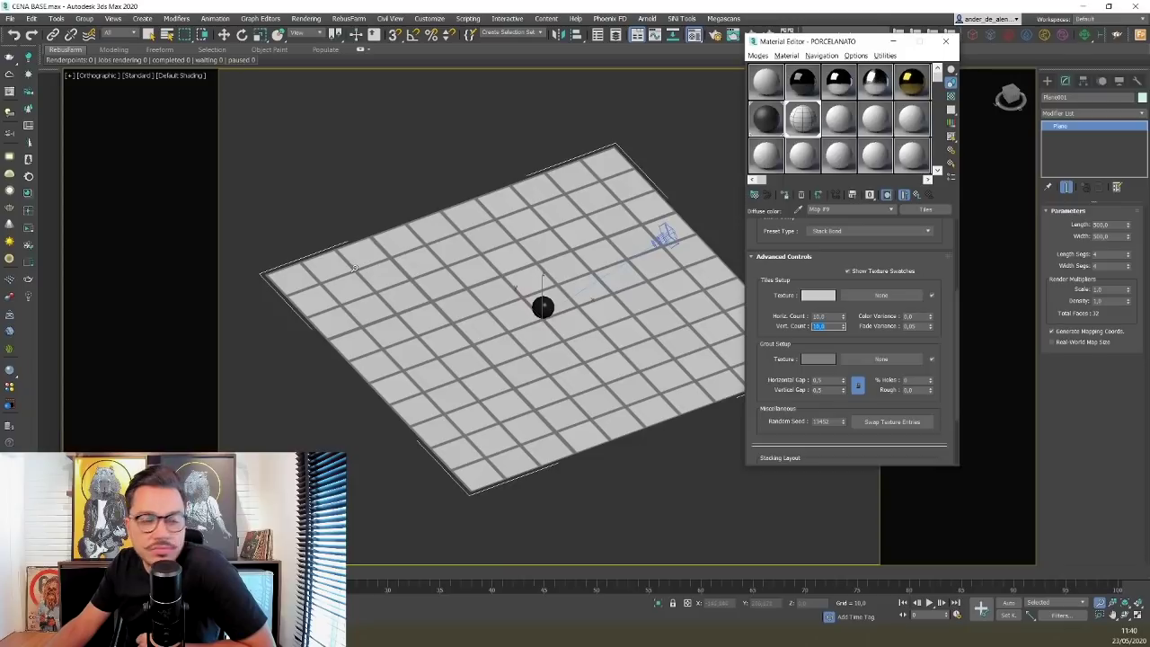
- Set the Tiles map's horizontal and vertical tile counts to 5
left_click(832, 316)
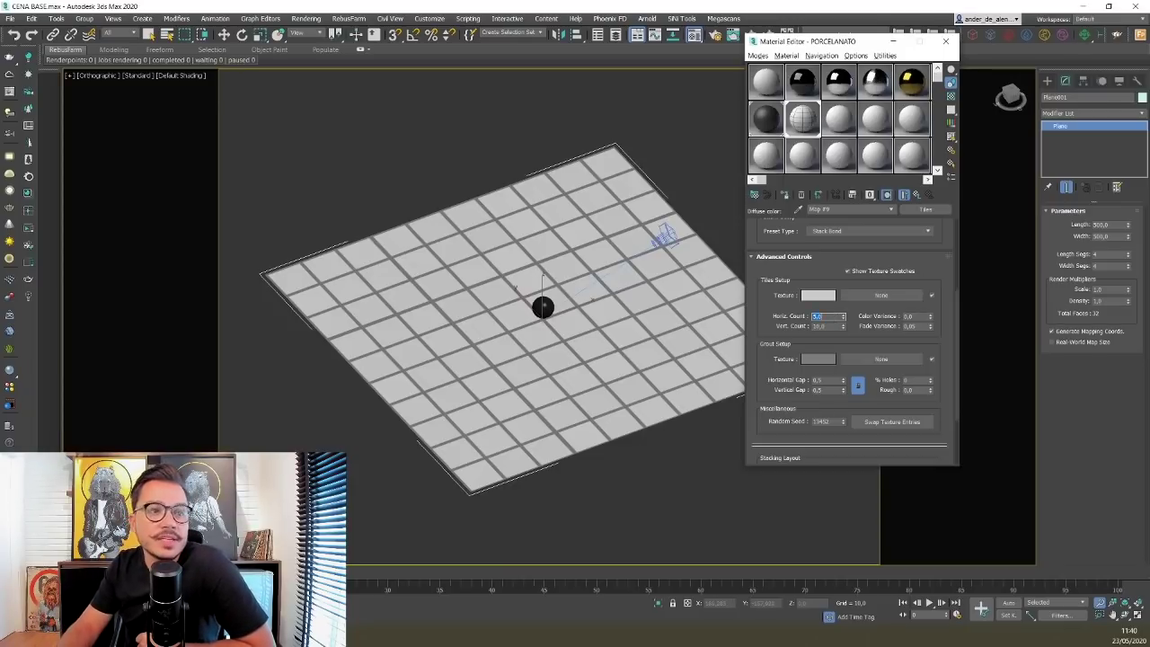
double_click(835, 326)
type("5")
key("Return")
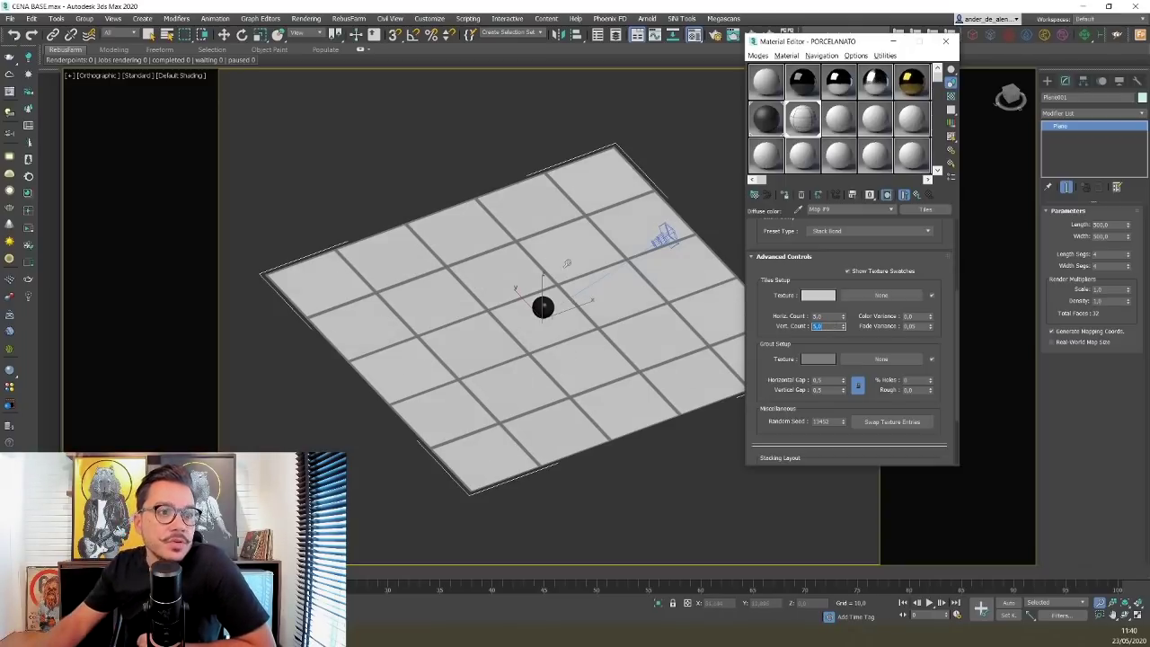
- Set the grout's linked horizontal and vertical gaps to 0,01
left_click_drag(769, 364, 770, 312)
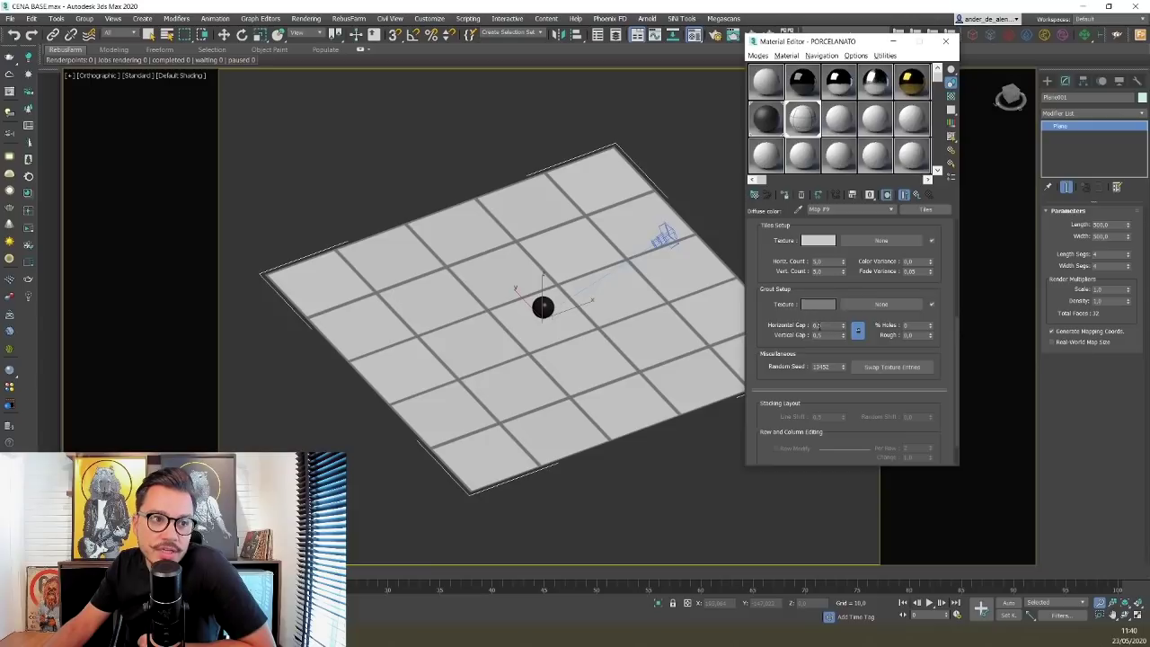
left_click_drag(817, 326, 838, 326)
type("0,01")
key("Return")
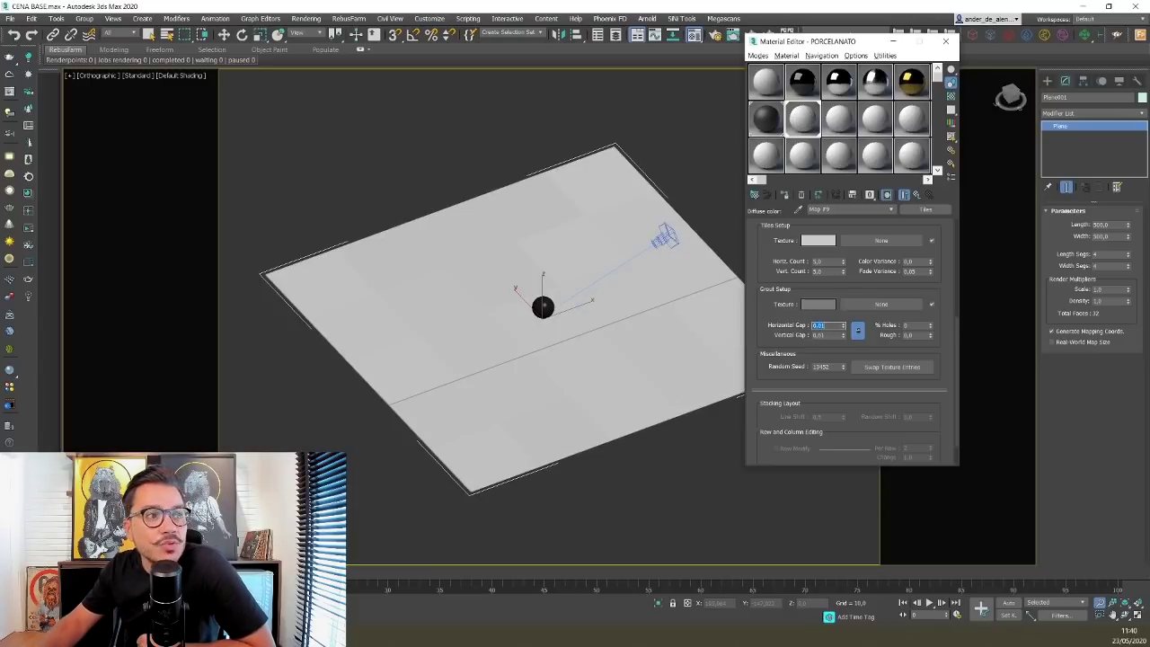
- Reframe the camera view so a grout line runs diagonally in front of the sphere, and start interactive rendering
scroll(546, 337, "up", 10)
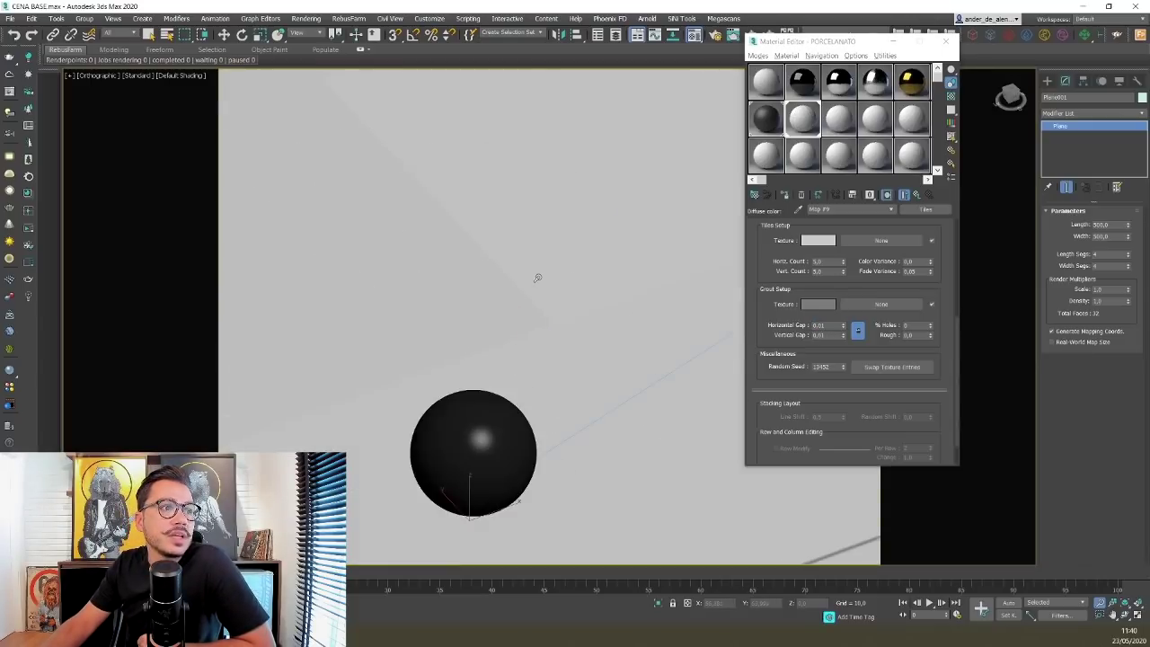
scroll(573, 386, "down", 9)
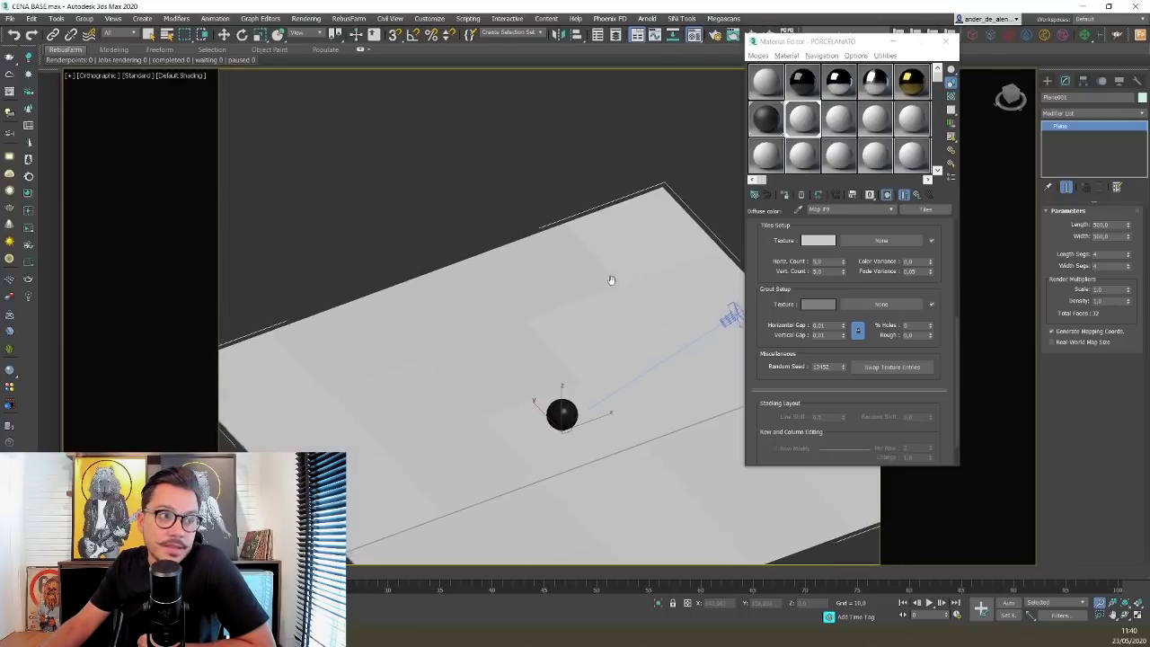
middle_click_drag(611, 279, 580, 373)
scroll(580, 373, "up", 3)
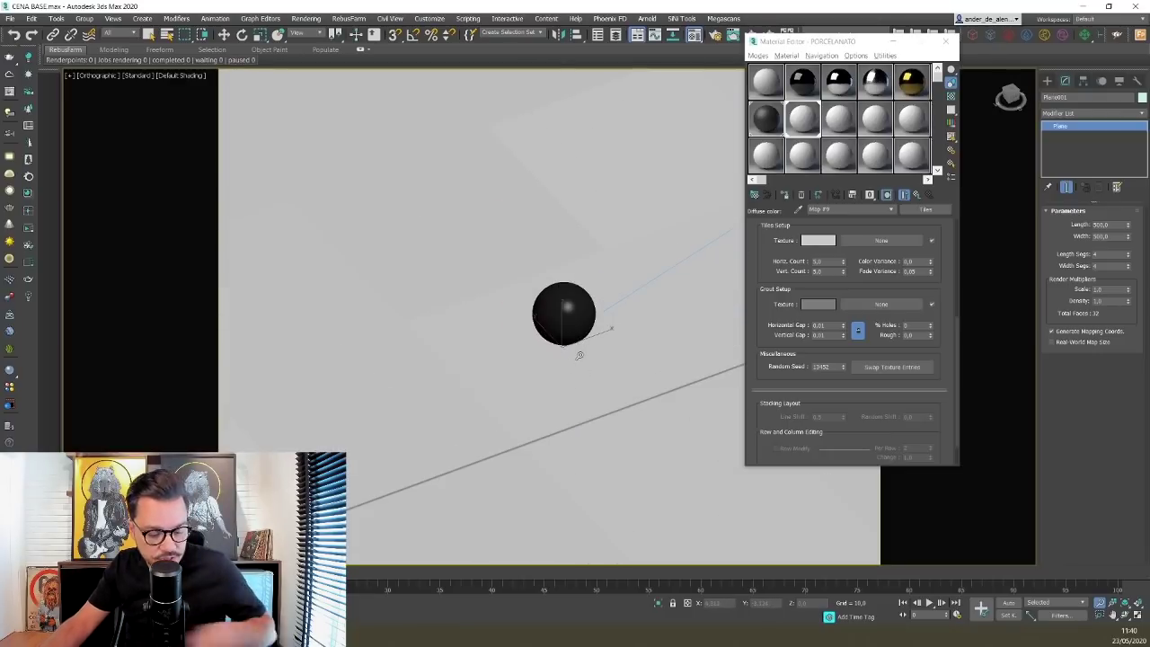
key("c")
scroll(542, 495, "down", 3)
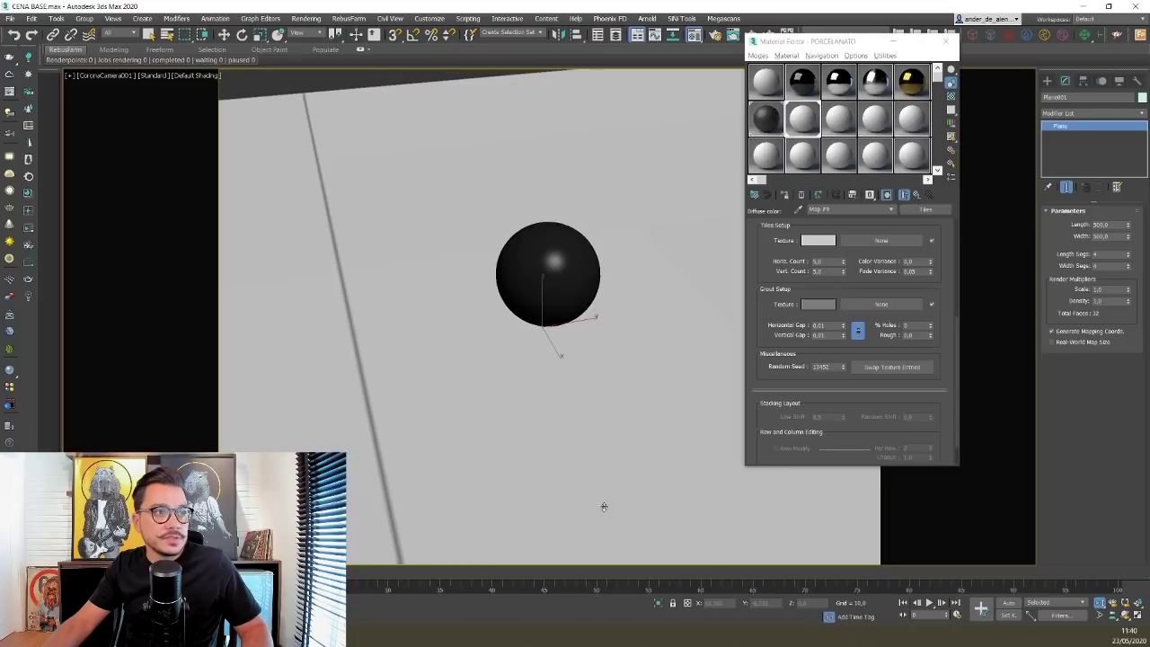
scroll(608, 507, "up", 1)
scroll(611, 512, "down", 2)
middle_click_drag(620, 443, 597, 415)
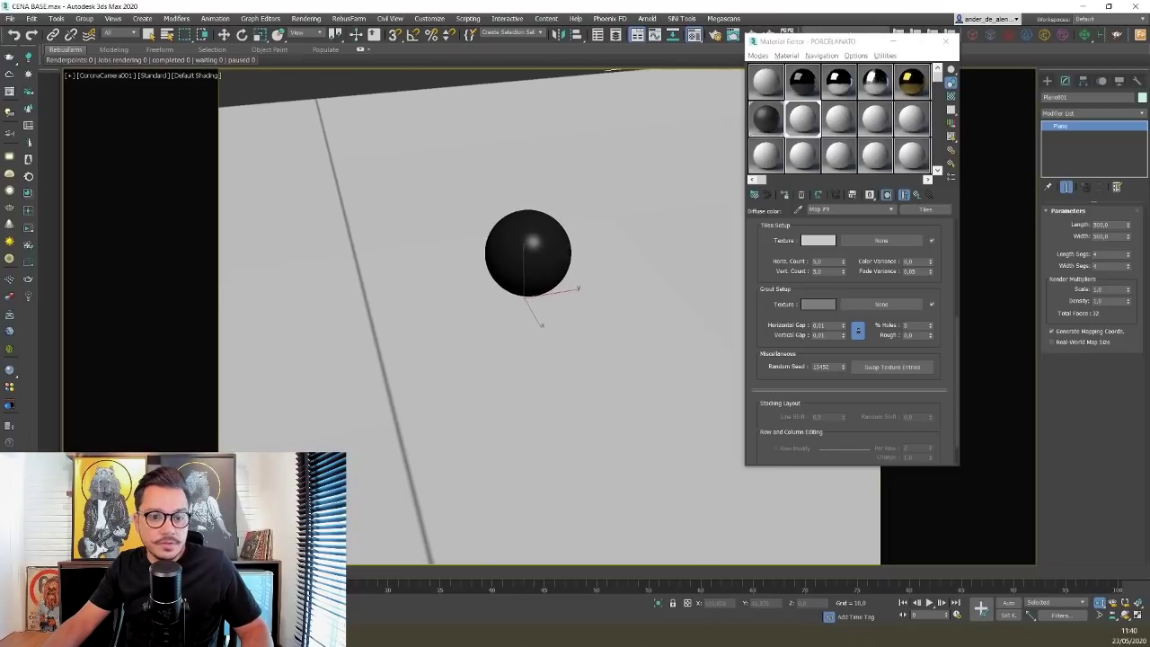
left_click(1125, 615)
left_click_drag(611, 487, 567, 440)
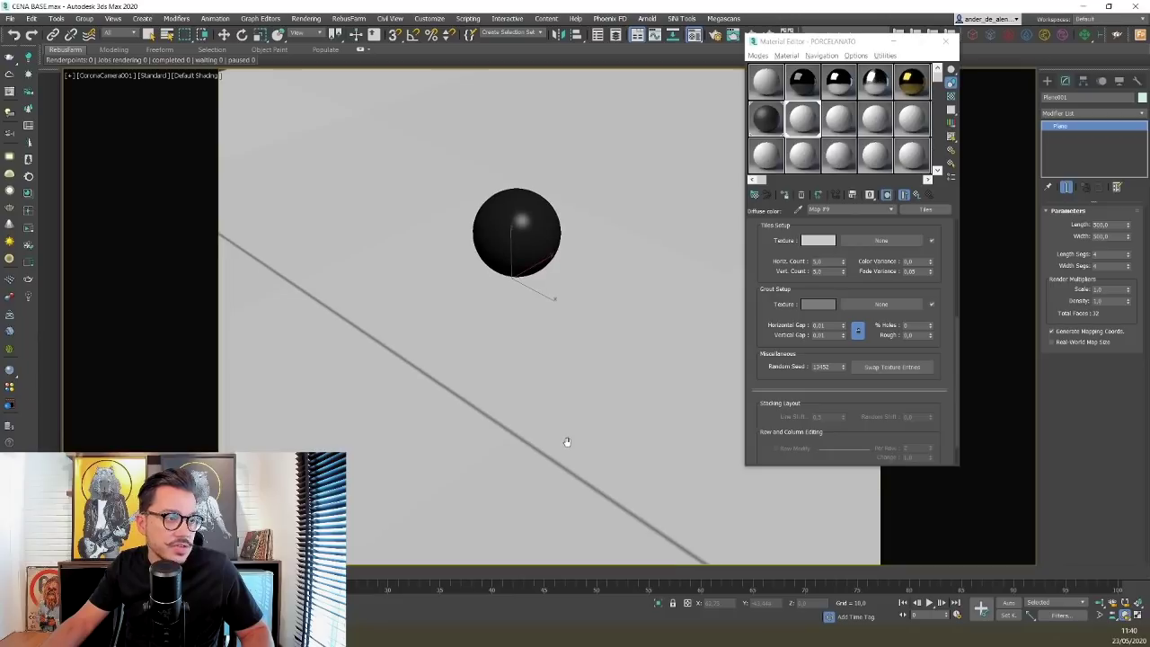
left_click(28, 229)
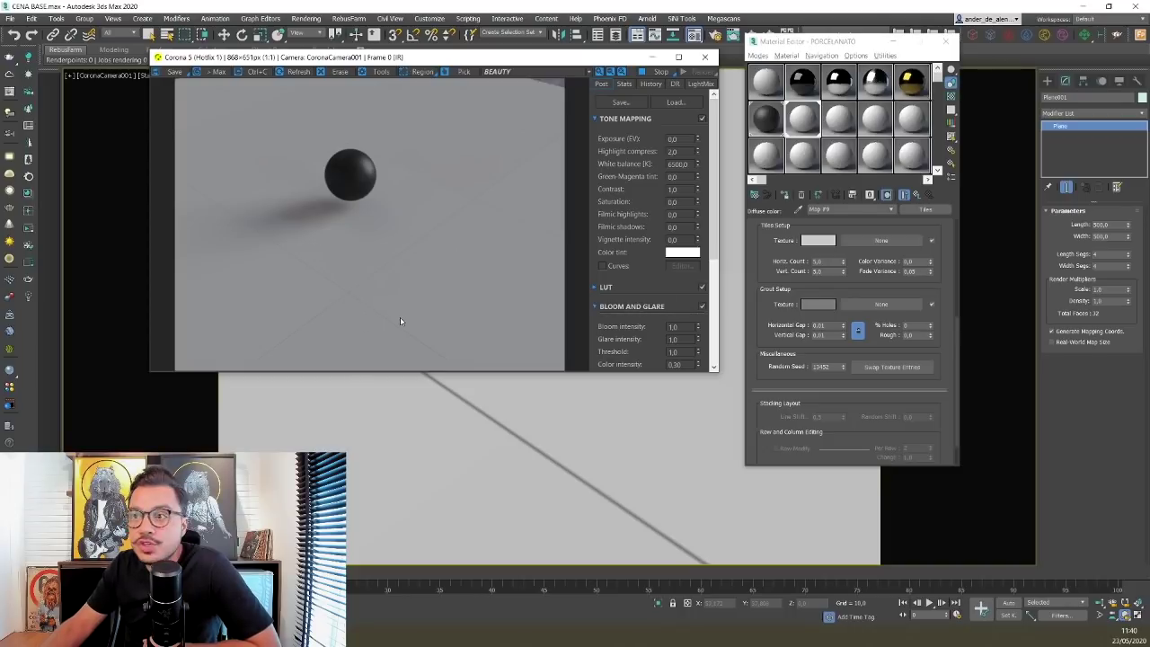
- Set the tile colour to a beige of RGB 174, 158, 137 under interactive rendering
left_click(829, 240)
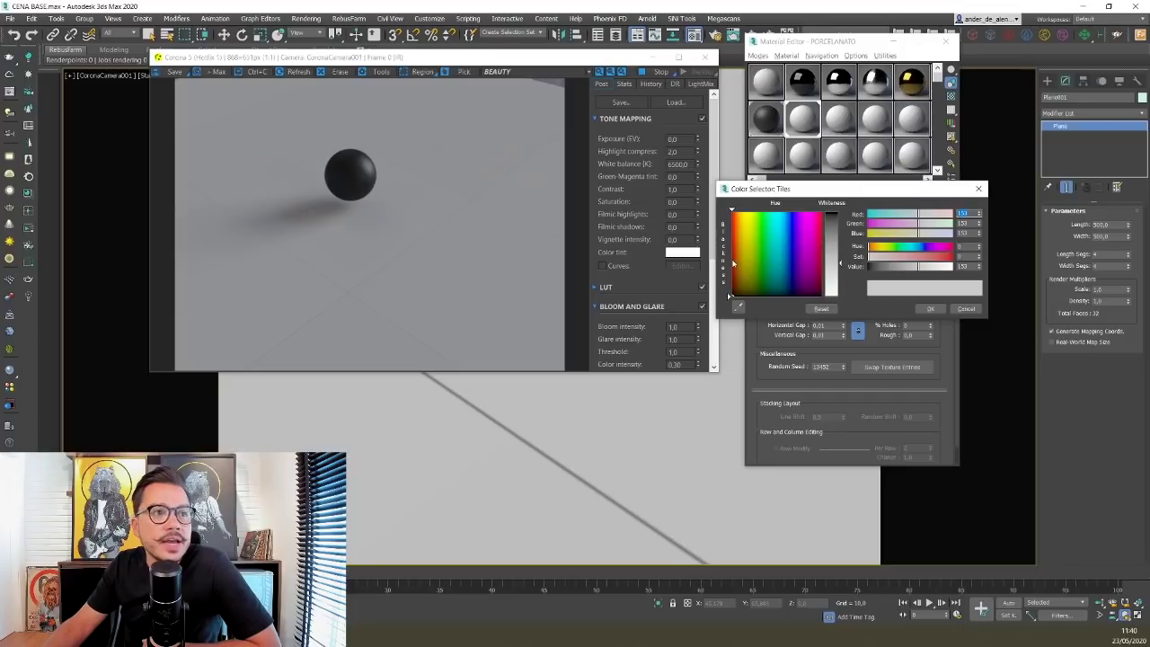
left_click_drag(728, 265, 728, 253)
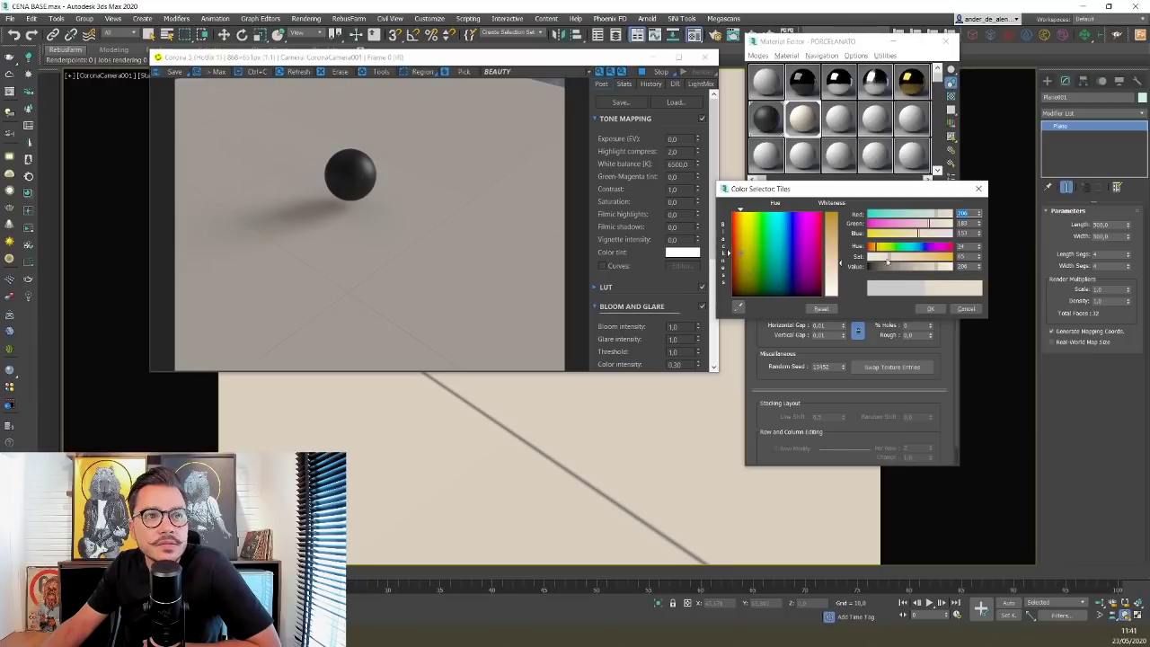
left_click_drag(935, 270, 881, 259)
left_click(931, 309)
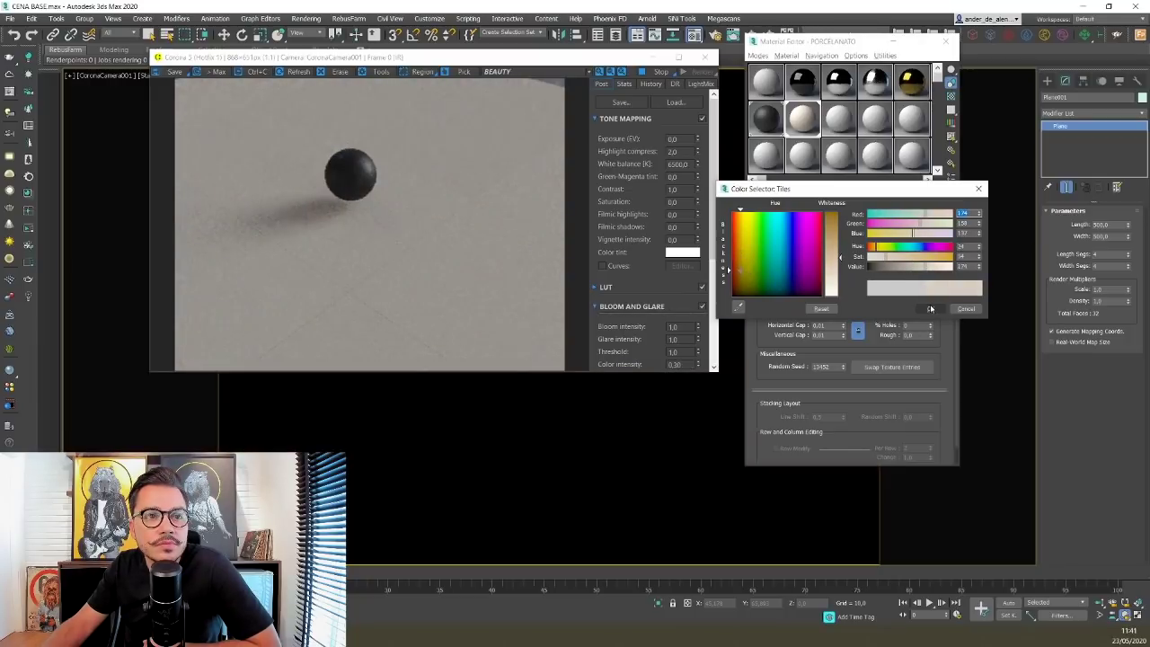
left_click(467, 259)
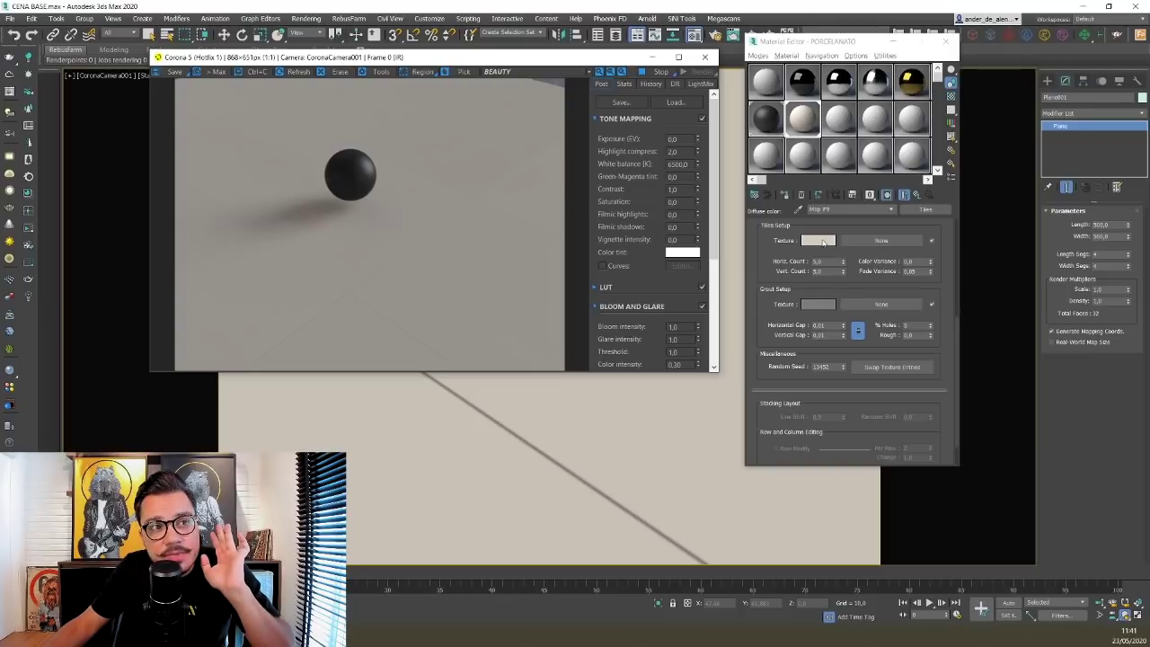
- Copy the tile colour to the grout and brighten the grout to RGB 255, 231, 201
left_click_drag(824, 243, 815, 305)
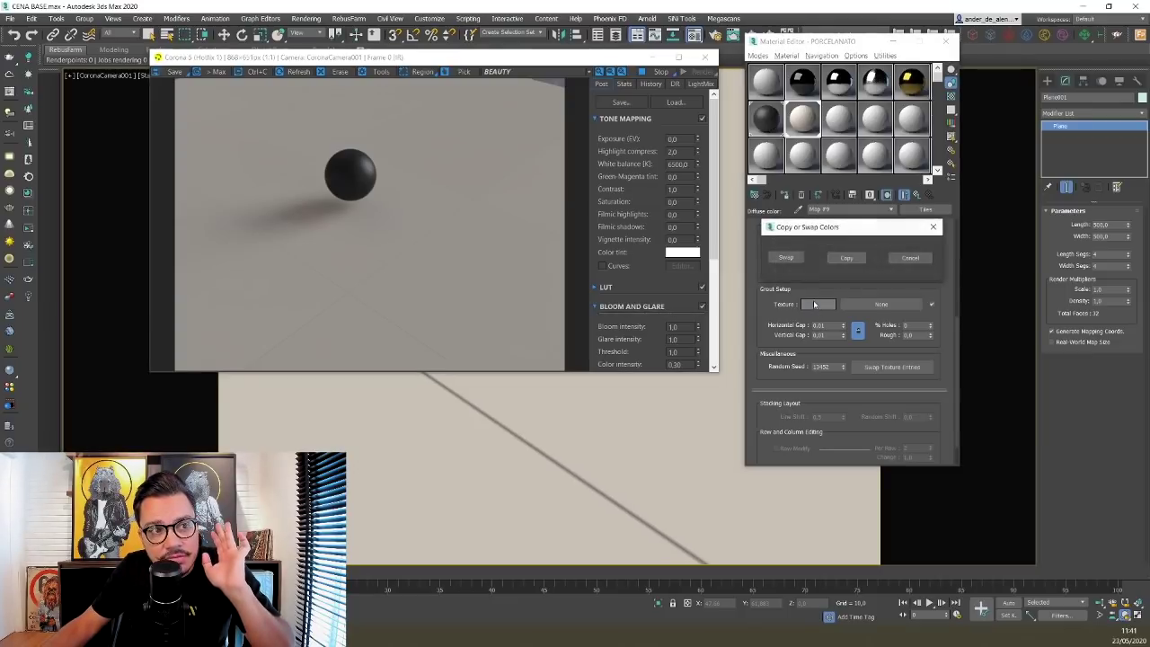
left_click(845, 259)
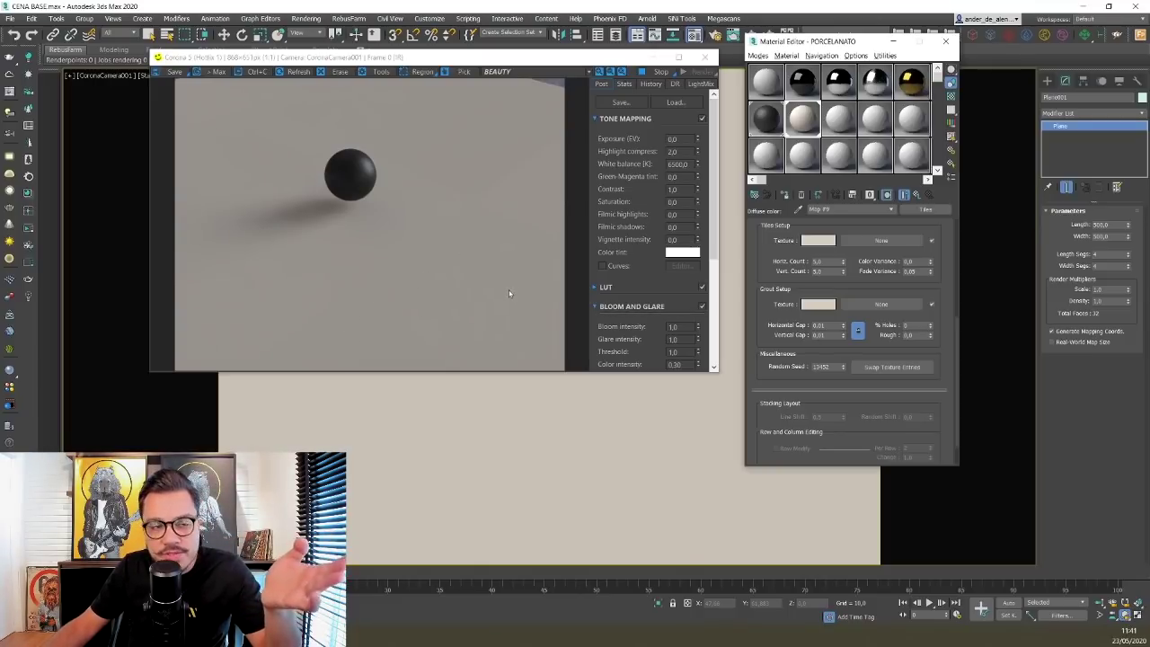
left_click(819, 304)
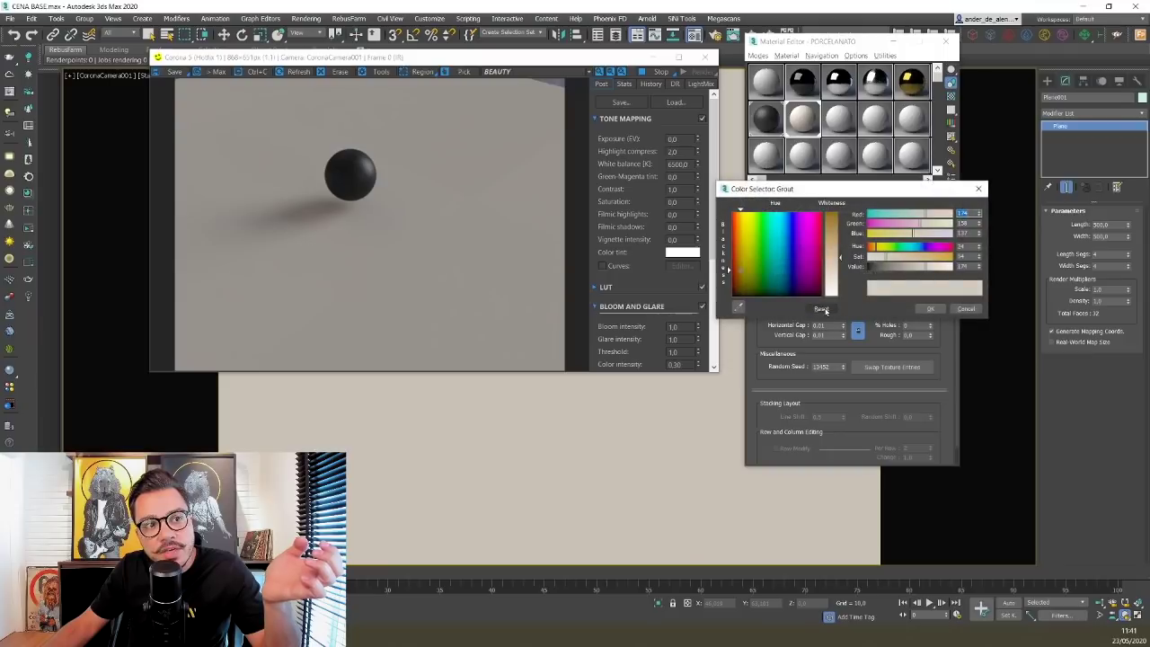
left_click_drag(925, 267, 952, 262)
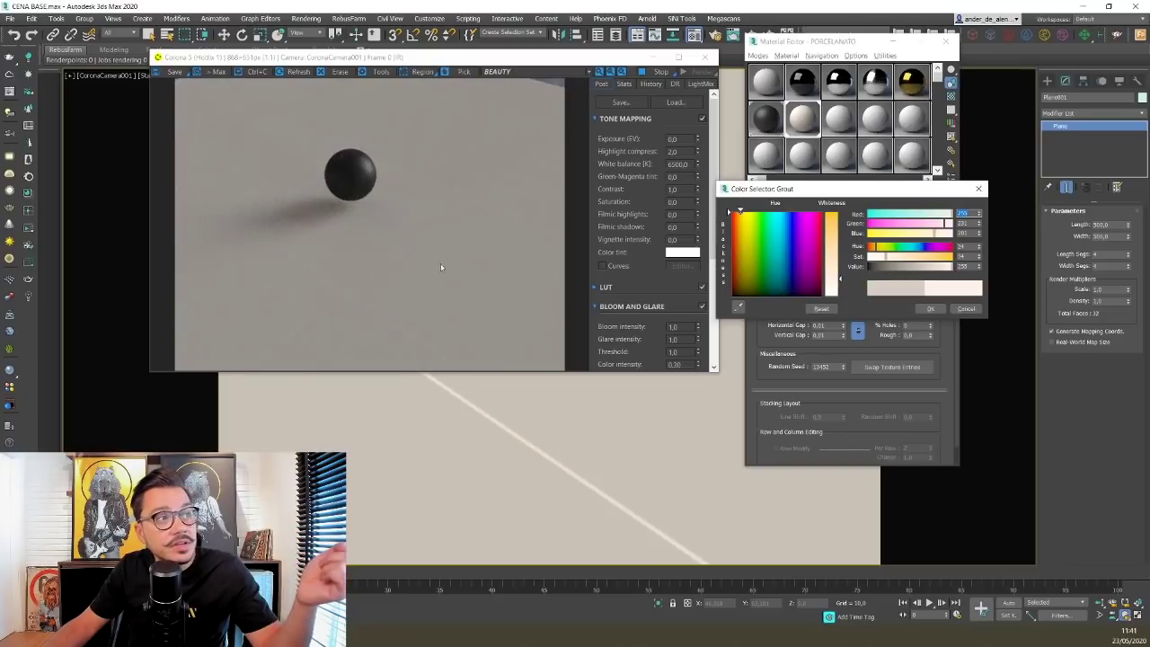
left_click(929, 309)
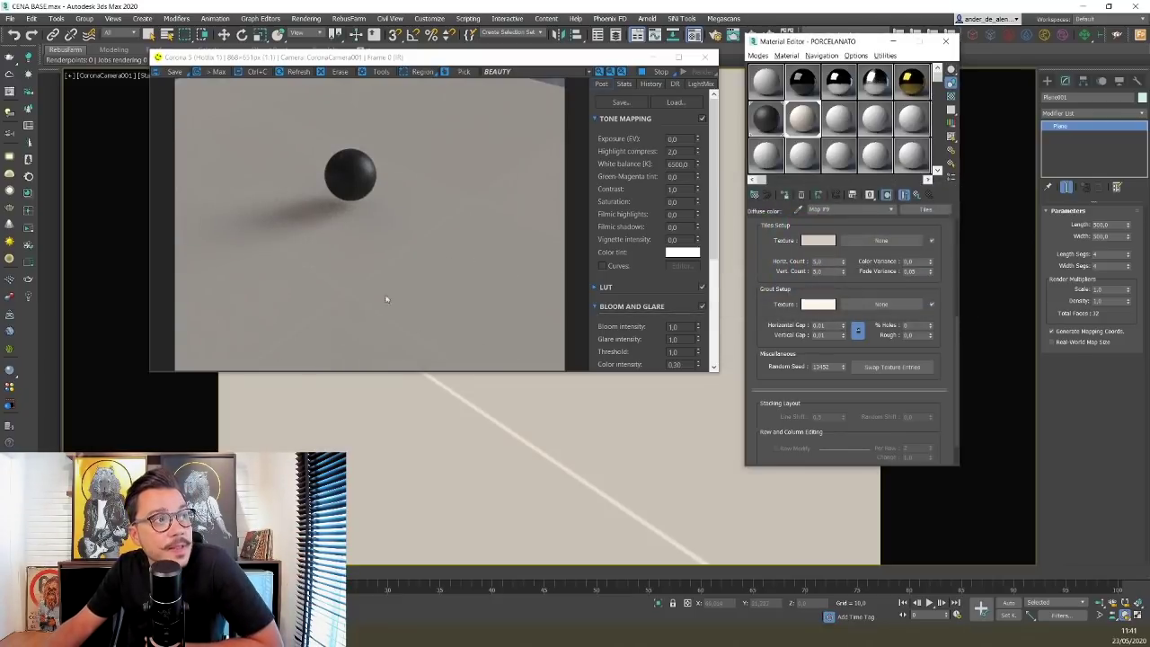
left_click(347, 330)
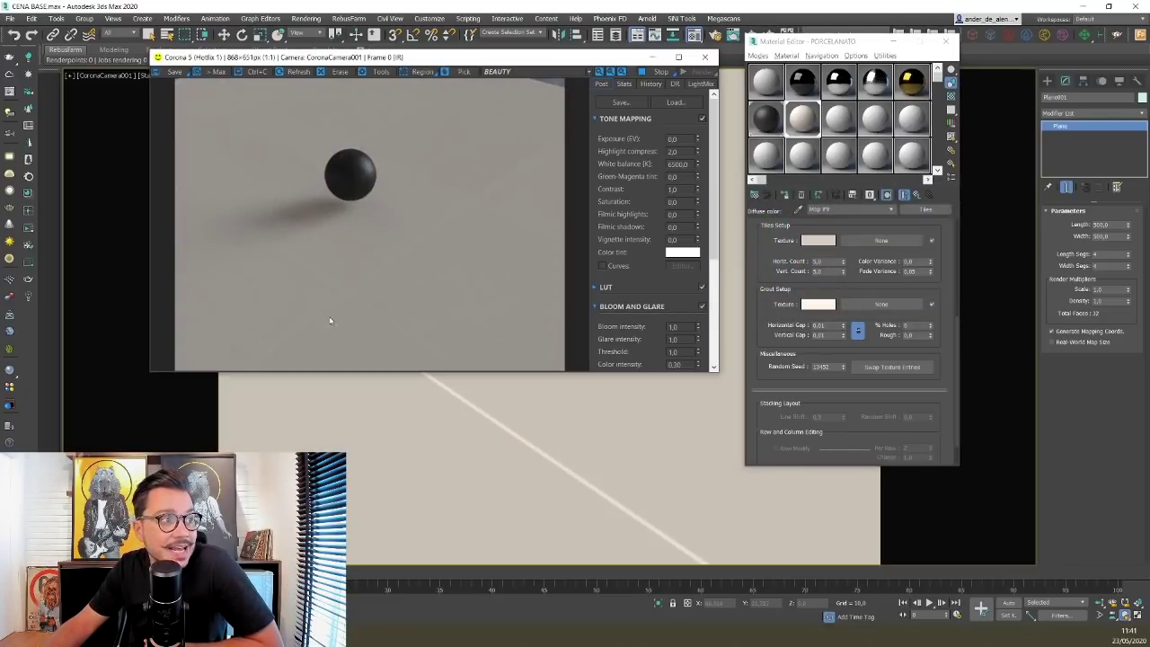
scroll(348, 297, "up", 1)
scroll(350, 301, "down", 1)
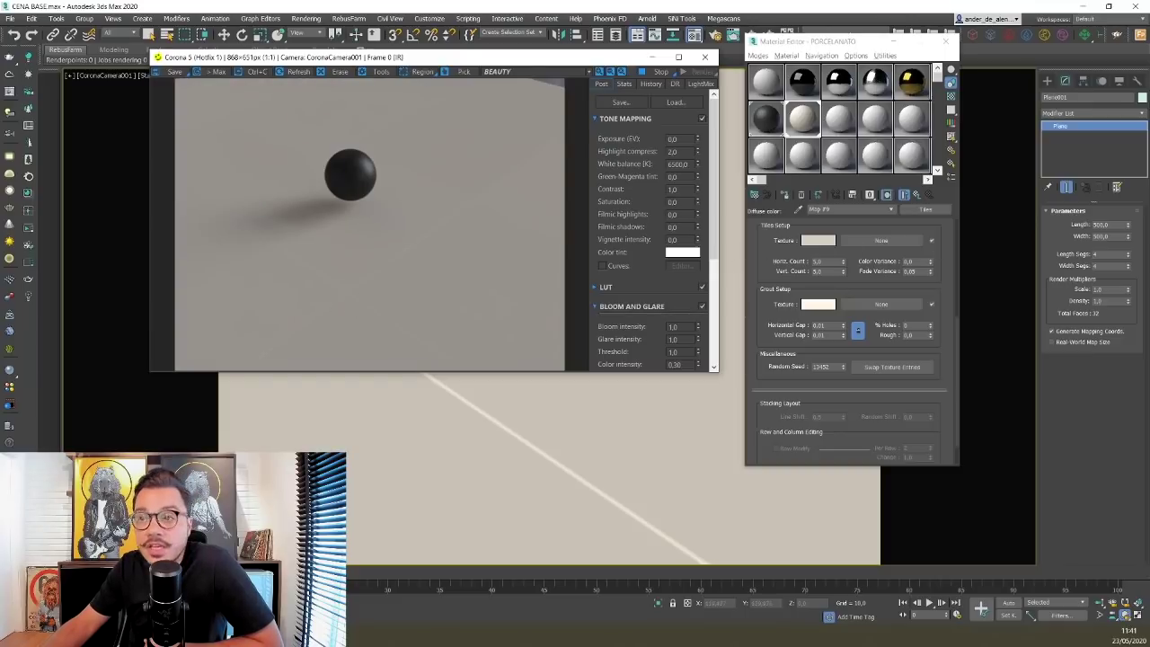
- Darken the tile colour to RGB 151, 137, 119 and reframe the camera to check the grout lines
left_click(818, 243)
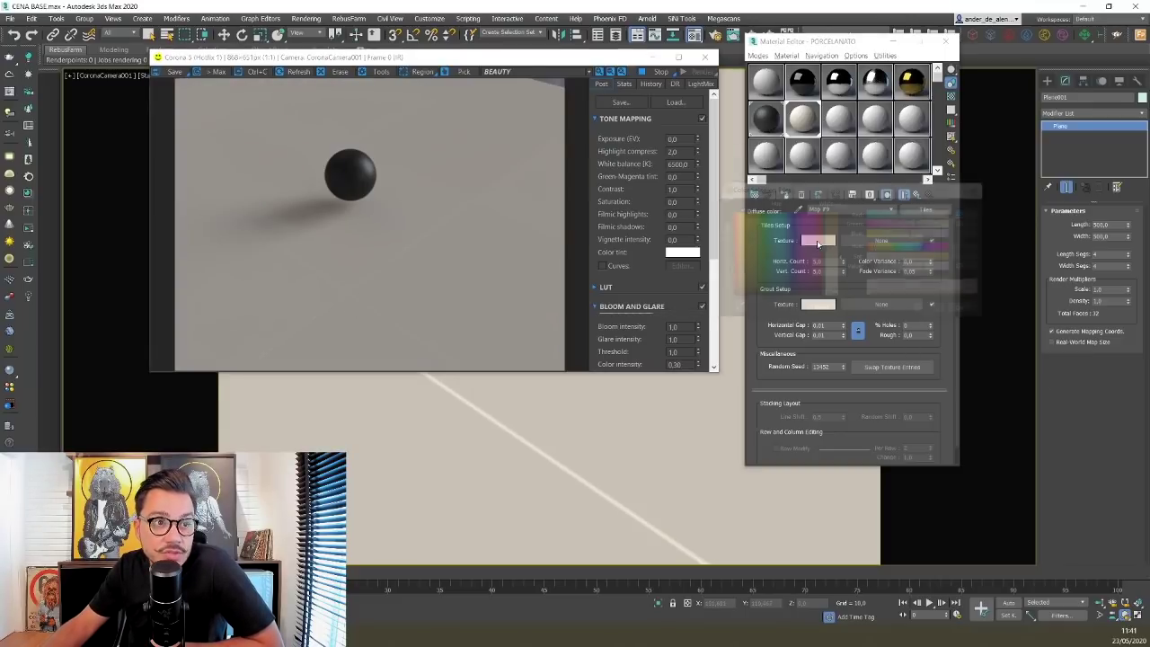
left_click_drag(922, 268, 906, 267)
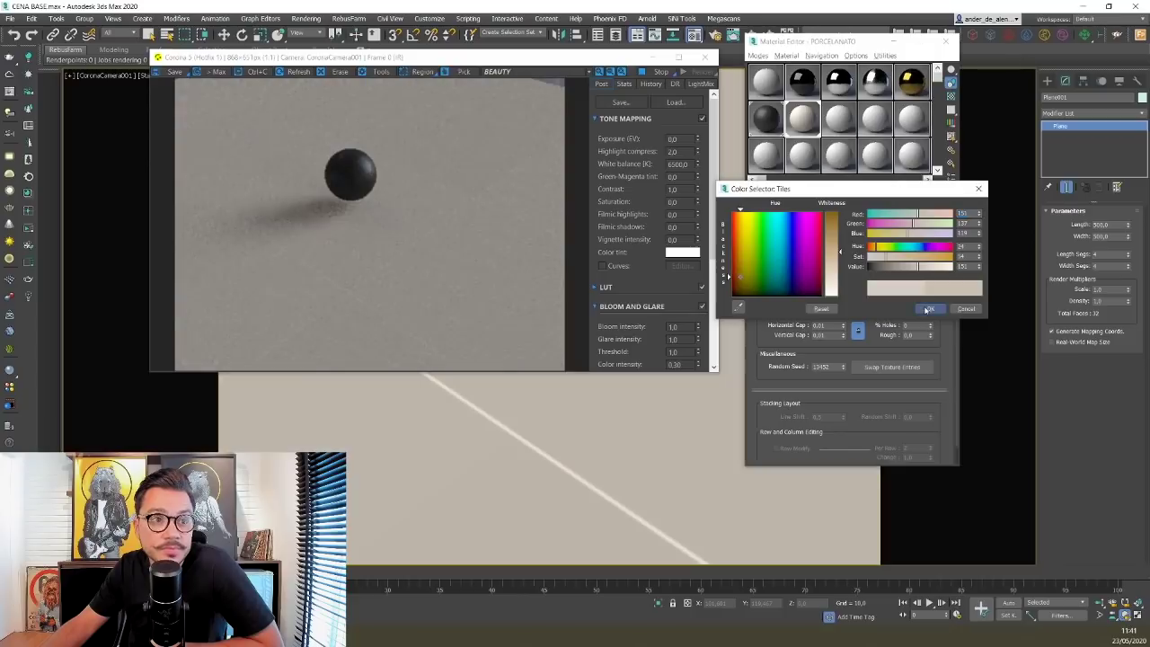
left_click(930, 309)
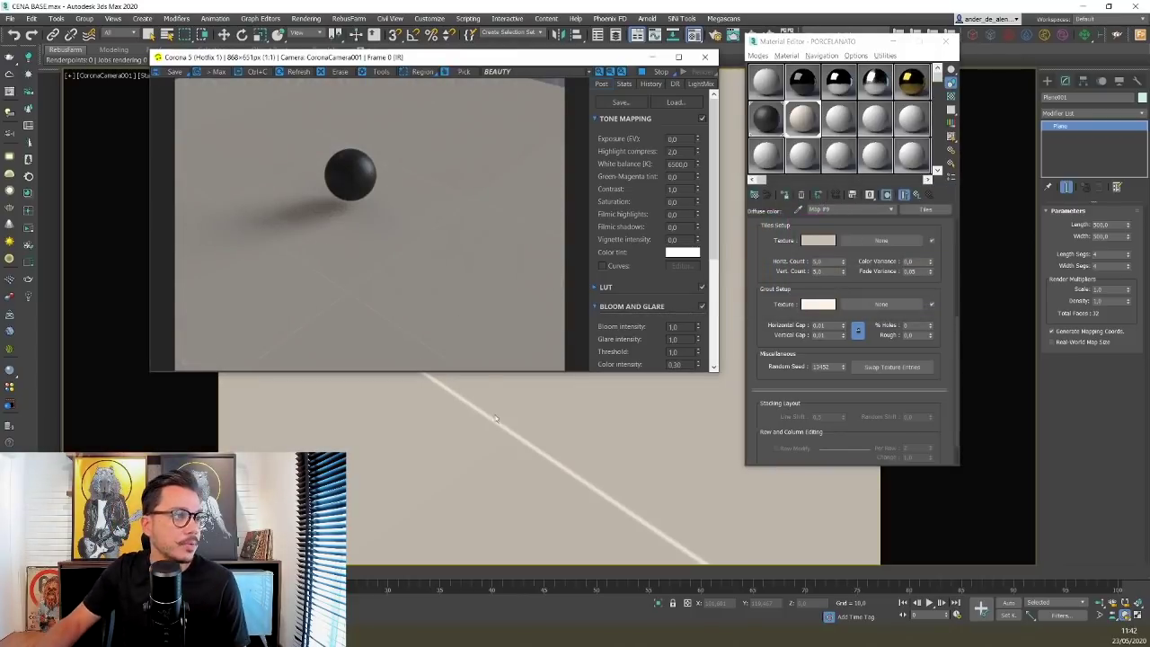
left_click_drag(540, 471, 622, 458)
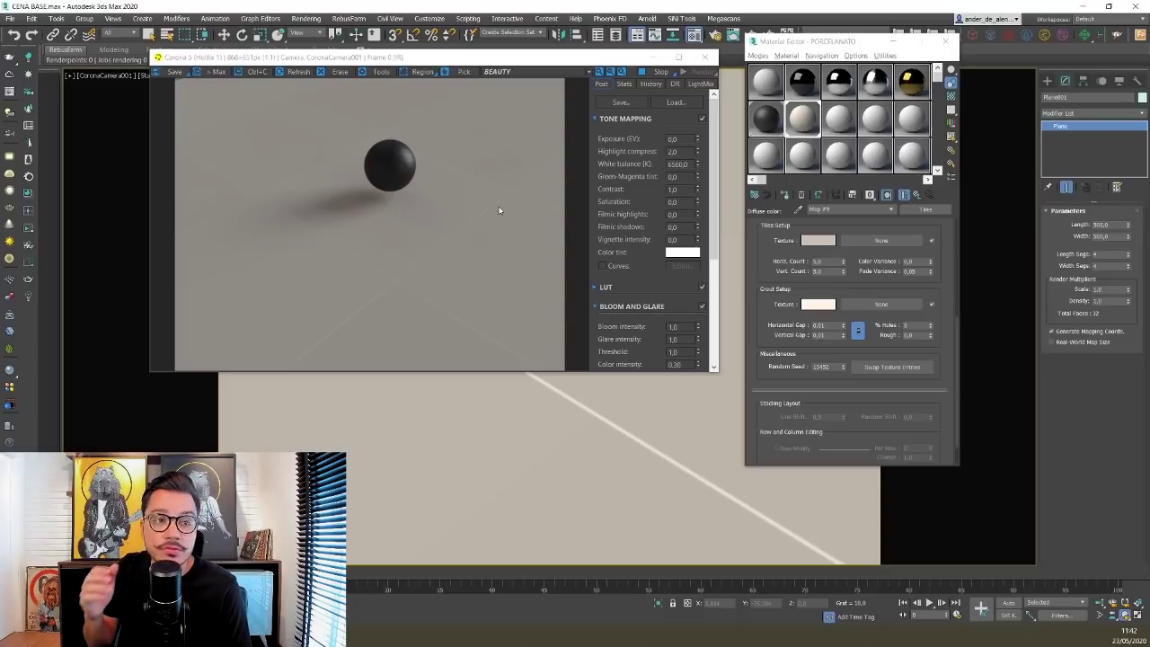
- Set the PORCELANATO material's reflection level to 1 and view the floor closer to the sphere
left_click(916, 196)
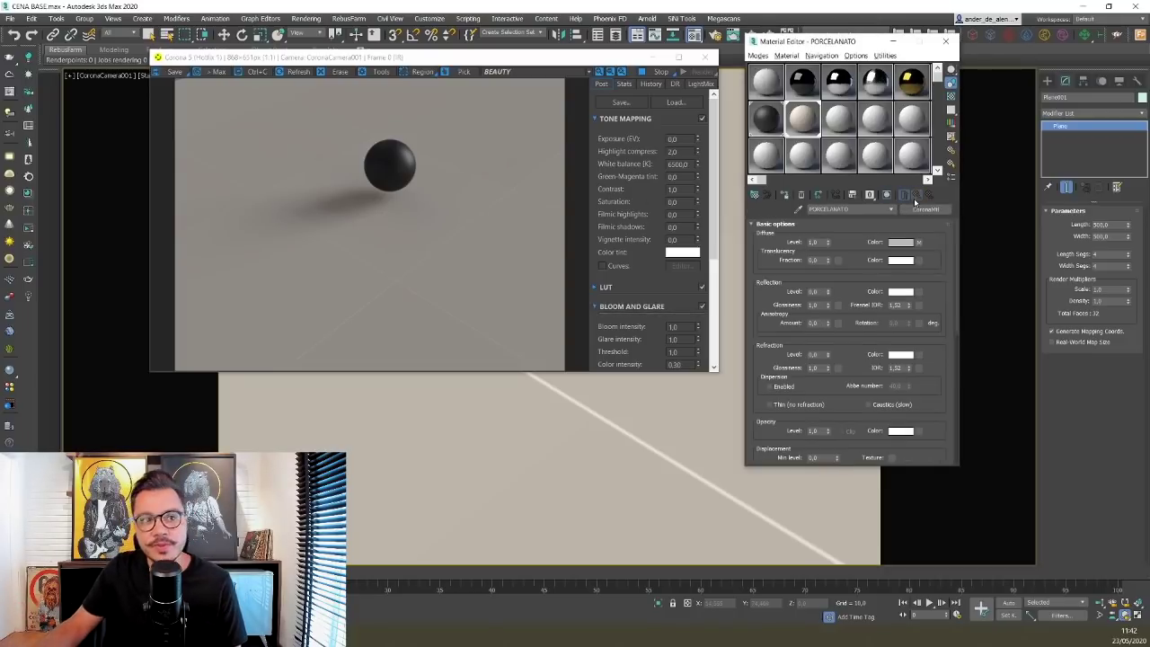
double_click(814, 292)
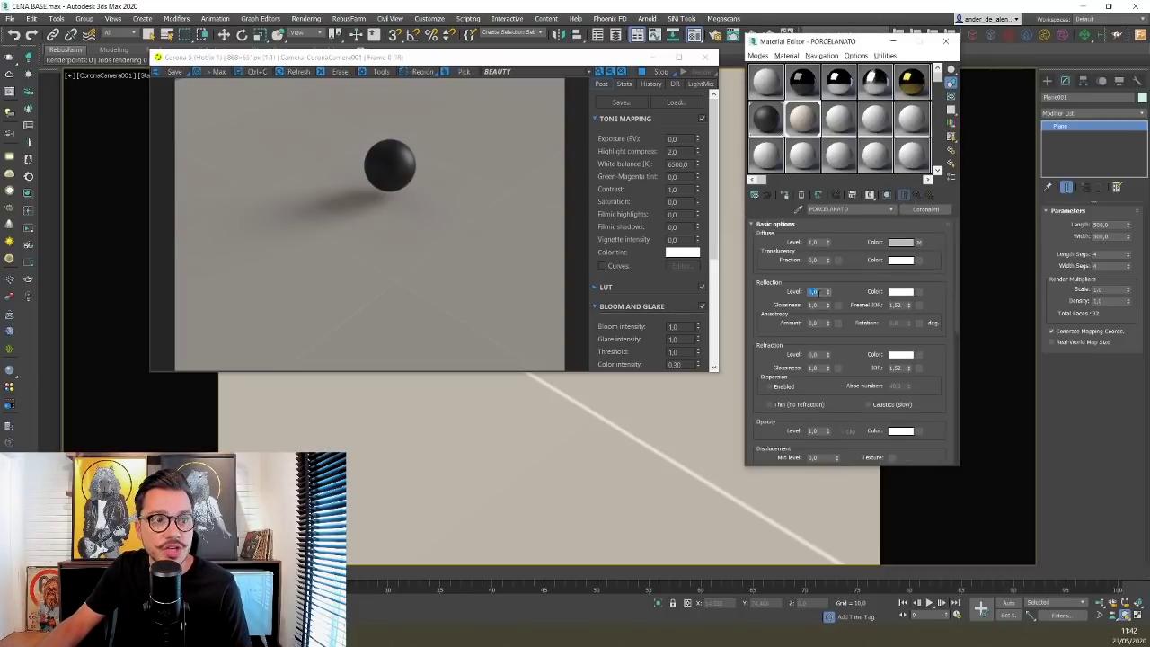
type("1")
key("Return")
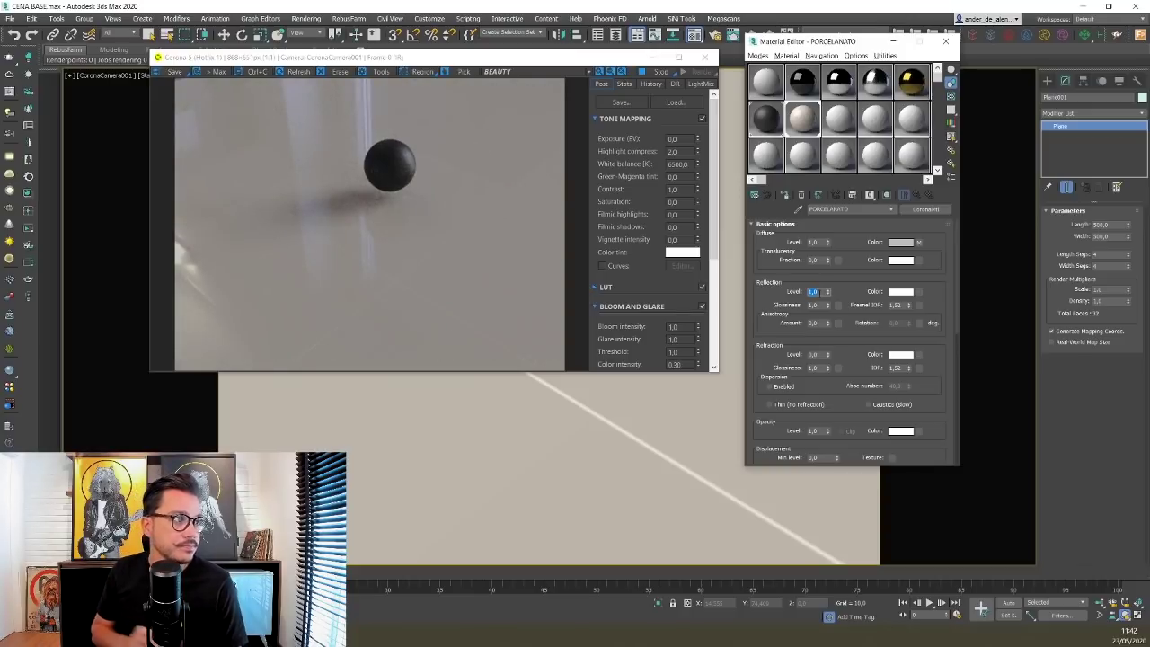
left_click(507, 460)
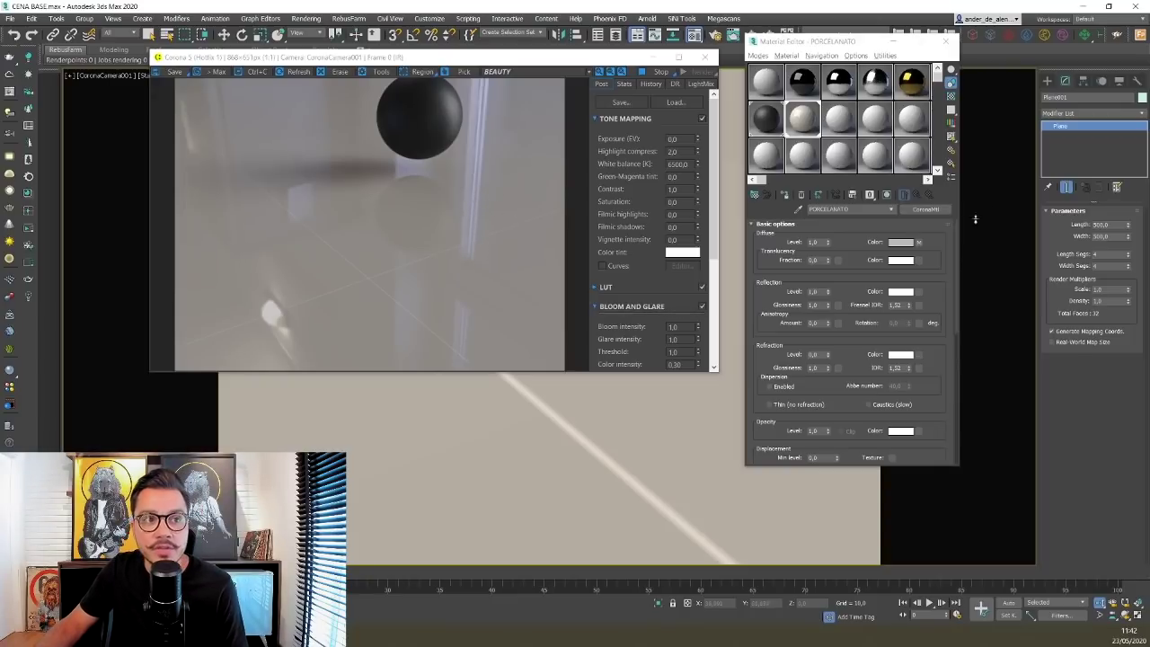
- Try linked grout gaps of 1 in the diffuse Tiles map, and reduce them to 0,1
left_click(918, 244)
left_click(836, 260)
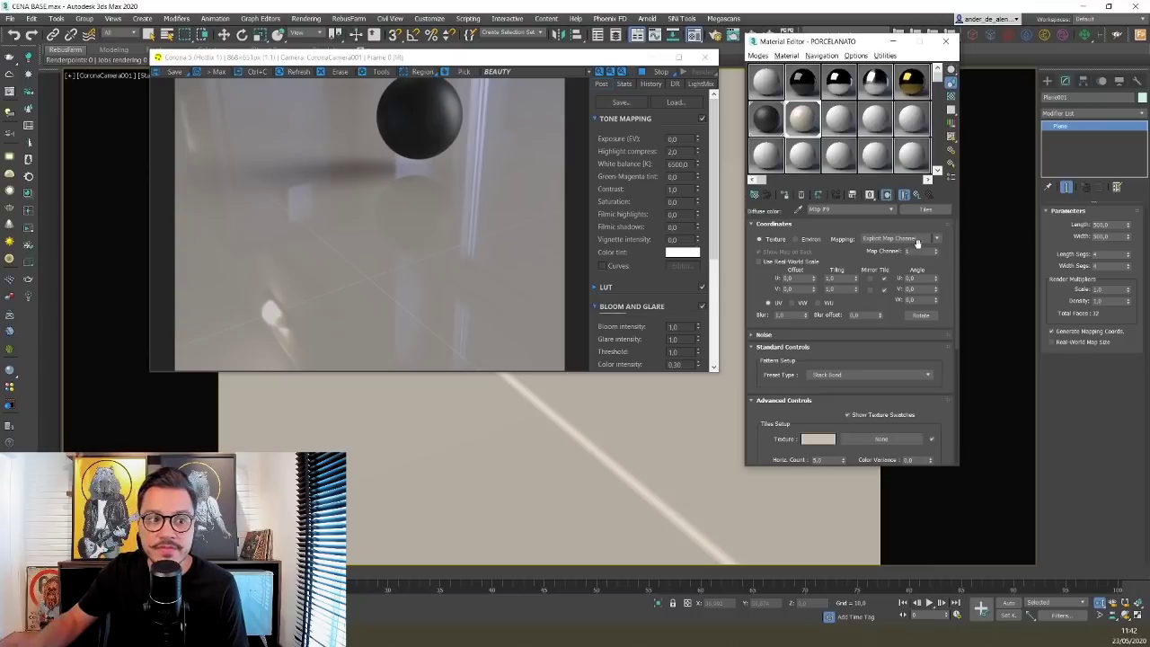
scroll(892, 324, "down", 5)
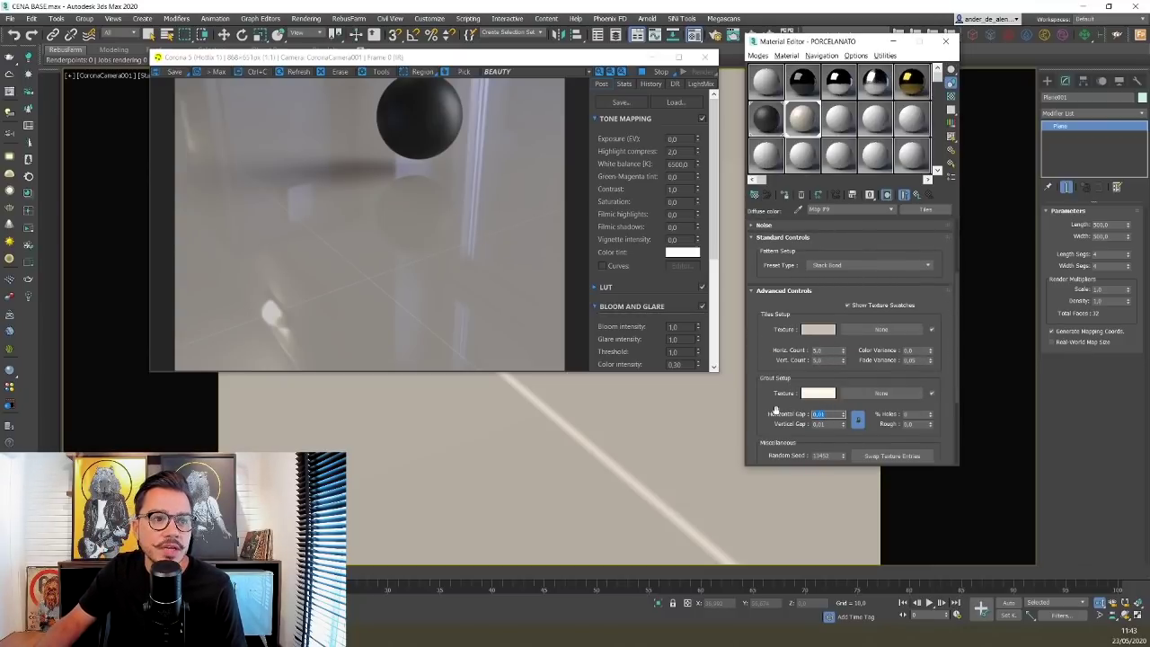
type("1")
key("Return")
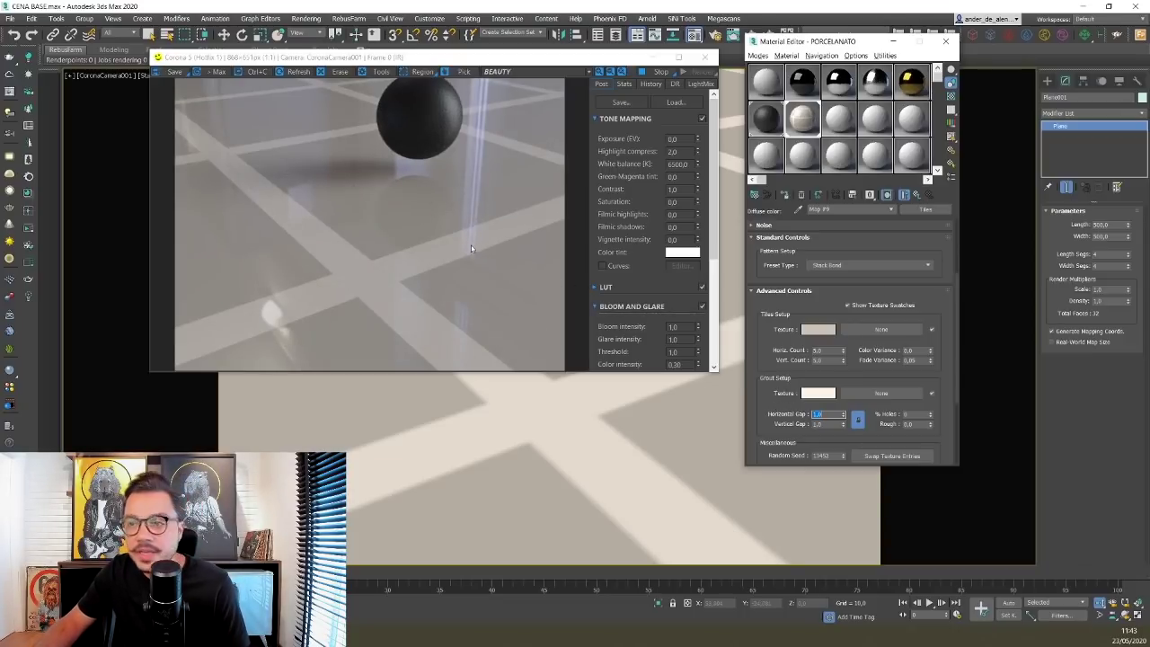
type("0,1")
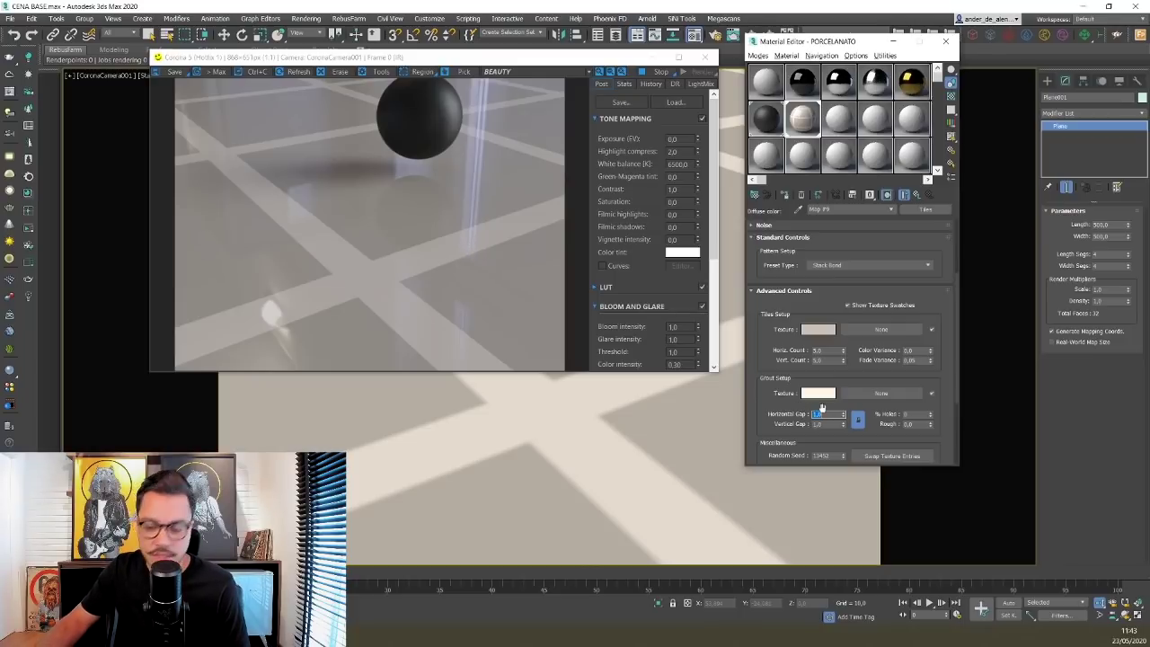
key("Return")
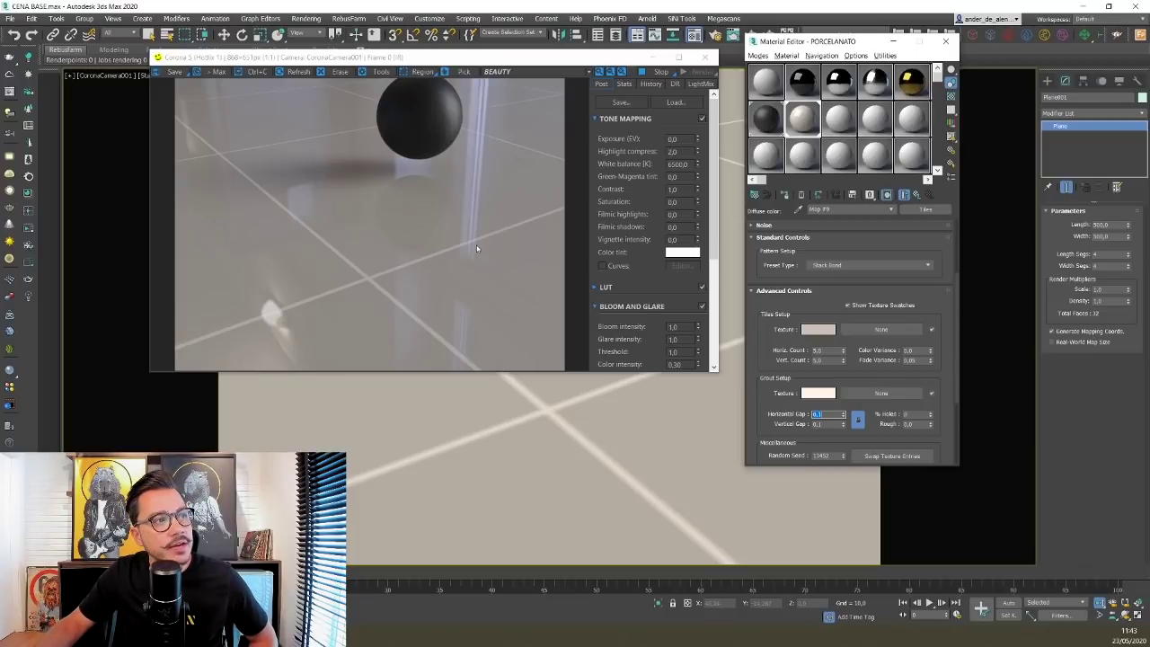
scroll(474, 250, "up", 1)
scroll(472, 255, "down", 1)
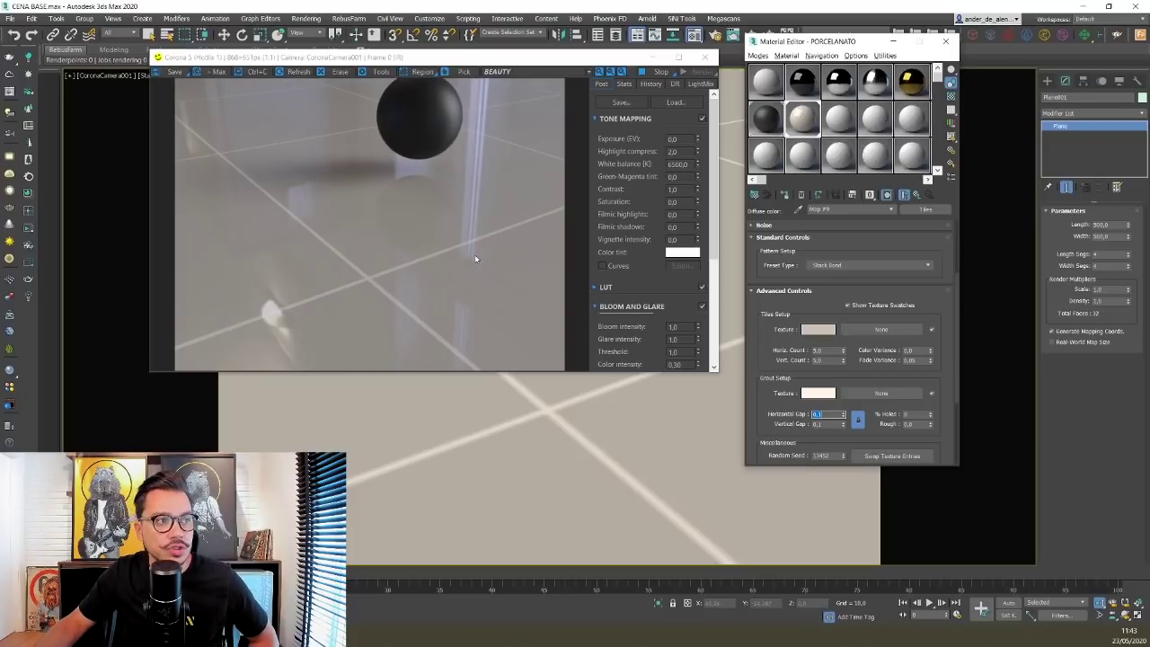
- Copy the diffuse Tiles map into the material's reflection colour slot
left_click(917, 195)
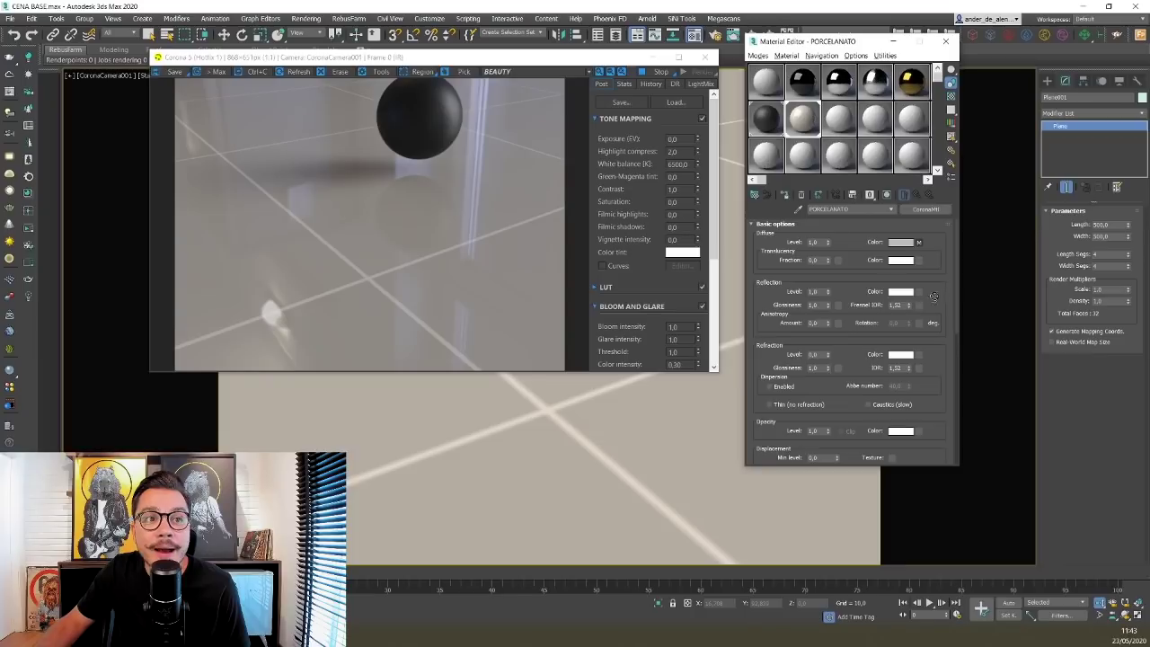
left_click_drag(917, 298, 918, 292)
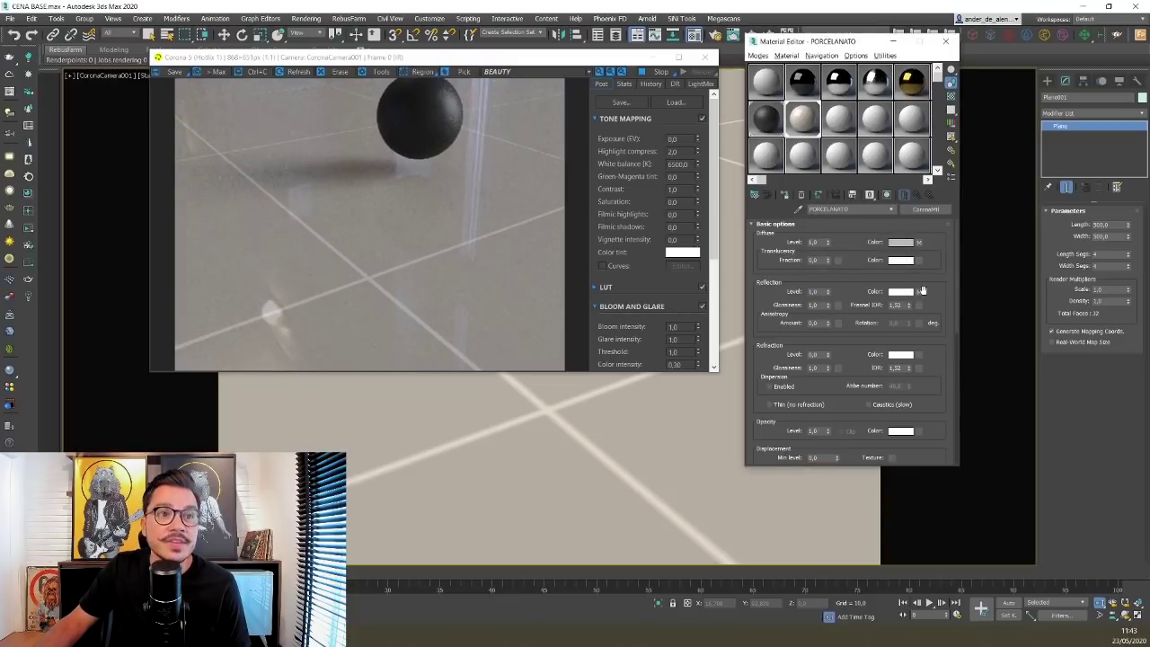
left_click(826, 288)
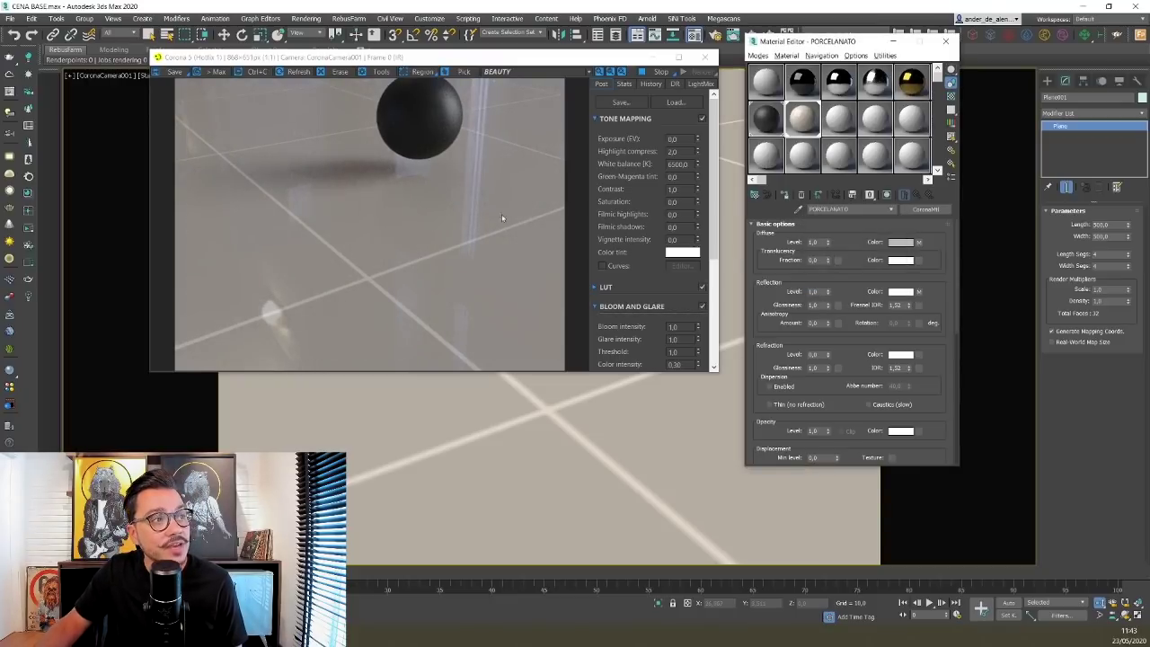
- Set the tile colour of the reflection Tiles map to pure white, RGB 255, 255, 255
left_click(919, 292)
scroll(763, 415, "down", 5)
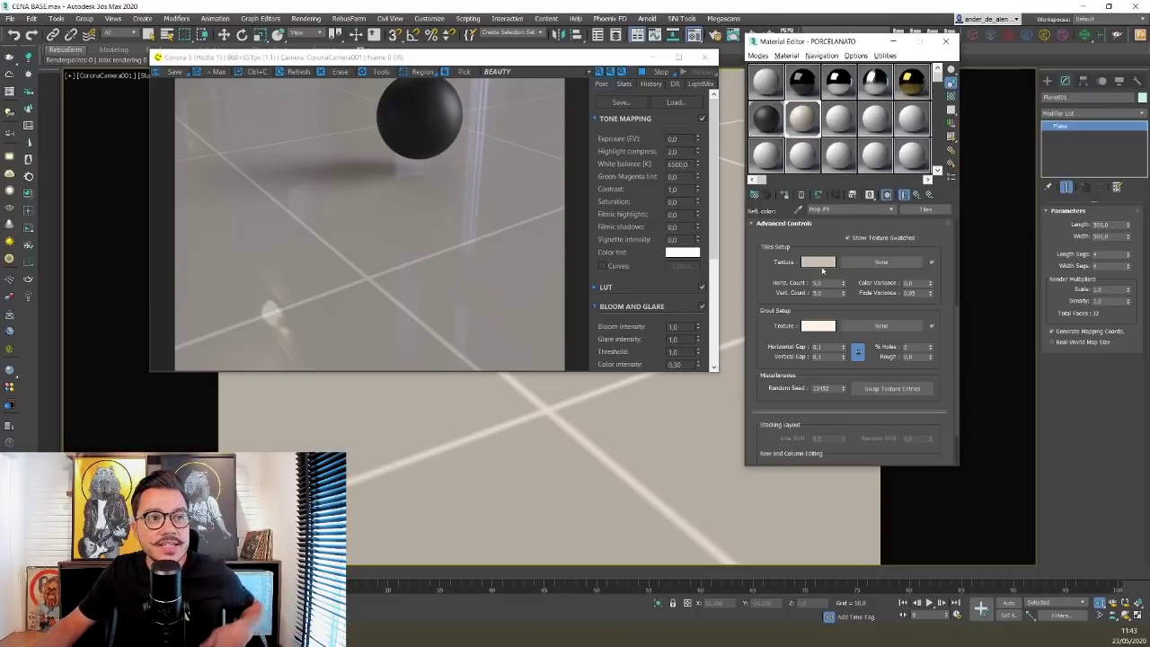
left_click(820, 262)
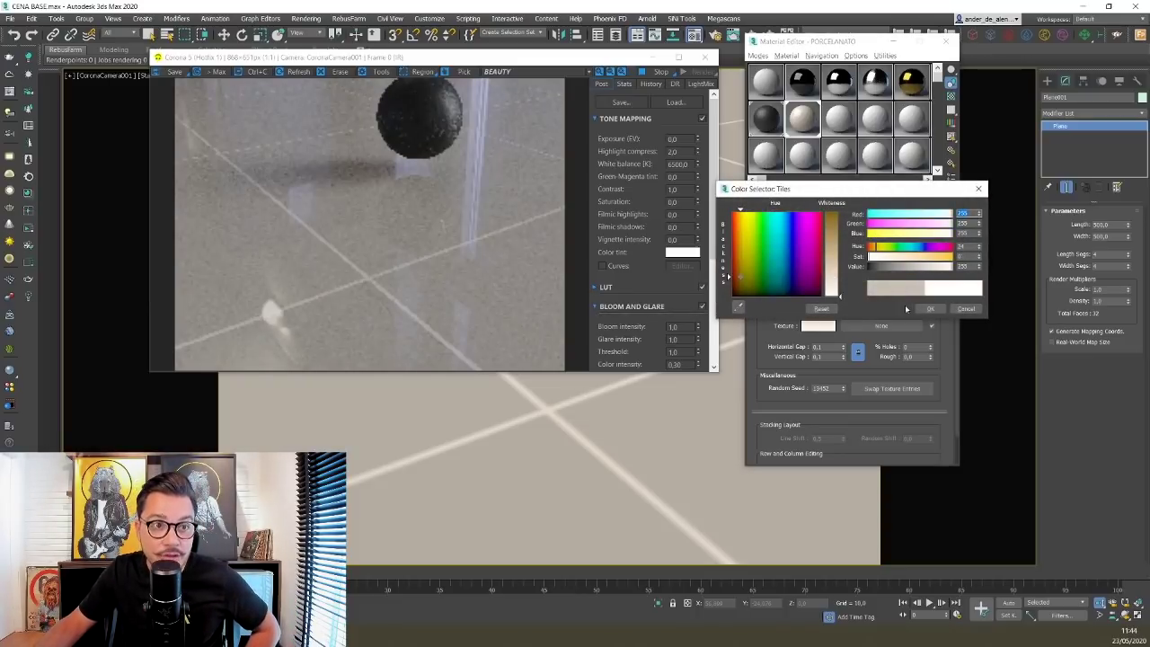
left_click(930, 308)
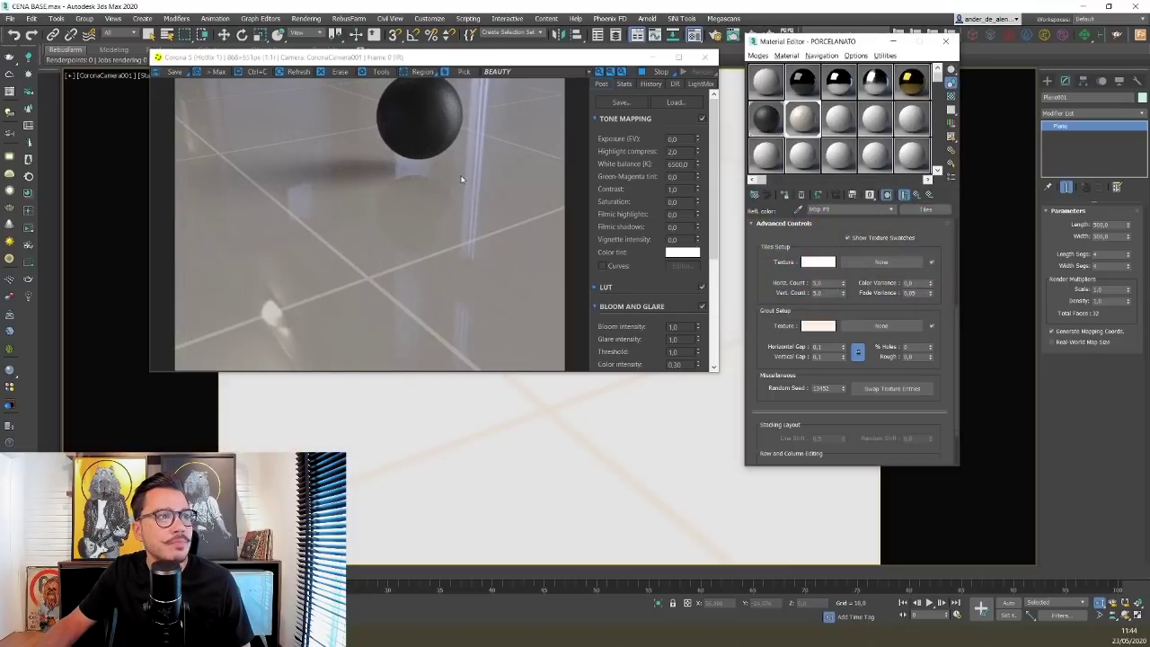
- Set the grout colour of the reflection Tiles map to pure black
left_click(818, 326)
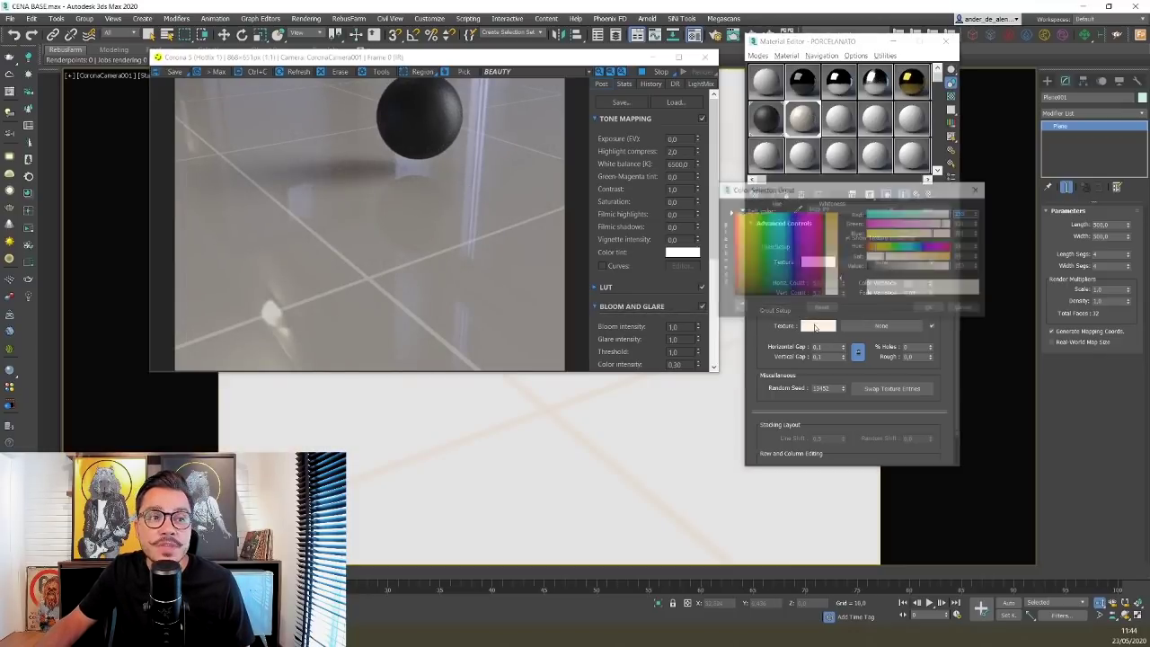
left_click_drag(711, 284, 709, 298)
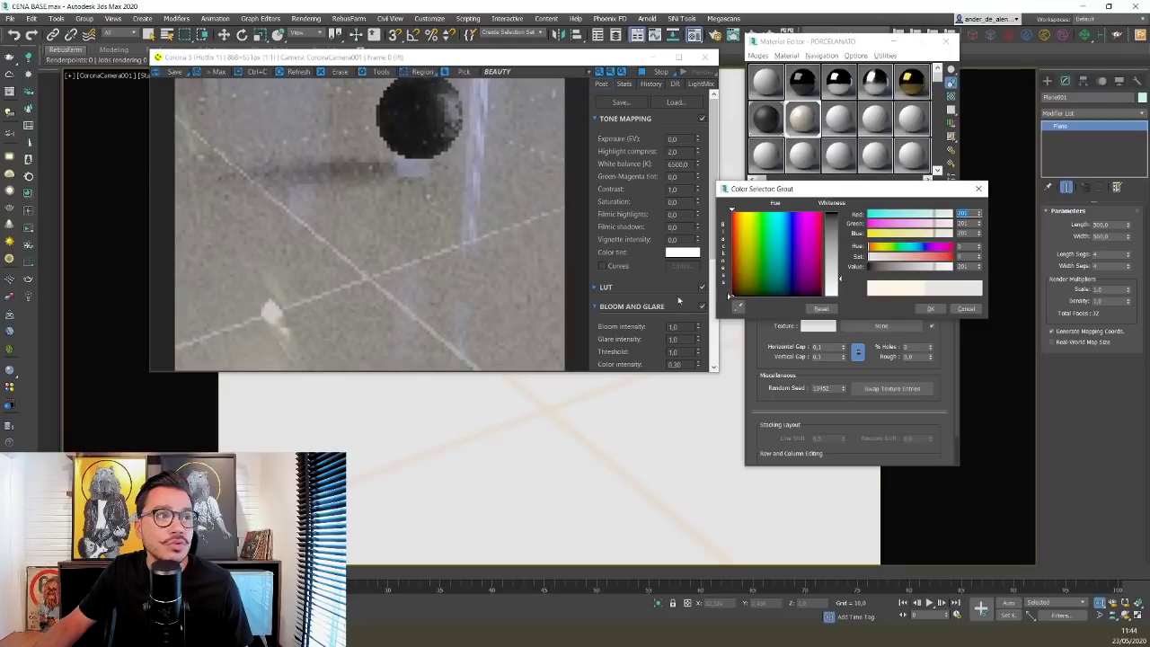
left_click_drag(836, 262, 838, 297)
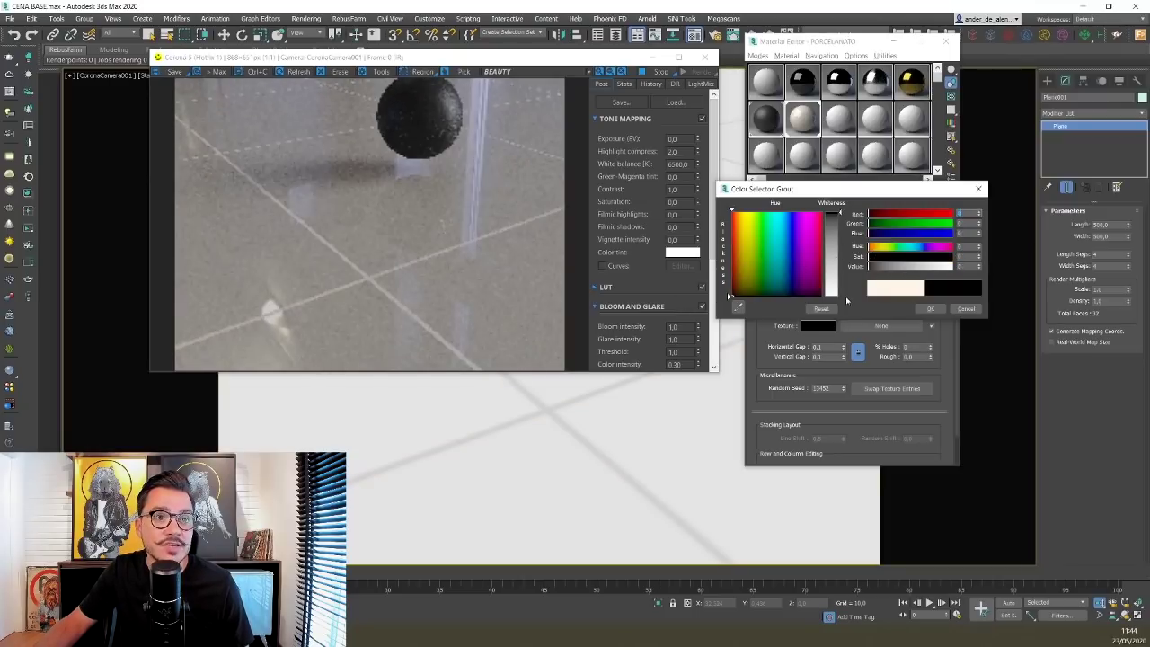
left_click(931, 308)
left_click(490, 250)
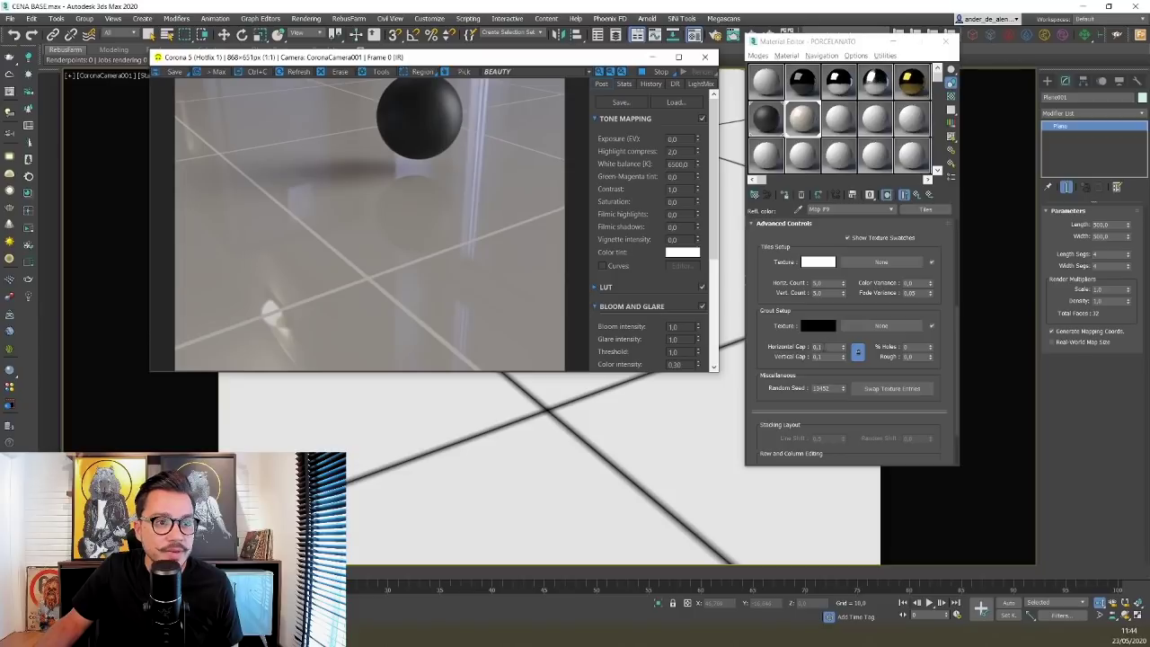
- Set the reflection Tiles map's linked horizontal and vertical grout gaps to 0,02
double_click(818, 347)
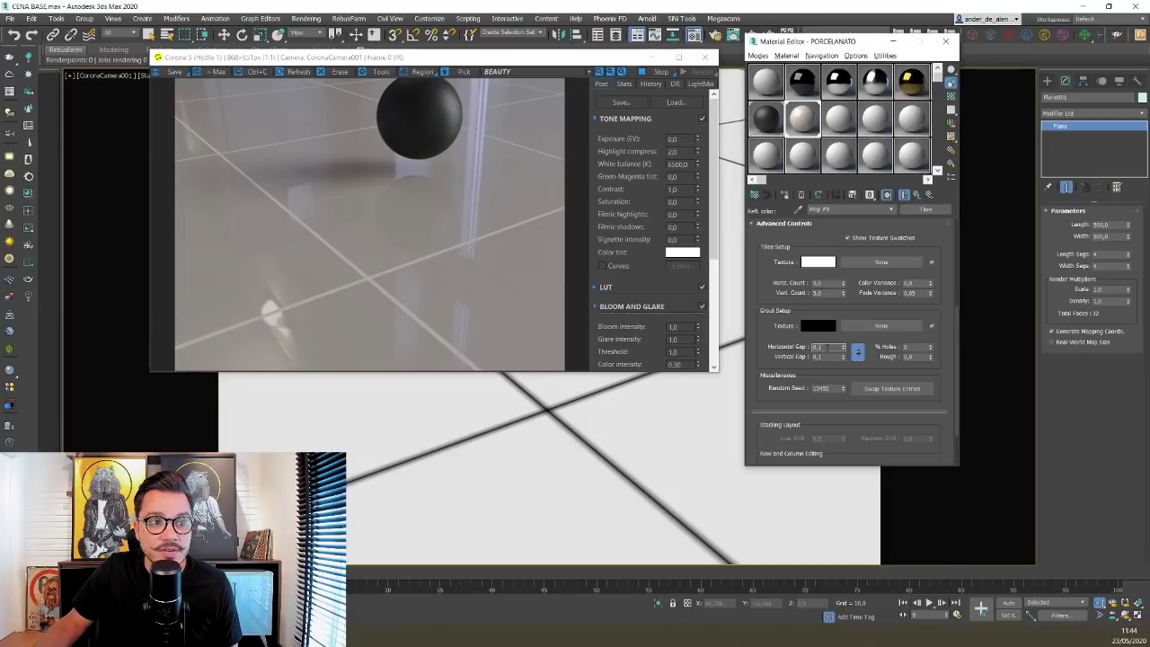
type("0,02")
key("Return")
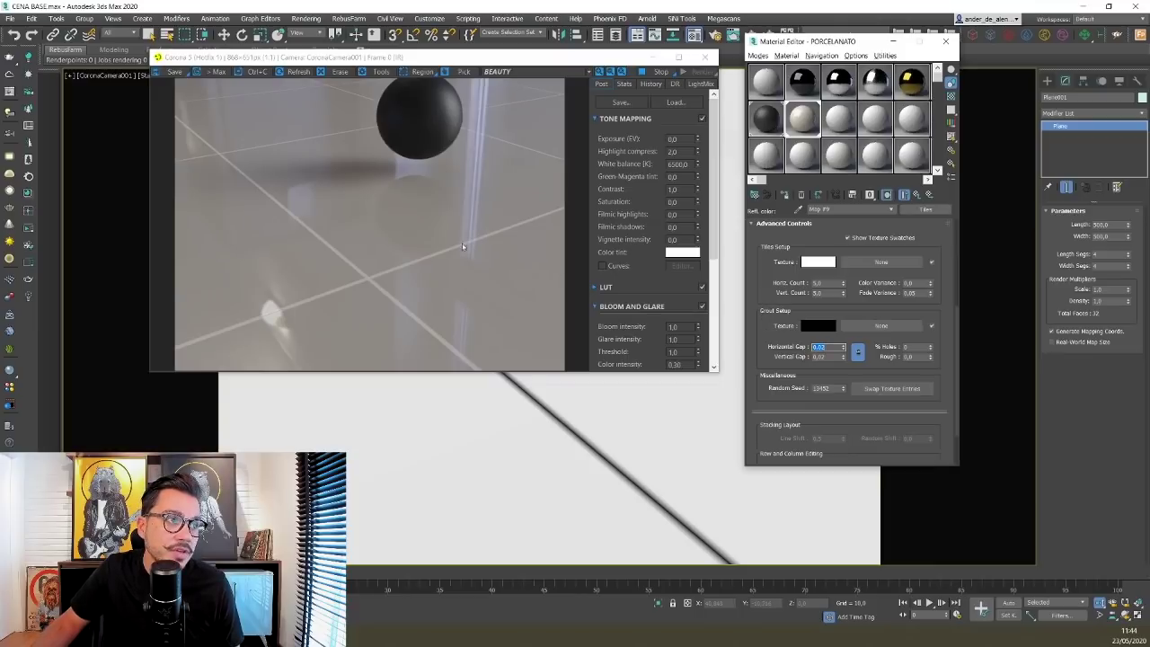
- Set the diffuse Tiles map's linked horizontal and vertical grout gaps to 0,02 and check the thinner joints in the render
left_click(917, 195)
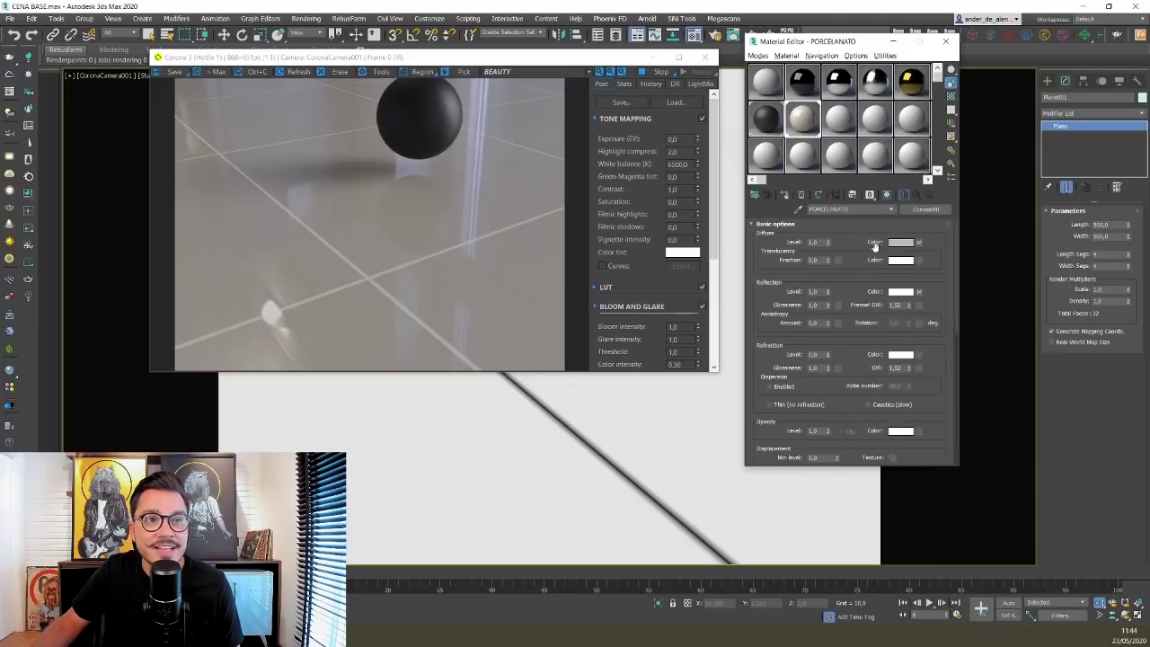
left_click(918, 241)
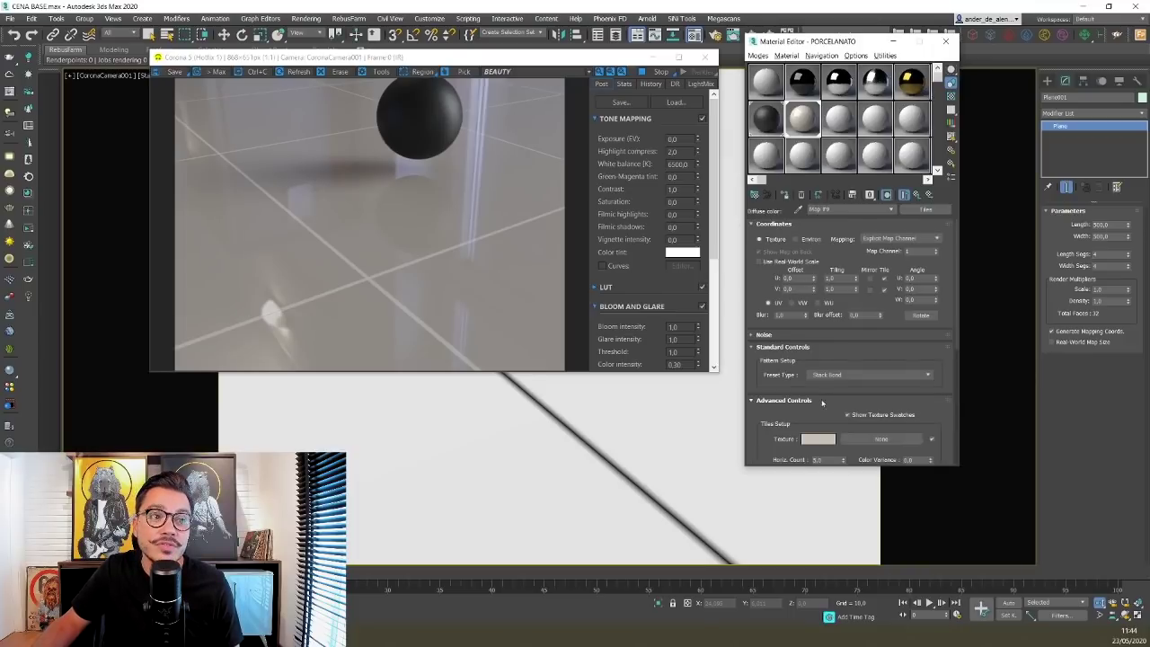
scroll(851, 360, "down", 5)
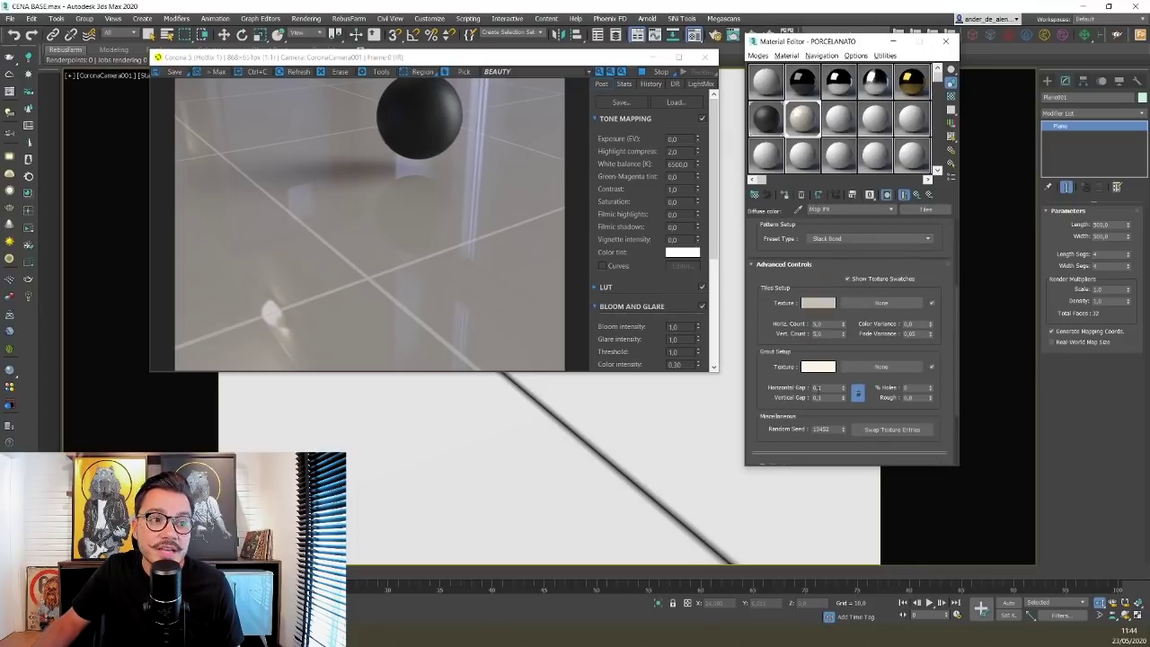
left_click_drag(813, 389, 853, 373)
type("0,02")
key("Return")
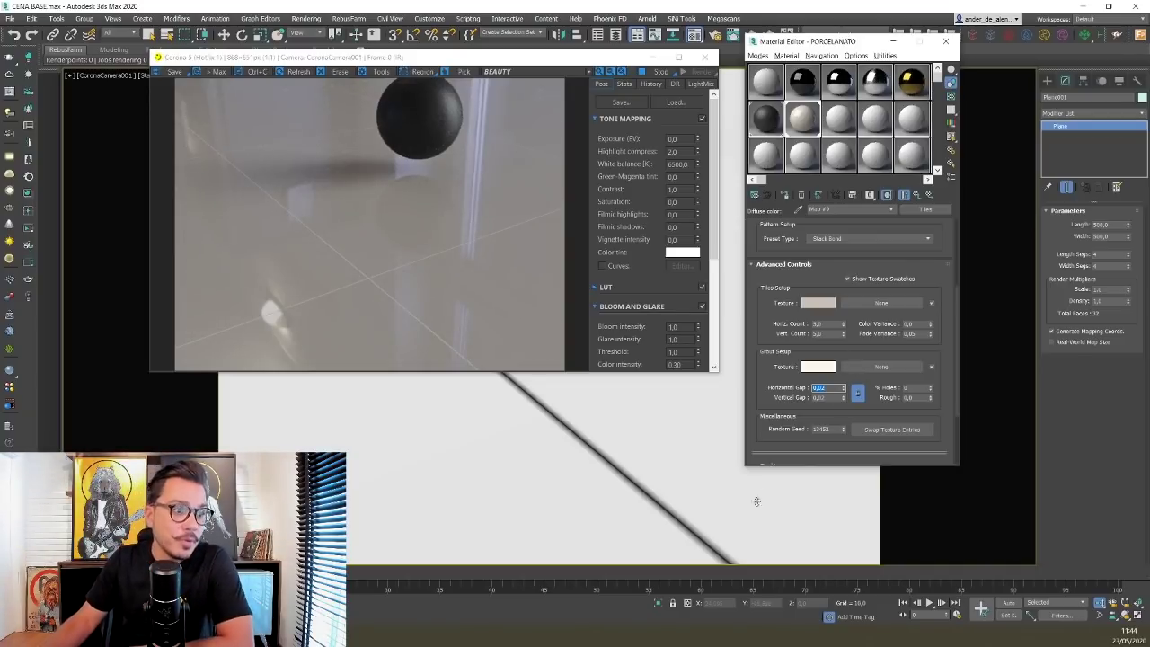
mouse_move(543, 449)
left_mouse_down()
mouse_move(511, 445)
mouse_move(527, 428)
mouse_move(533, 449)
left_mouse_up()
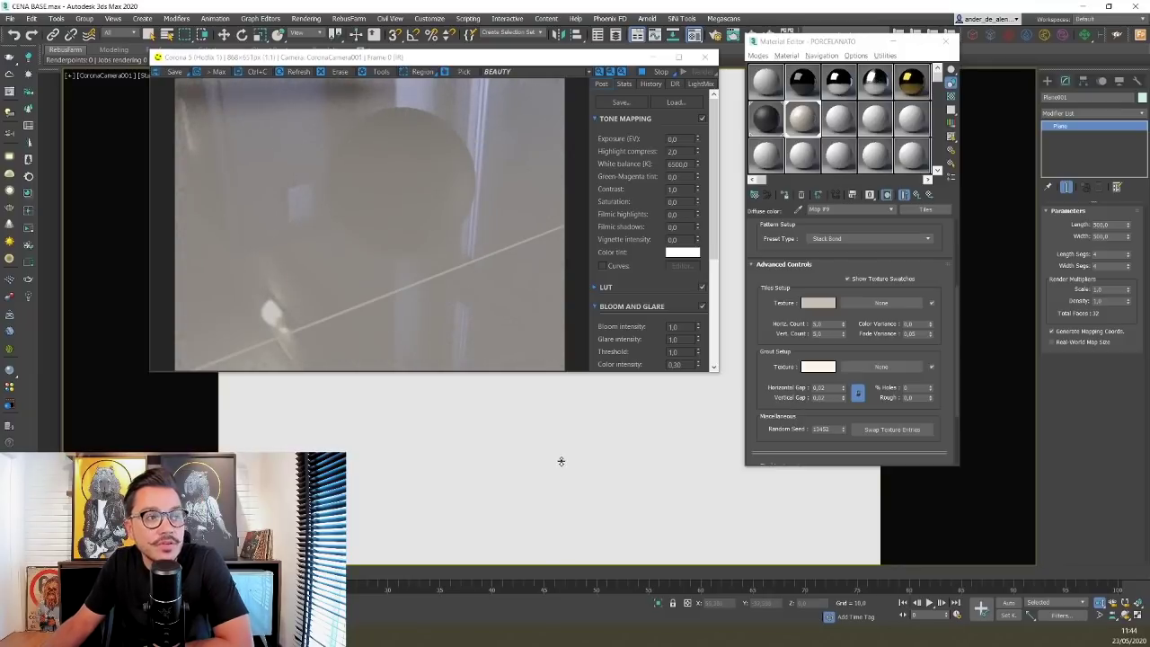
middle_click_drag(560, 459, 581, 416)
middle_click_drag(531, 444, 568, 459)
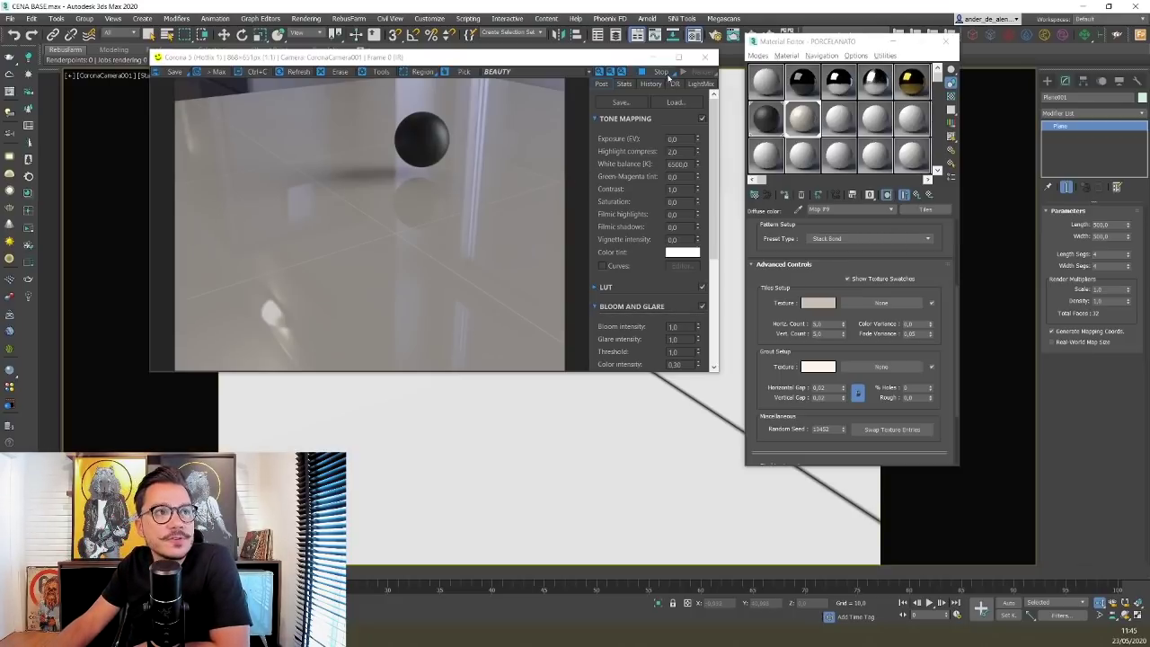
- Copy the reflection Tiles map into the PORCELANATO material's Bump map slot, using the Copy method
left_click(917, 195)
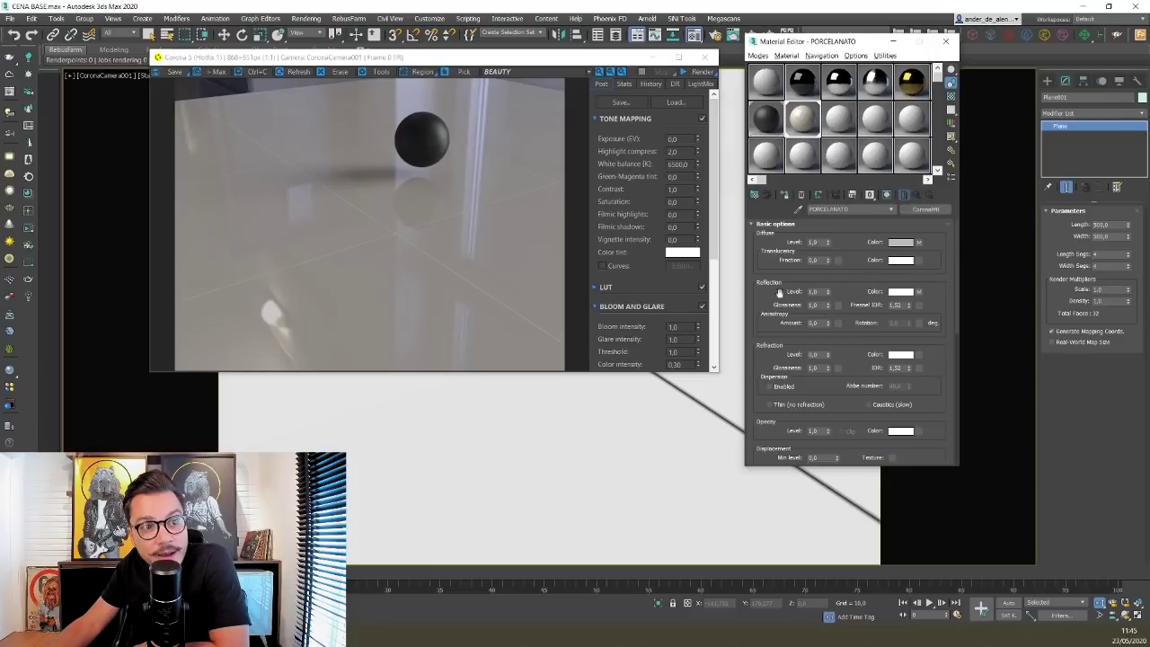
scroll(934, 395, "down", 2)
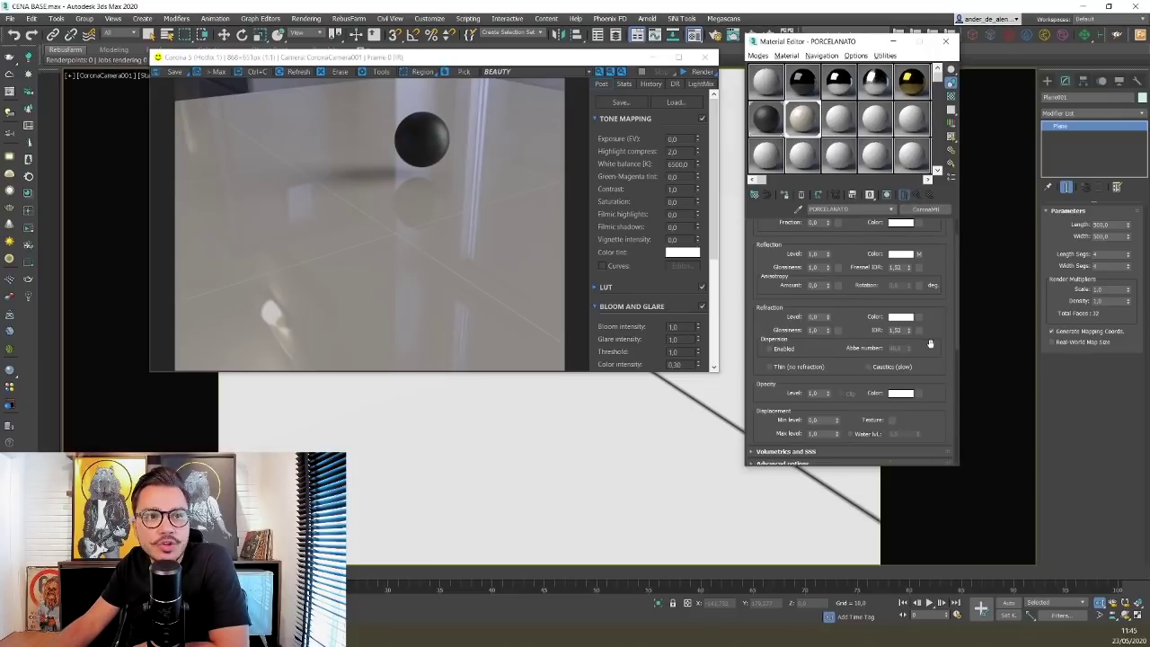
scroll(930, 346, "up", 1)
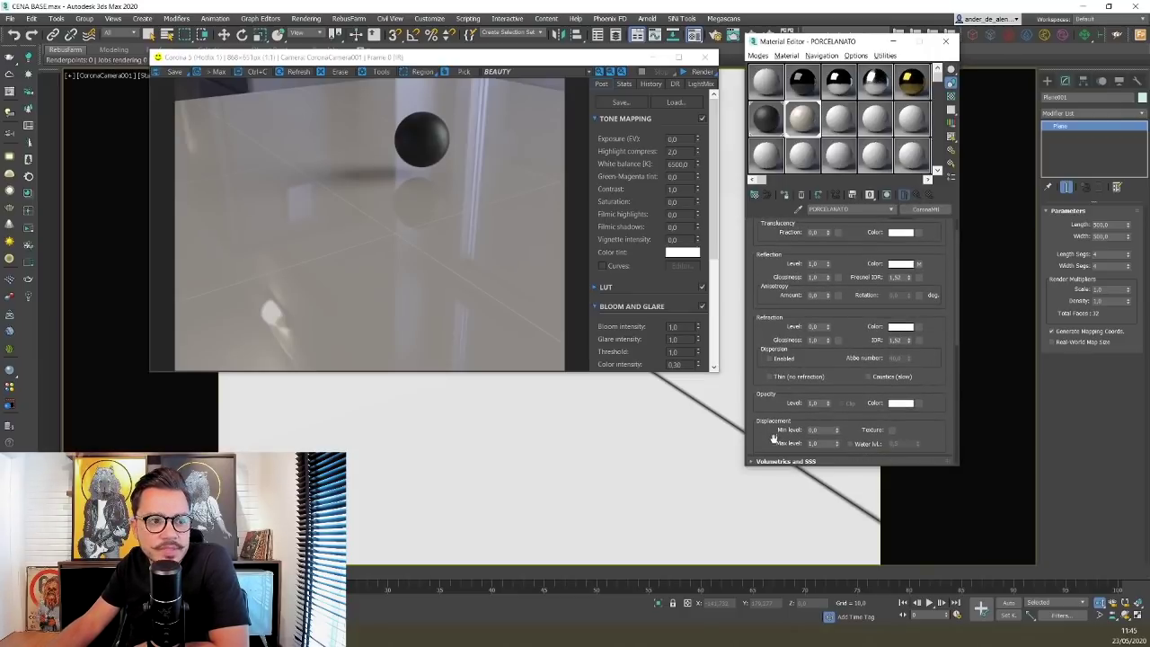
scroll(940, 440, "down", 5)
left_click_drag(952, 126, 953, 128)
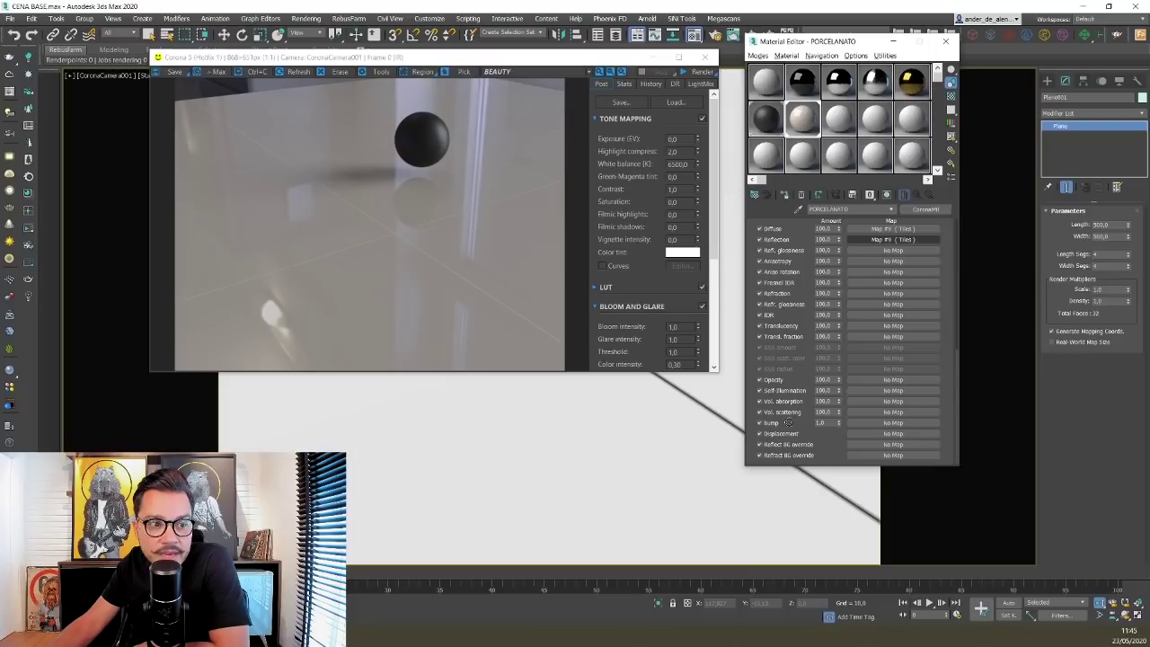
left_click_drag(870, 424, 869, 420)
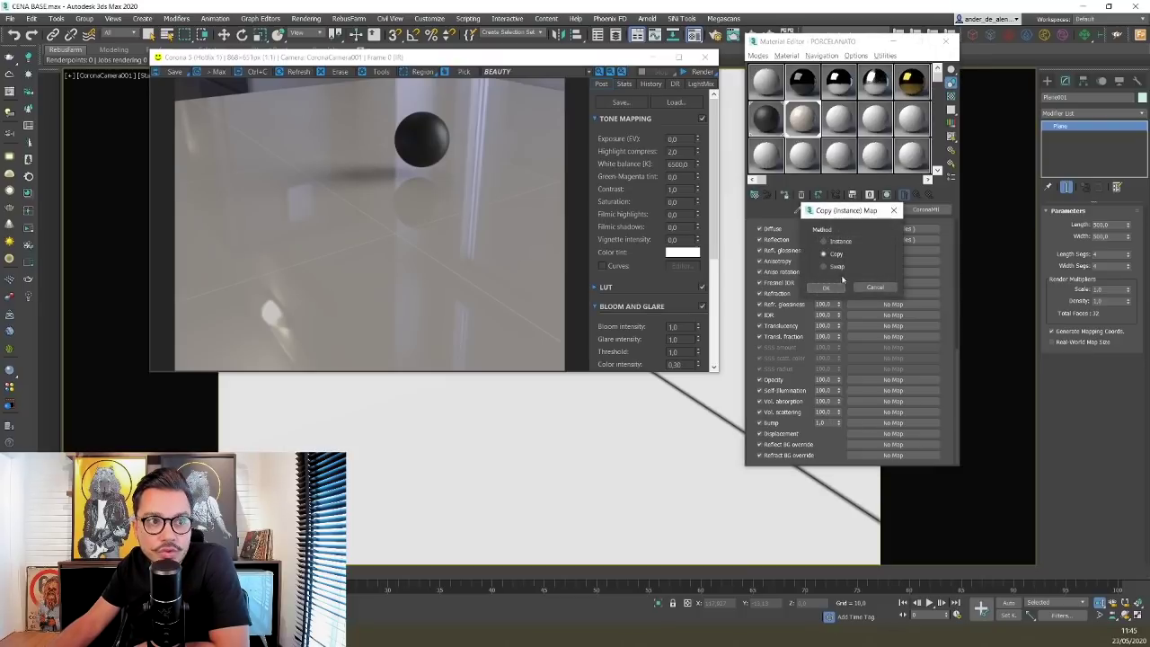
left_click(826, 288)
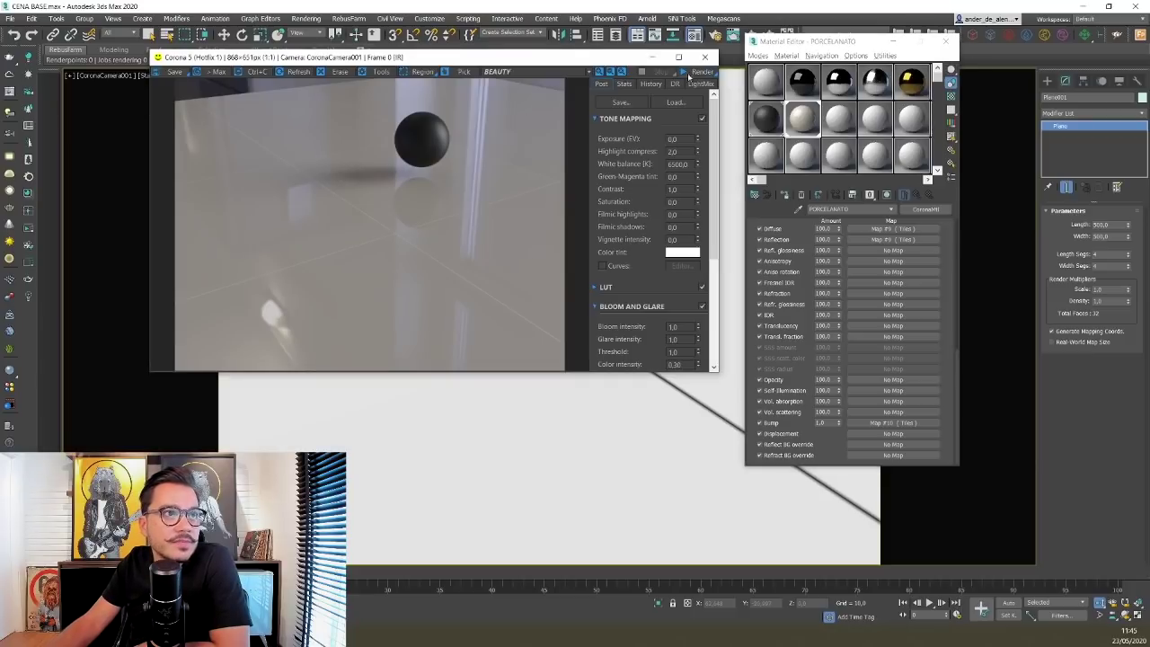
- Start the interactive rendering and examine the bumped grout lines from shifted camera views
left_click(700, 72)
left_click(697, 84)
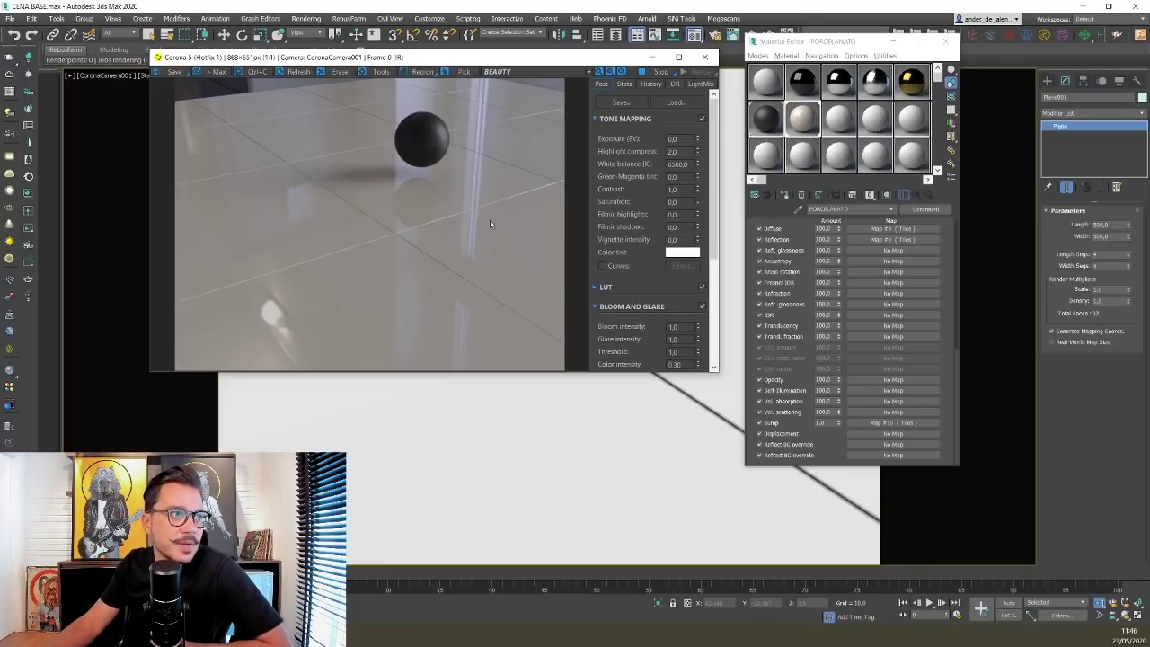
middle_click_drag(506, 455, 621, 437)
middle_click_drag(598, 510, 470, 476)
middle_click_drag(549, 455, 580, 436)
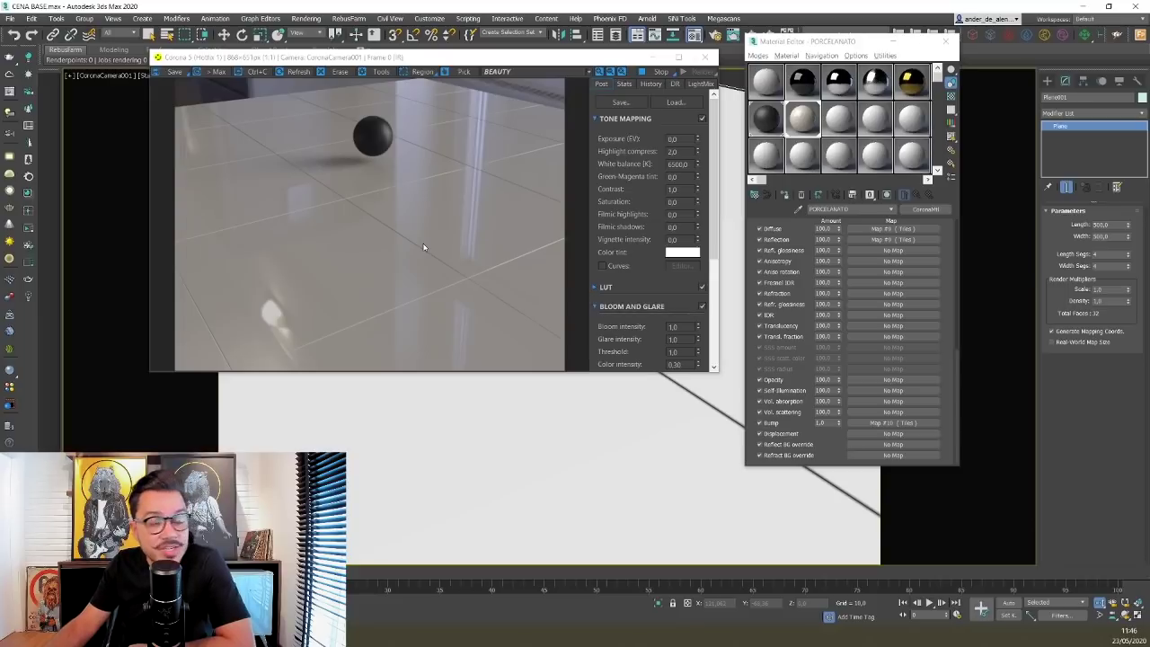
- Compare the floor with the Bump map off and at amount 0,1, and set the Bump amount to 0,05
left_click(760, 423)
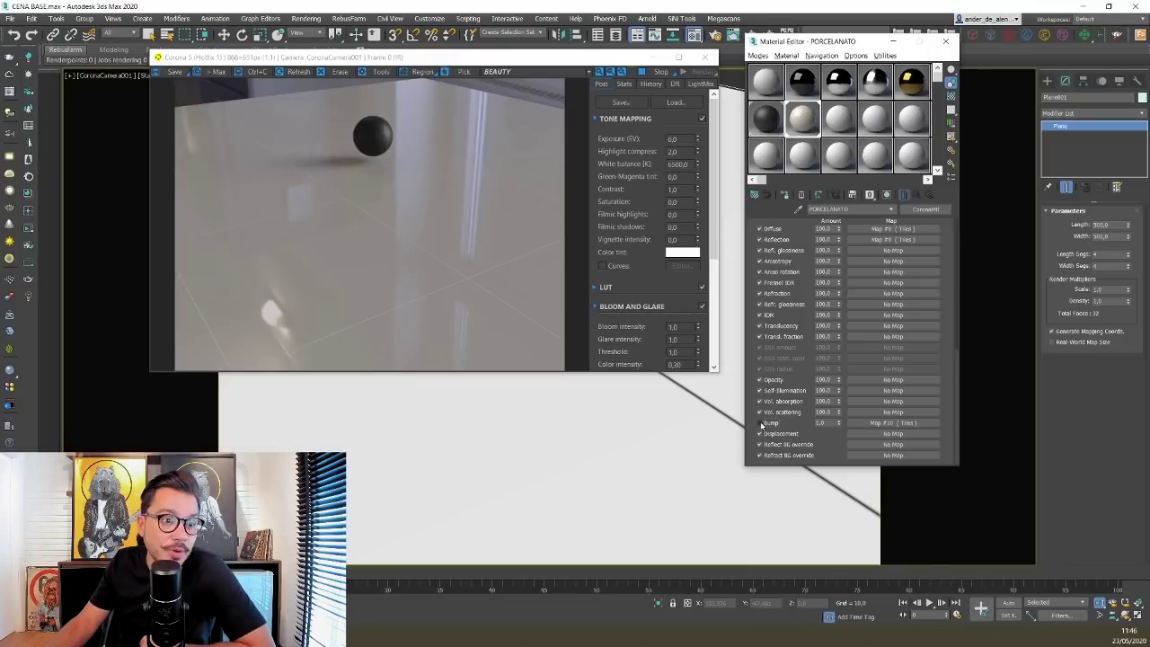
double_click(821, 422)
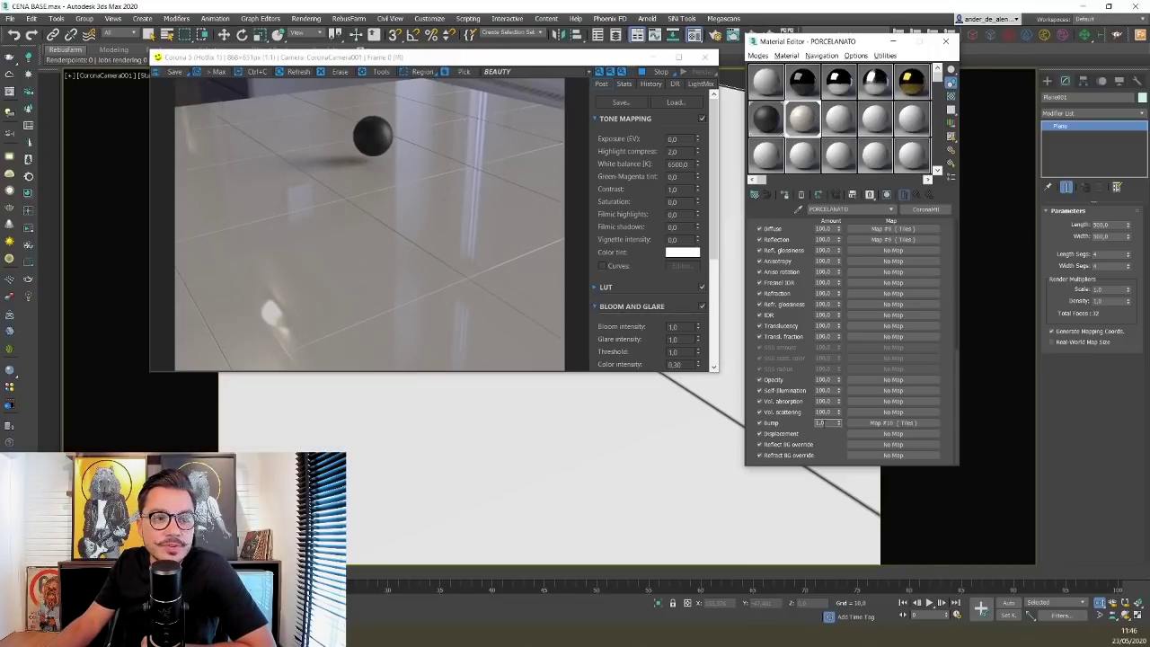
type("0,1")
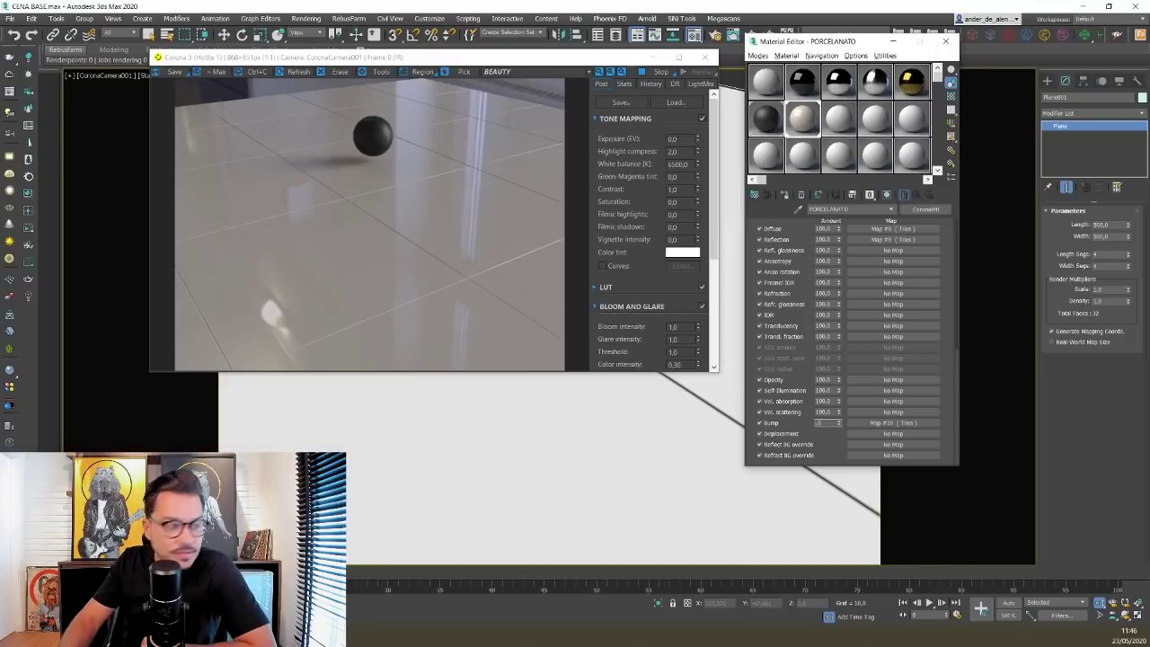
key("Return")
type(",05")
key("Return")
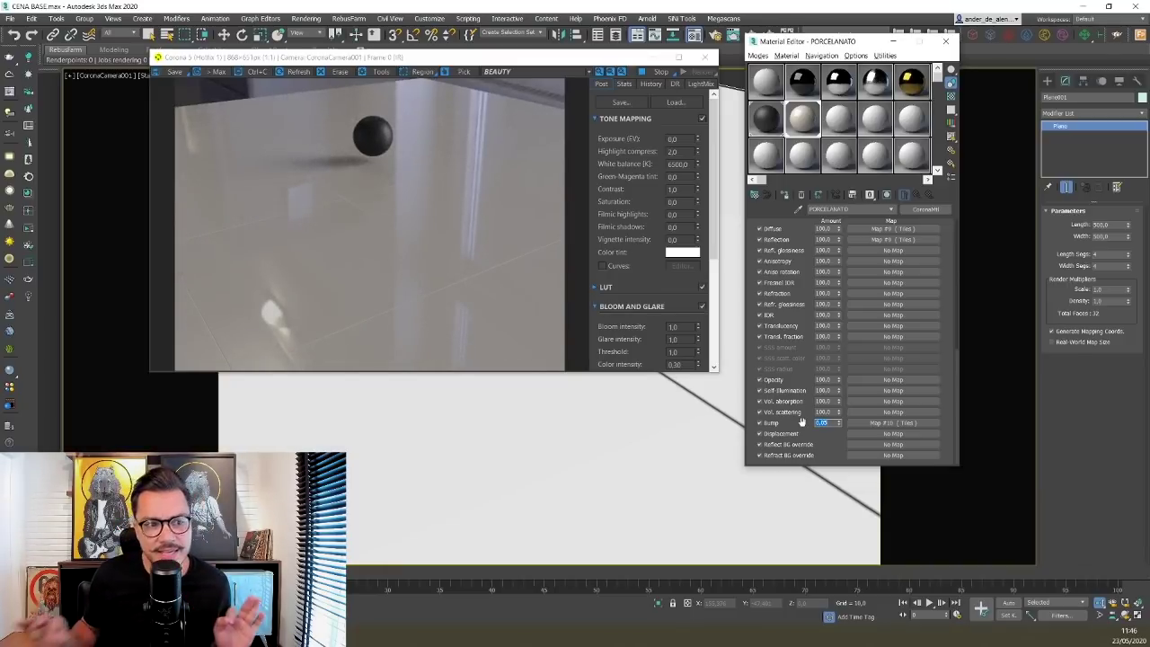
scroll(460, 289, "up", 1)
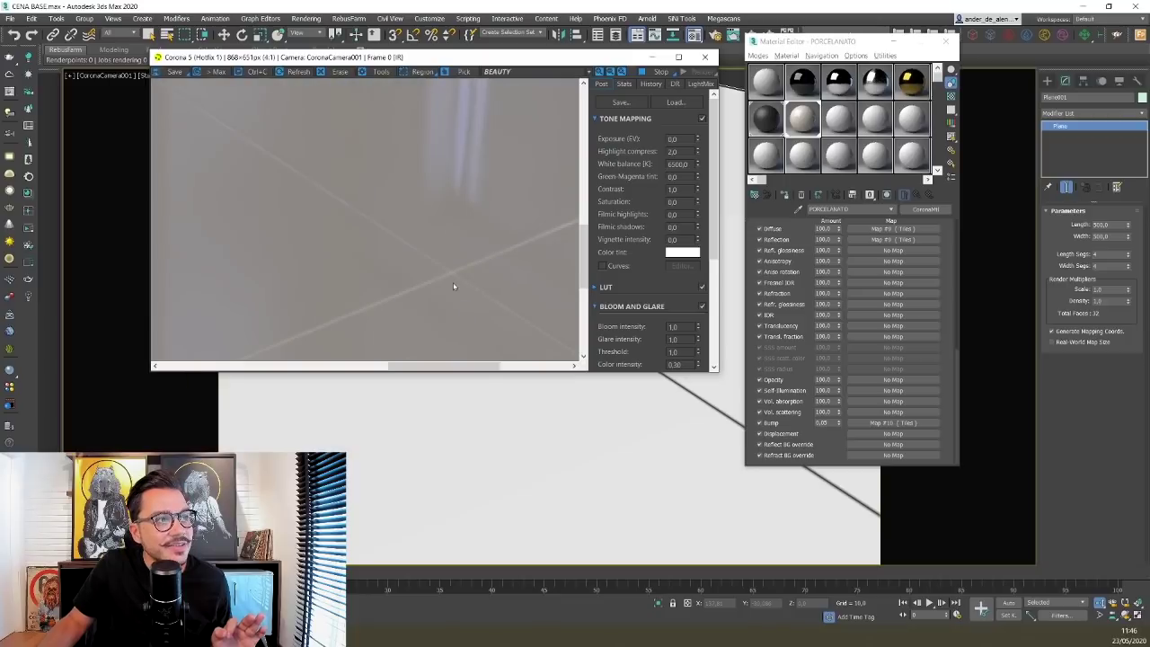
scroll(483, 279, "down", 1)
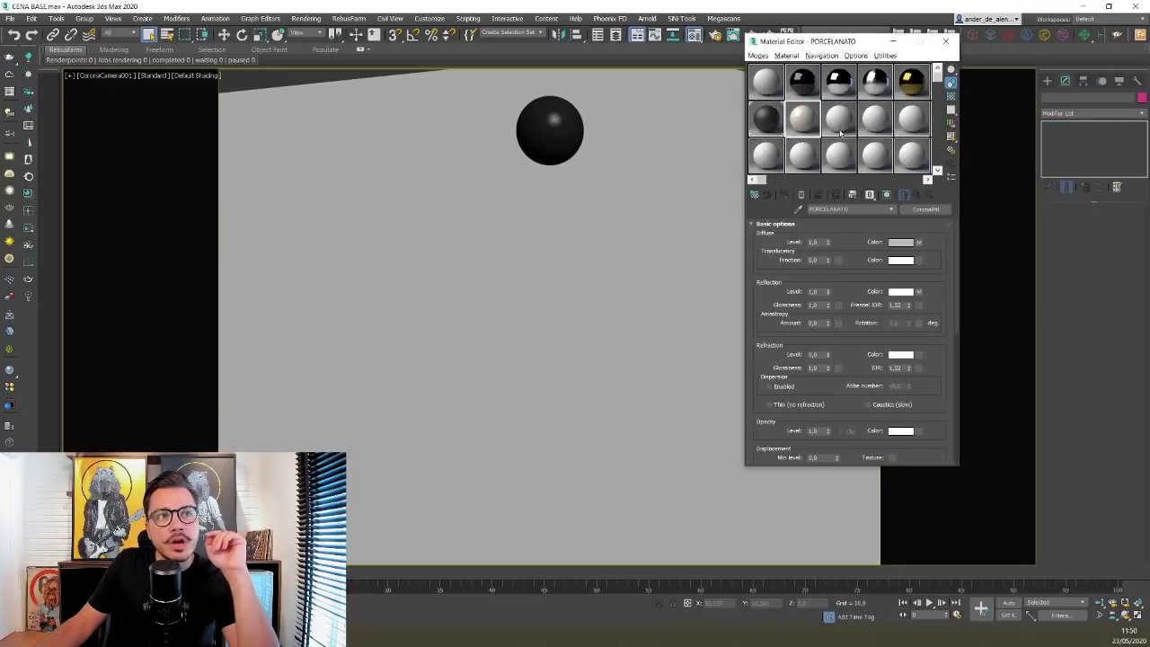
- Name the unused material slot after PORCELANATO PASTILHA PISCINA and change its type to CoronaMtl
left_click(840, 125)
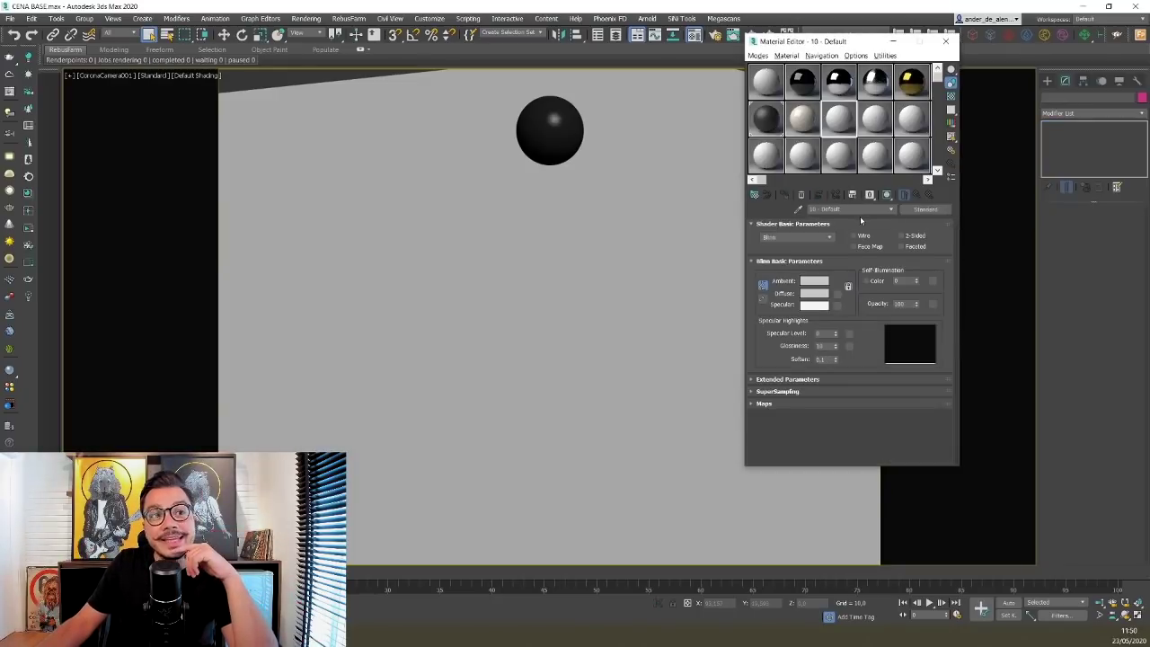
left_click_drag(870, 210, 755, 225)
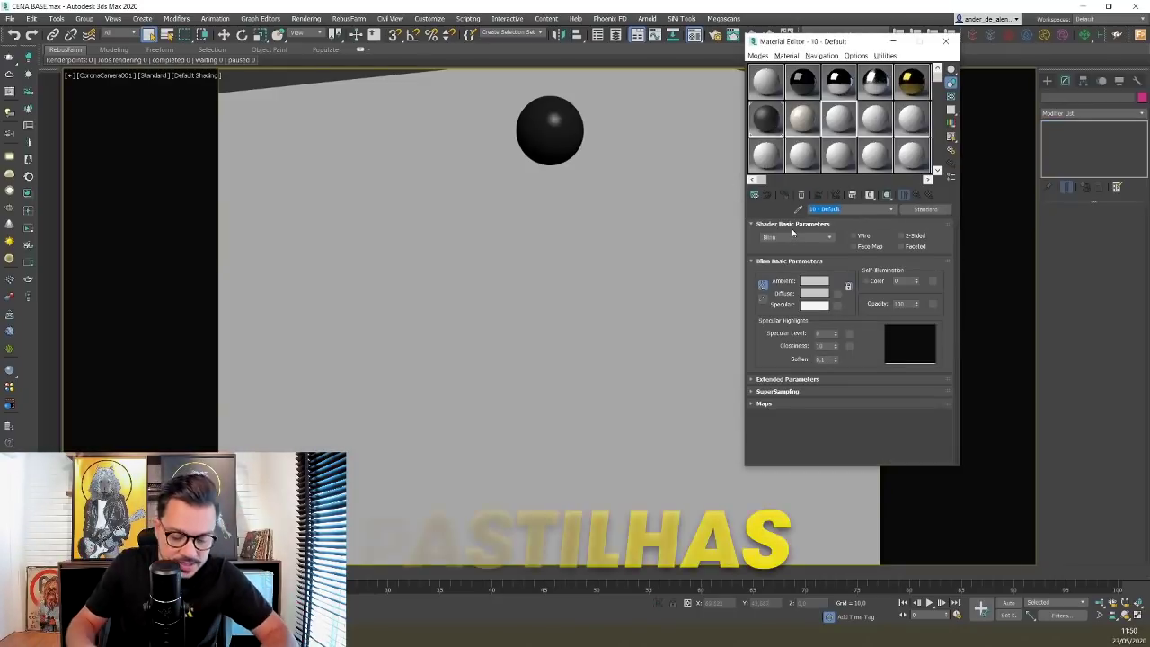
type("PASTILHA PISCINA")
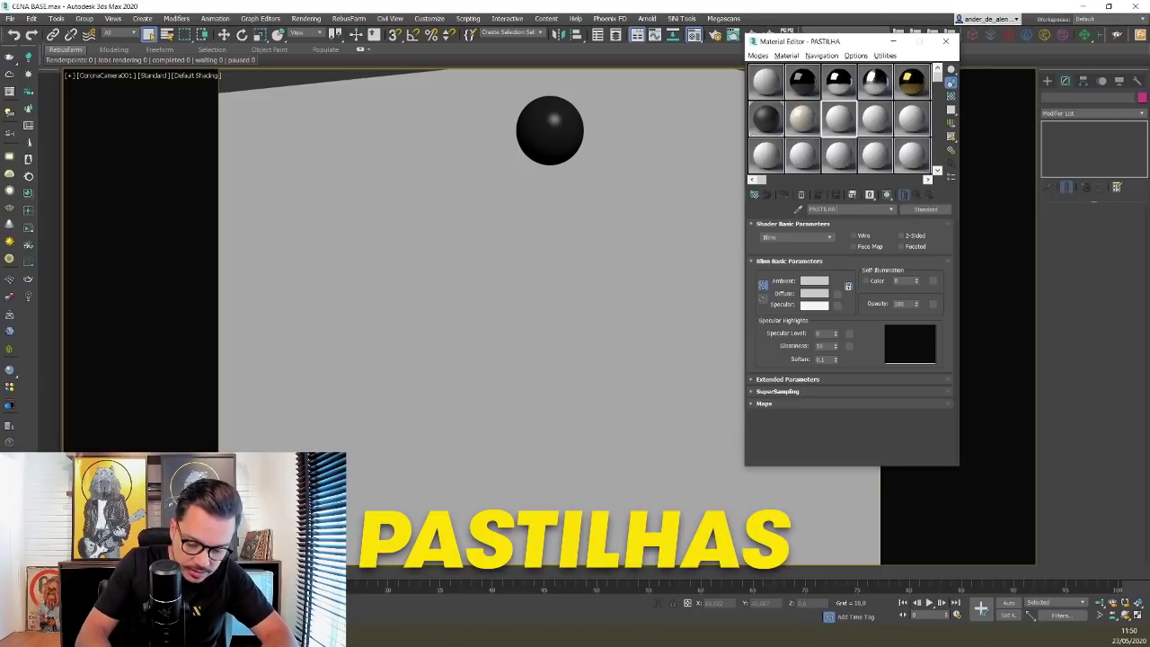
left_click(926, 209)
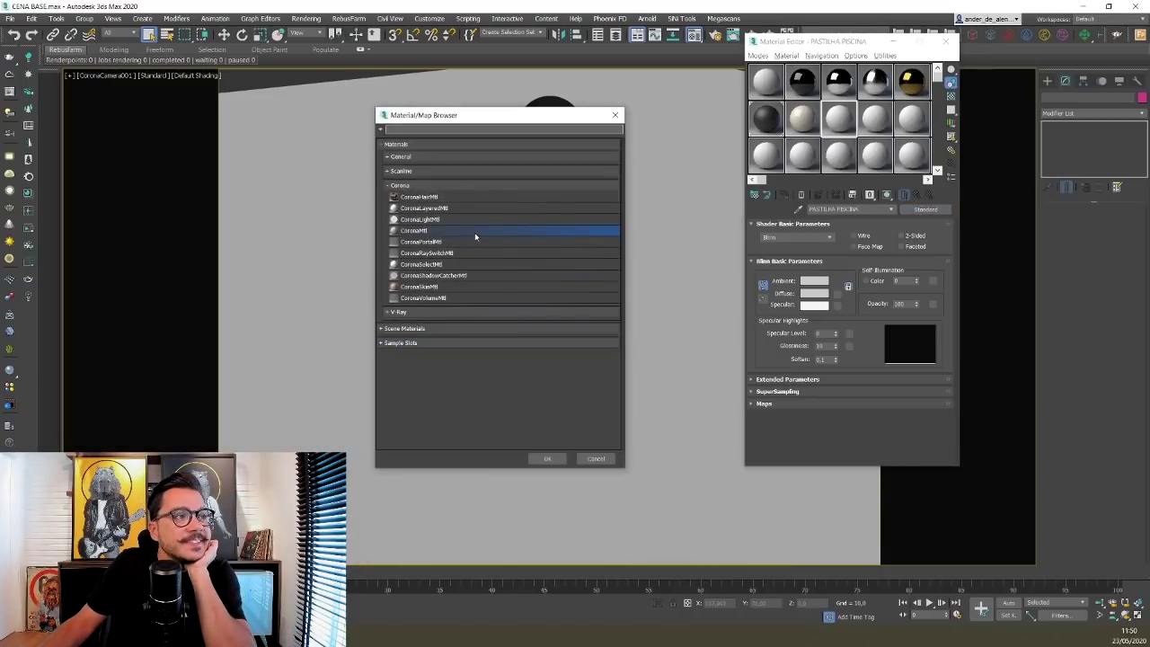
double_click(476, 236)
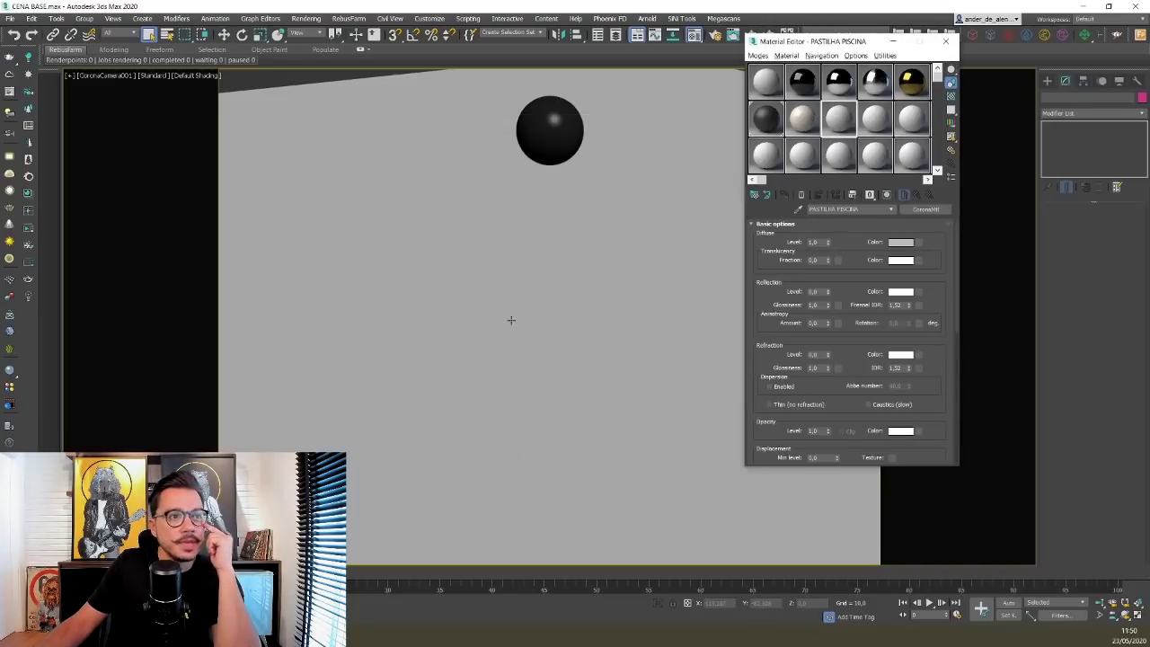
- Assign the PASTILHA PISCINA material to the floor plane, replacing the scene material of the same name
left_click(510, 320)
left_click(785, 195)
left_click(536, 311)
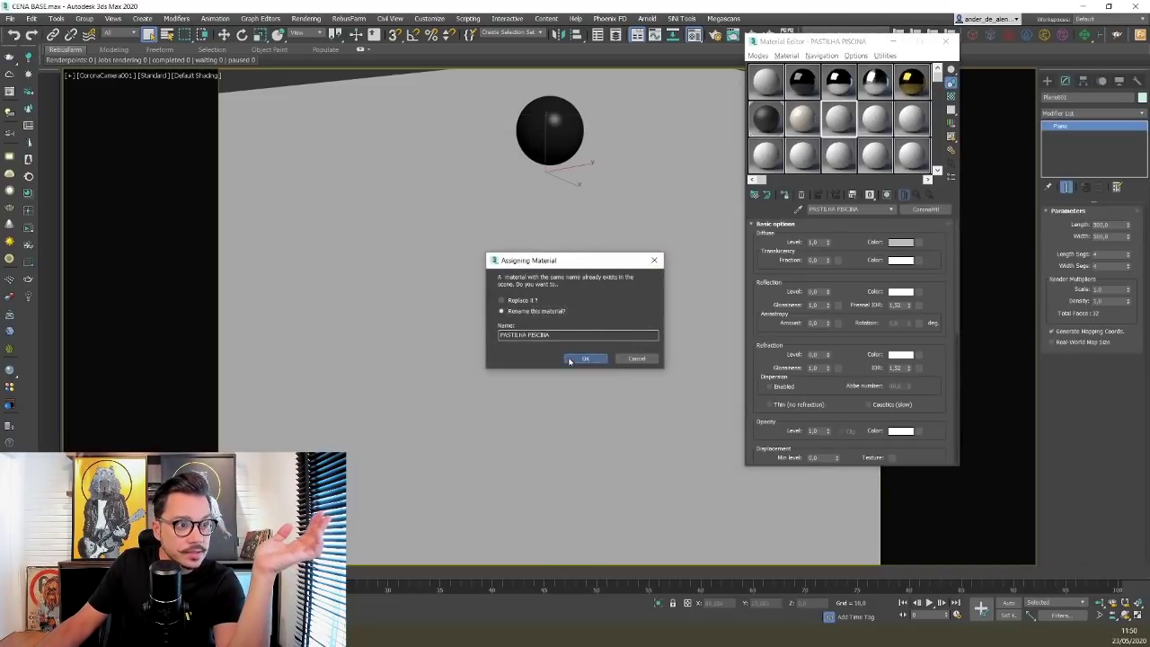
left_click(539, 300)
left_click(575, 359)
left_click(501, 199)
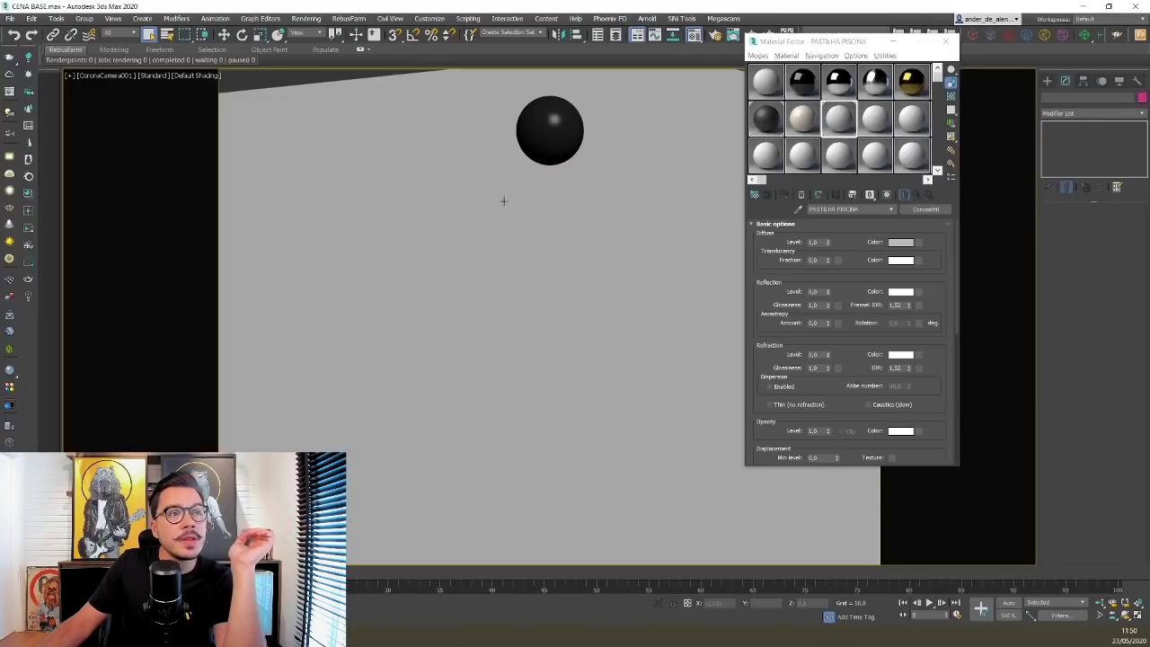
left_click(828, 133)
left_click(714, 231)
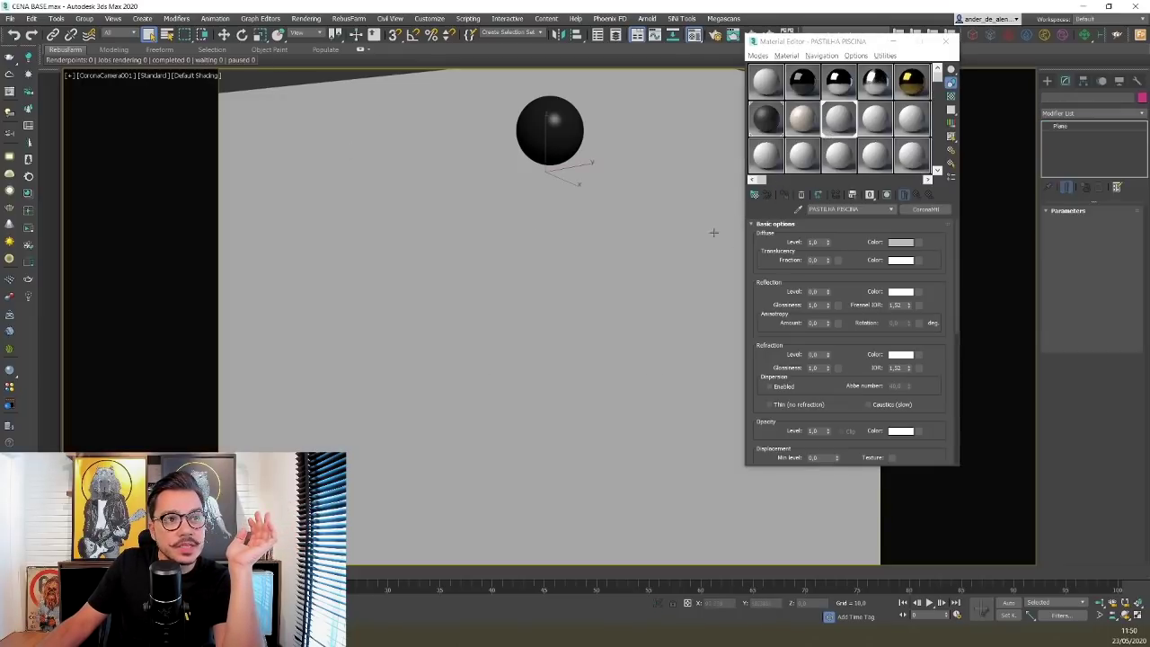
left_click(369, 153)
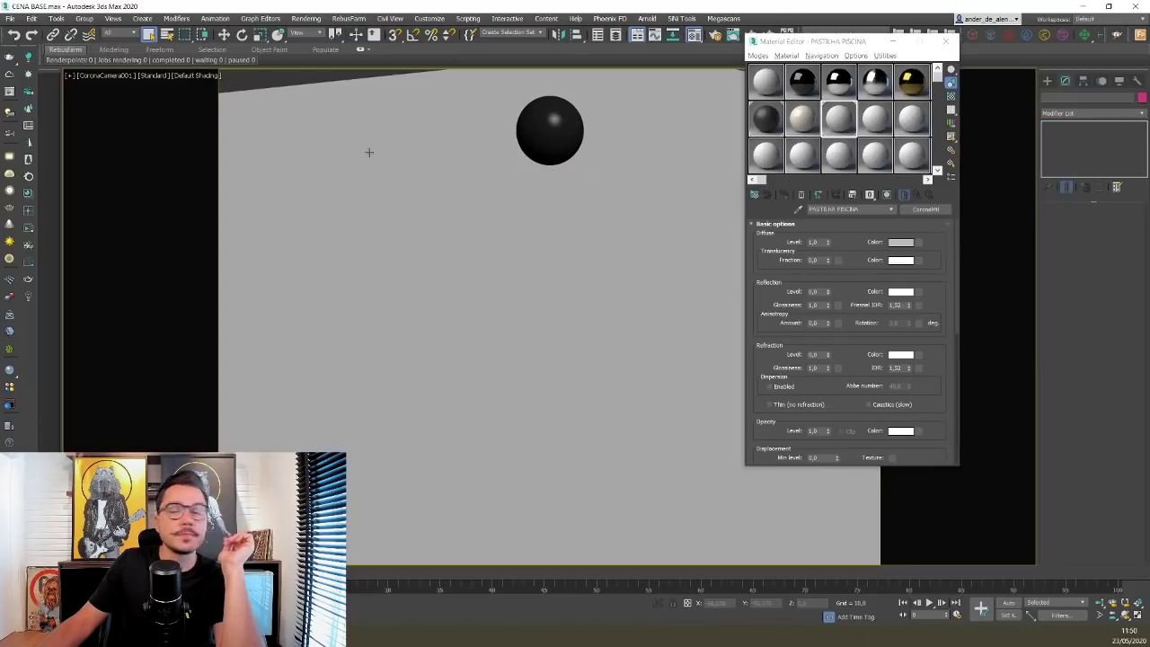
- Add a Tiles map to the diffuse colour of PASTILHA PISCINA and show it on the floor in the viewport
left_click(919, 243)
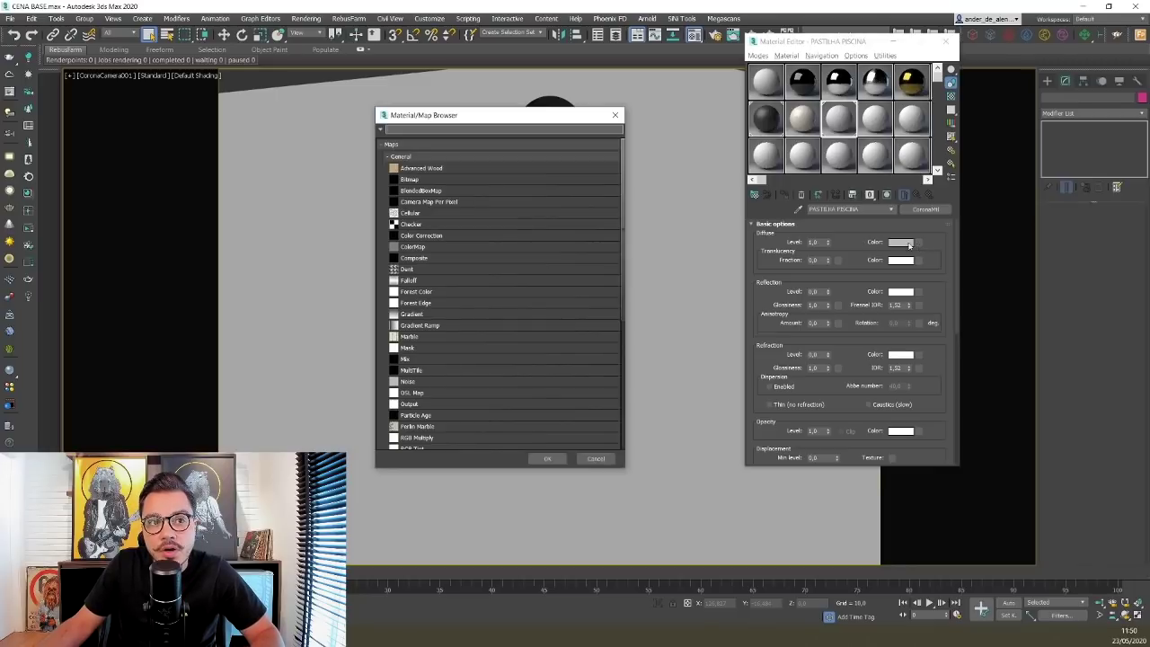
scroll(467, 233, "down", 5)
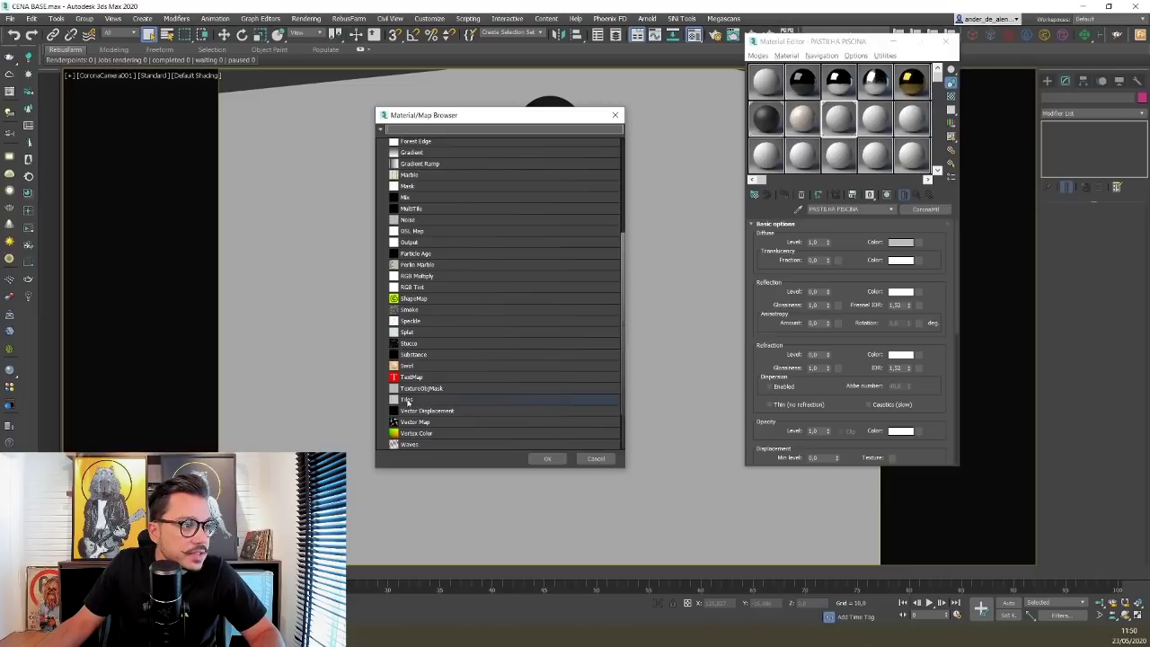
double_click(406, 399)
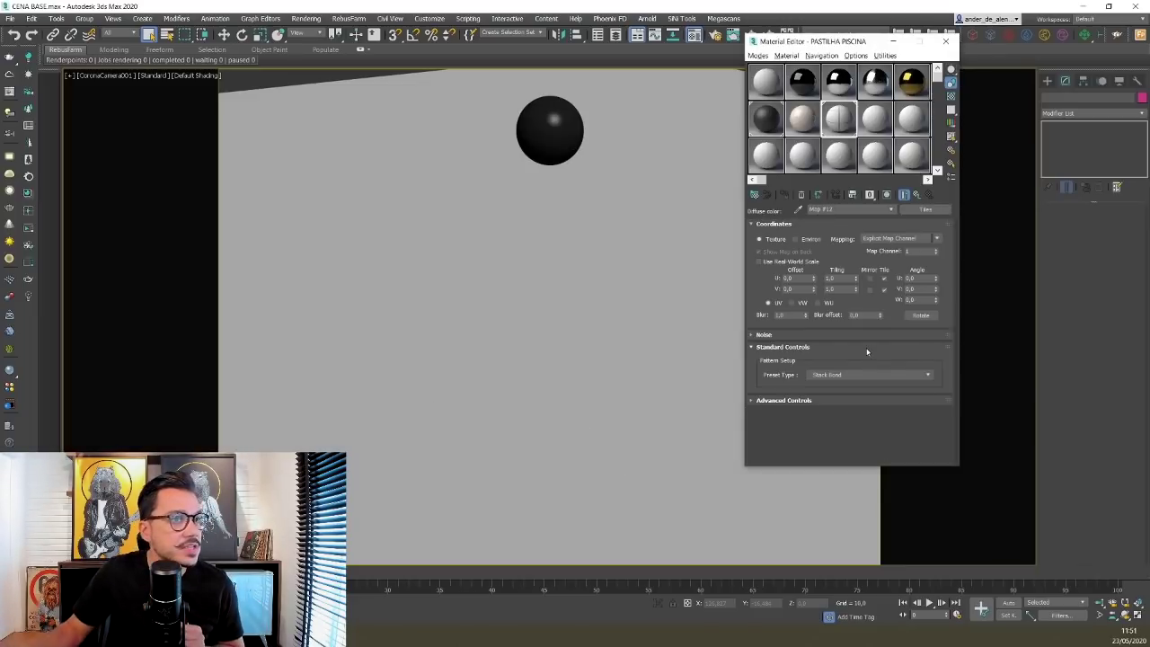
left_click(354, 393)
left_click(772, 205)
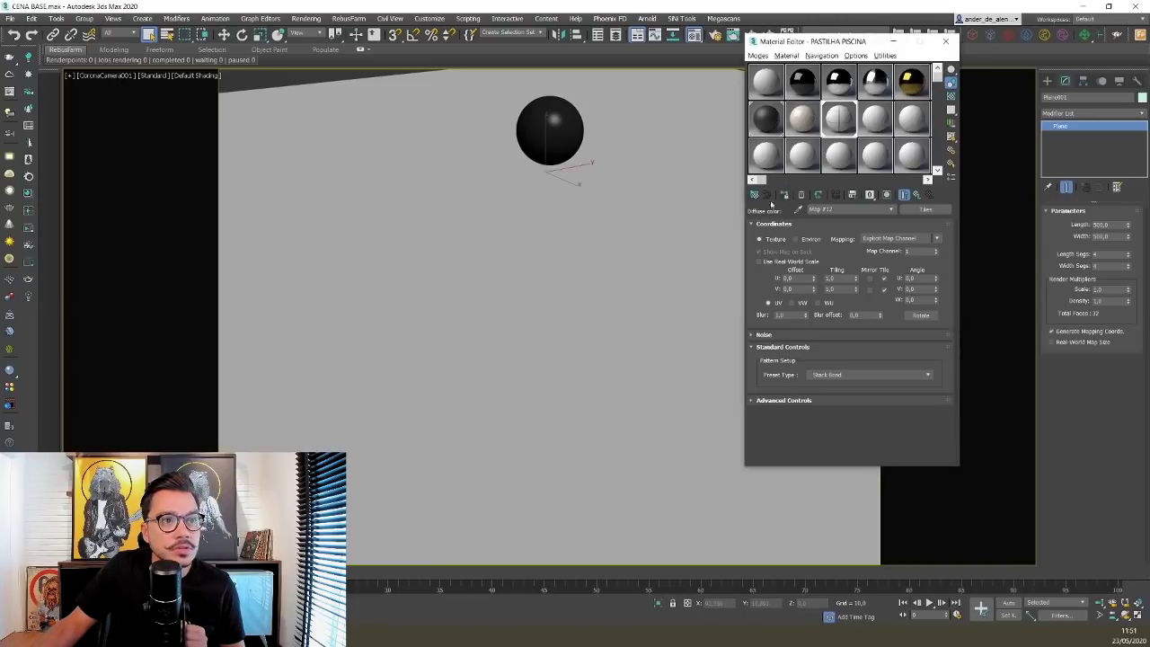
left_click(237, 92)
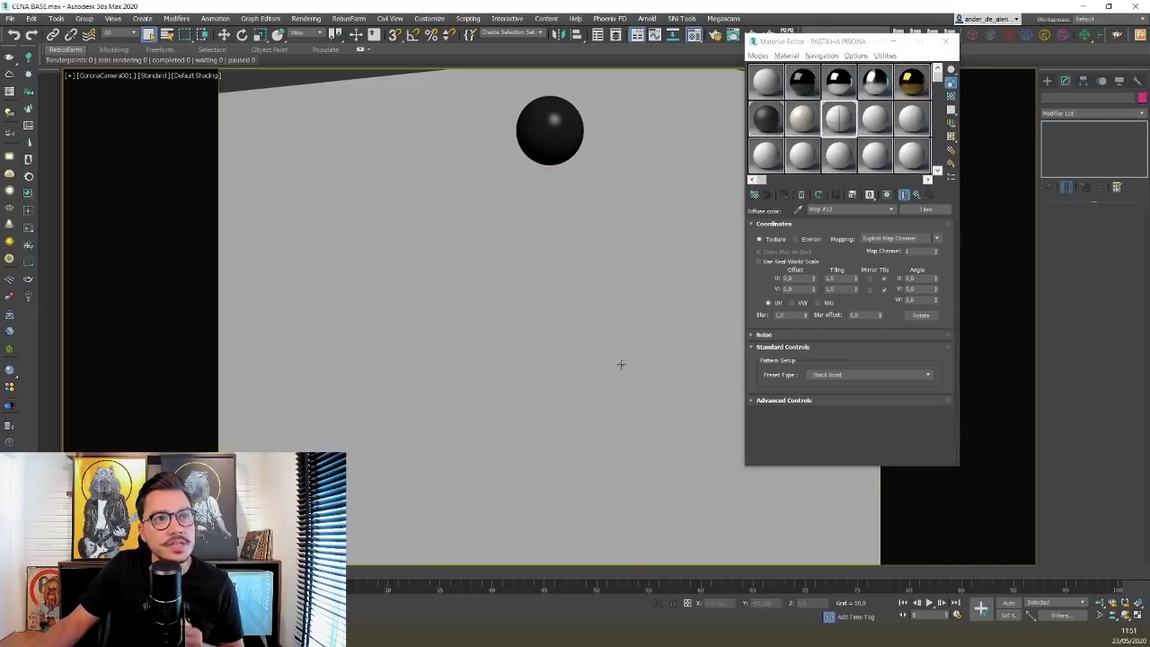
left_click(893, 197)
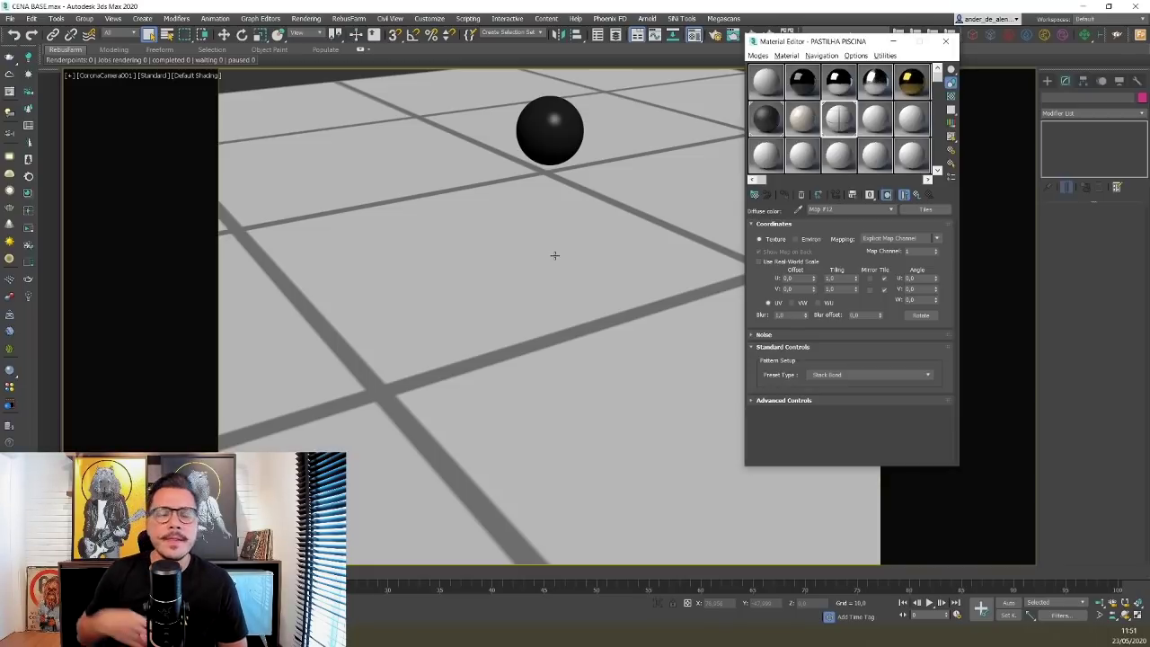
- Set the Tiles map's horizontal and vertical tile counts to 20
left_click(798, 402)
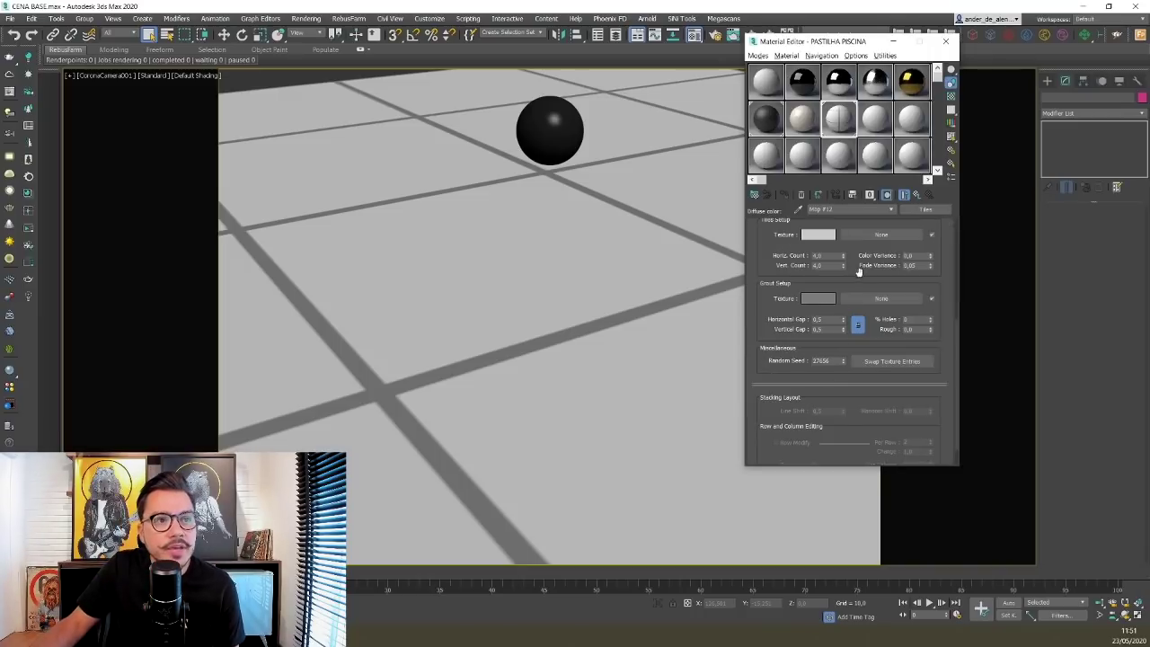
double_click(829, 256)
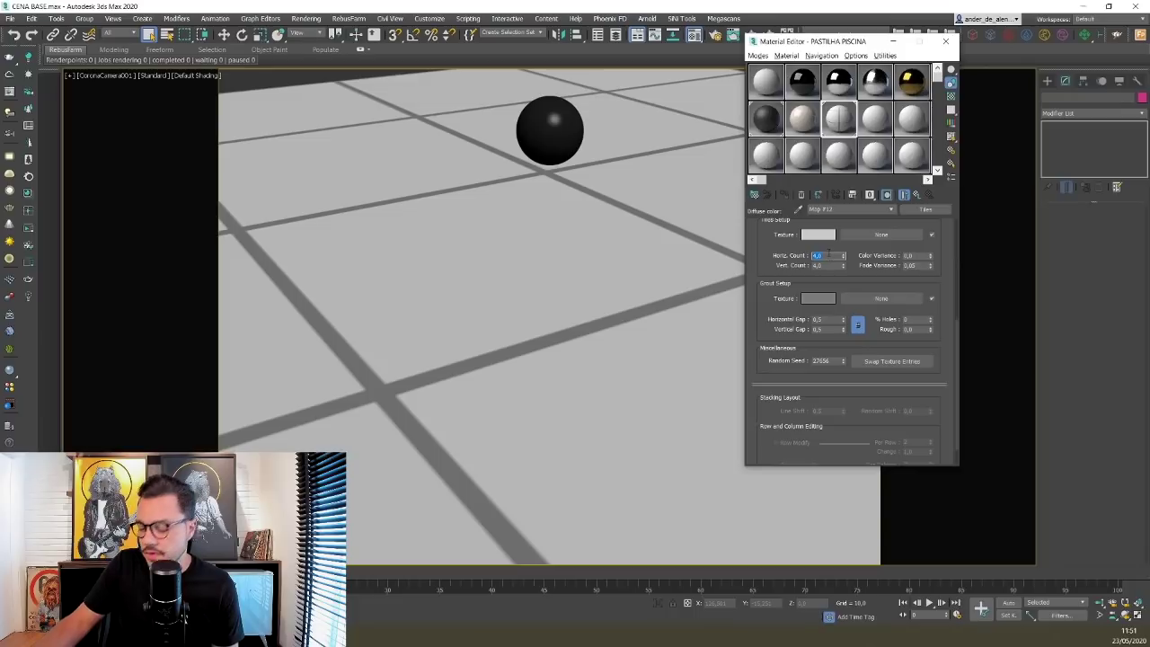
type("20")
key("Tab")
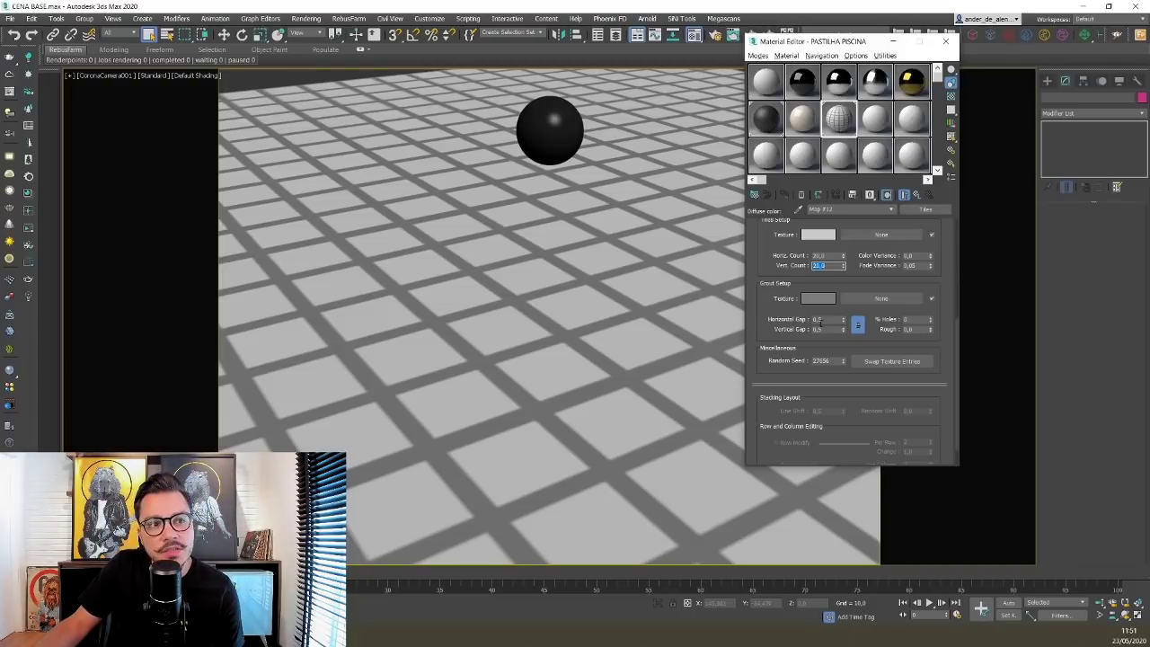
- Try a grout gap of 0,2 and settle on 0,3 for both the horizontal and vertical gaps
double_click(820, 320)
type("0,2")
key("Return")
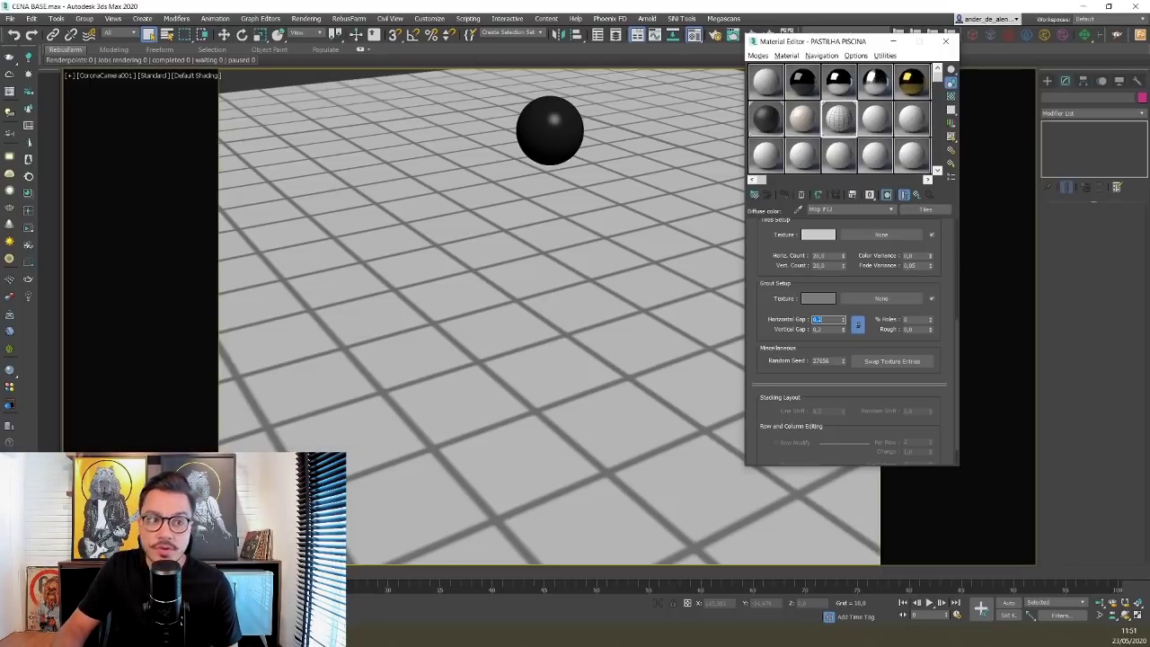
key("Return")
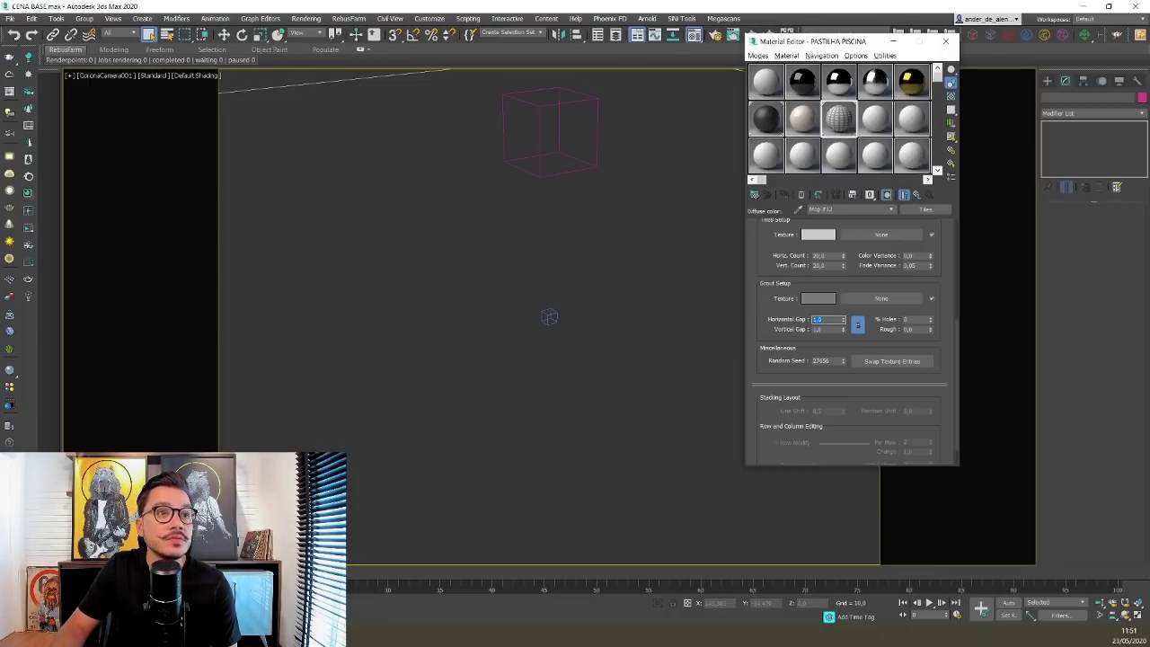
type("0,2")
key("Return")
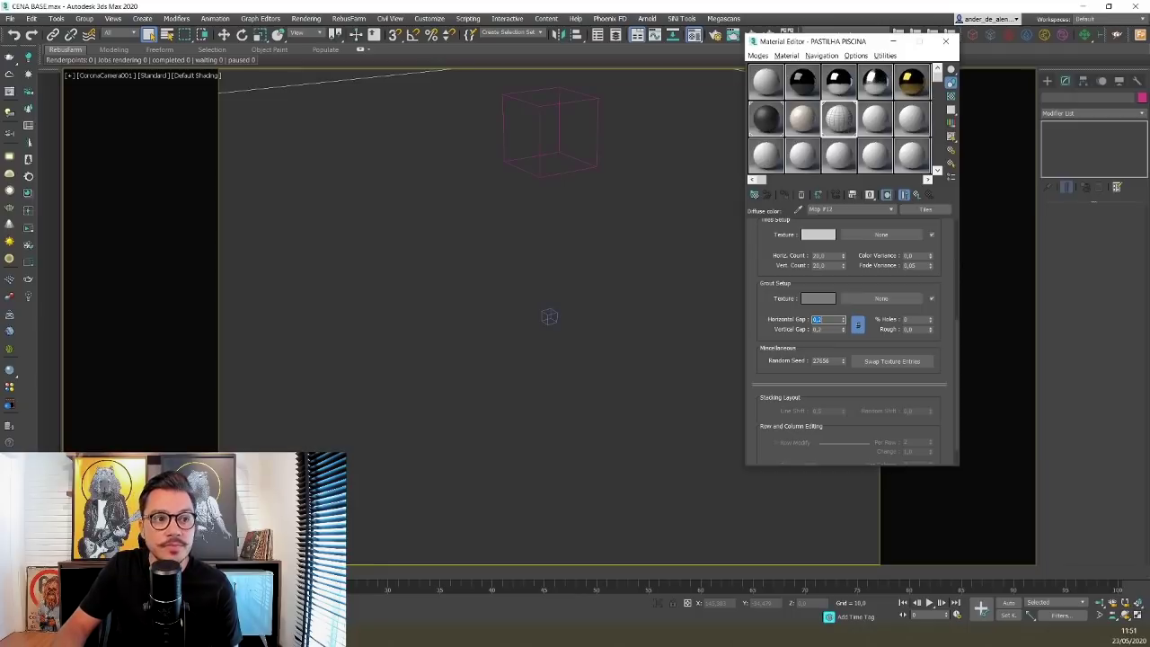
type("0,3")
key("Return")
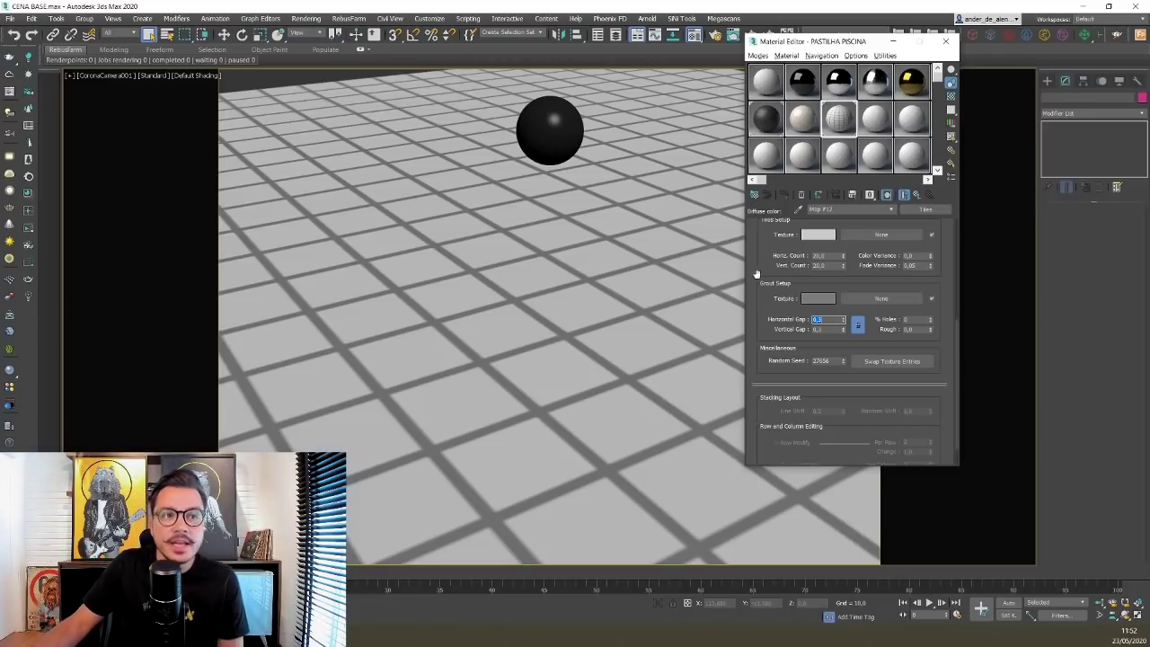
- Set the tile colour in the Tiles map to a bright blue with red 0, green 111 and blue 255
scroll(768, 290, "up", 2)
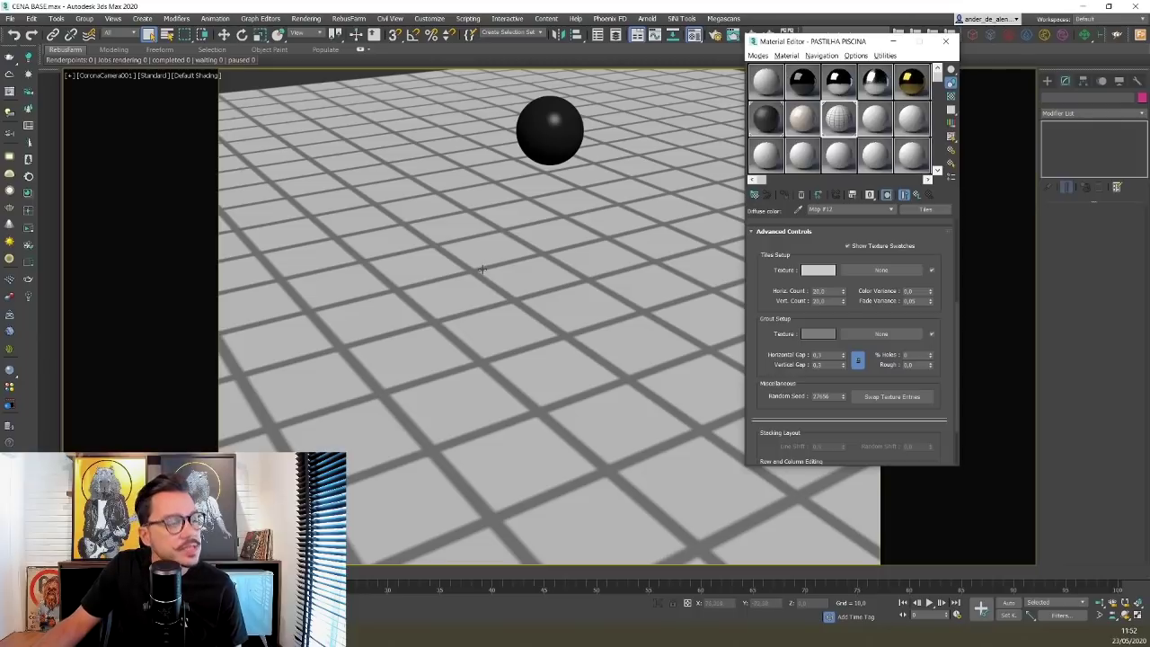
left_click(818, 269)
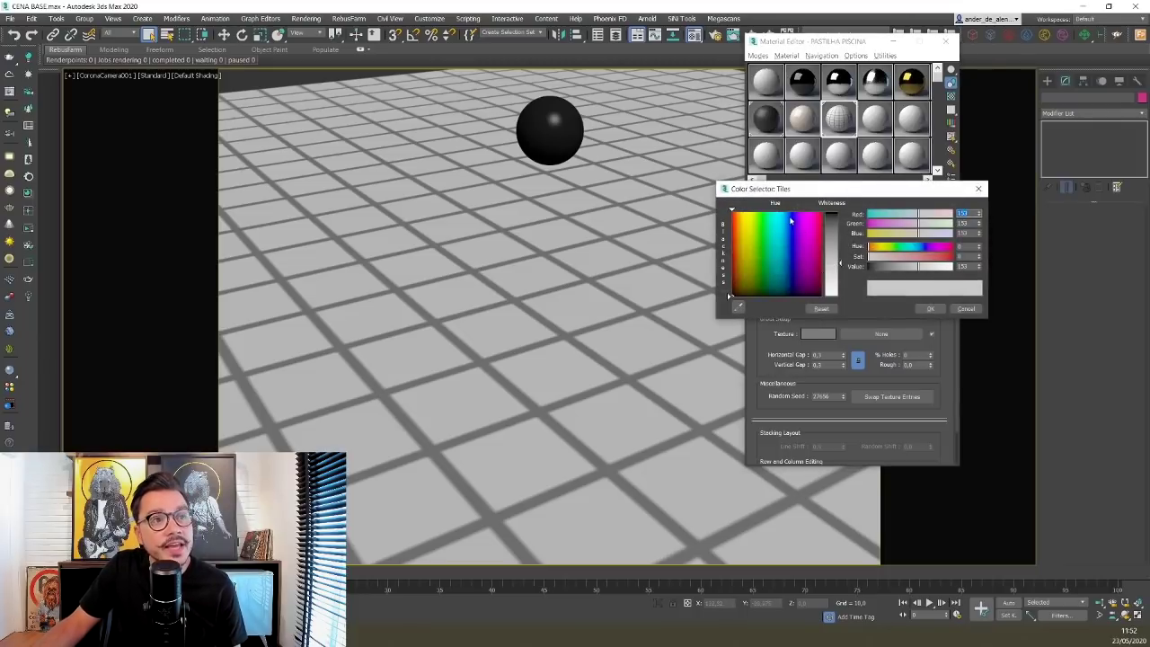
left_click_drag(923, 247, 953, 257)
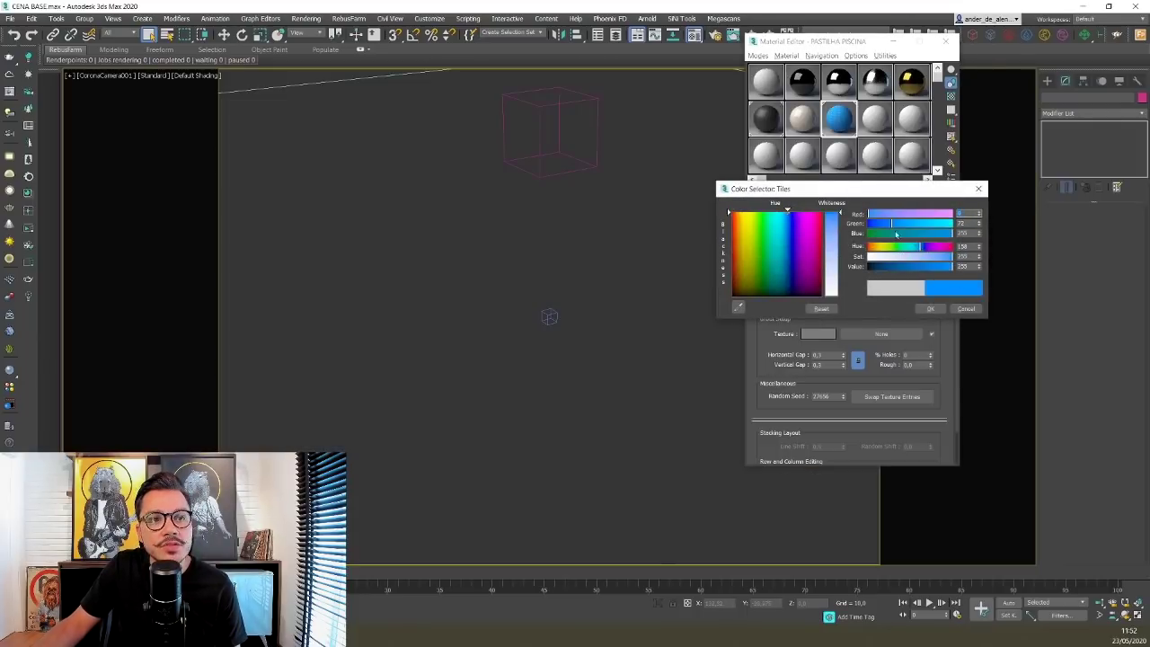
left_click_drag(891, 224, 910, 225)
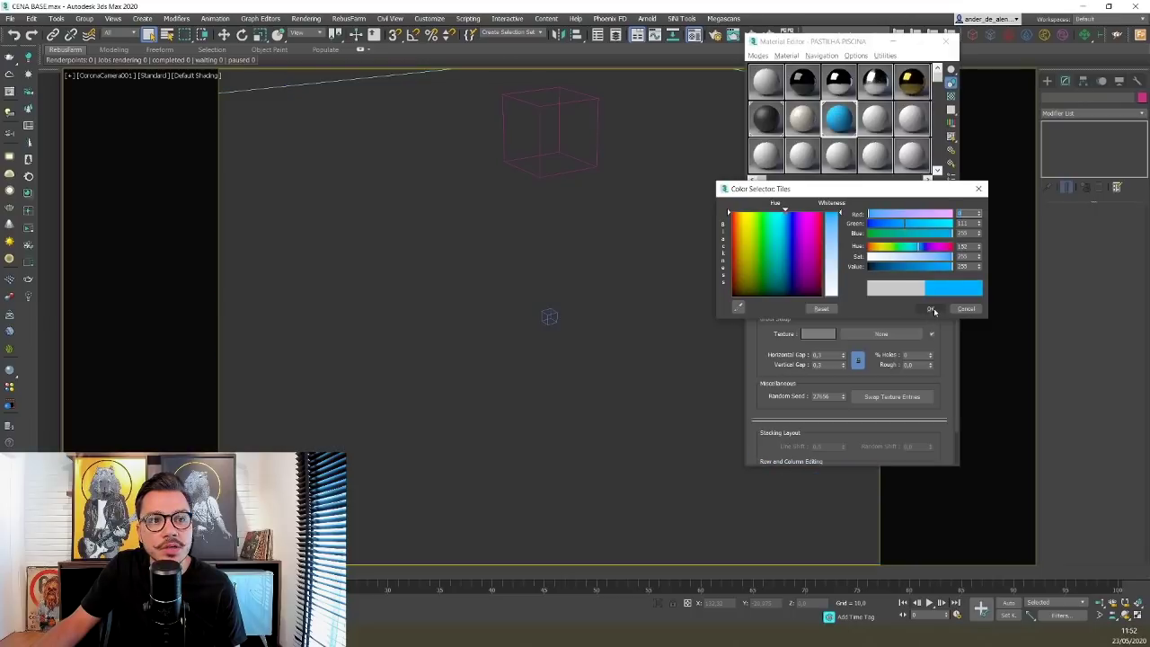
left_click(931, 310)
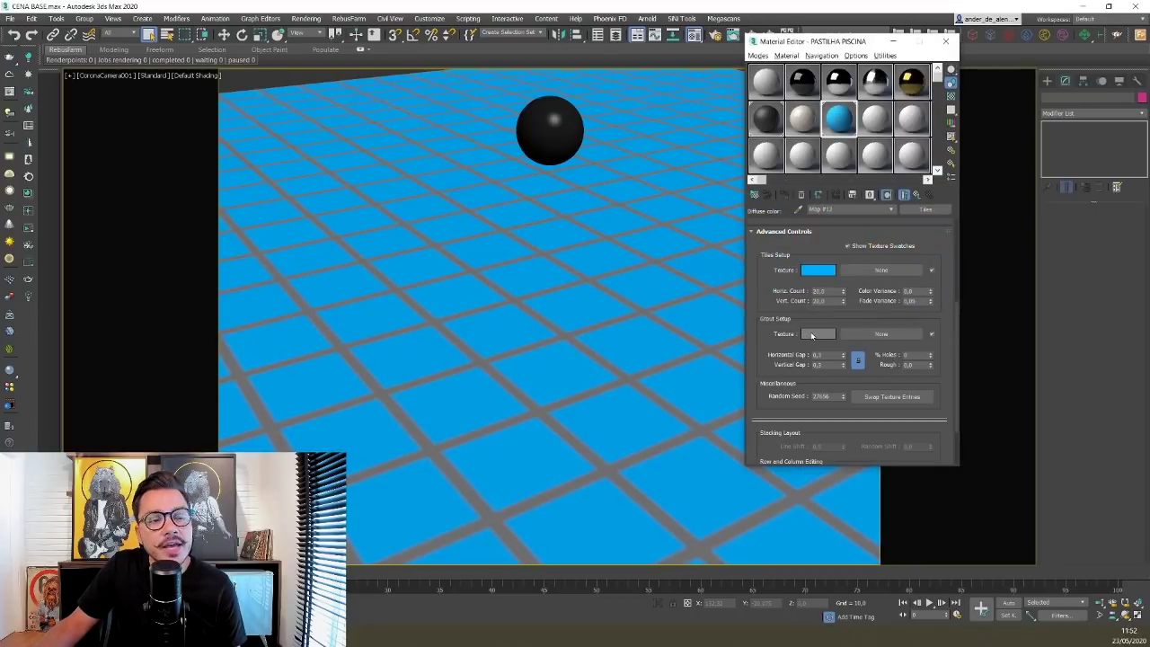
- Change the grout colour to a light grey with a value of 201
left_click(812, 335)
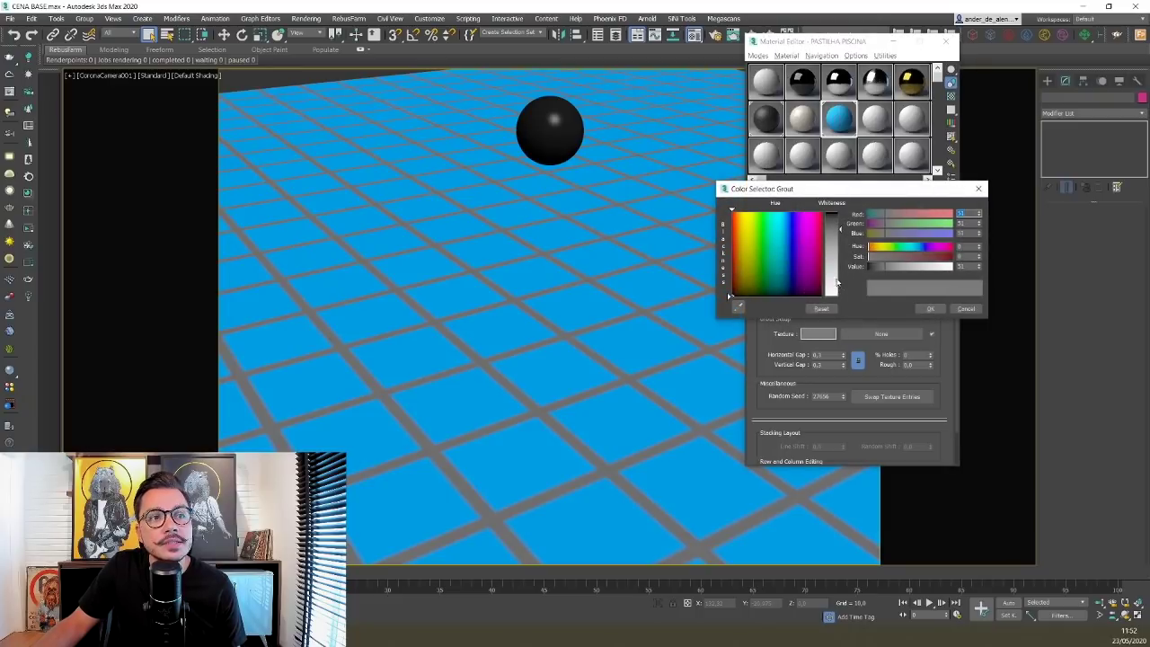
left_click(836, 282)
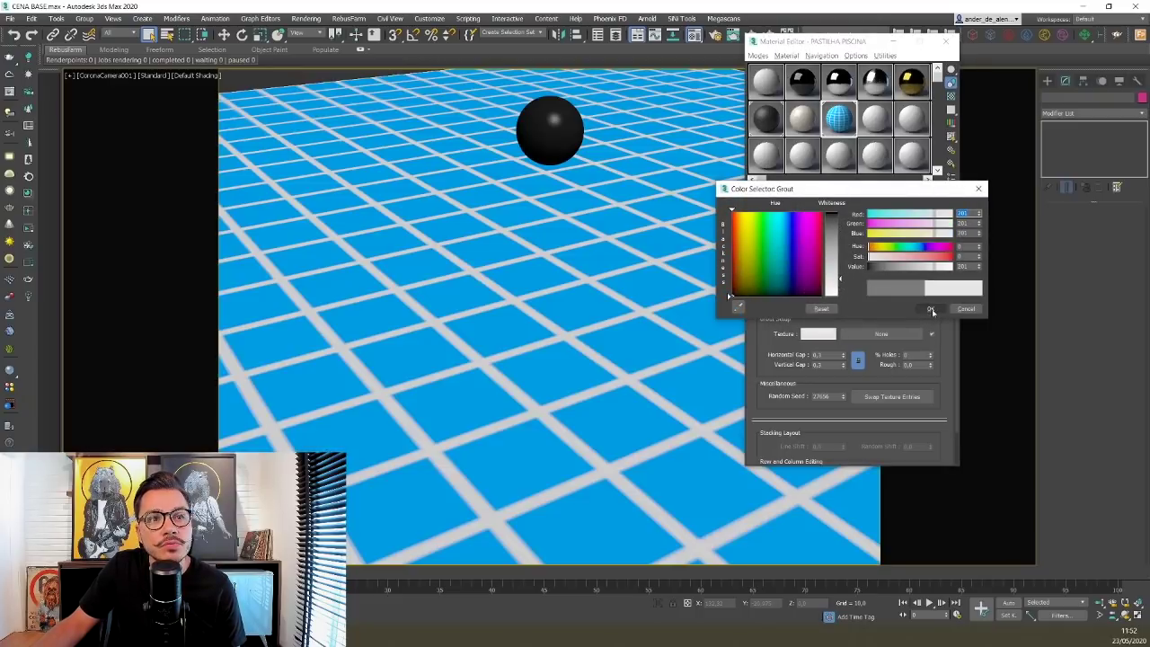
left_click(932, 309)
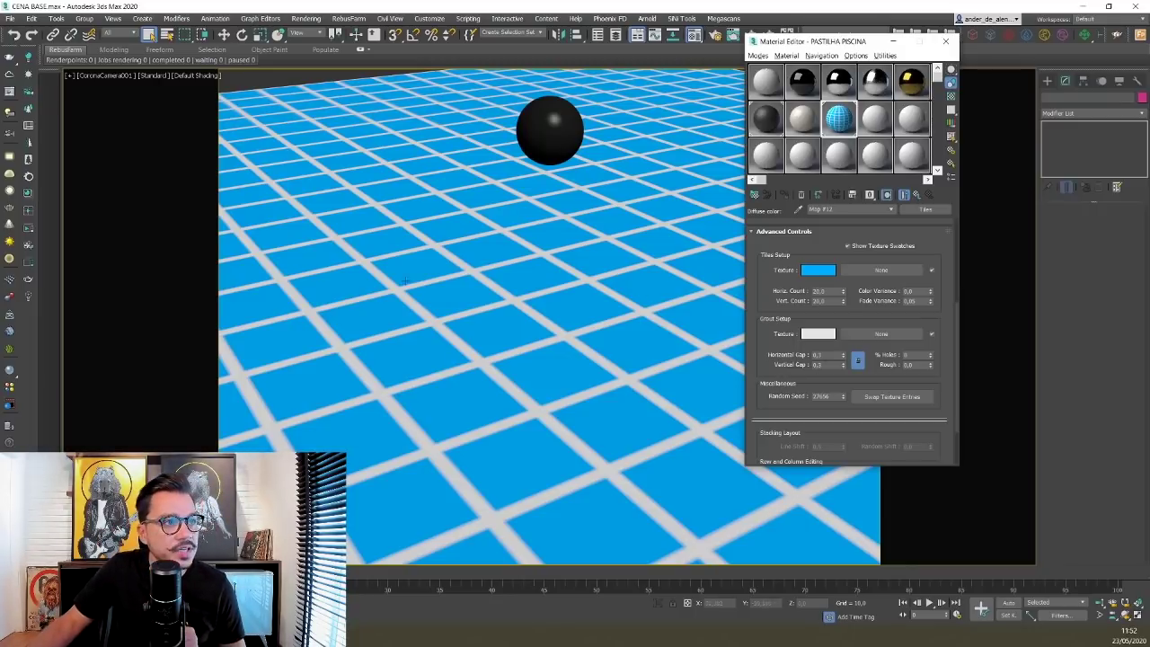
- Mute the blue tile colour to saturation 219 and value 205, and start the Corona interactive render
left_click(822, 270)
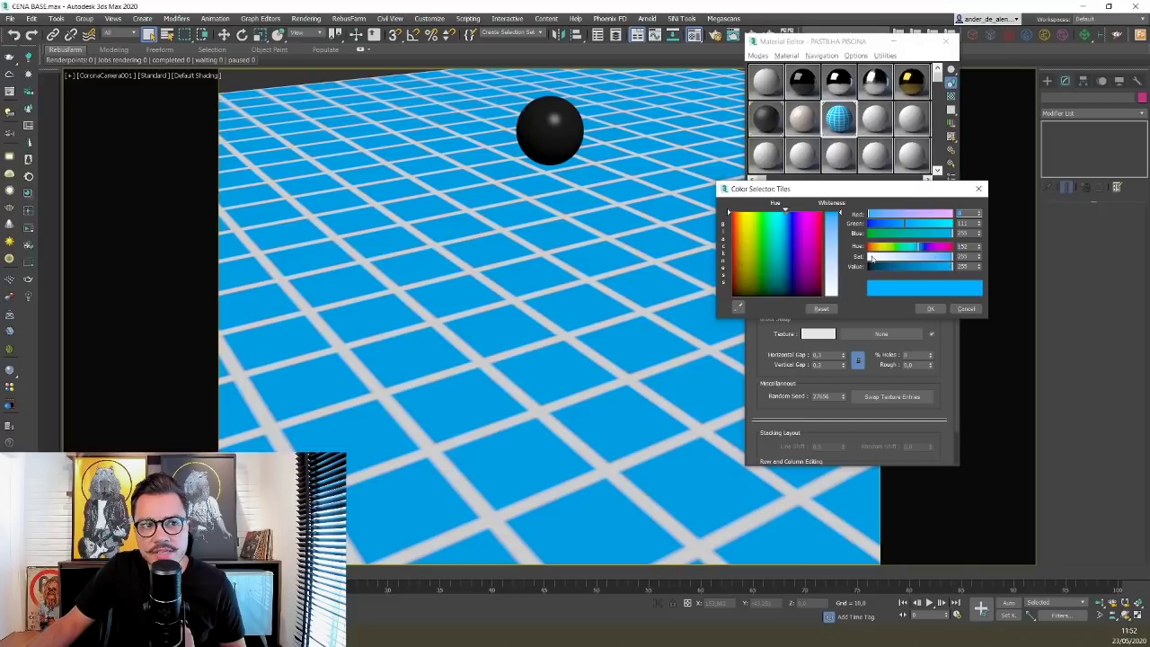
left_click_drag(951, 263, 942, 259)
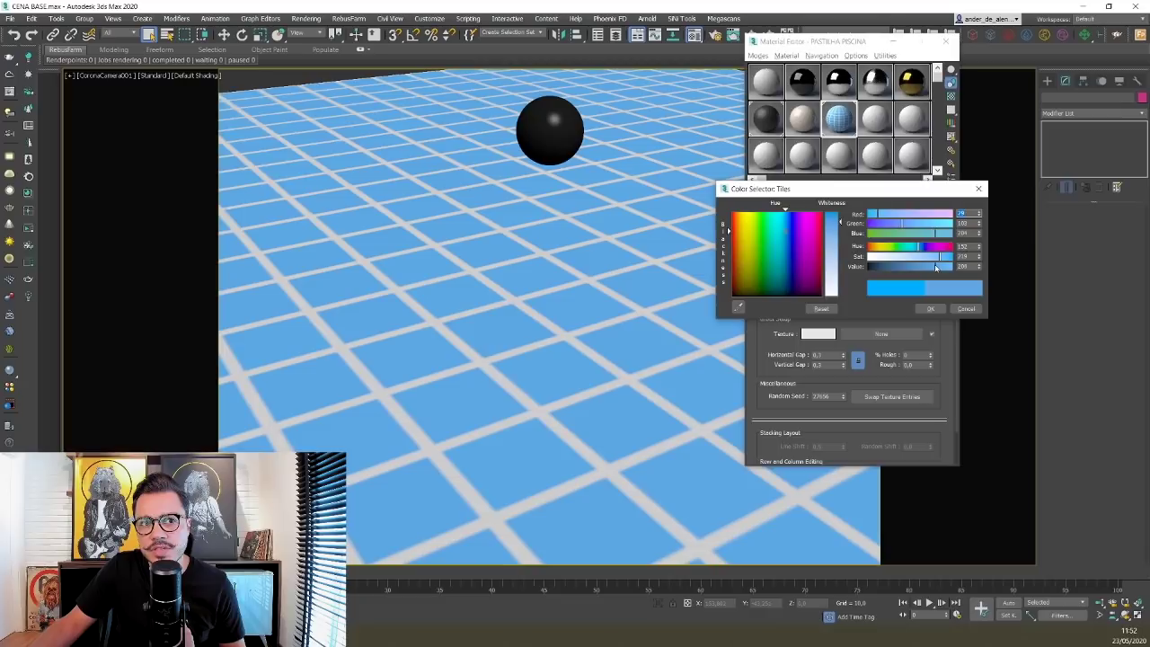
left_click(935, 267)
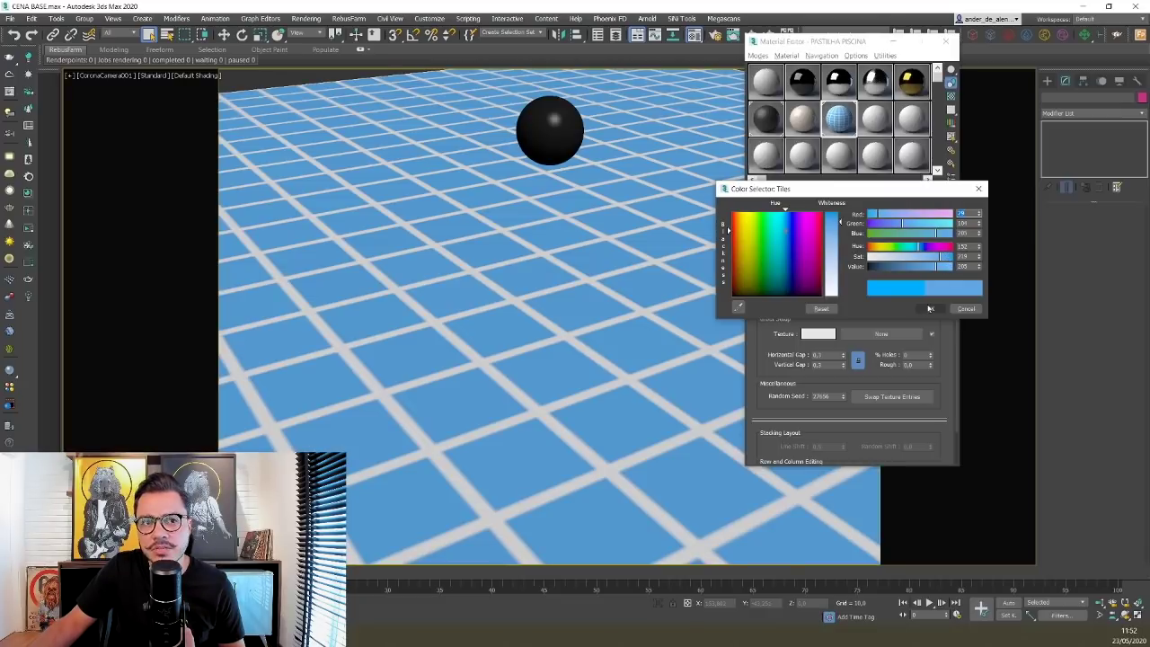
left_click(931, 308)
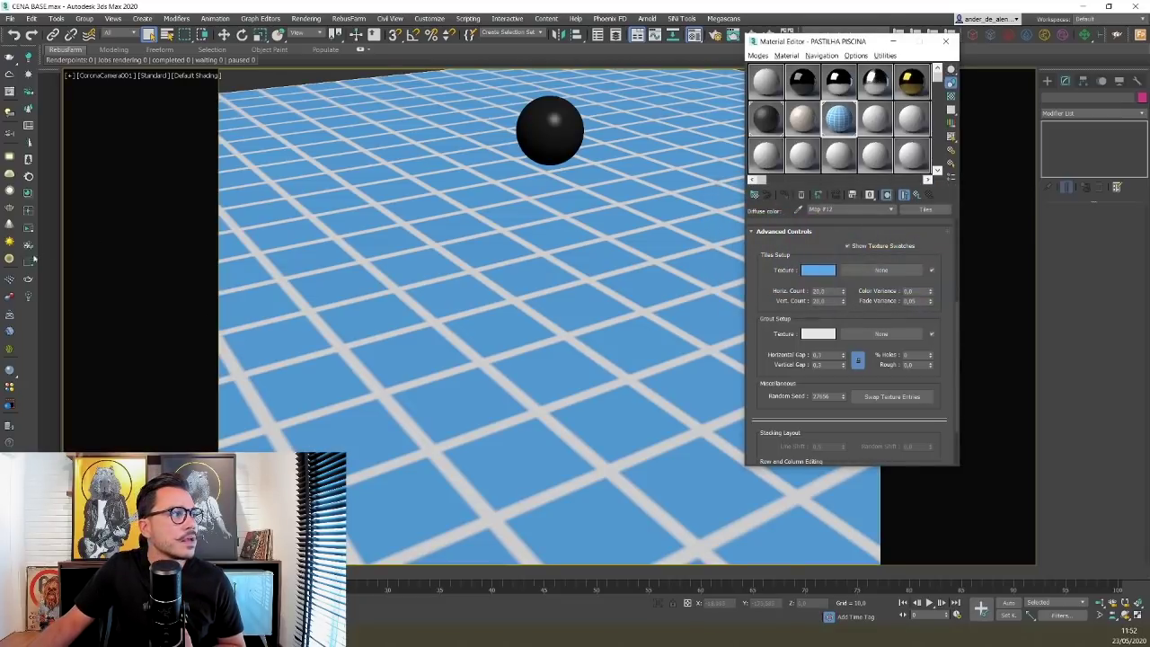
left_click(28, 231)
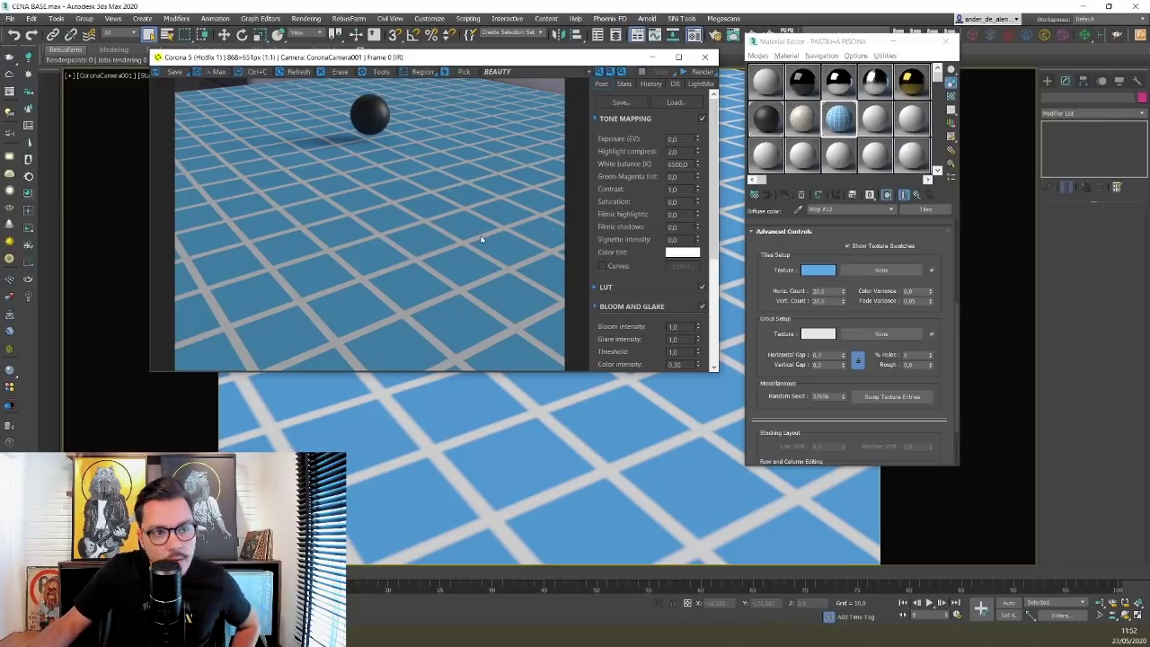
- Duplicate the diffuse Tiles map into the reflection colour of PASTILHA PISCINA using the Copy method
left_click(919, 194)
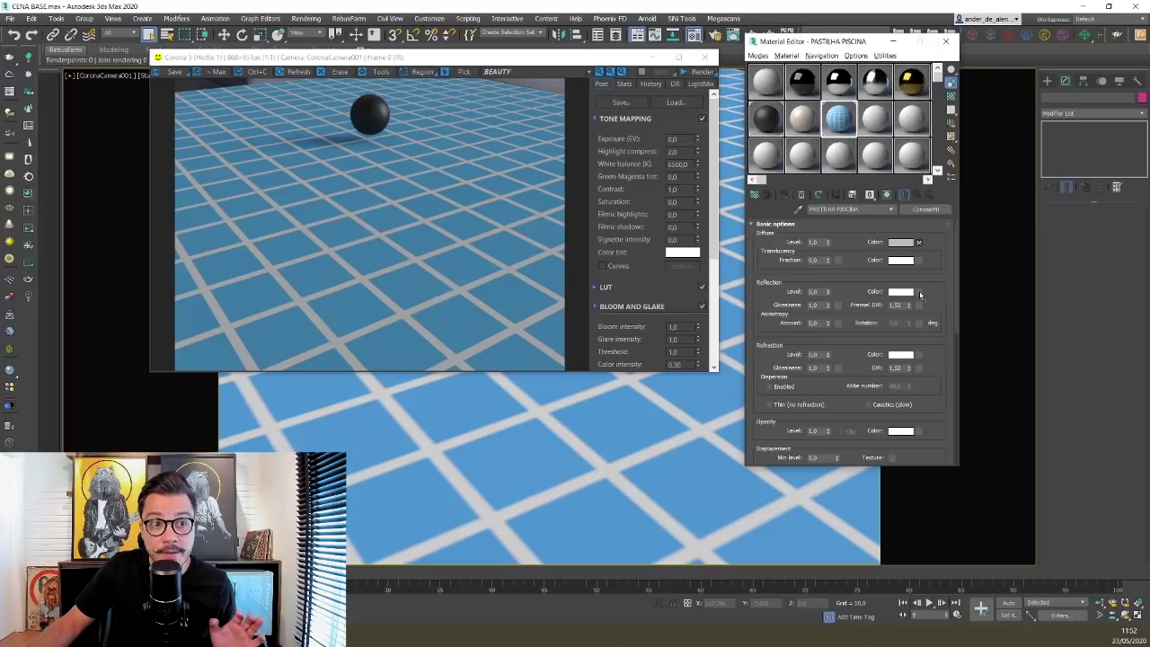
left_click_drag(921, 295, 921, 293)
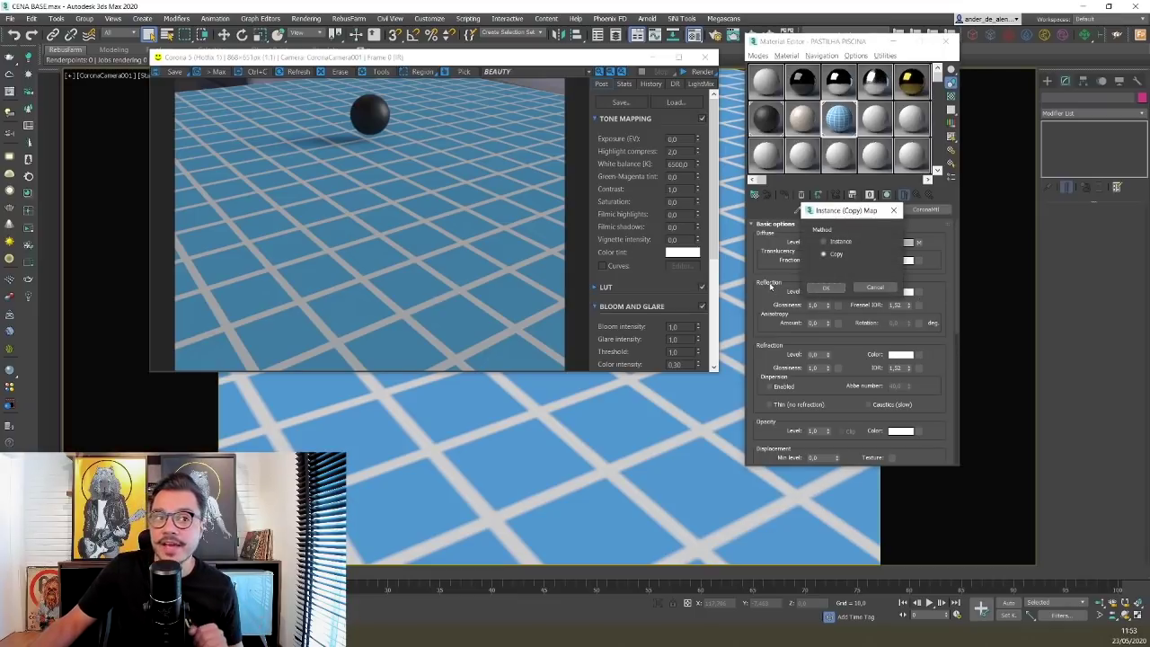
left_click(826, 287)
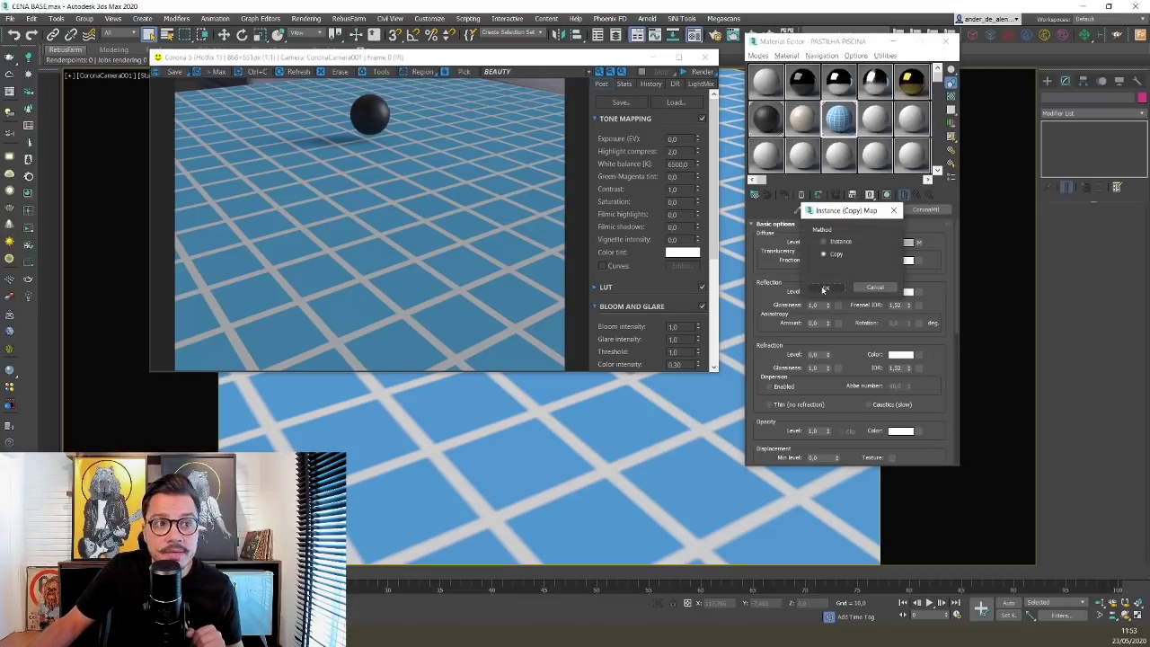
- Make the tiles pure white and the grout pure black in the reflection Tiles map
left_click(920, 294)
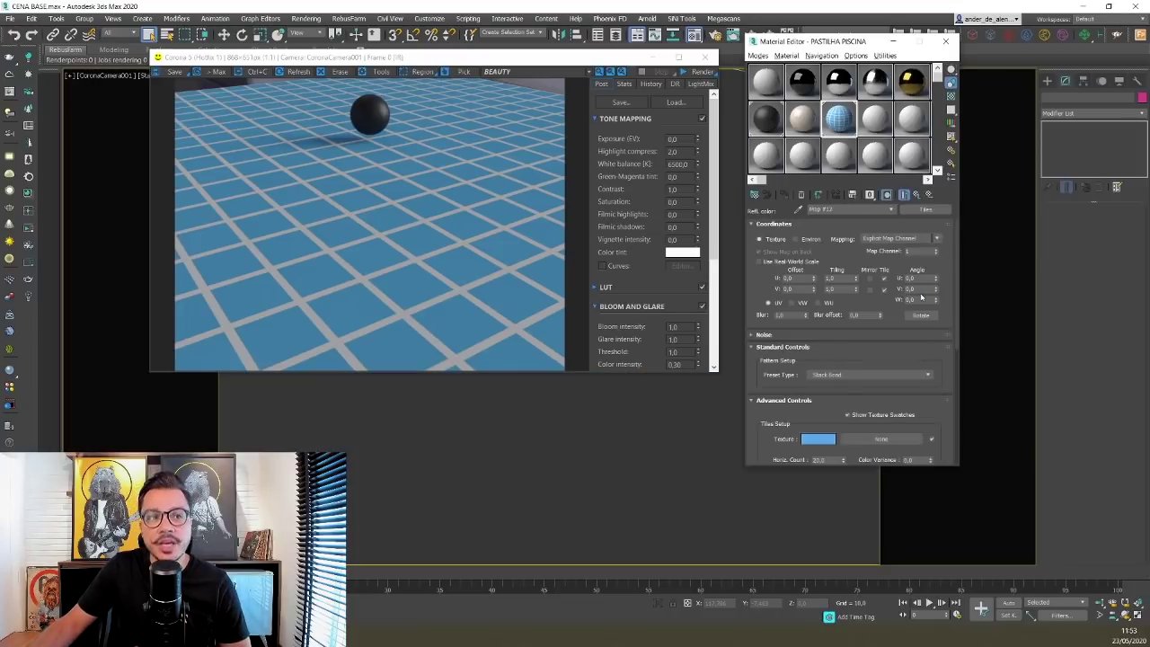
scroll(871, 360, "down", 5)
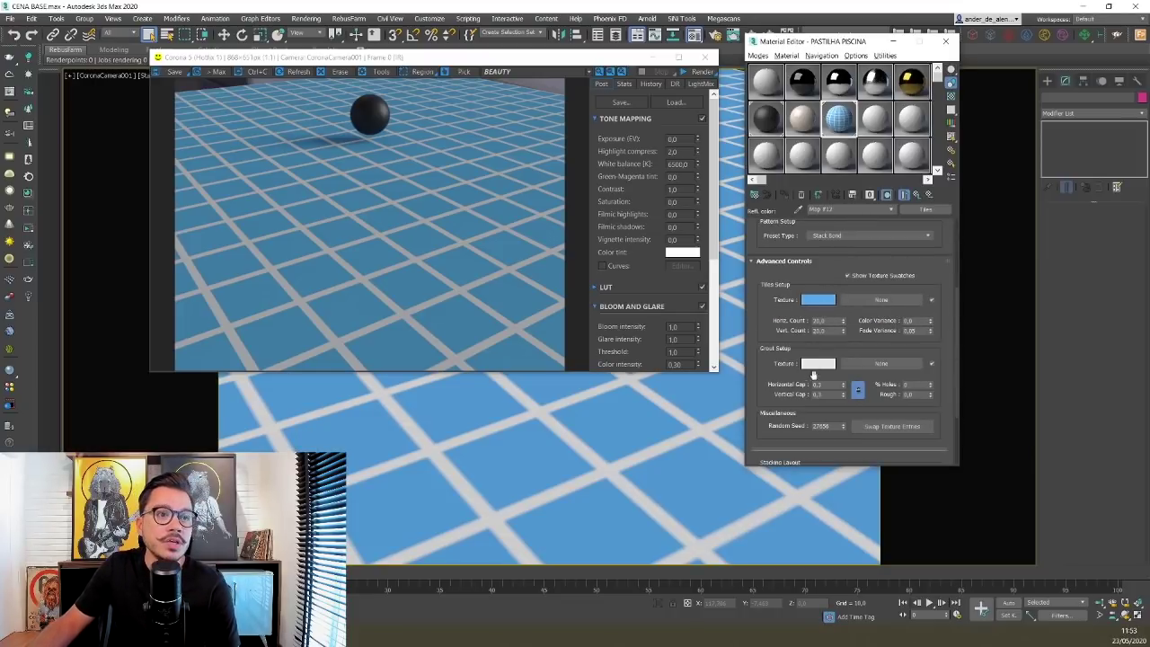
left_click(821, 300)
left_click_drag(834, 281, 836, 209)
left_click(931, 308)
left_click(819, 367)
left_click(932, 311)
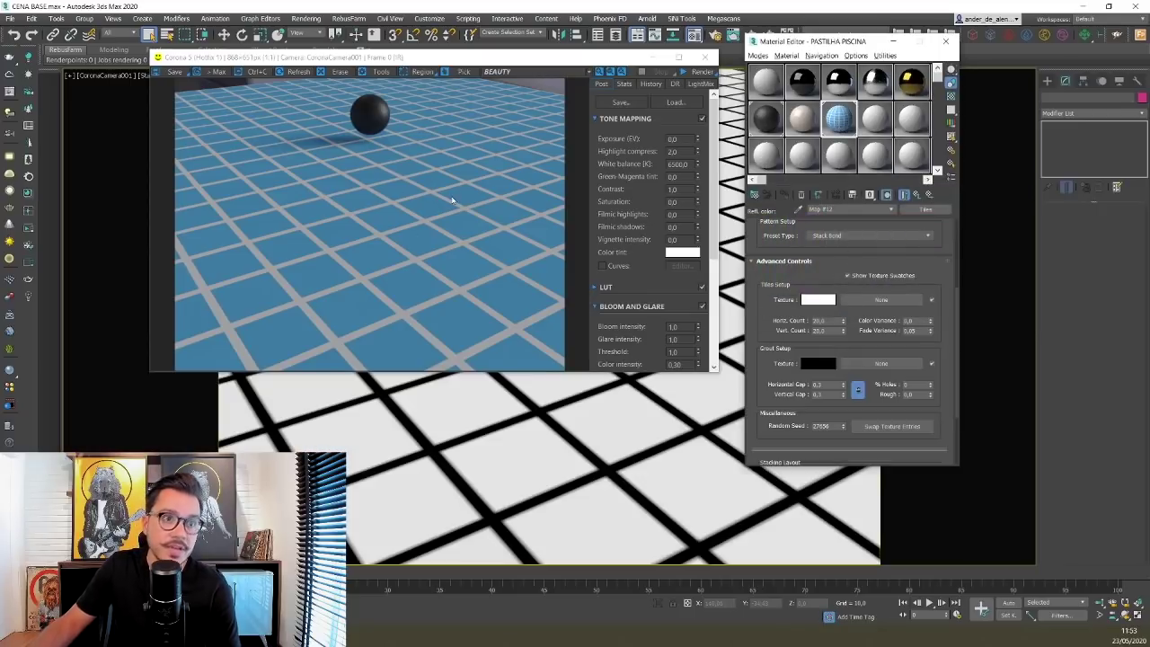
- Restart the interactive render, set the material's Reflection Level to 1, and inspect the tile reflections up close
left_click(705, 72)
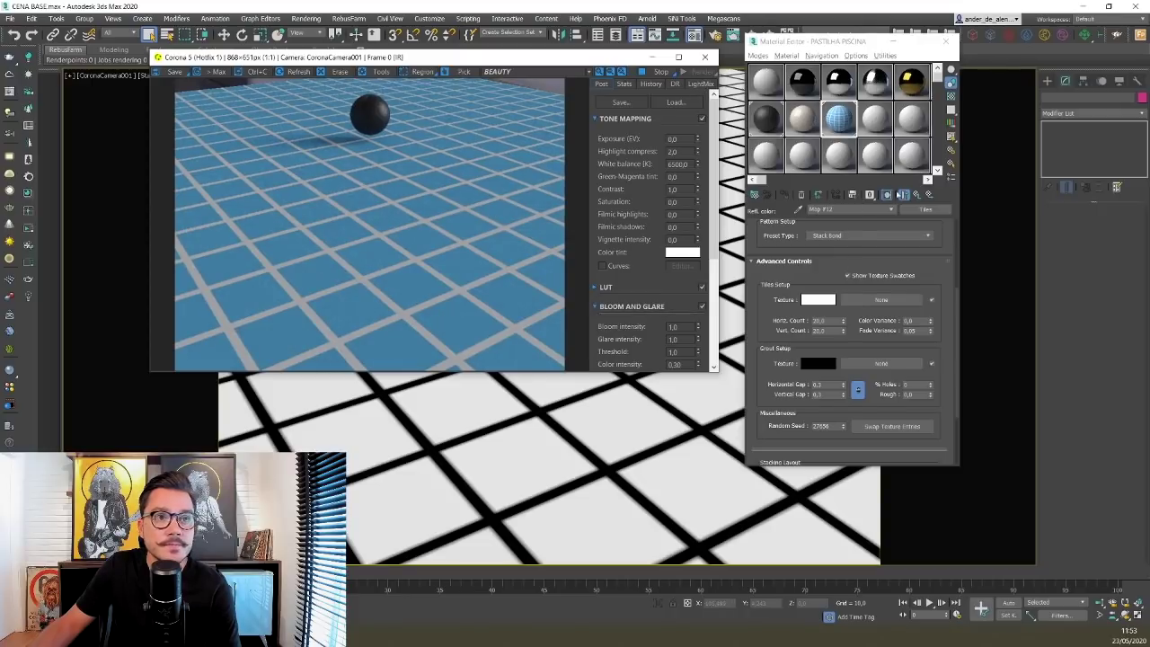
left_click(930, 194)
left_click(919, 240)
left_click(919, 245)
left_click(904, 194)
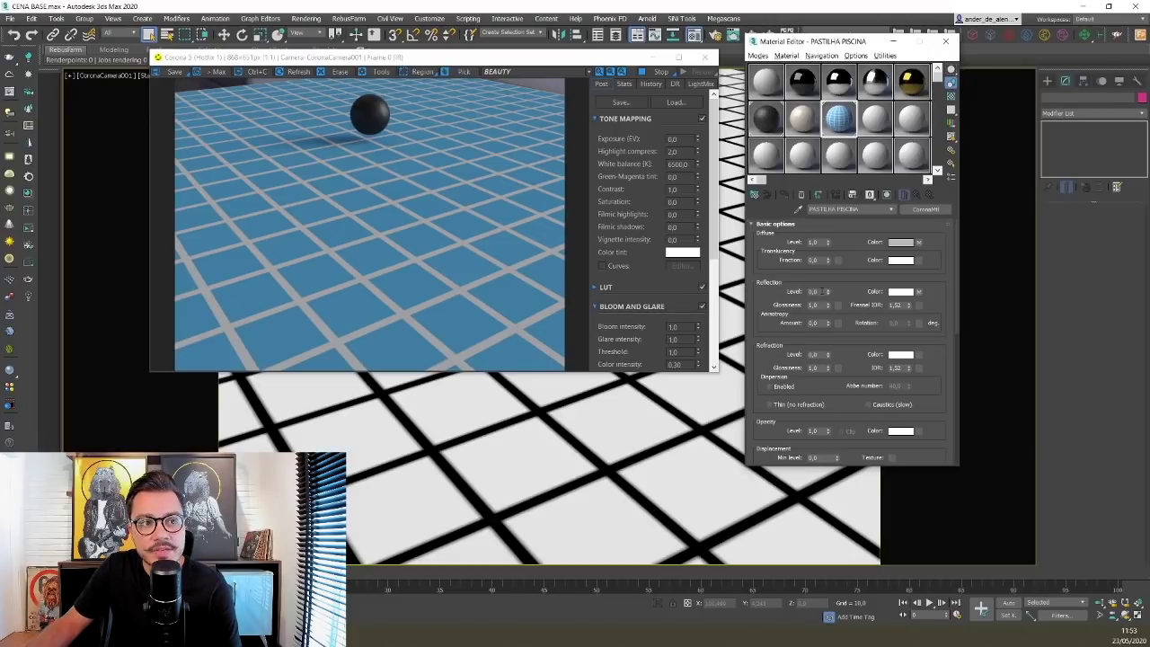
type("1")
key("Return")
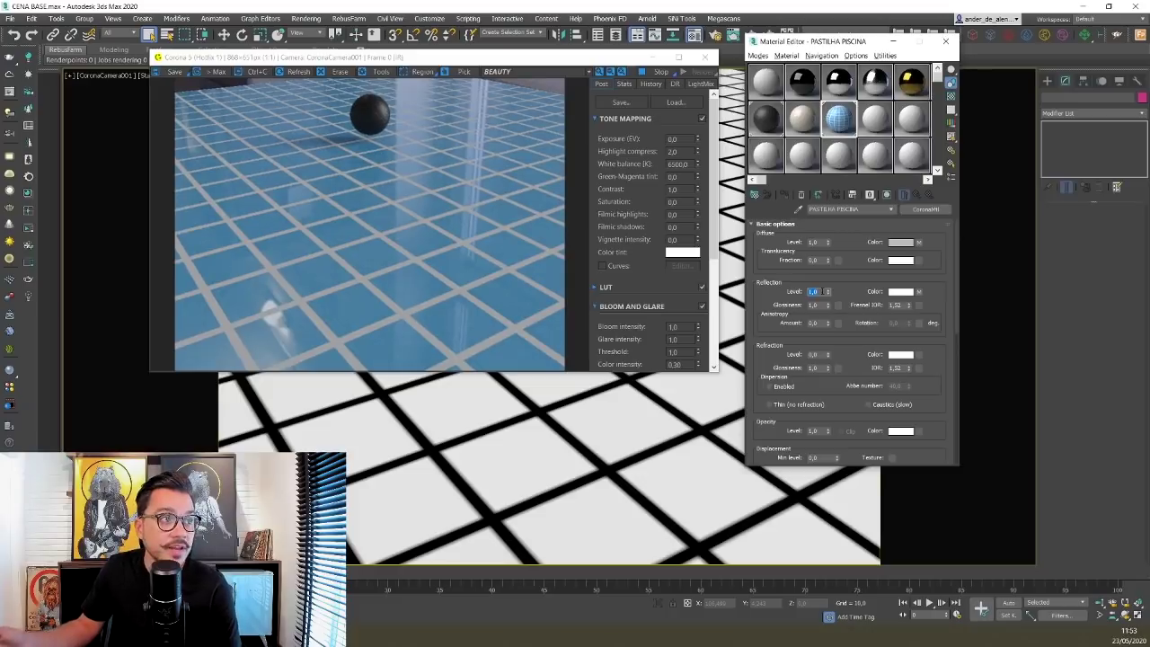
left_click(454, 196)
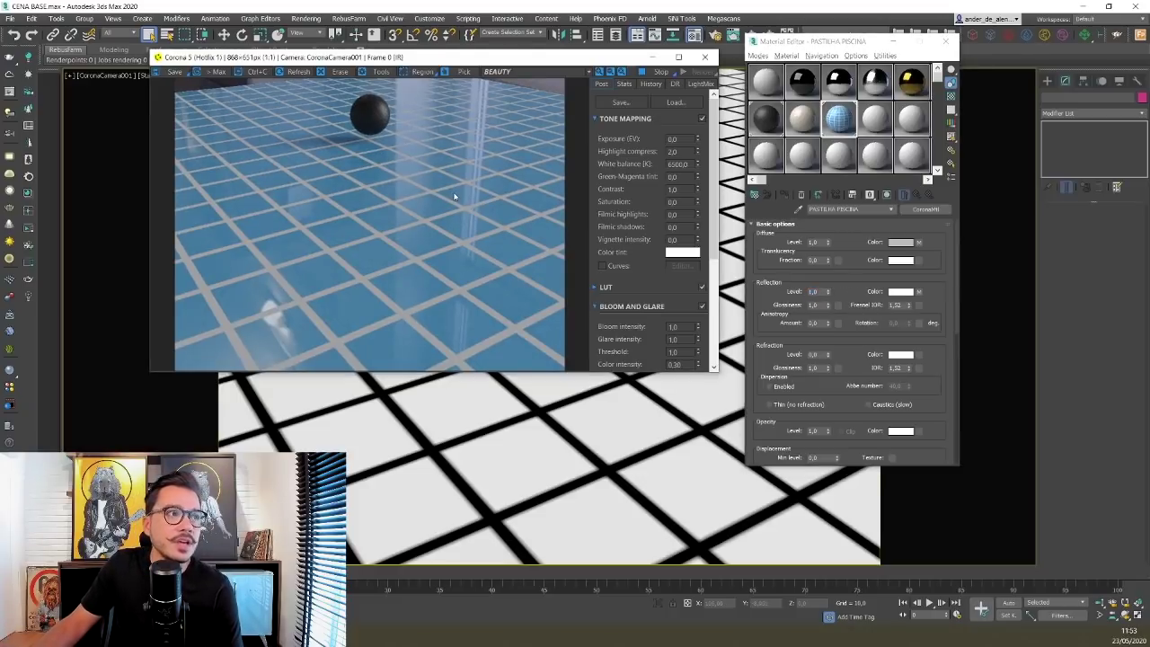
scroll(477, 192, "up", 1)
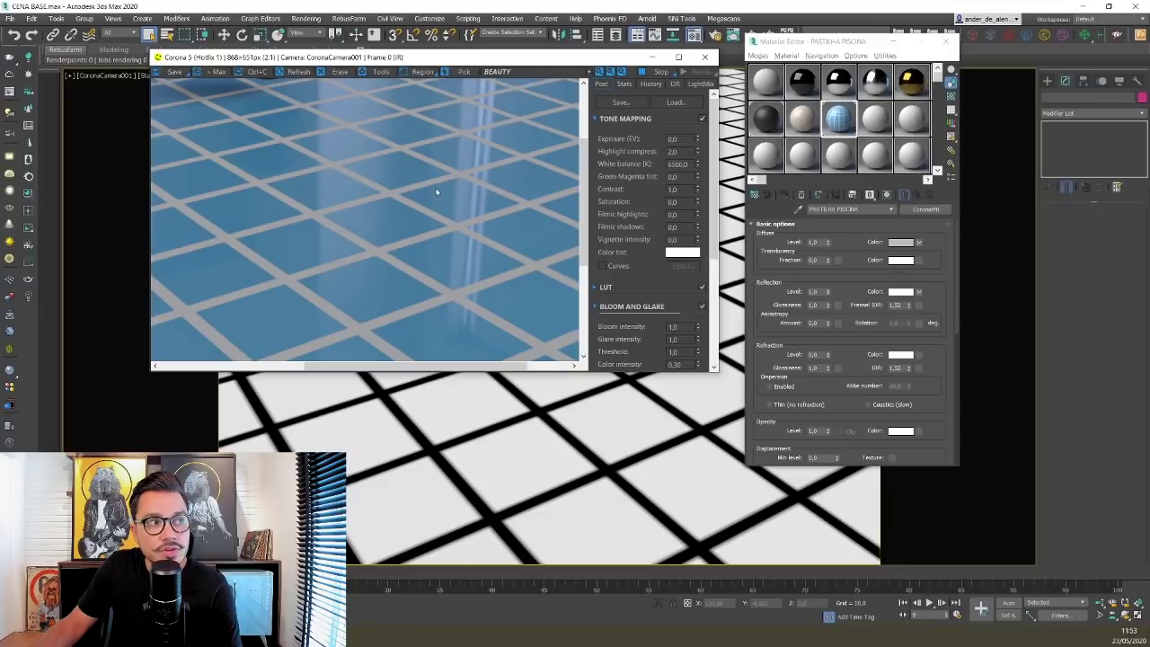
scroll(503, 201, "down", 1)
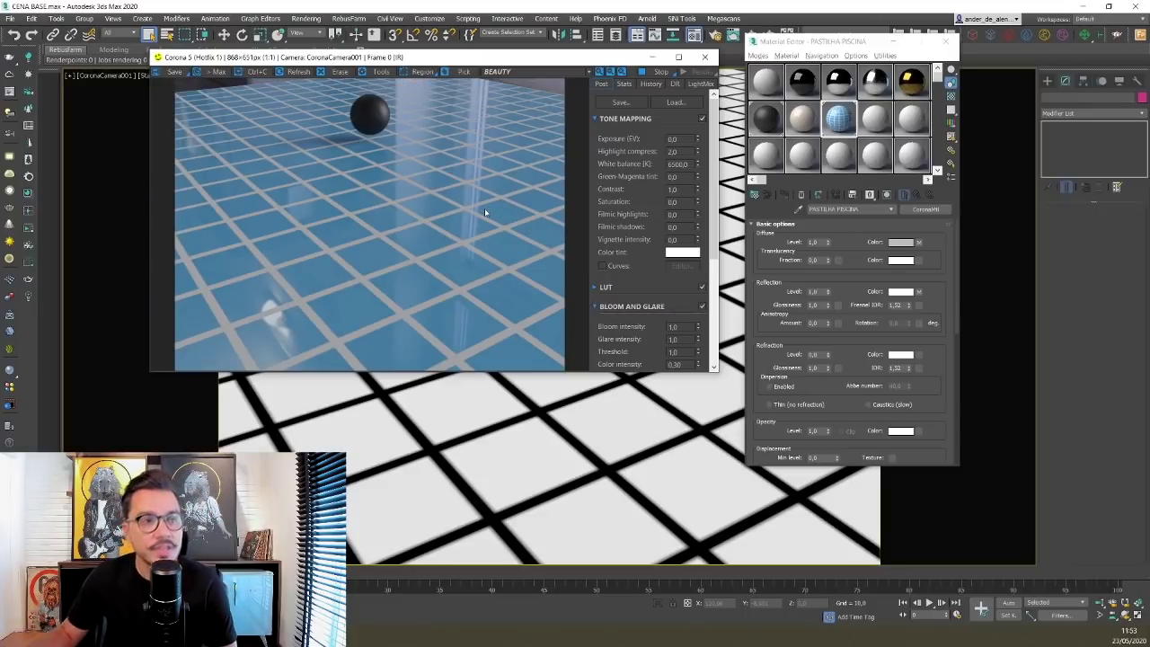
- Duplicate the reflection Tiles map into the Bump slot as a Copy and check the floor in the render
scroll(849, 269, "down", 10)
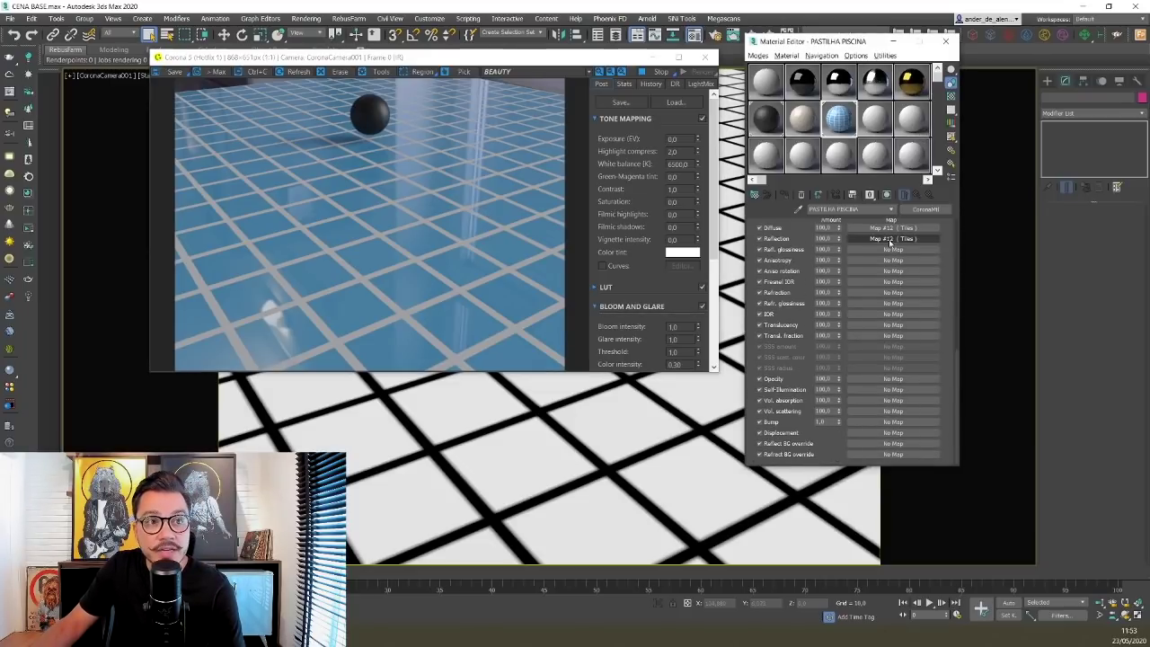
left_click_drag(869, 432, 875, 426)
left_click(827, 291)
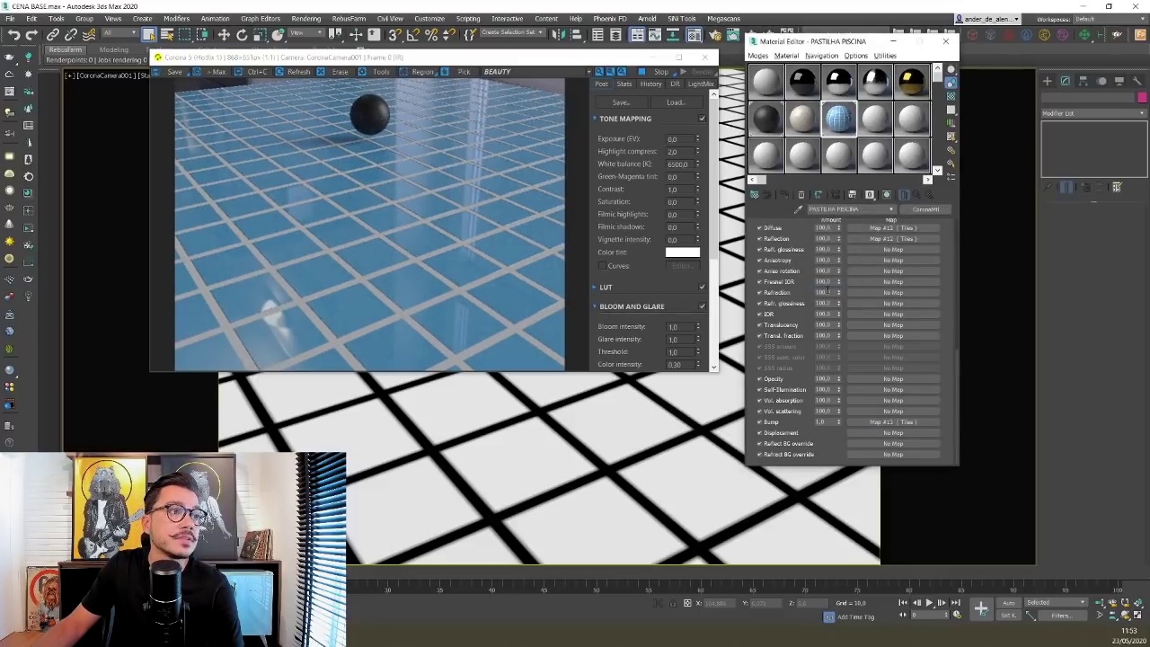
left_click(464, 237)
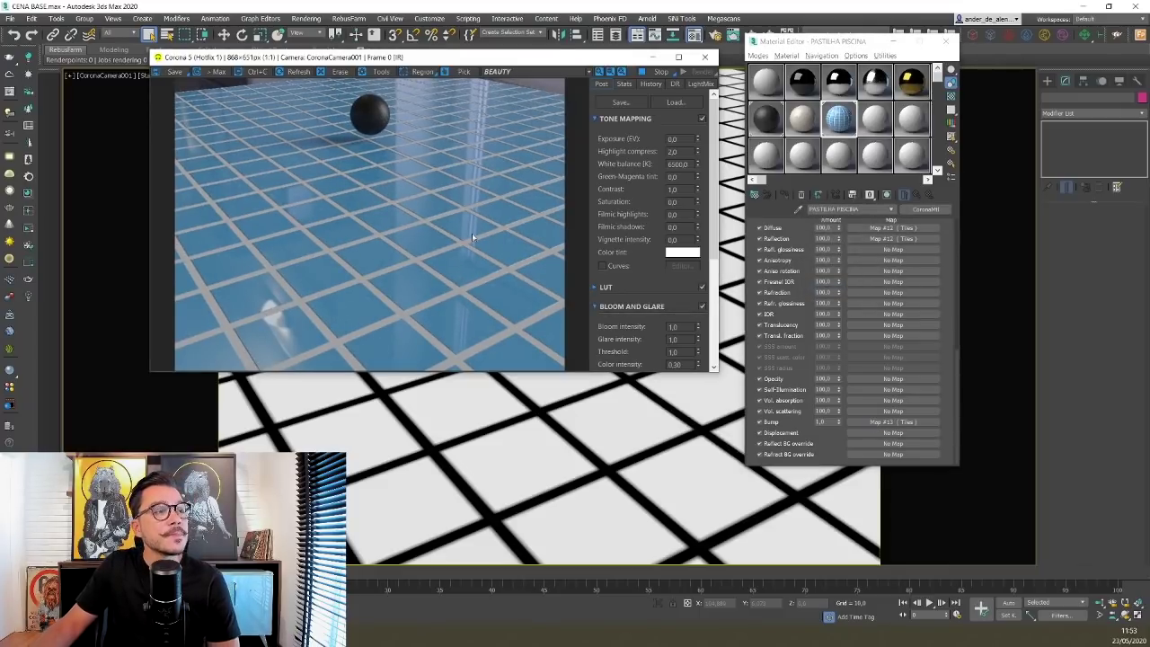
- Inspect the blue tile floor's reflections and grout relief in the render from several zoom levels and camera angles
scroll(470, 223, "up", 2)
scroll(470, 222, "down", 2)
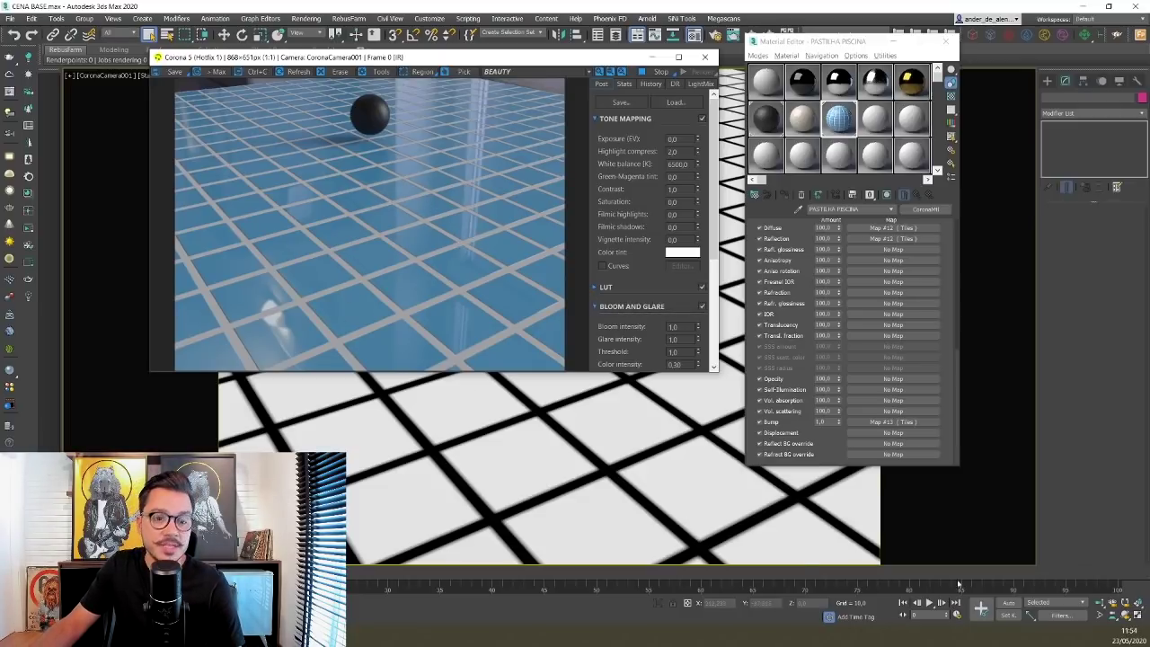
middle_click_drag(521, 437, 606, 462, "alt")
scroll(604, 505, "up", 3)
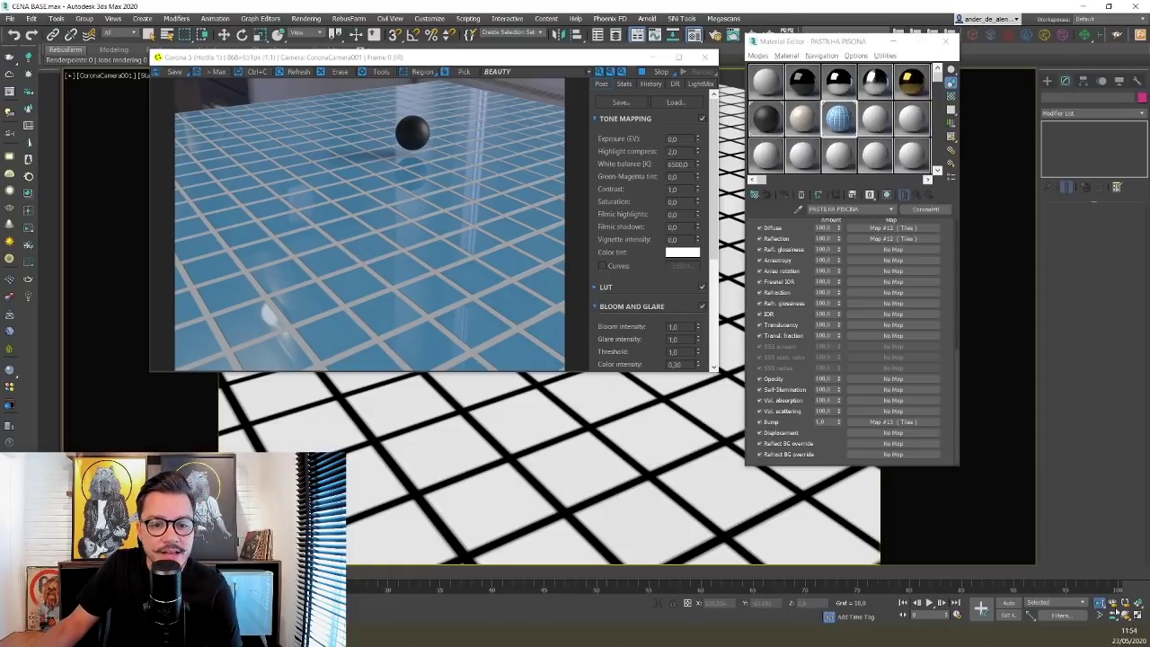
left_click(1125, 616)
left_click_drag(591, 426, 624, 437)
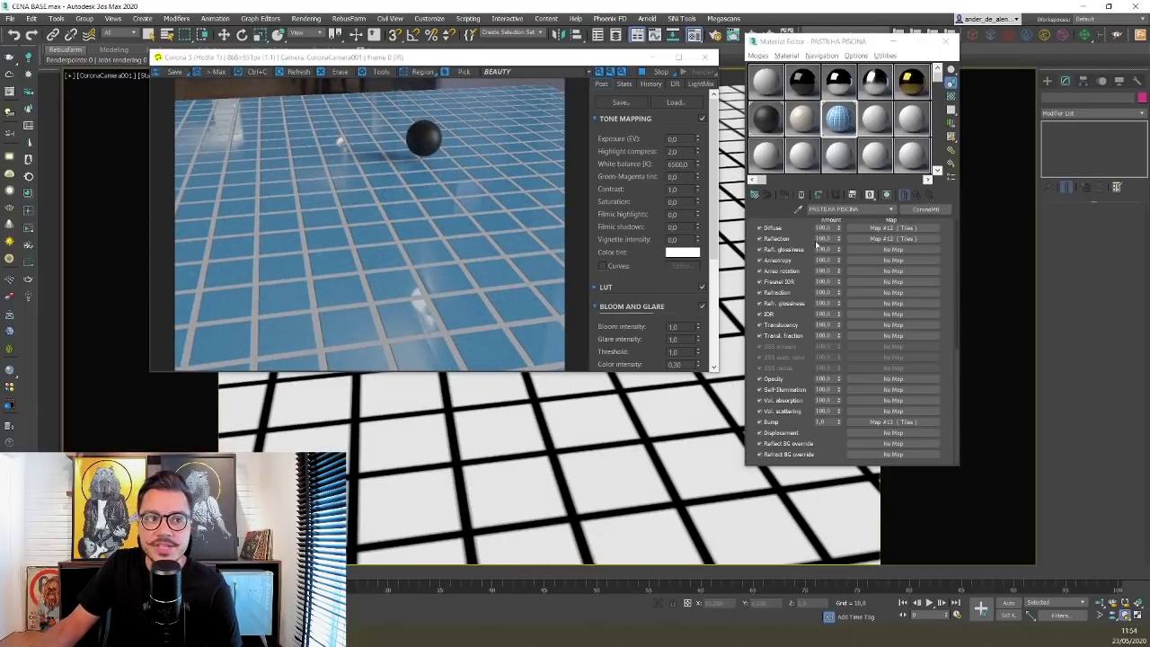
- Open the diffuse Tiles map of PASTILHA PISCINA and set the tiles' Color Variance to 1
left_click(835, 120)
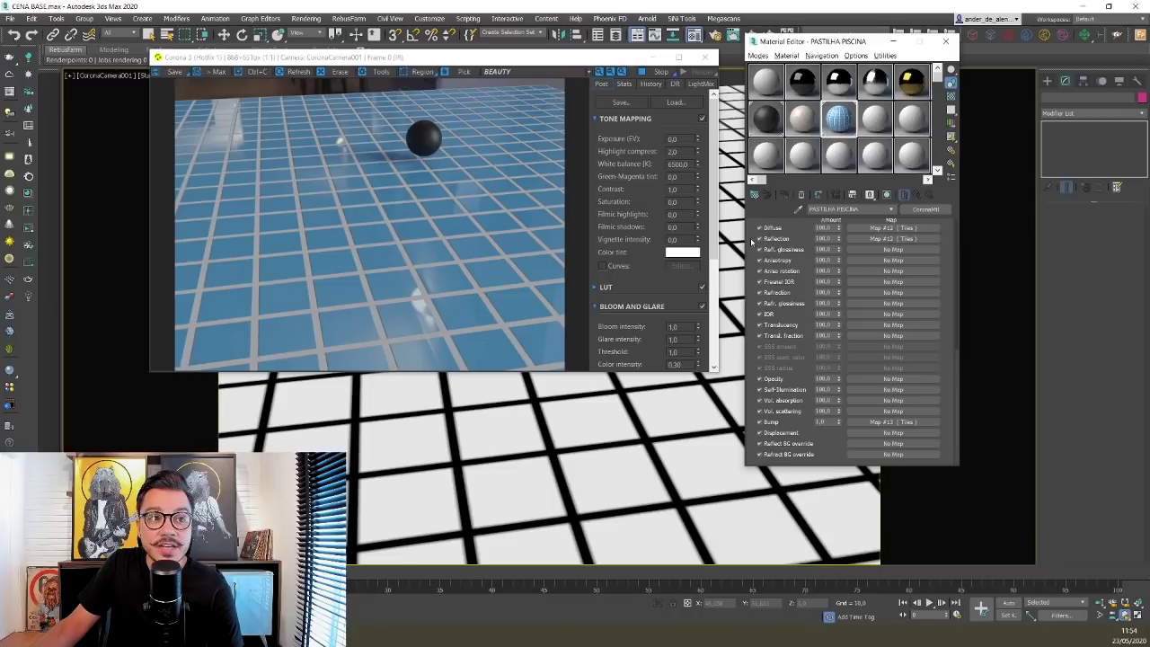
scroll(751, 243, "up", 10)
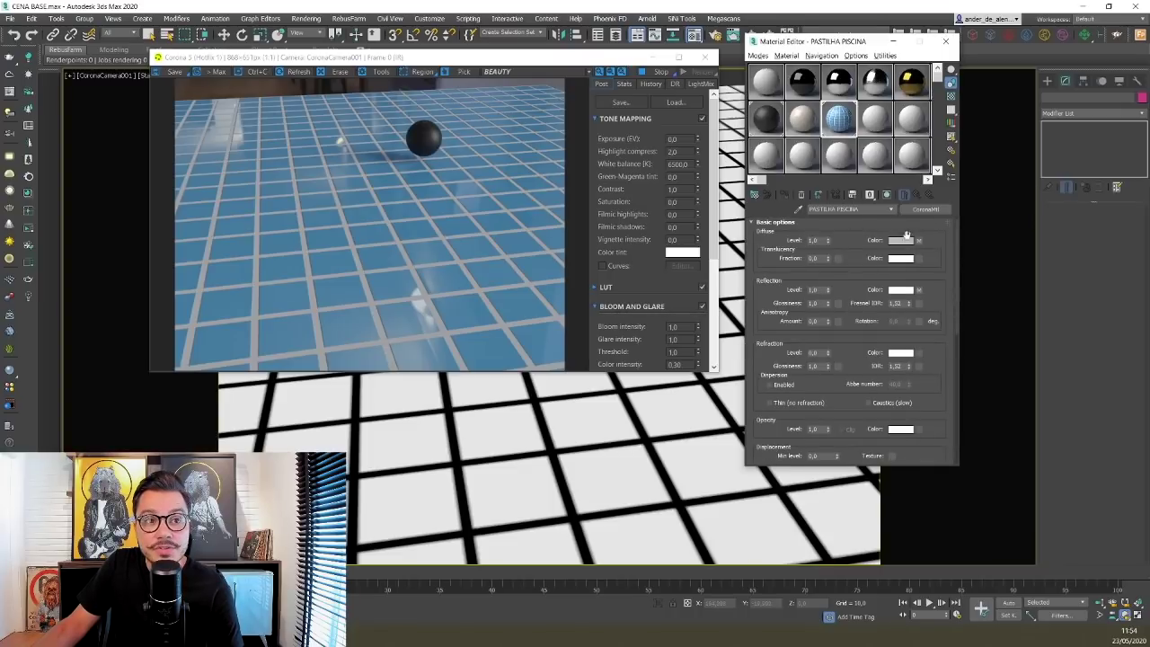
right_click(906, 237)
left_click(813, 288)
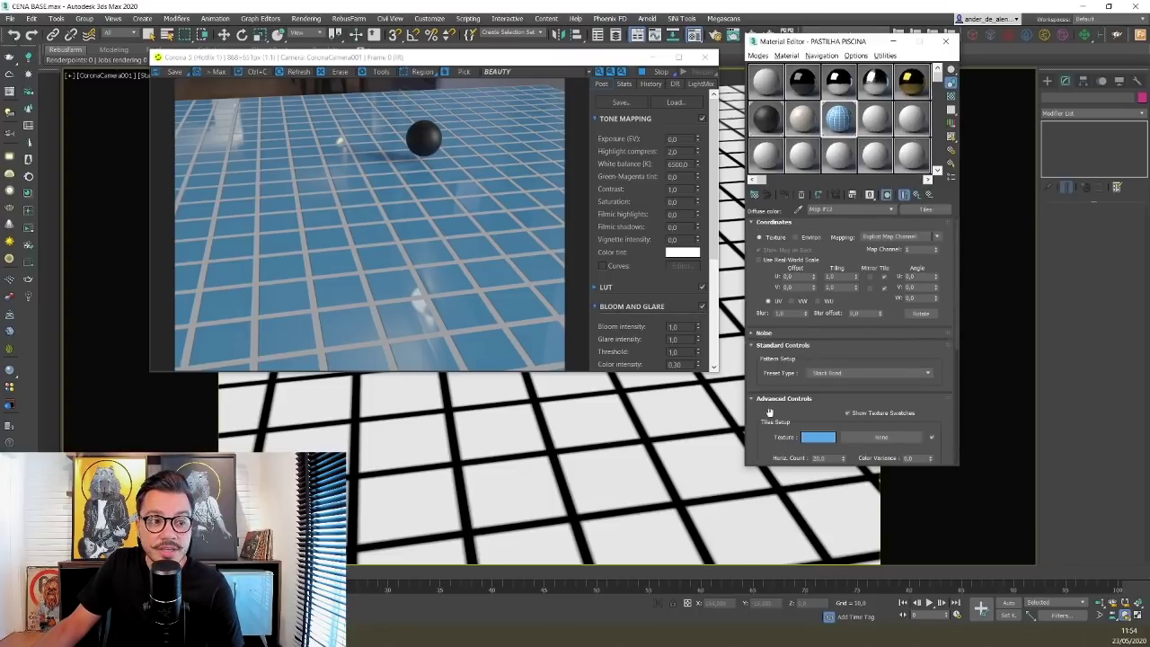
left_click_drag(770, 412, 775, 306)
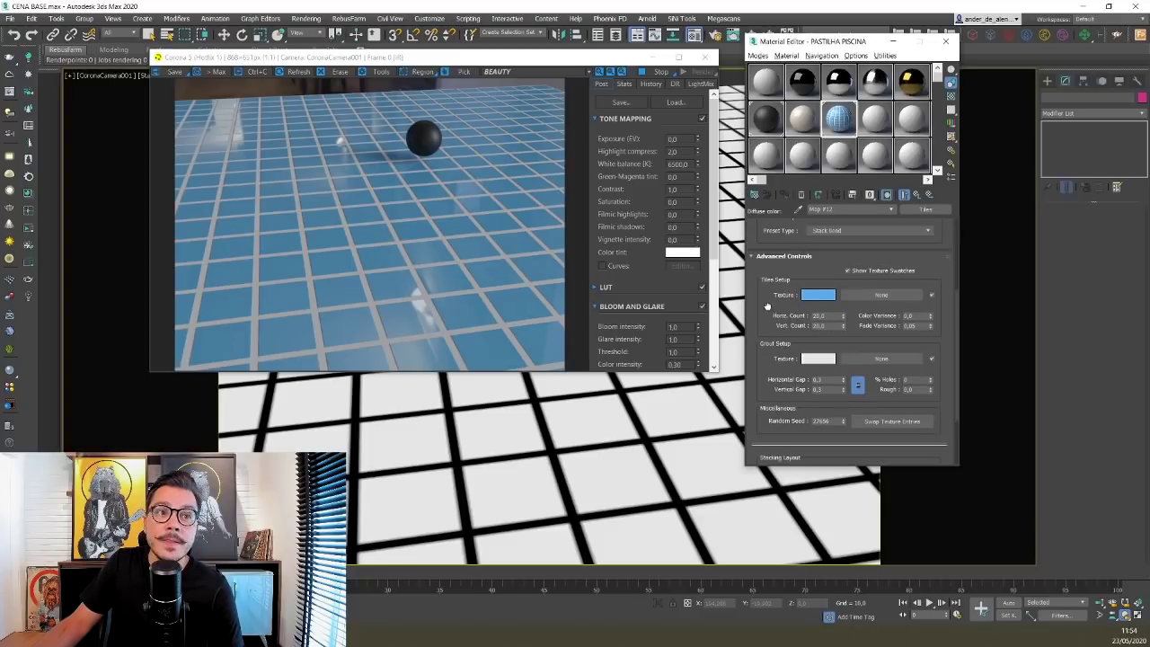
double_click(910, 315)
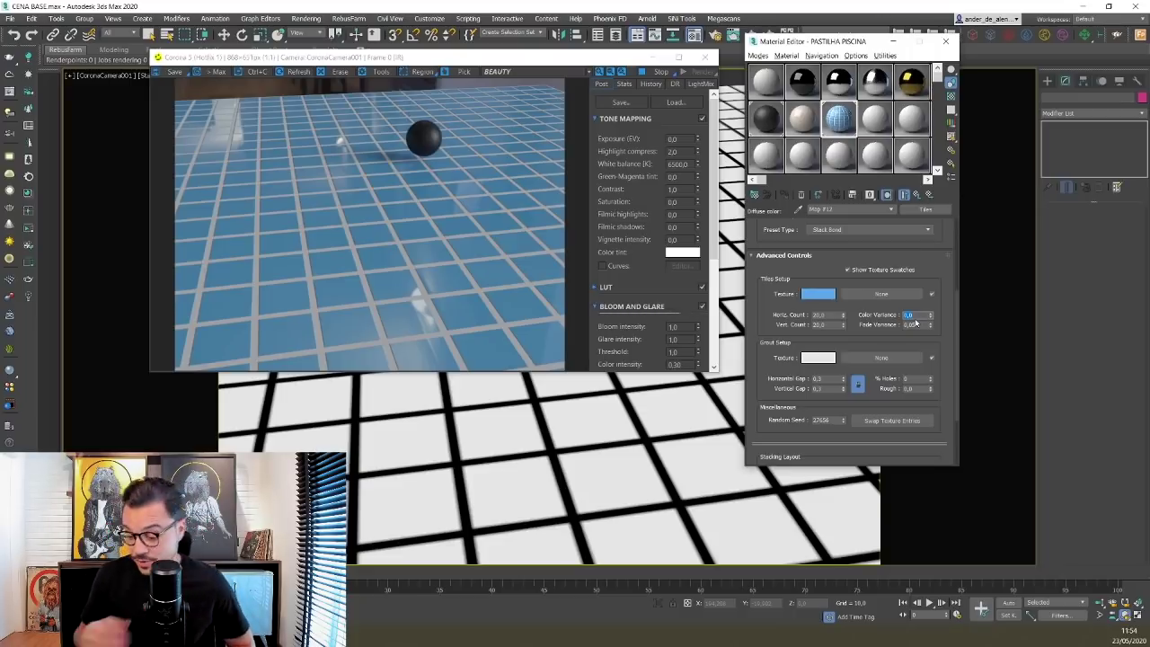
type("1")
key("Return")
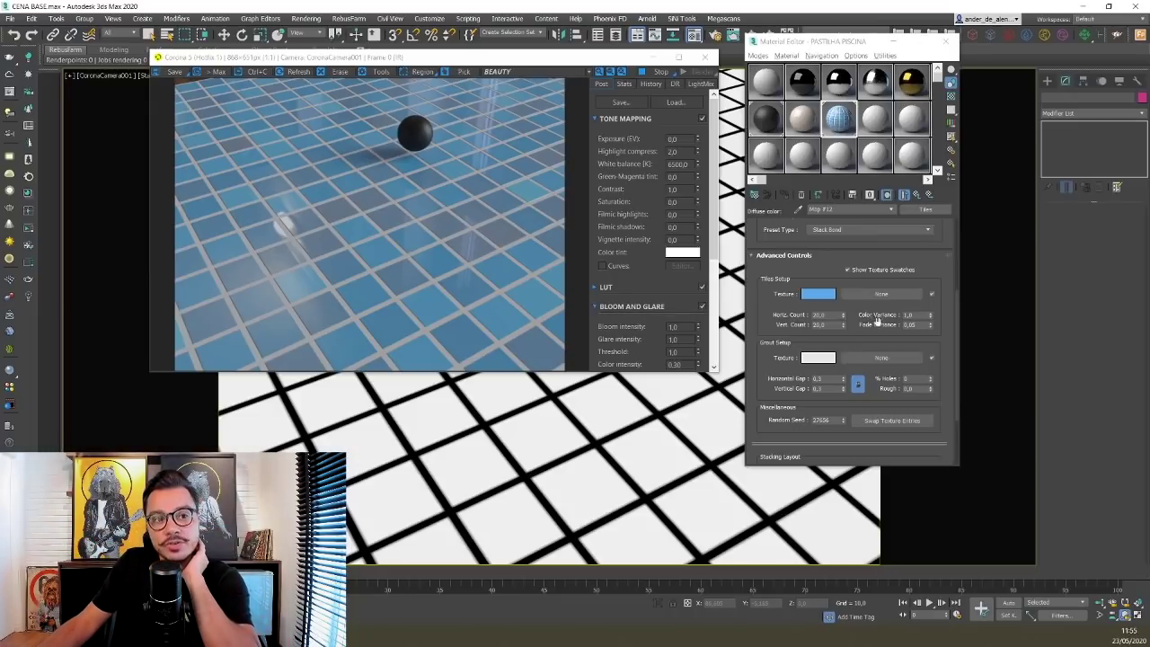
- Try a Fade Variance of 1 on the diffuse tiles, and settle on 0.5
double_click(910, 324)
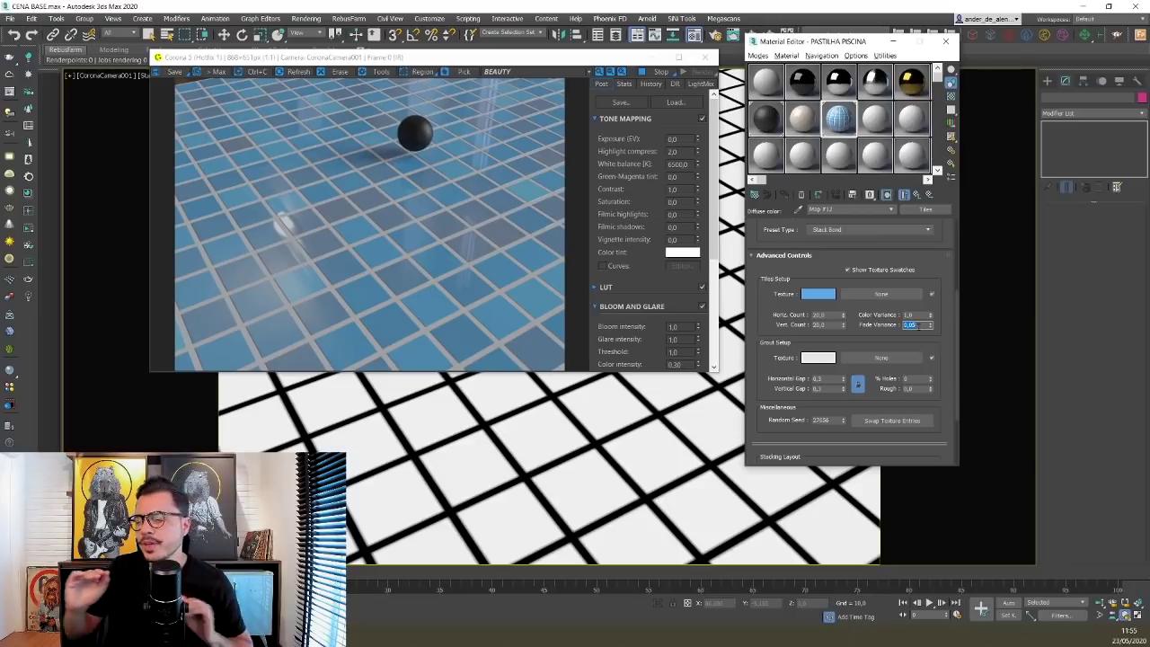
type("1")
key("Return")
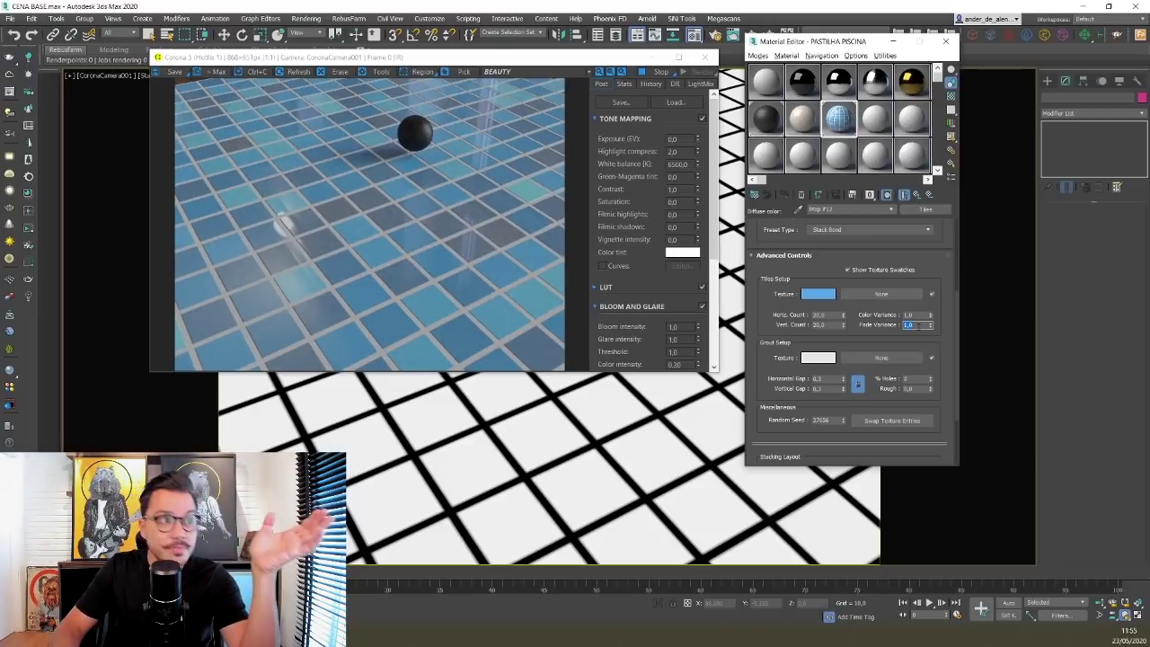
type("0,5")
key("Return")
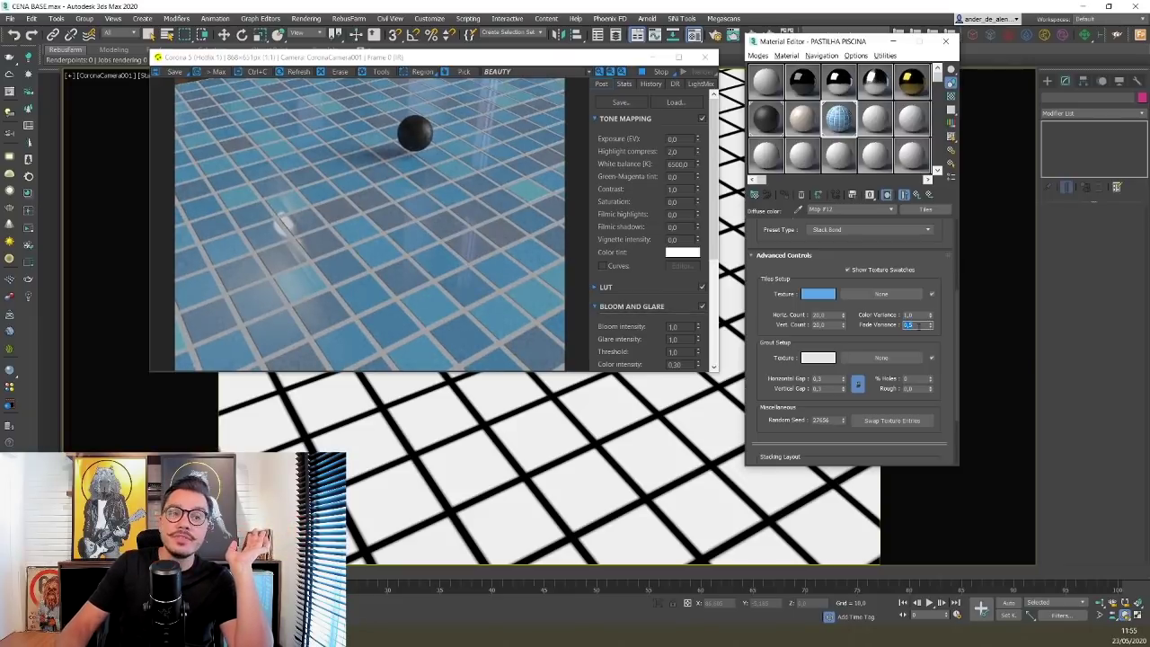
- Try Color Variance values of 2, 5 and 10 on the diffuse tiles, settle on 0.5, and check the floor from another angle
double_click(911, 315)
type("2")
key("Return")
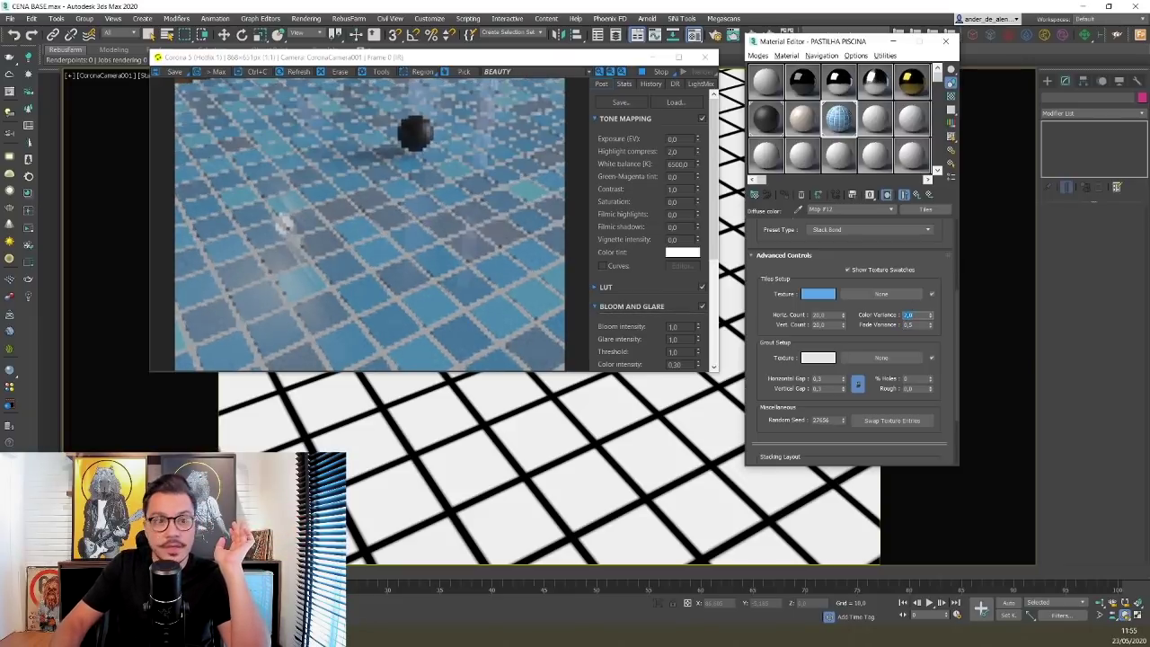
type("5")
key("Return")
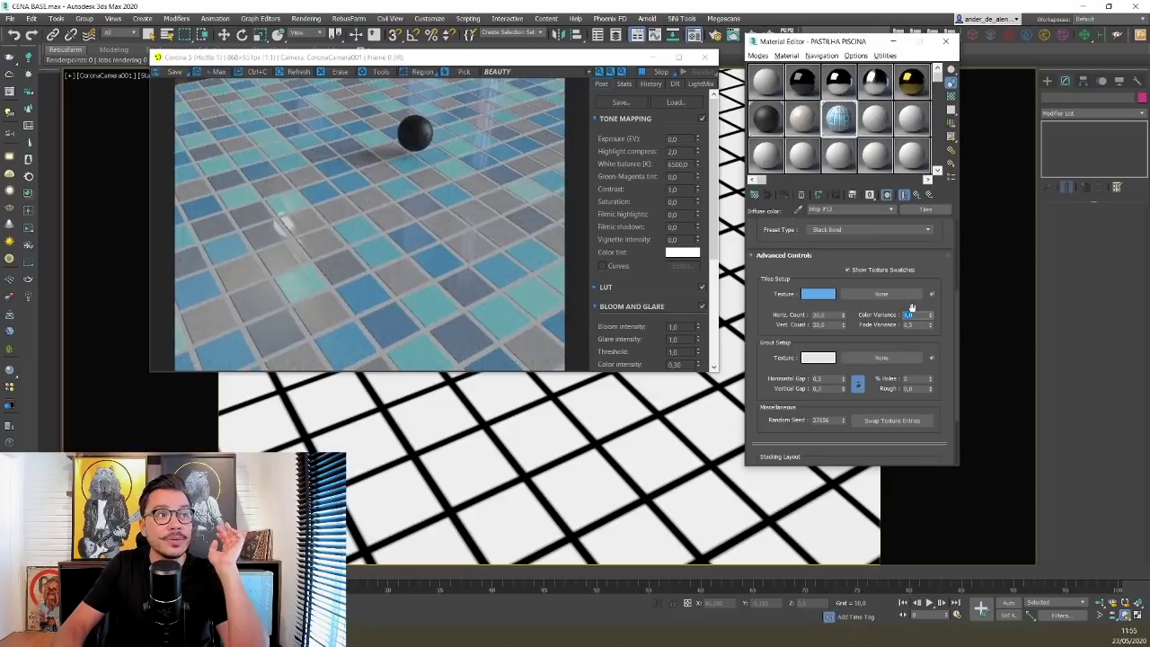
type("1")
key("Return")
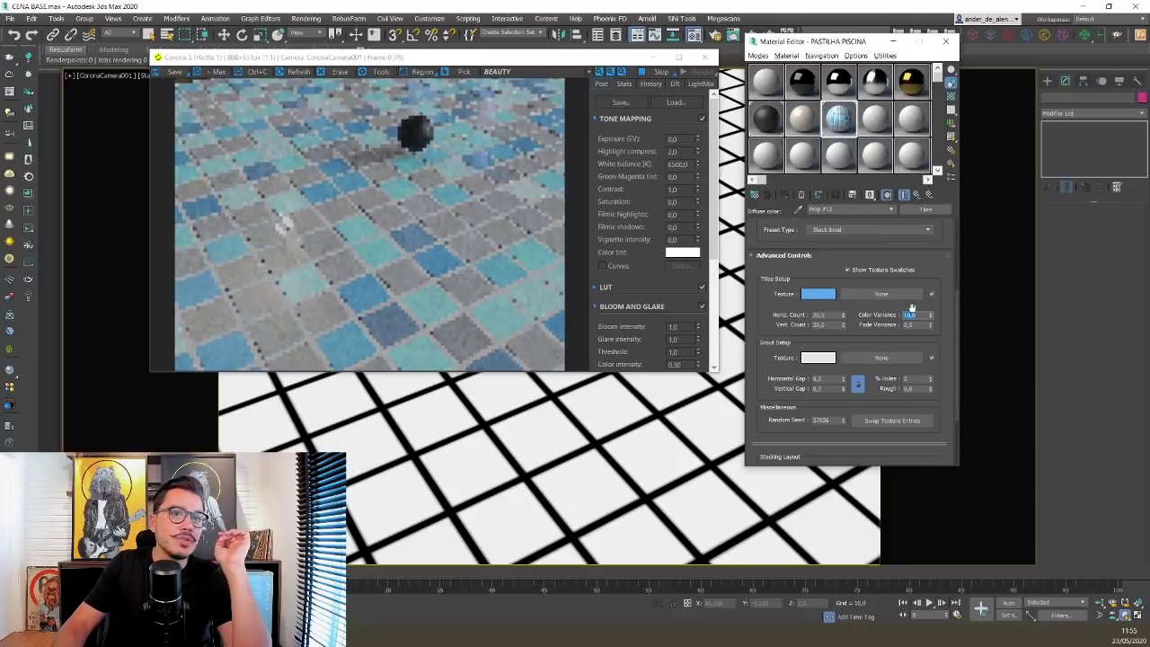
type("0")
key("Return")
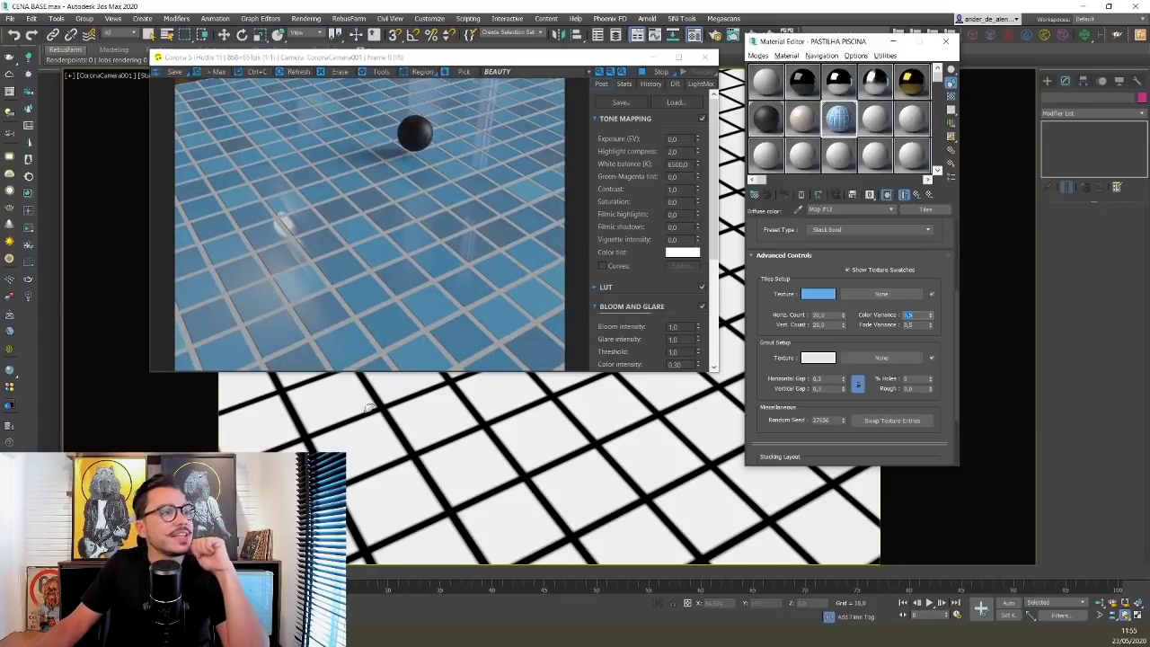
left_click_drag(386, 493, 540, 483)
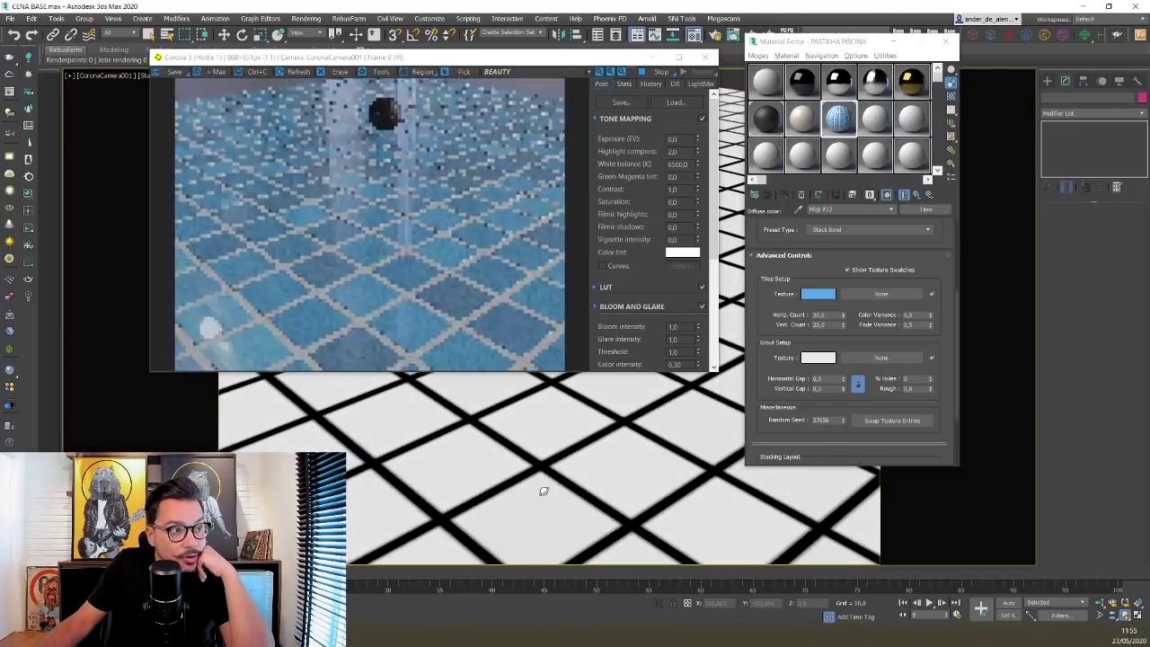
- Try reflection Glossiness values of 0.6 and 0.8 on PASTILHA PISCINA, and reset it to 1
left_click(917, 194)
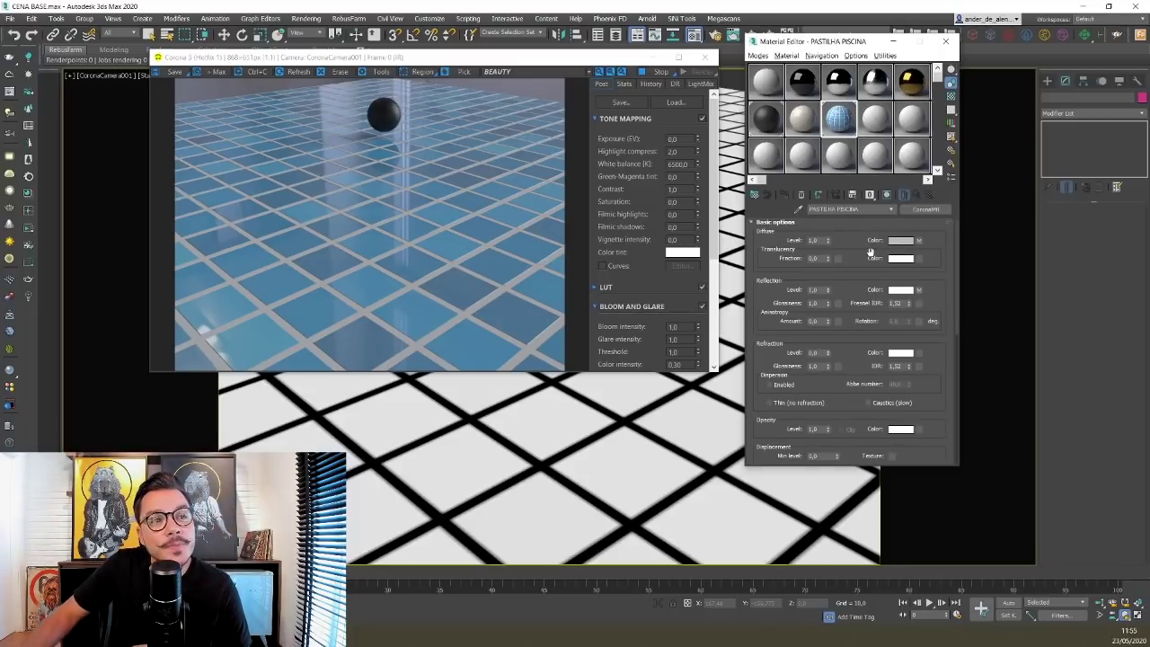
double_click(813, 304)
type("0,5")
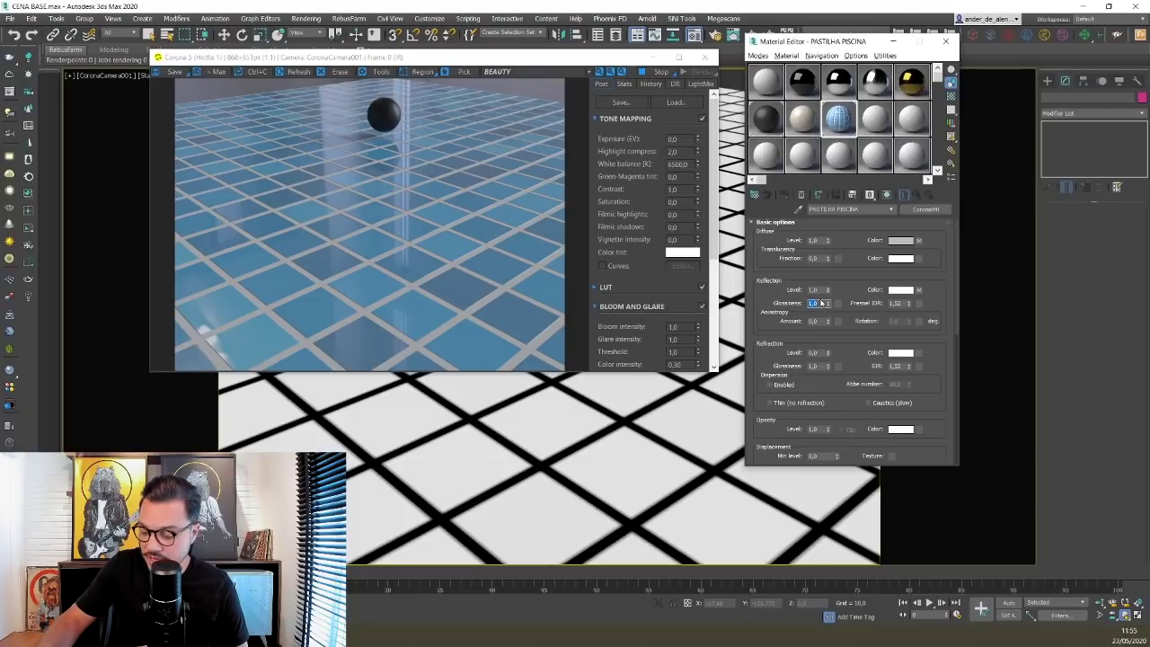
key("Return")
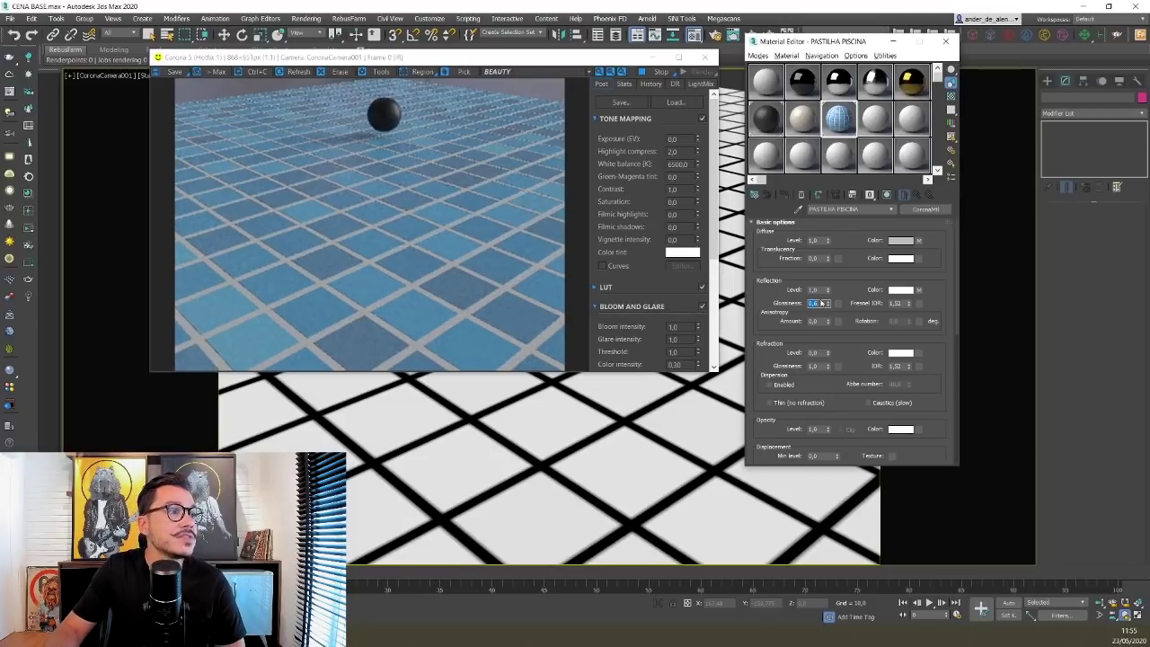
scroll(454, 469, "up", 5)
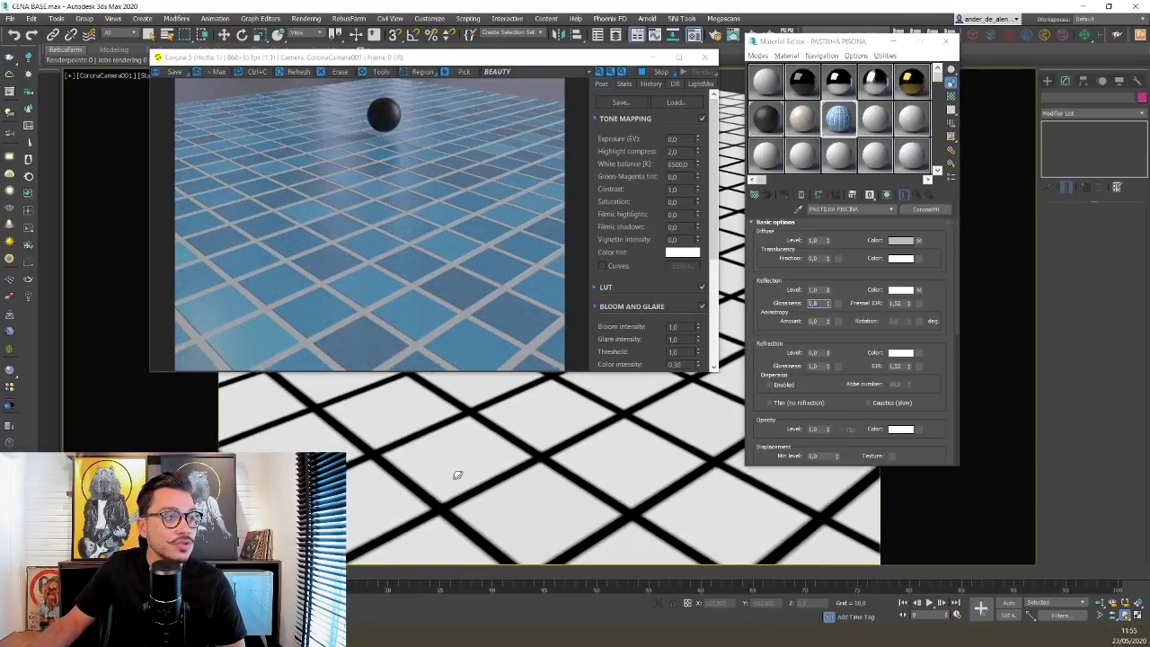
scroll(458, 470, "down", 3)
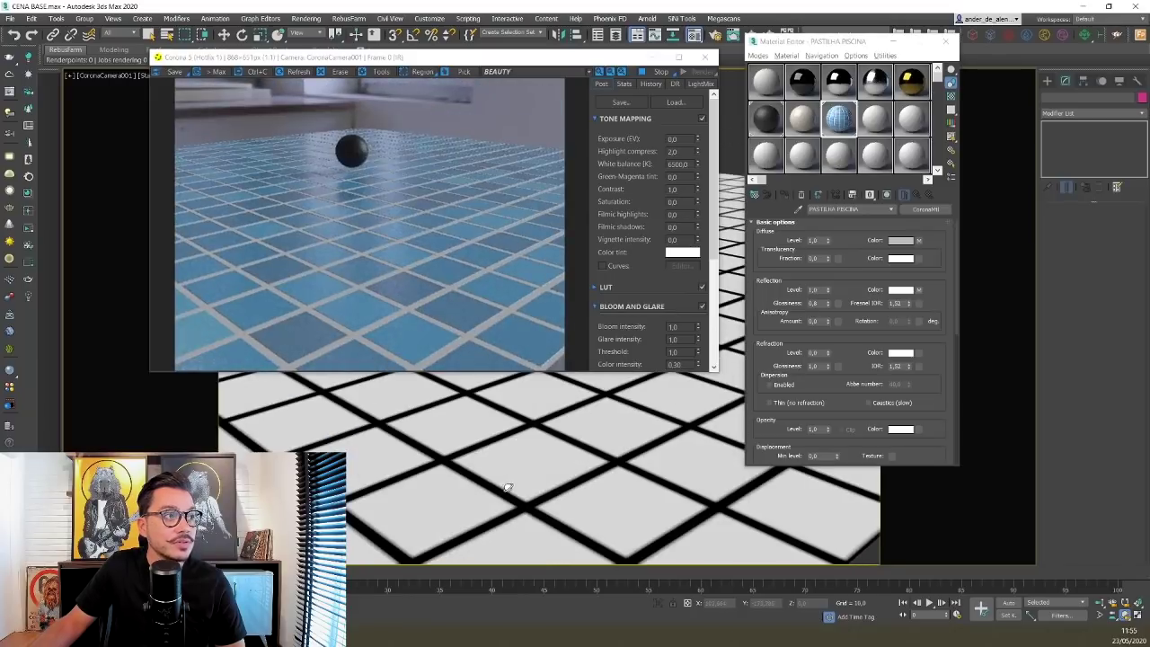
double_click(815, 303)
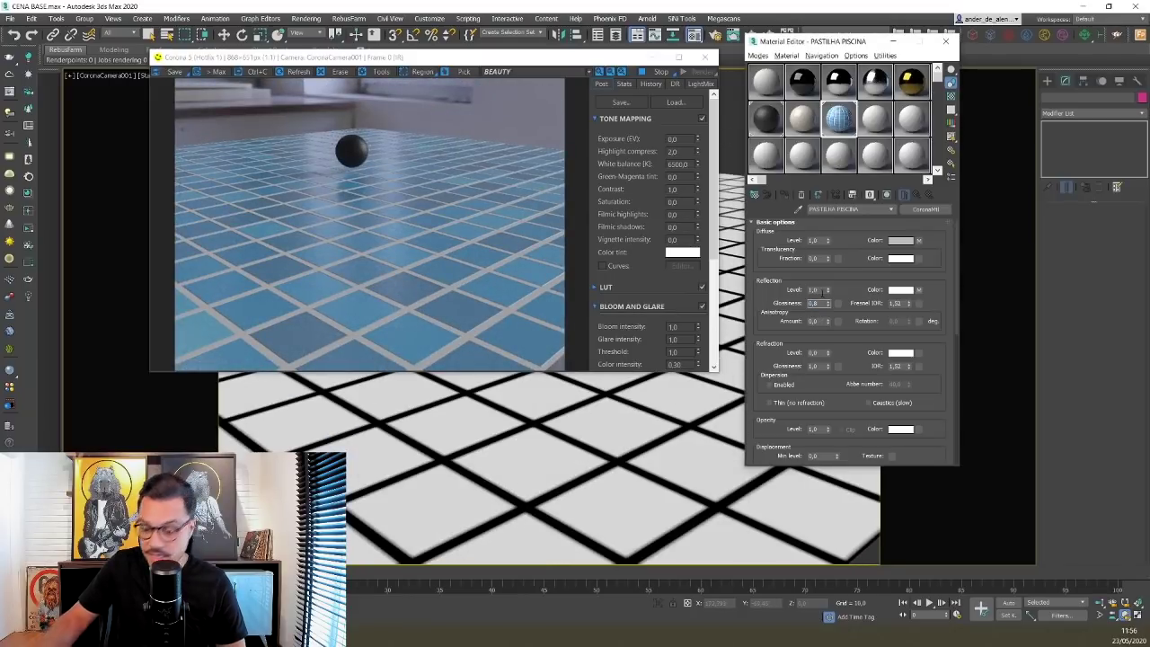
type("1")
key("Return")
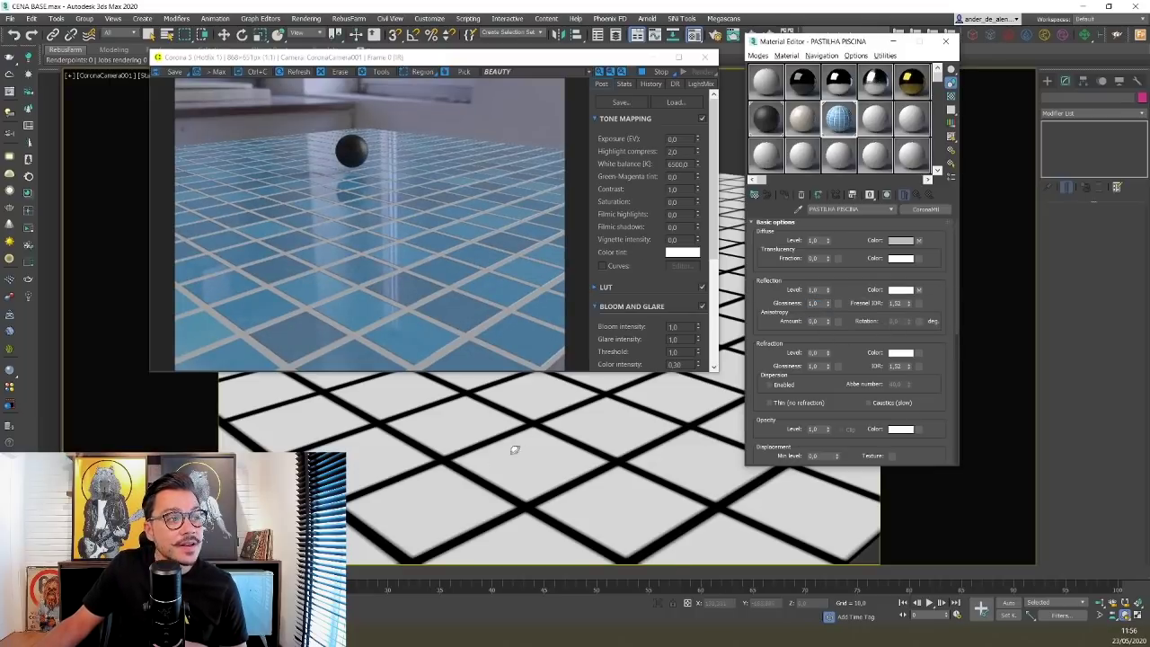
- Duplicate the white-tile, black-grout Tiles map into the reflection Glossiness slot and open that map for editing
left_click(834, 319)
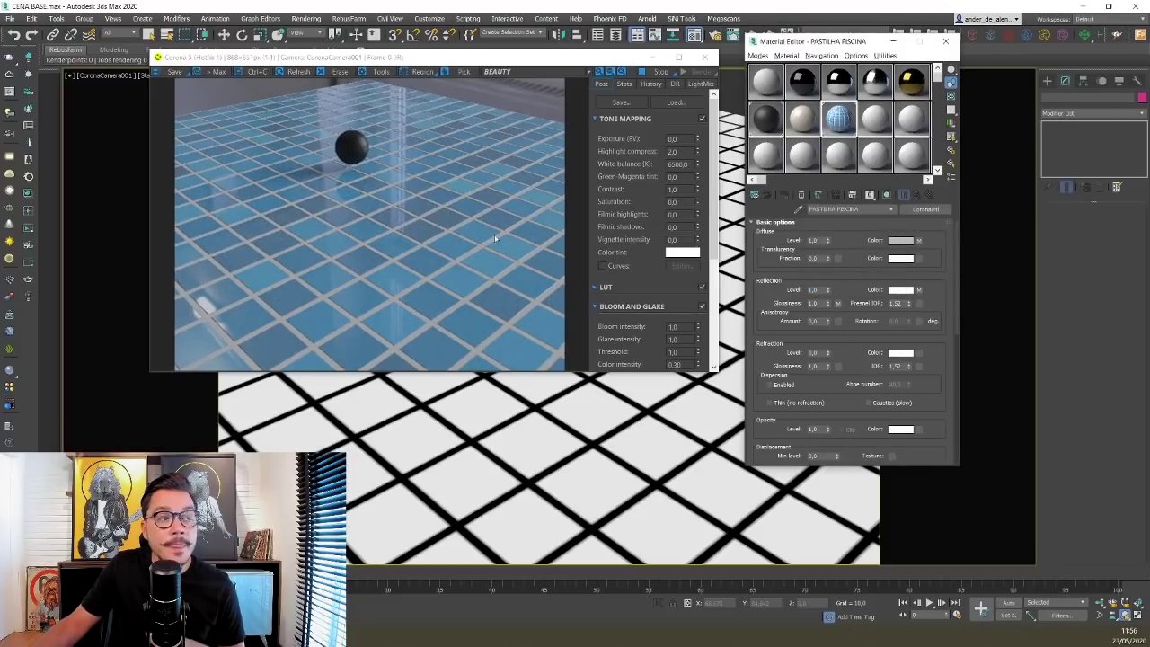
middle_click_drag(545, 517, 598, 459, "alt")
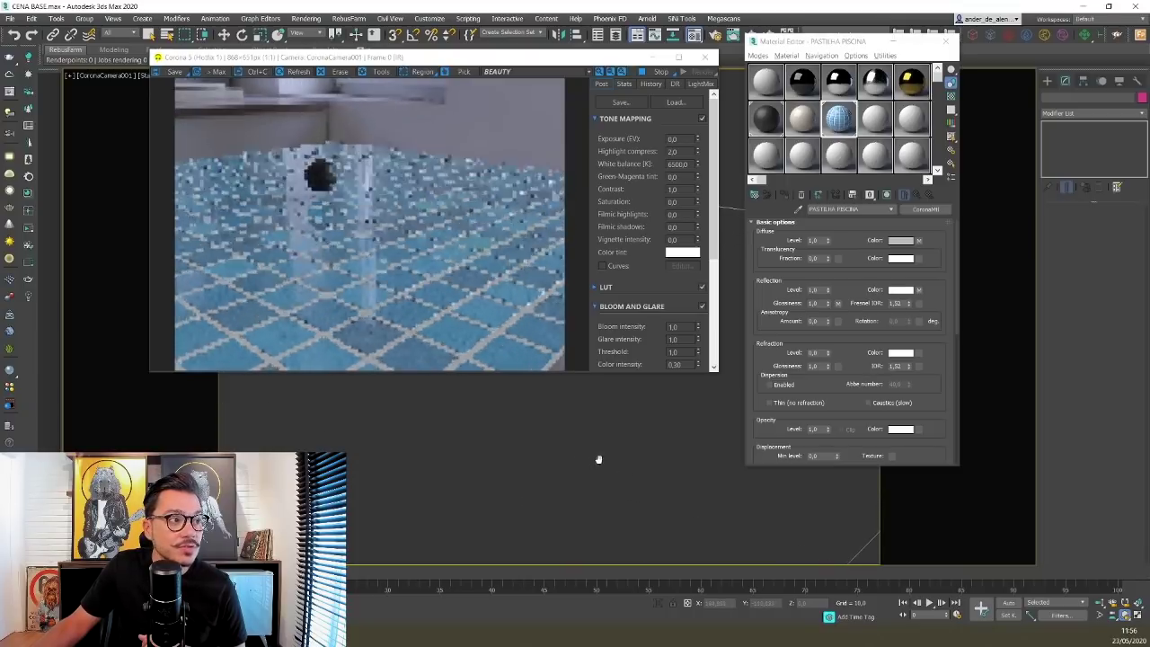
left_click(839, 305)
left_click(849, 285)
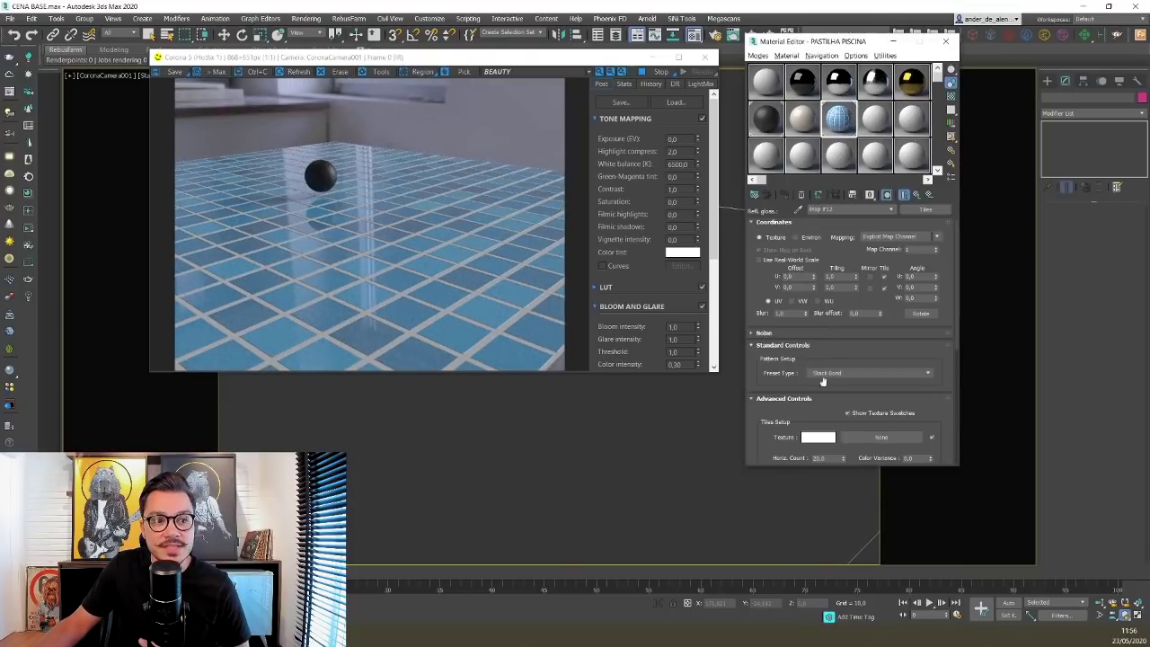
- Set the glossiness tiles' Fade Variance to 1, try a Color Variance of 5, and settle on a Color Variance of 0.1
scroll(889, 359, "down", 3)
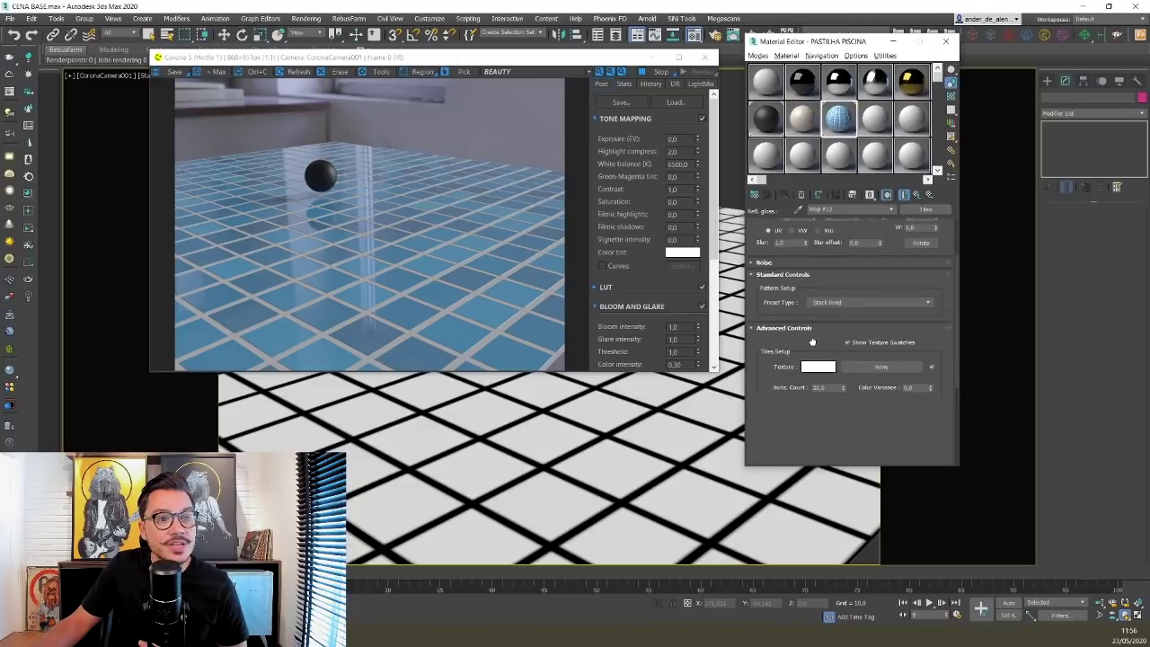
left_click(908, 392)
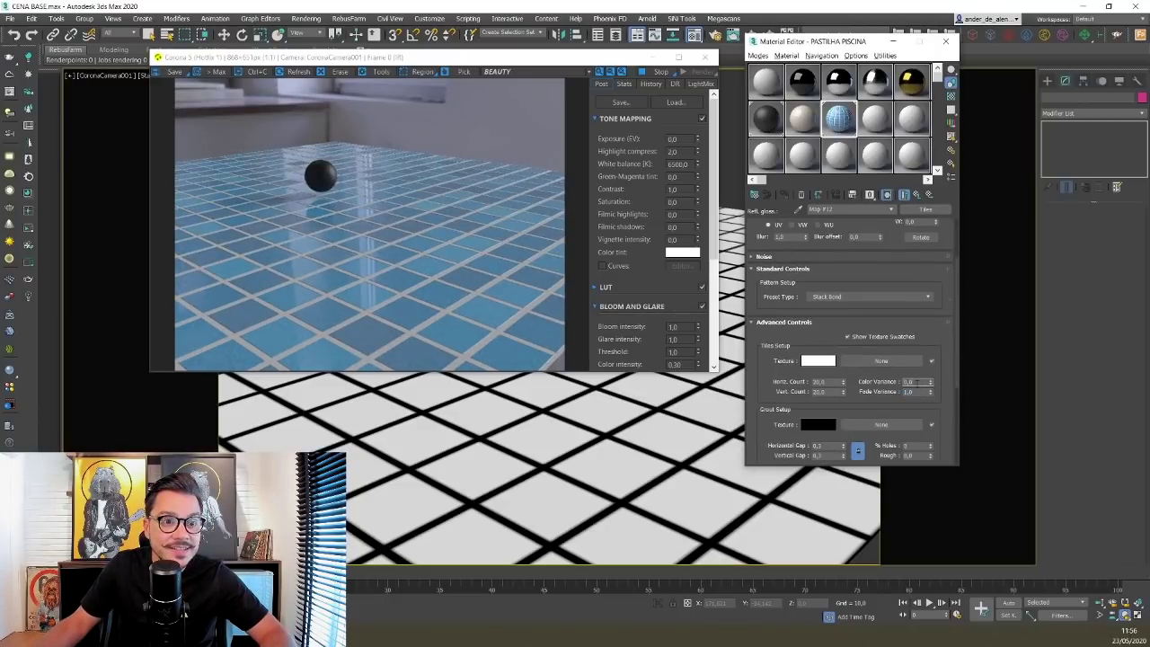
double_click(908, 382)
type("5")
key("Return")
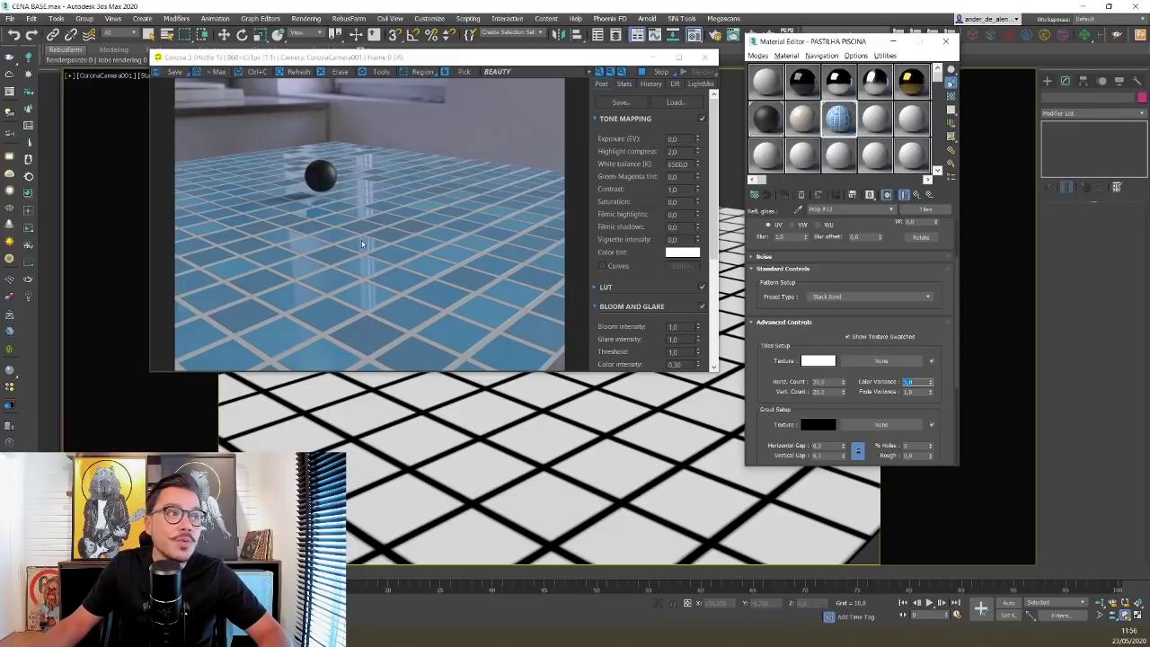
type("1")
key("Return")
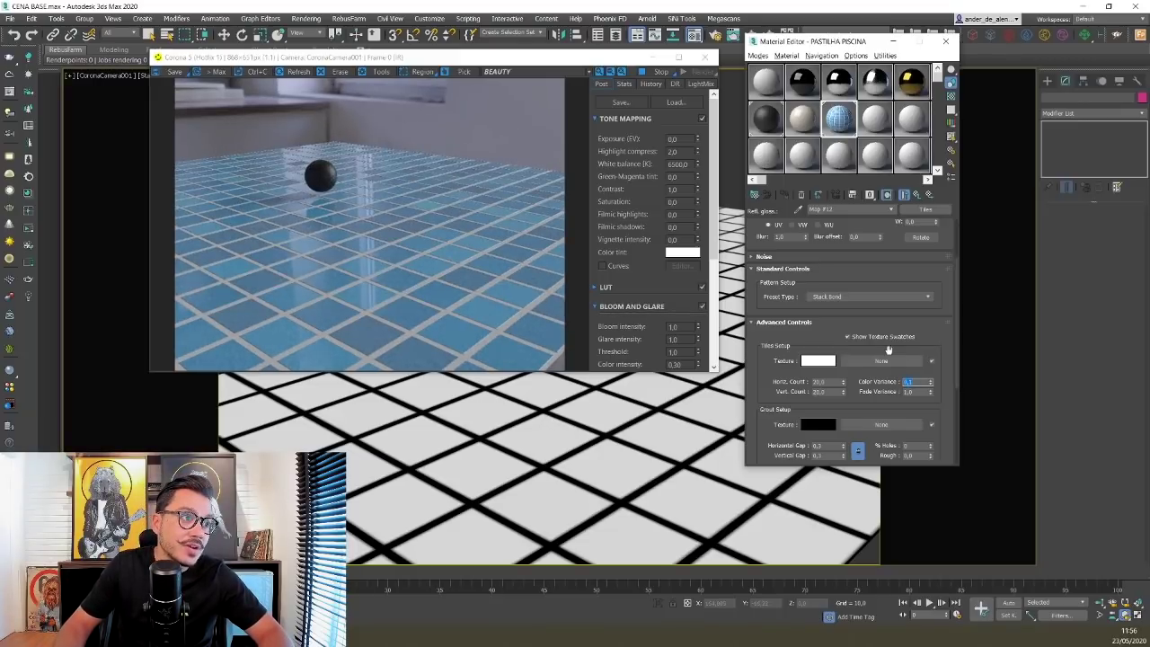
- Set the glossiness tiles' Fade Variance to 0.1 and examine the tile reflections from several camera angles
left_click(916, 392)
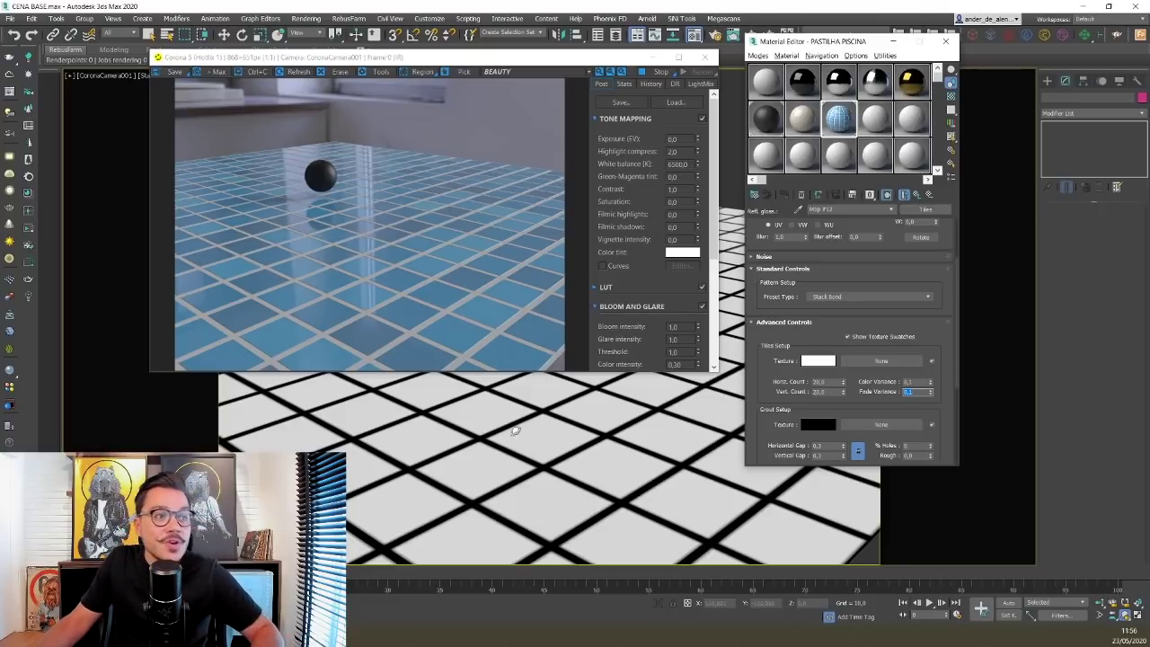
middle_click_drag(514, 446, 521, 480, "alt")
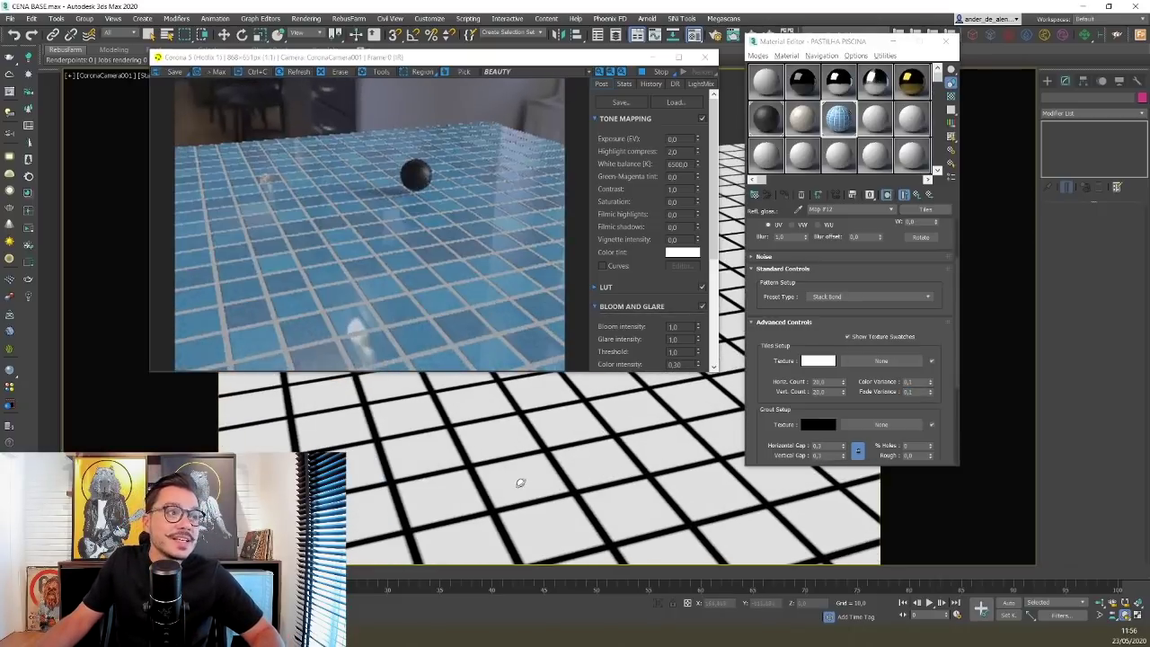
middle_click_drag(440, 490, 532, 518, "alt")
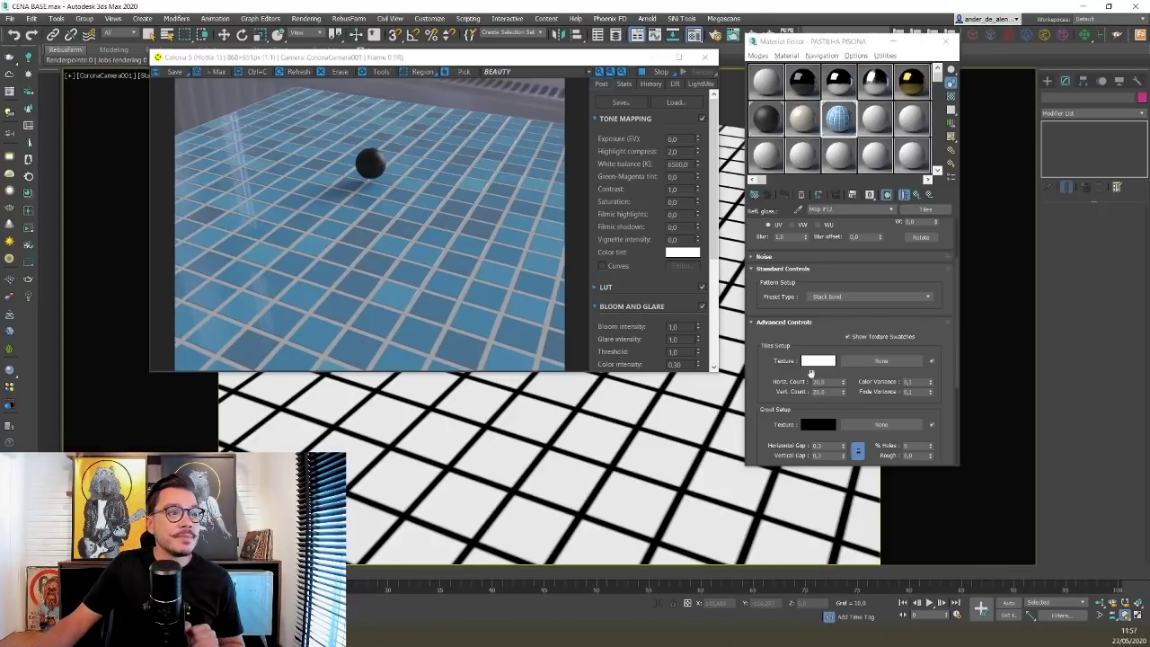
middle_click_drag(537, 448, 553, 465, "alt")
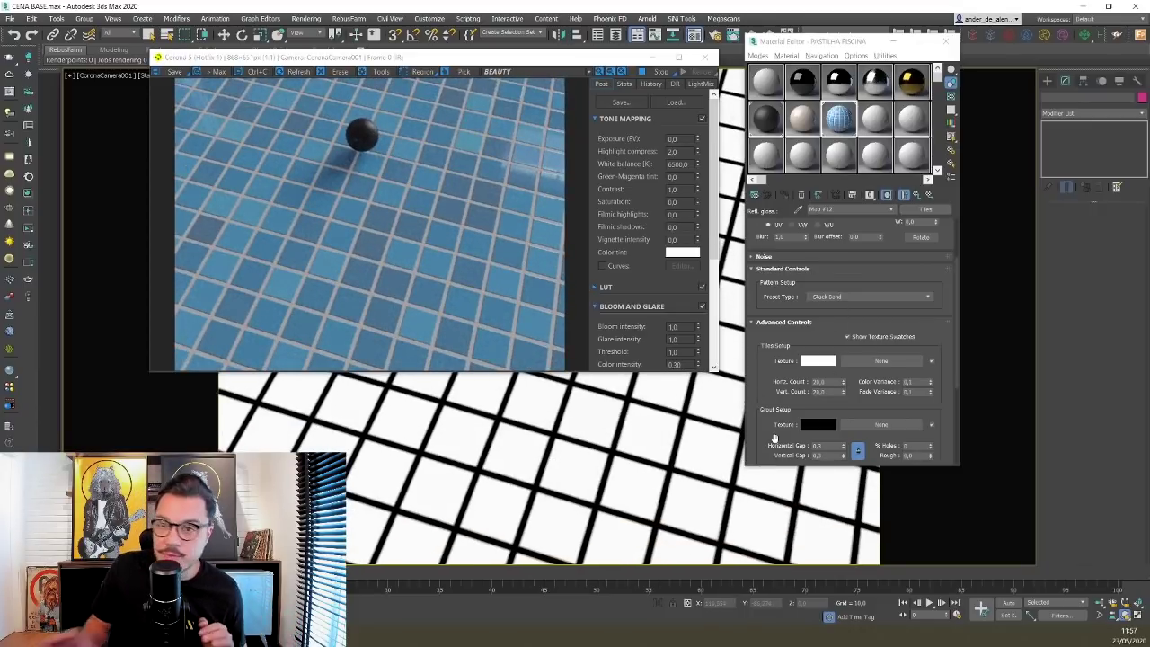